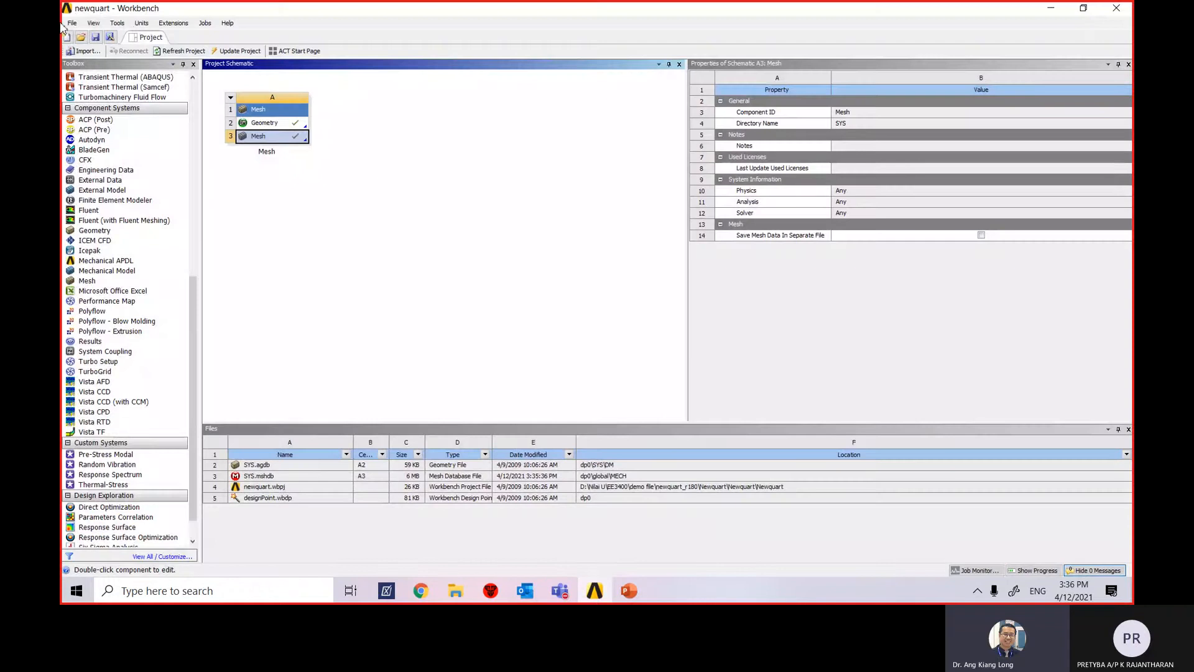
Close the newquart project and start a new, empty Workbench project
left_click(72, 23)
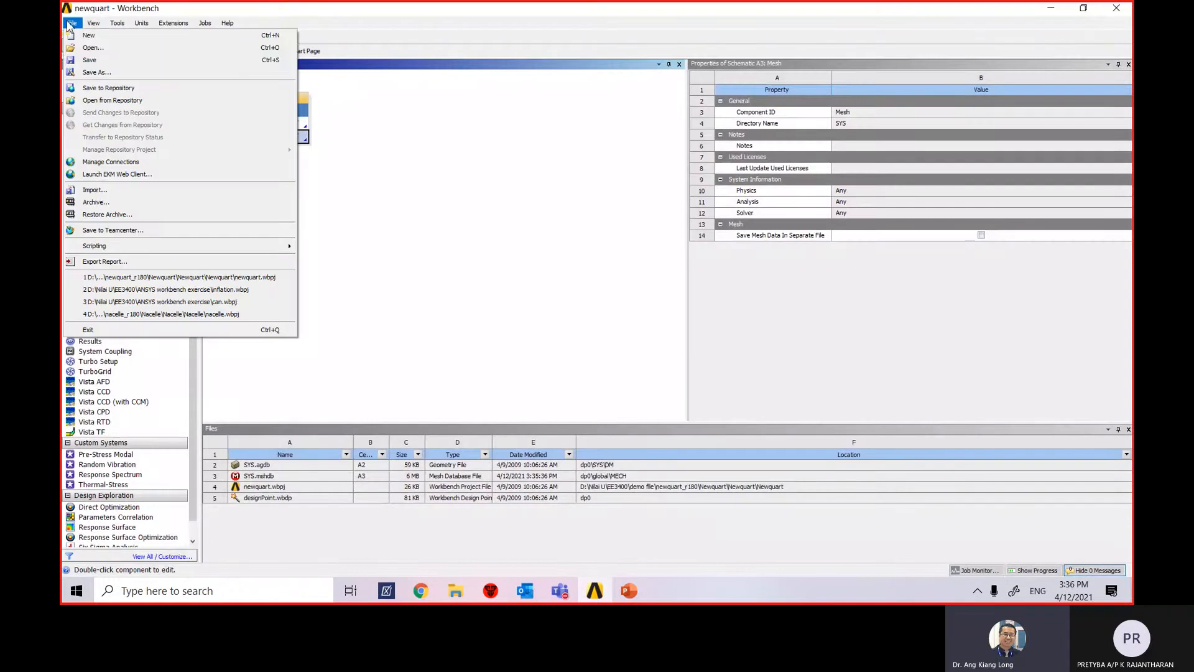
left_click(112, 47)
left_click(612, 322)
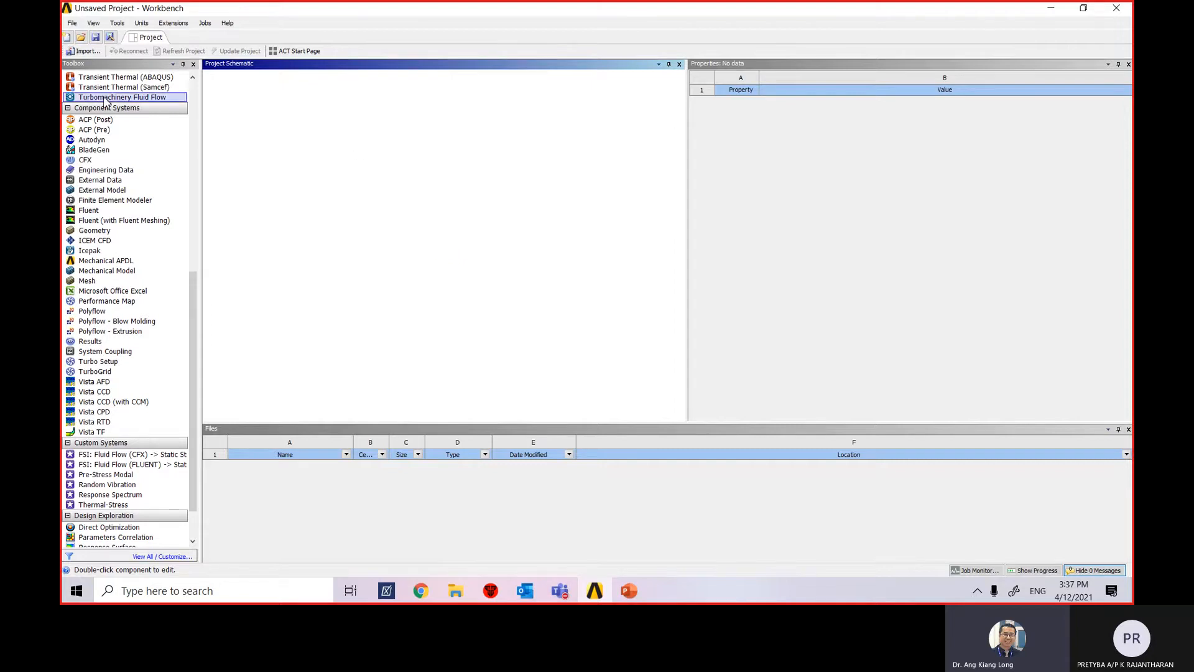
Start saving the project under a new name and browse up to the EE3400 folder
left_click(72, 23)
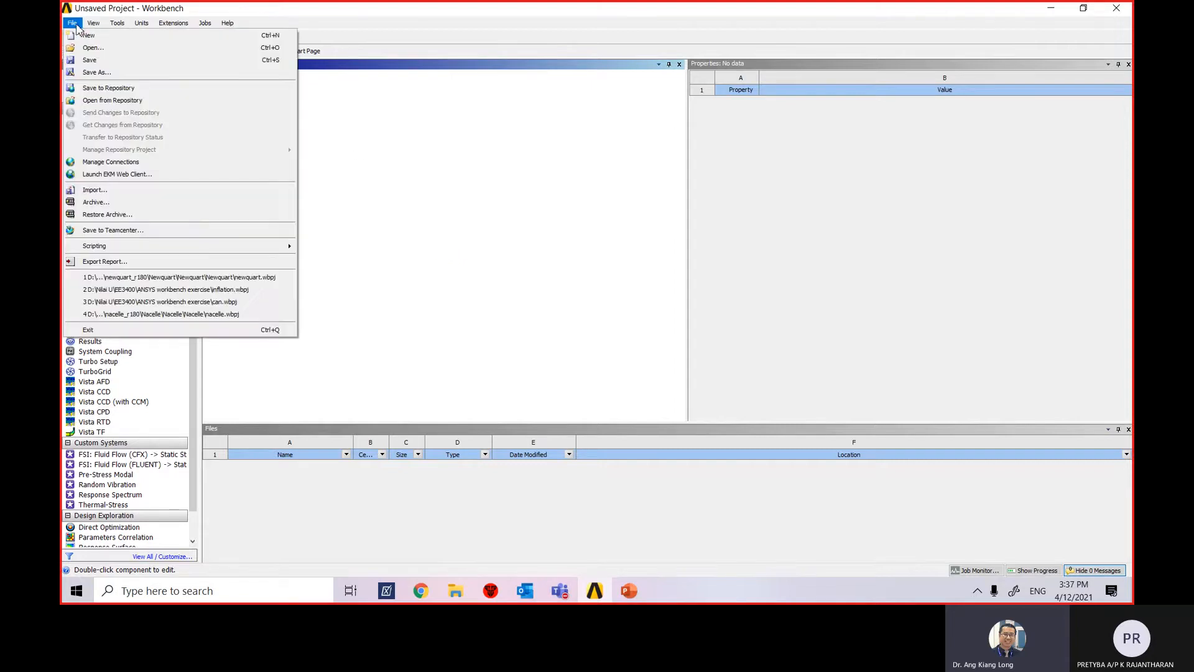
left_click(100, 72)
left_click(368, 45)
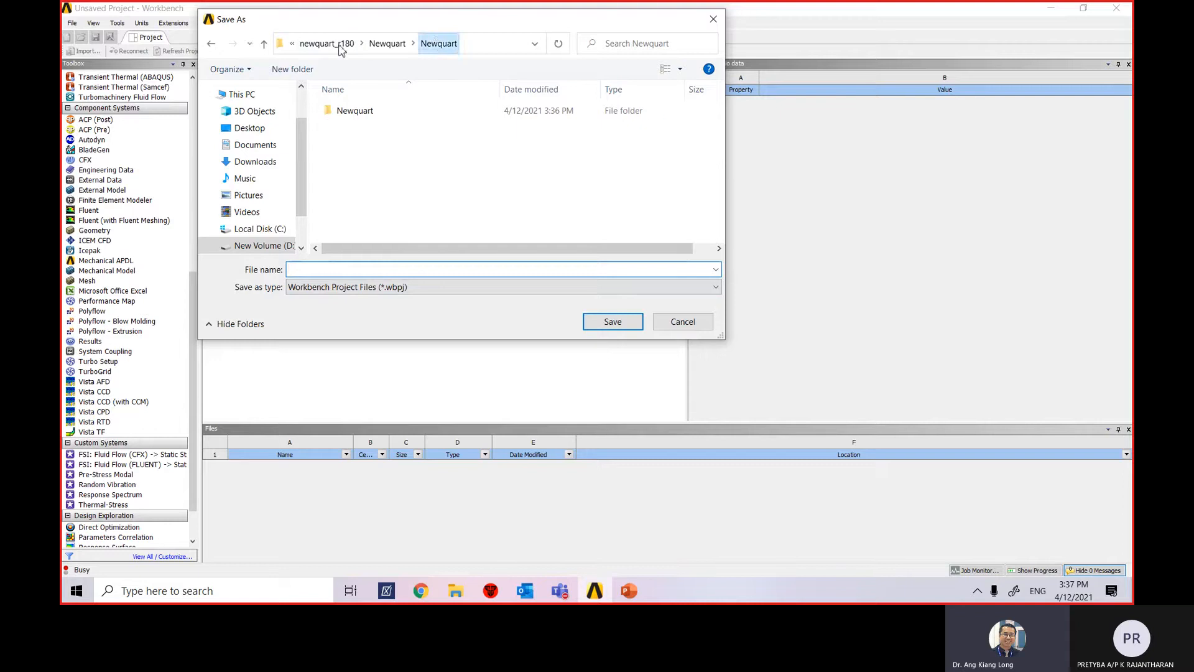
left_click(265, 45)
left_click(265, 45)
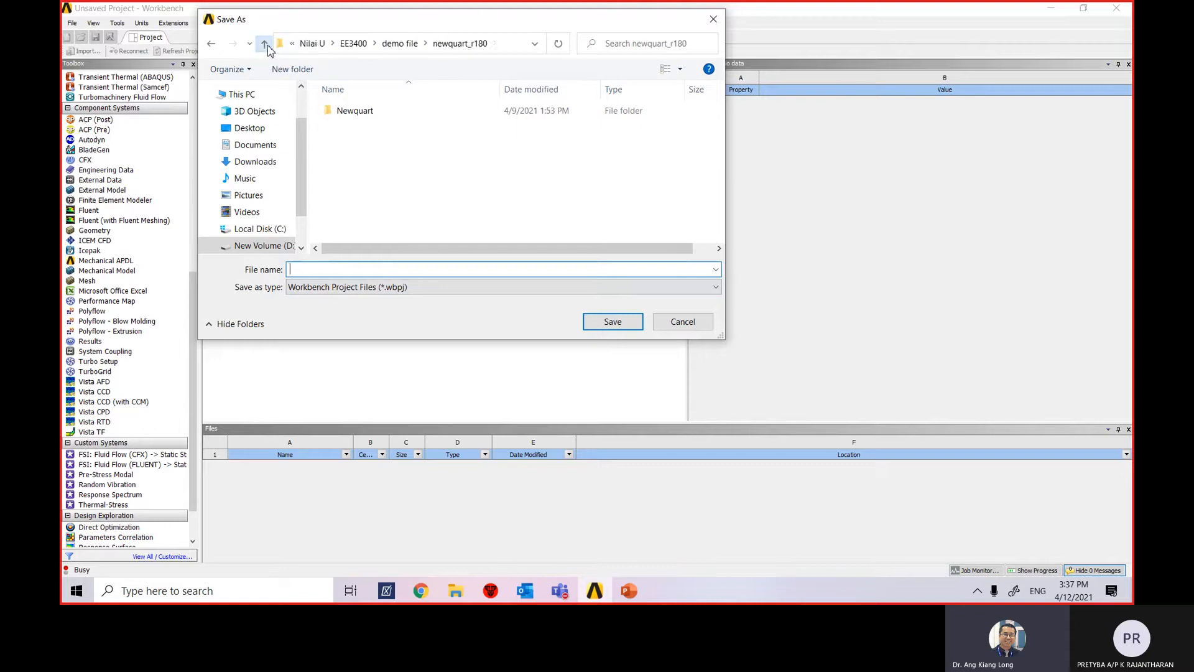
left_click(313, 44)
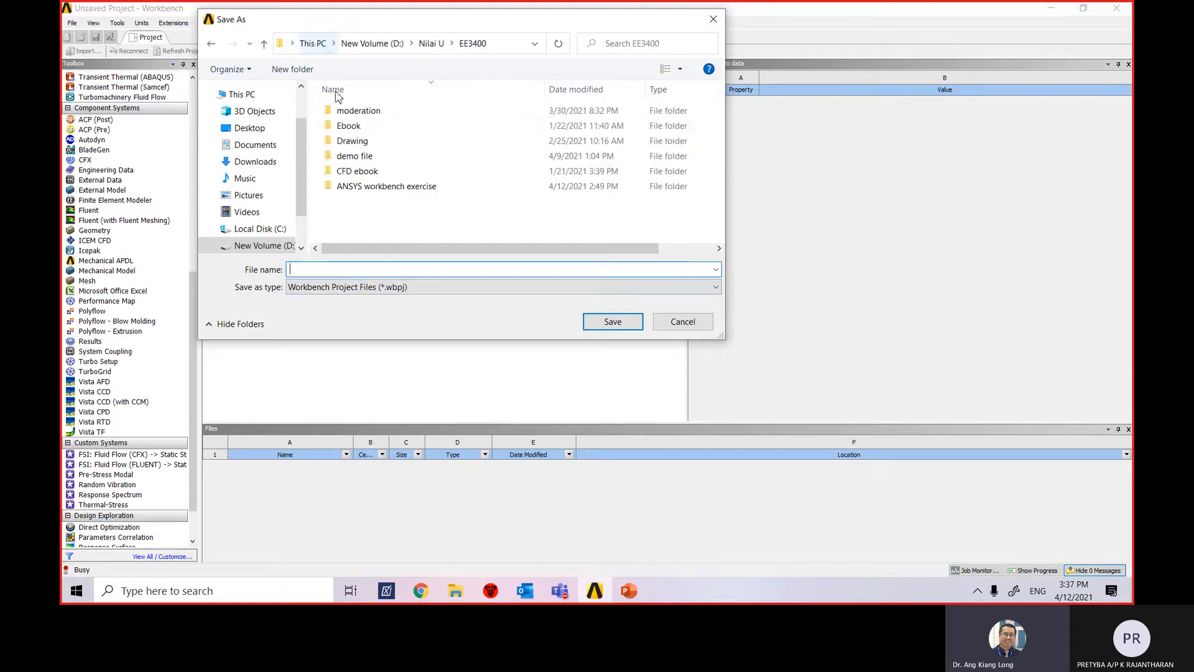
Save the project as piston in the ANSYS workbench exercise folder
left_click(387, 186)
left_click(338, 272)
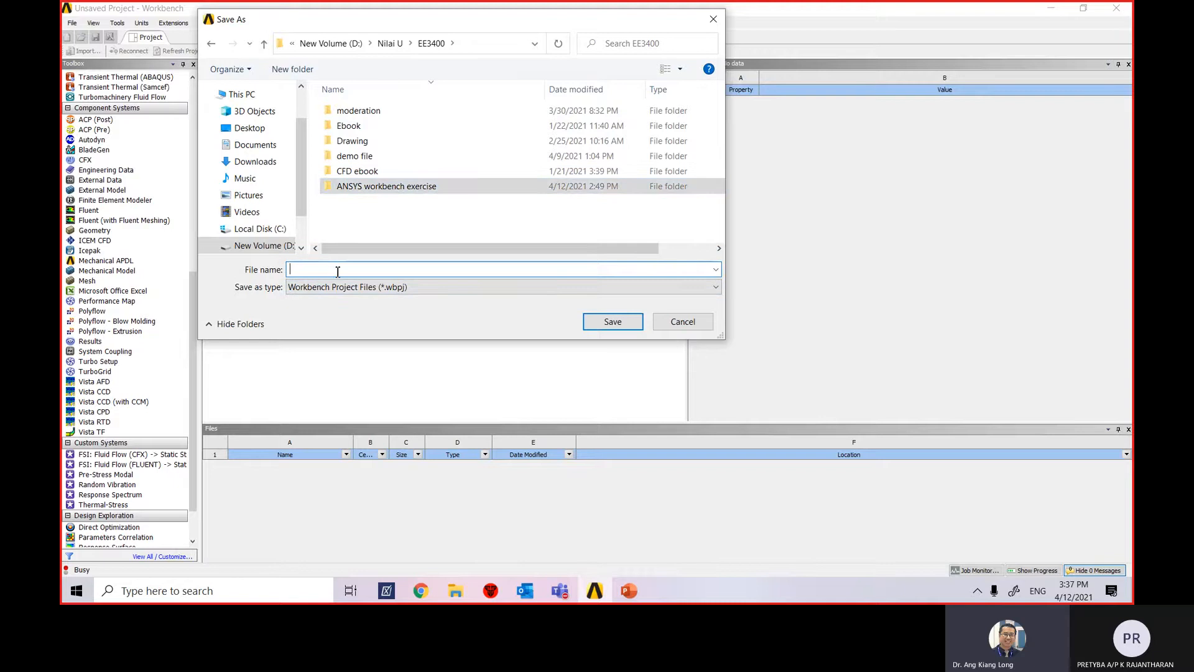
type("piston")
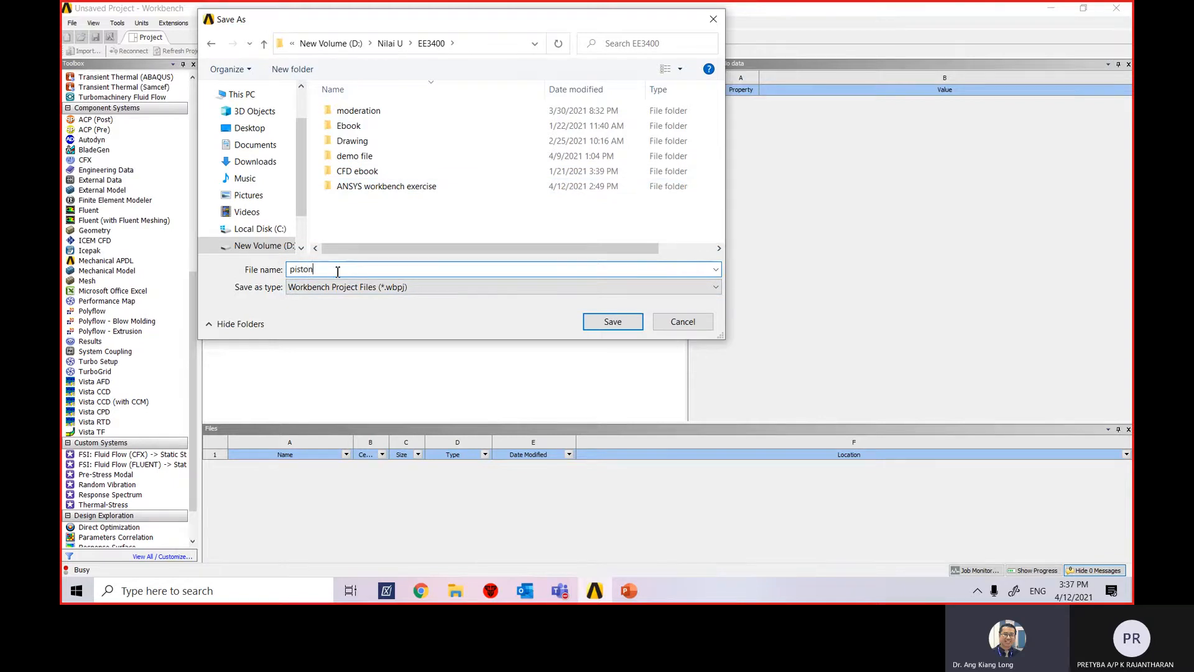
double_click(427, 193)
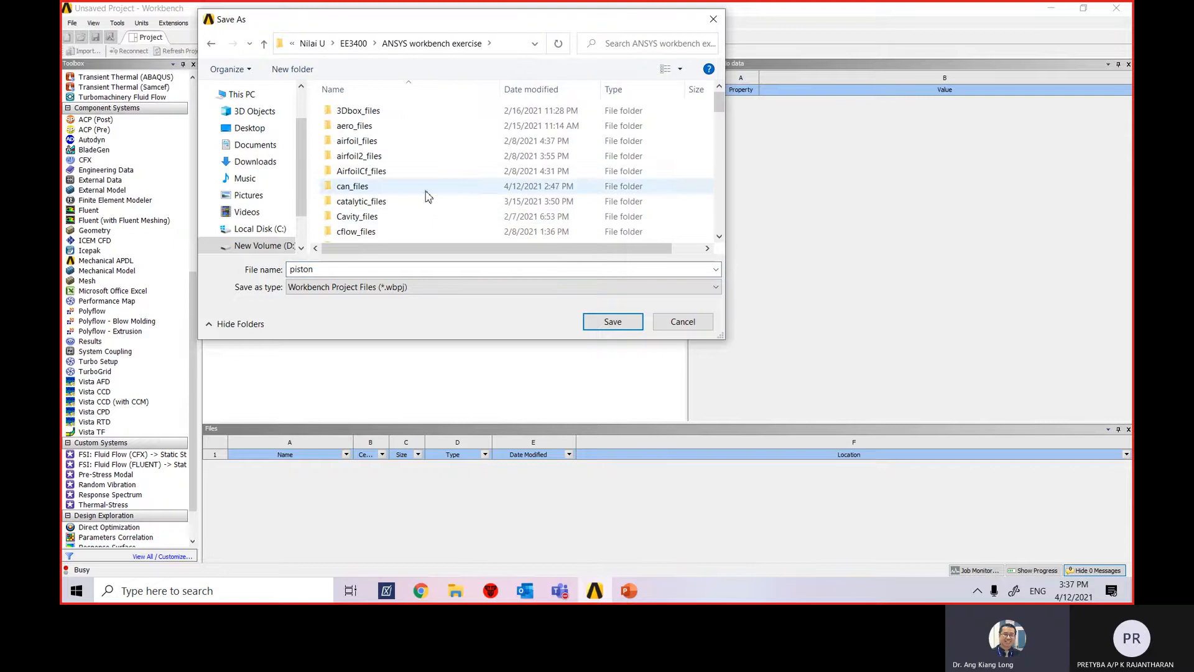
double_click(323, 269)
left_click(335, 270)
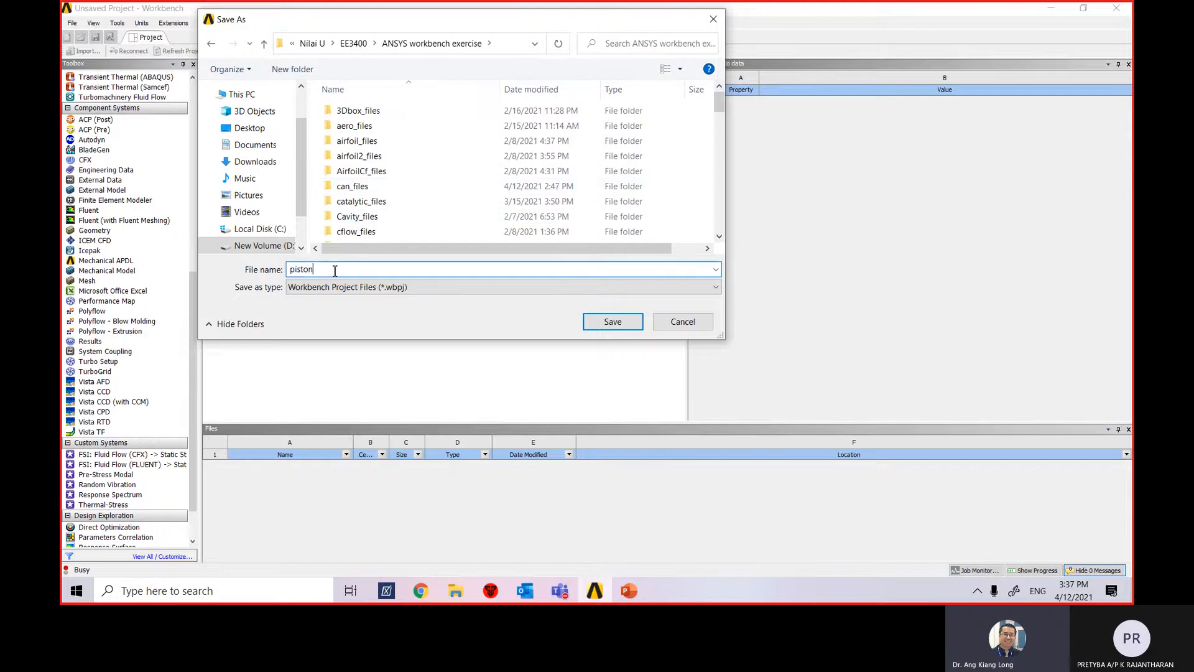
left_click(612, 321)
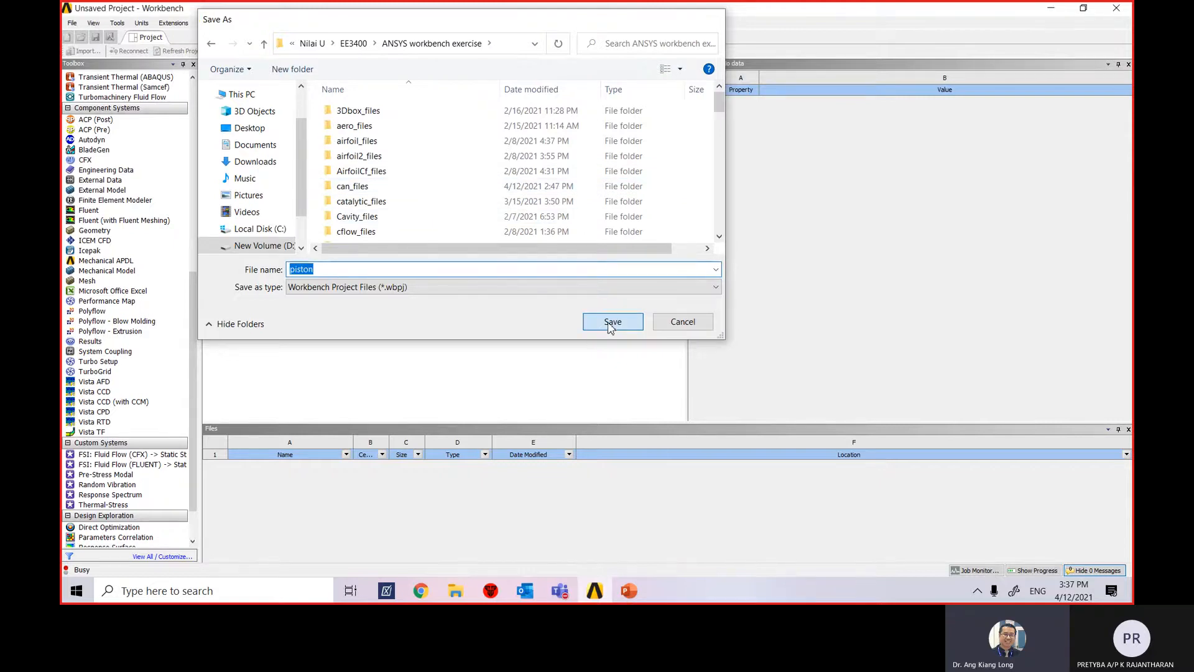
left_click(624, 317)
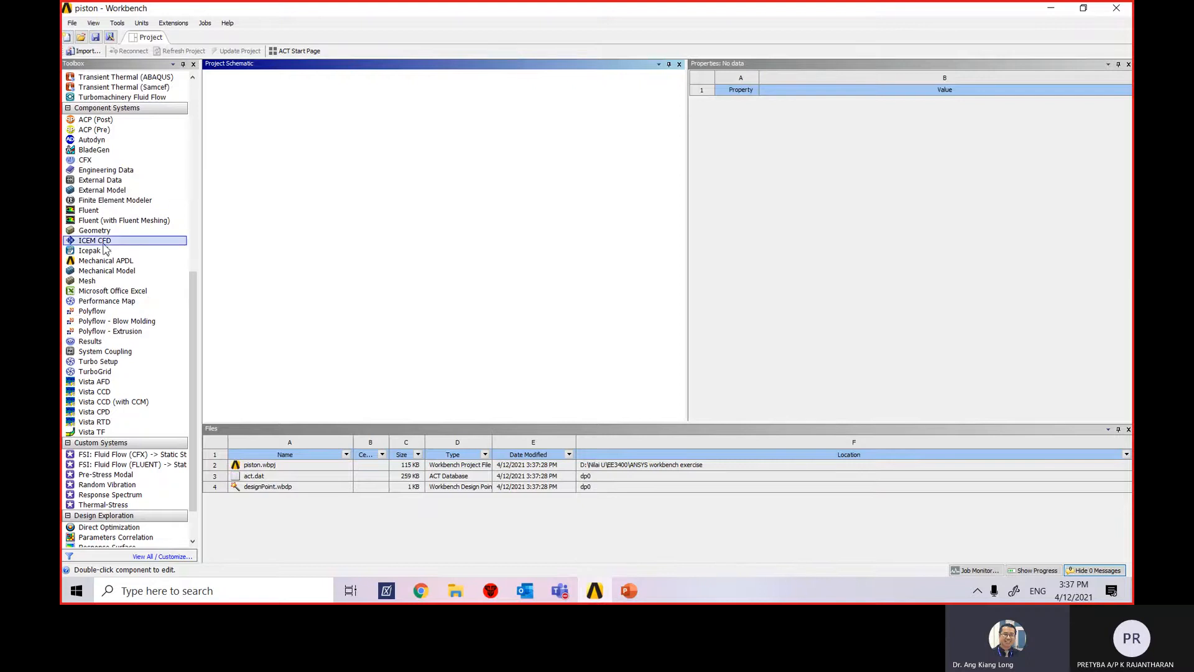
Add a Mesh component system to the project schematic and name it piston
double_click(87, 284)
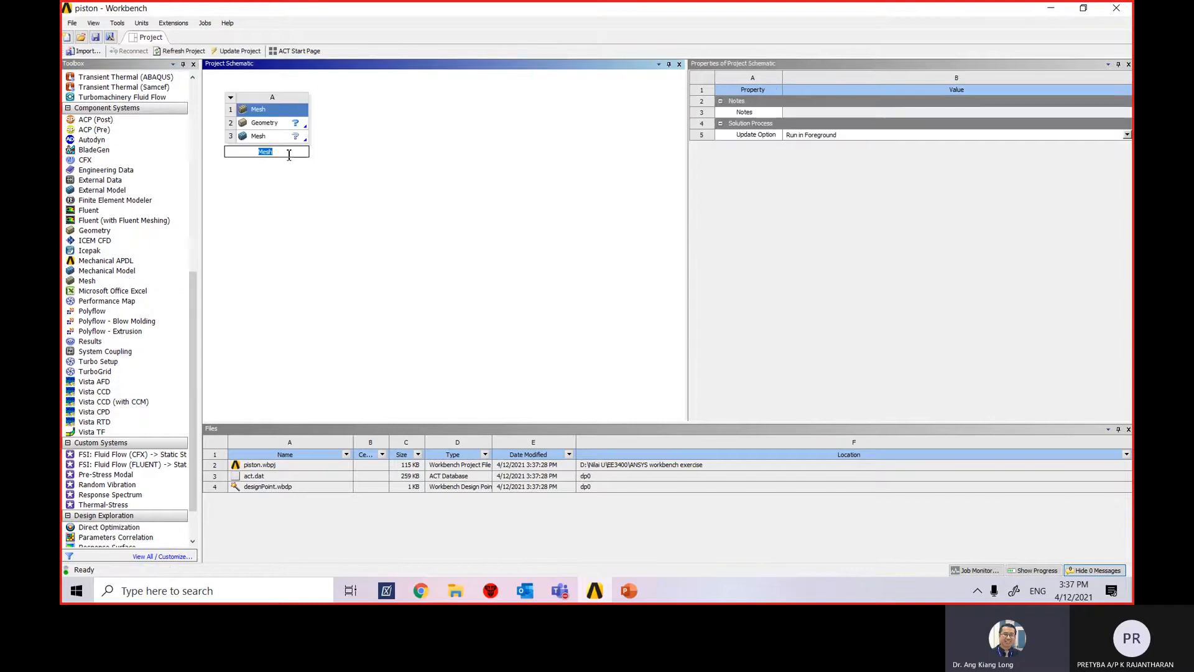
type("piston")
key("Return")
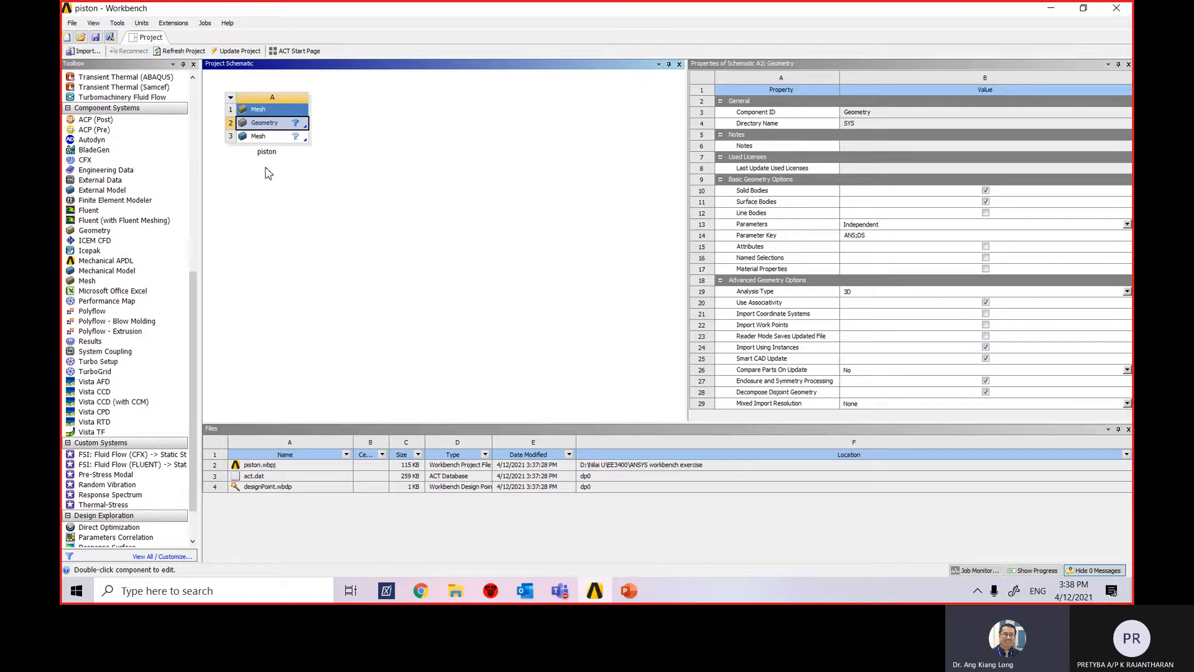
Create a new DesignModeler geometry for the Geometry cell of the piston mesh system
right_click(276, 128)
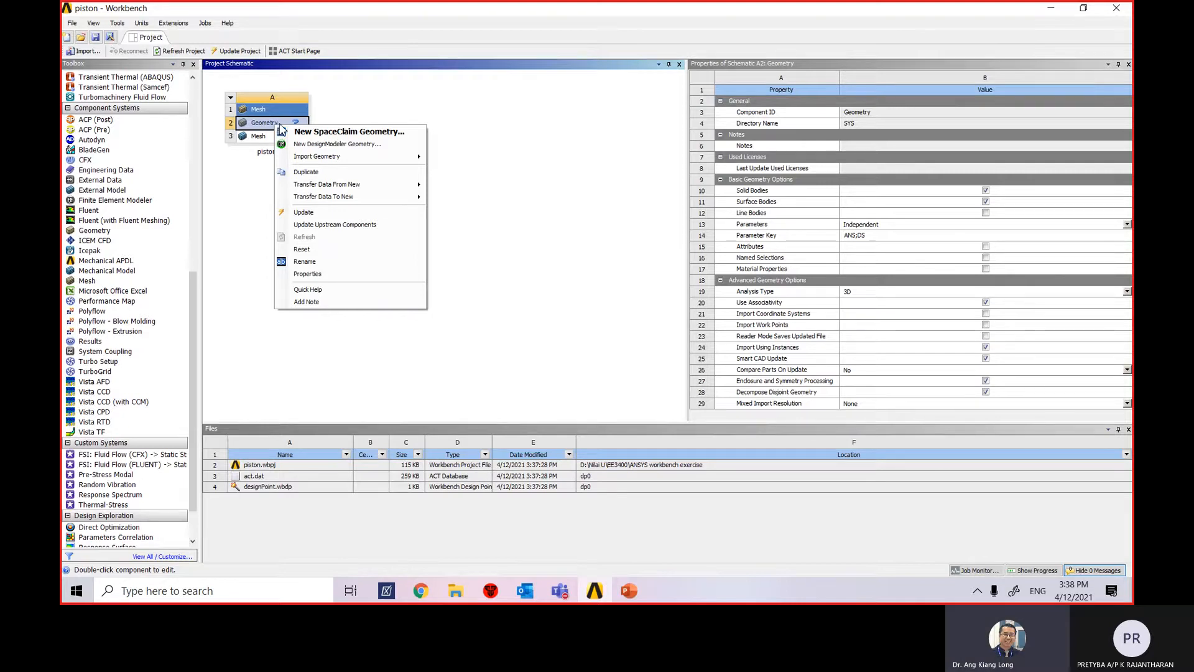
mouse_move(333, 160)
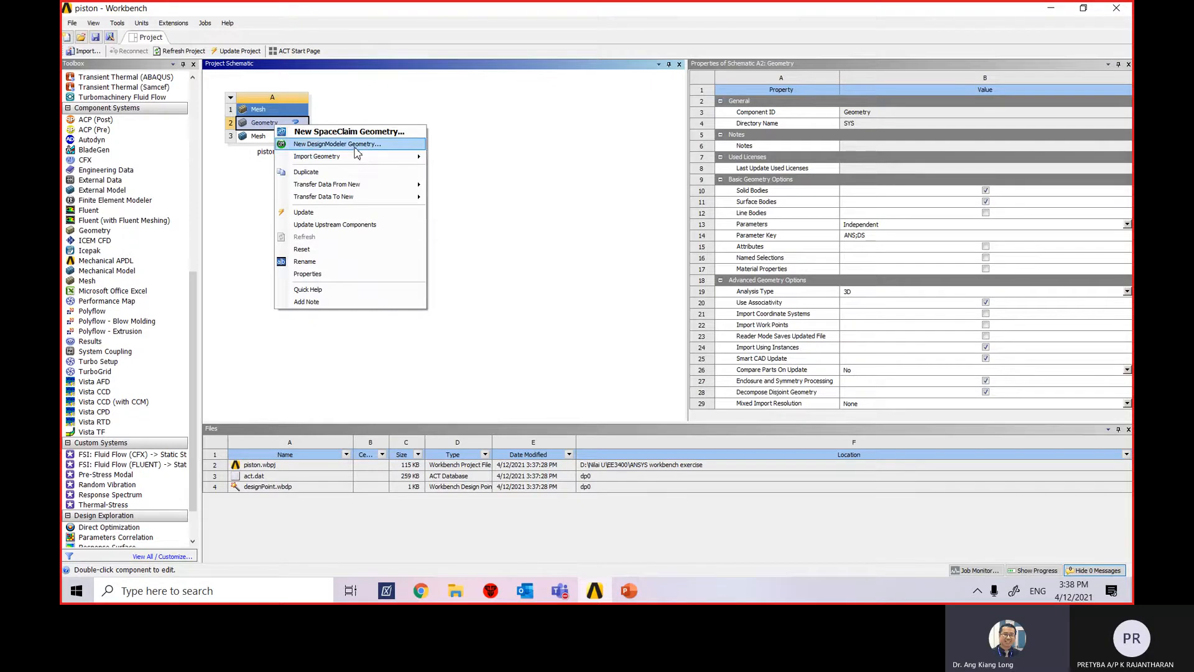
left_click(357, 149)
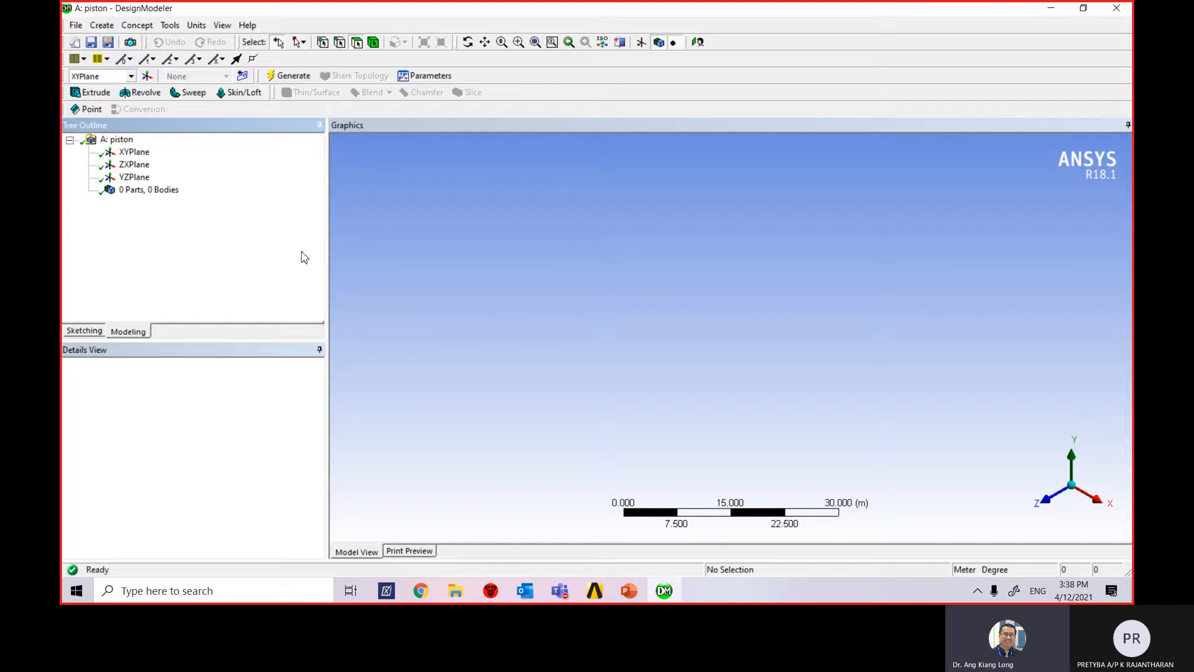
Import the external geometry file PISTON.x_t from the nested Piston folders in demo file\piston_r180 and generate the import feature
left_click(76, 26)
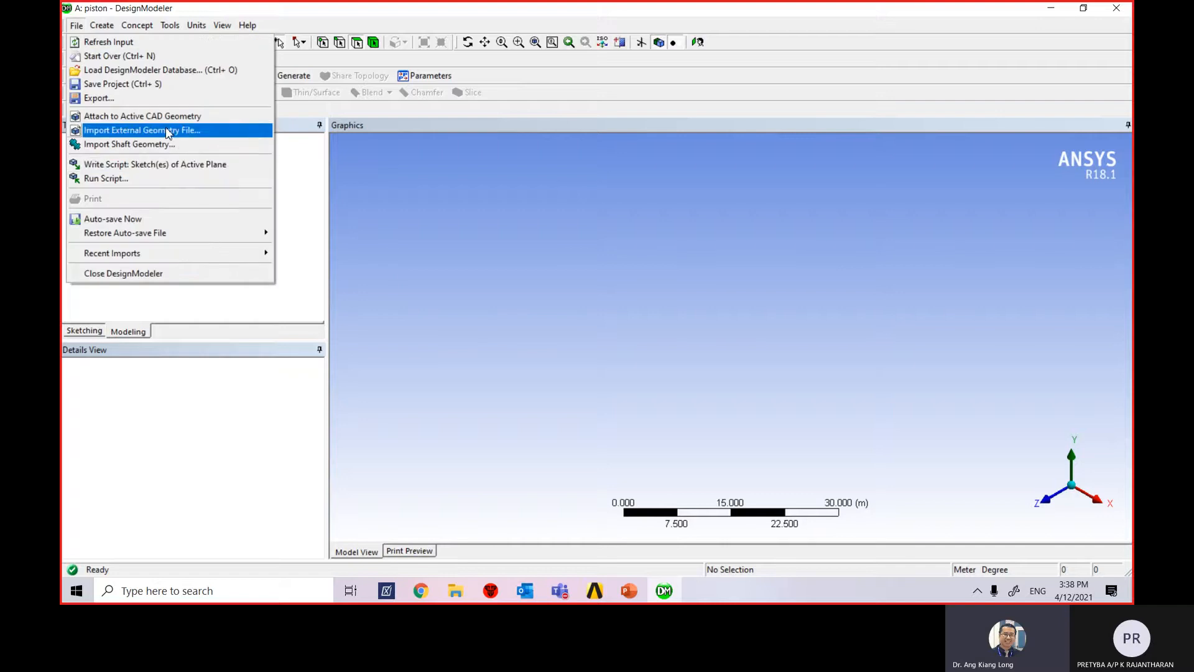
left_click(142, 131)
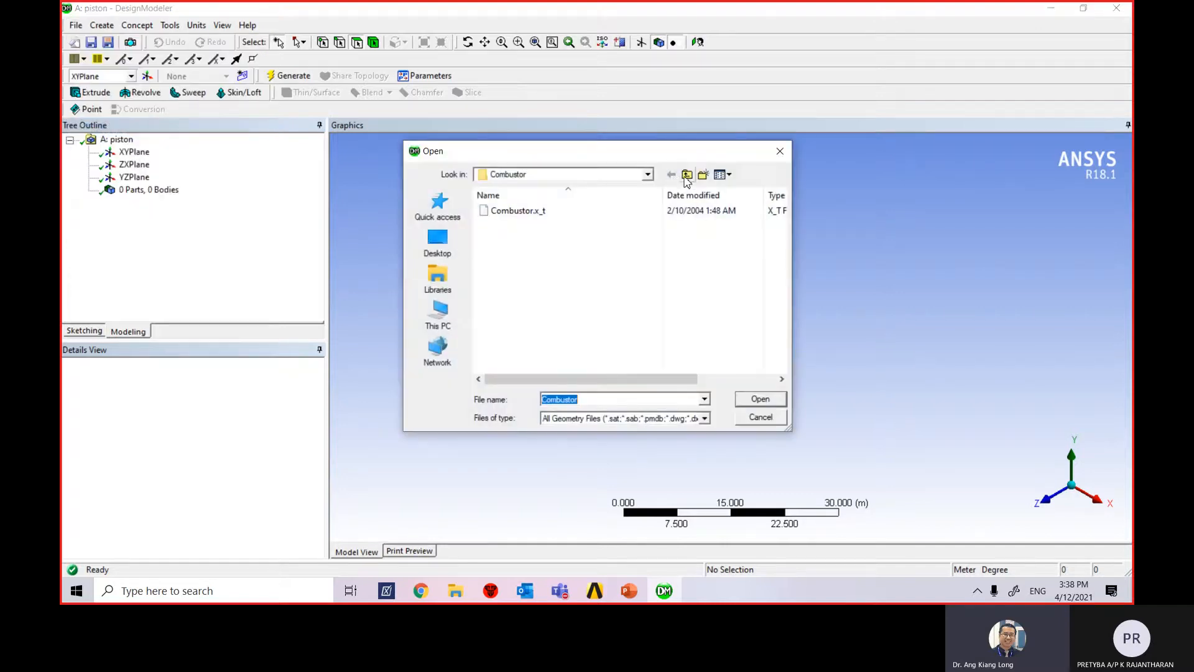
left_click(687, 175)
left_click(648, 174)
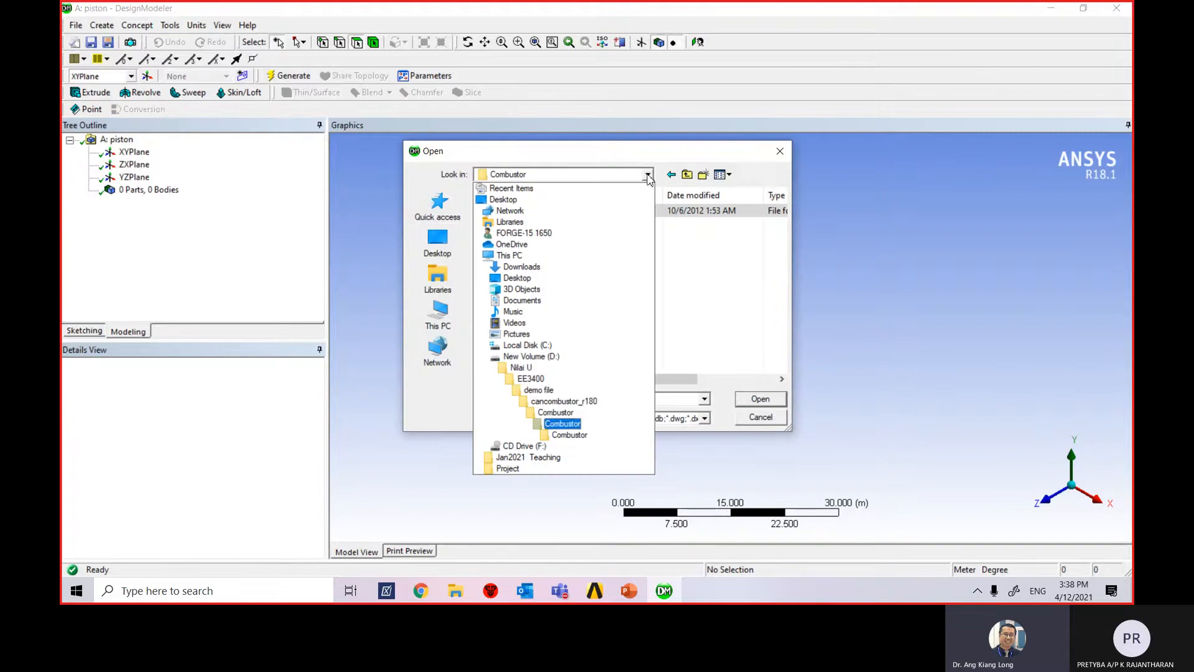
left_click(581, 391)
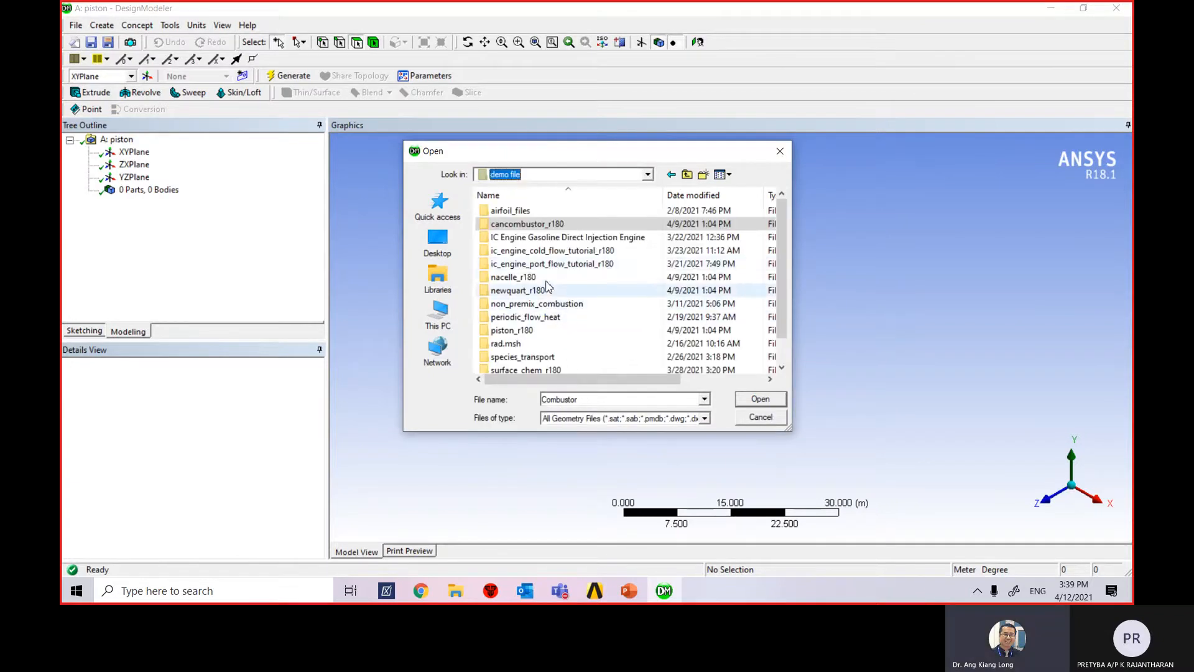
double_click(528, 330)
double_click(535, 212)
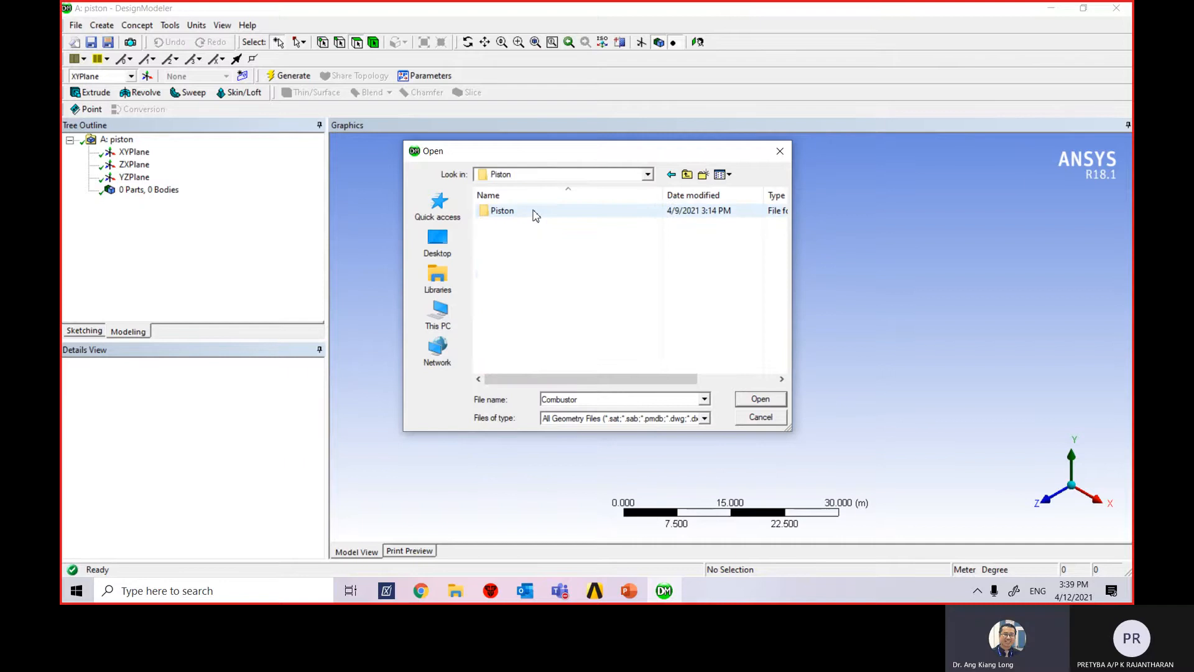
double_click(533, 213)
double_click(533, 213)
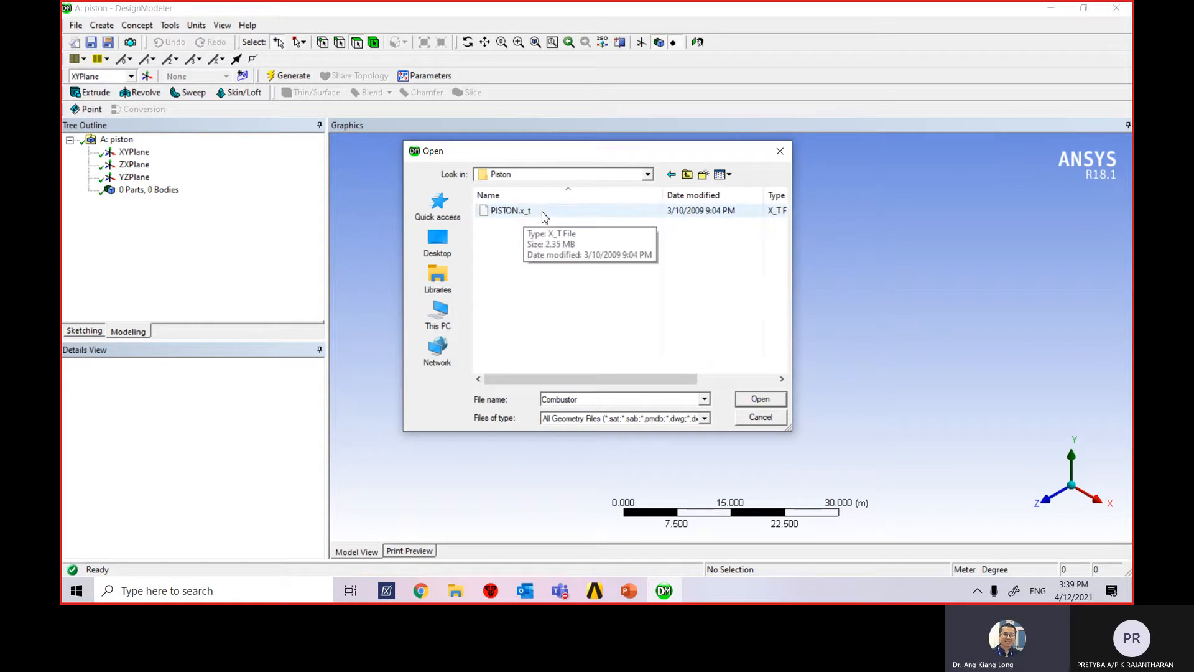
left_click(545, 215)
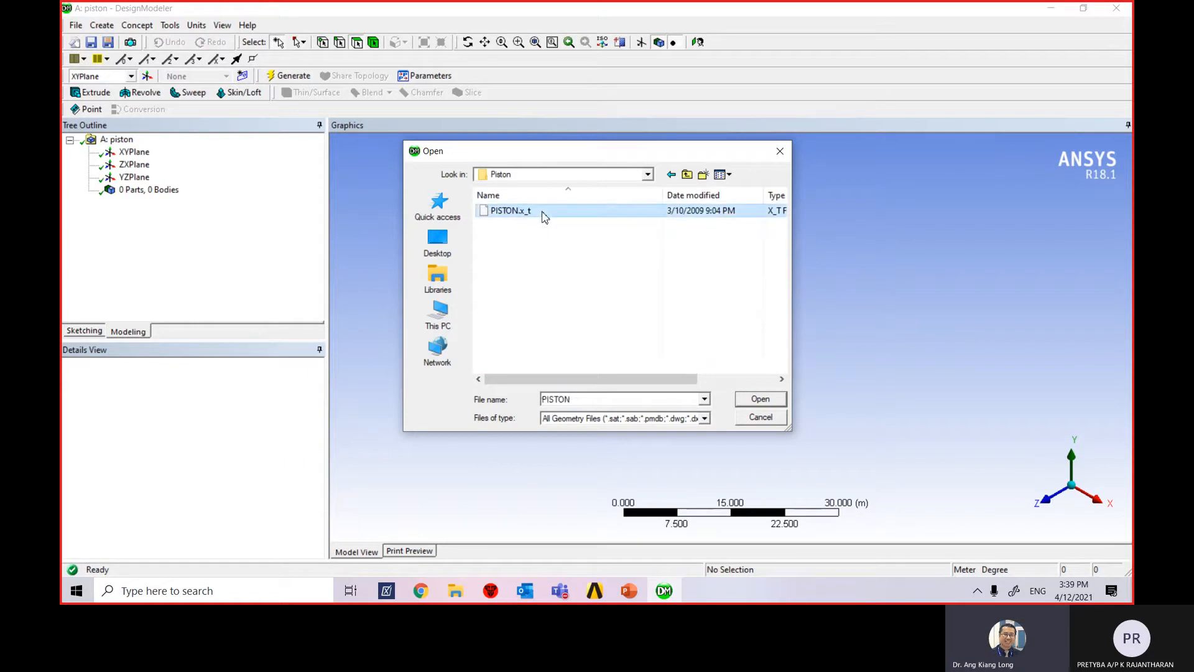
left_click(761, 399)
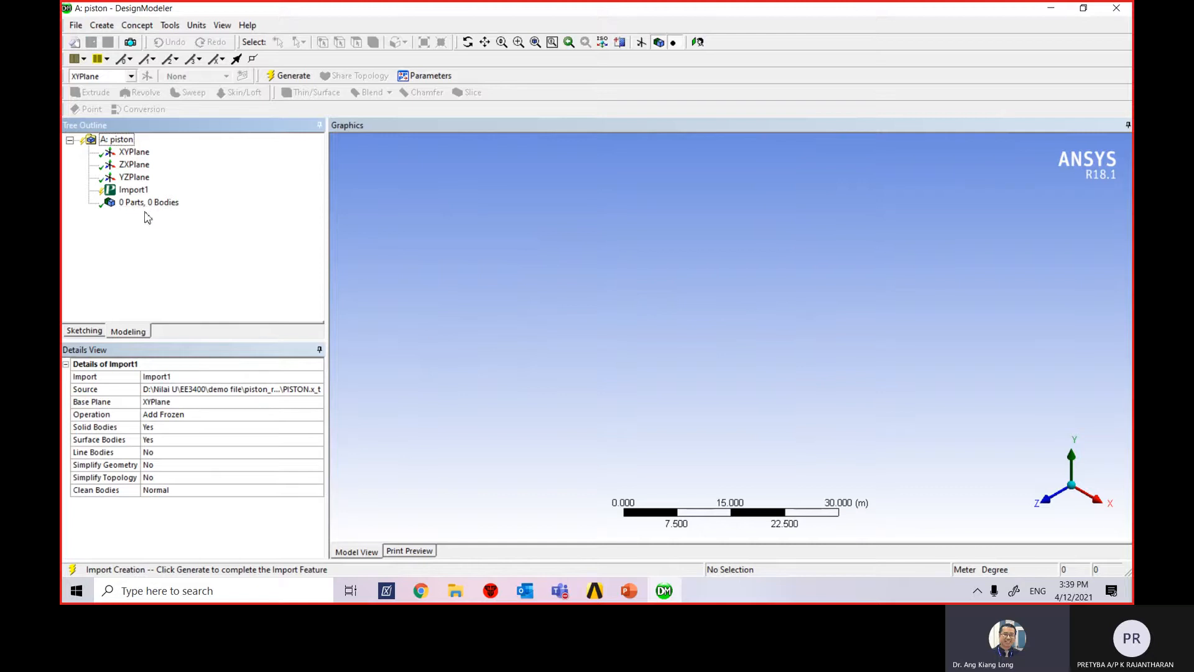
left_click(290, 75)
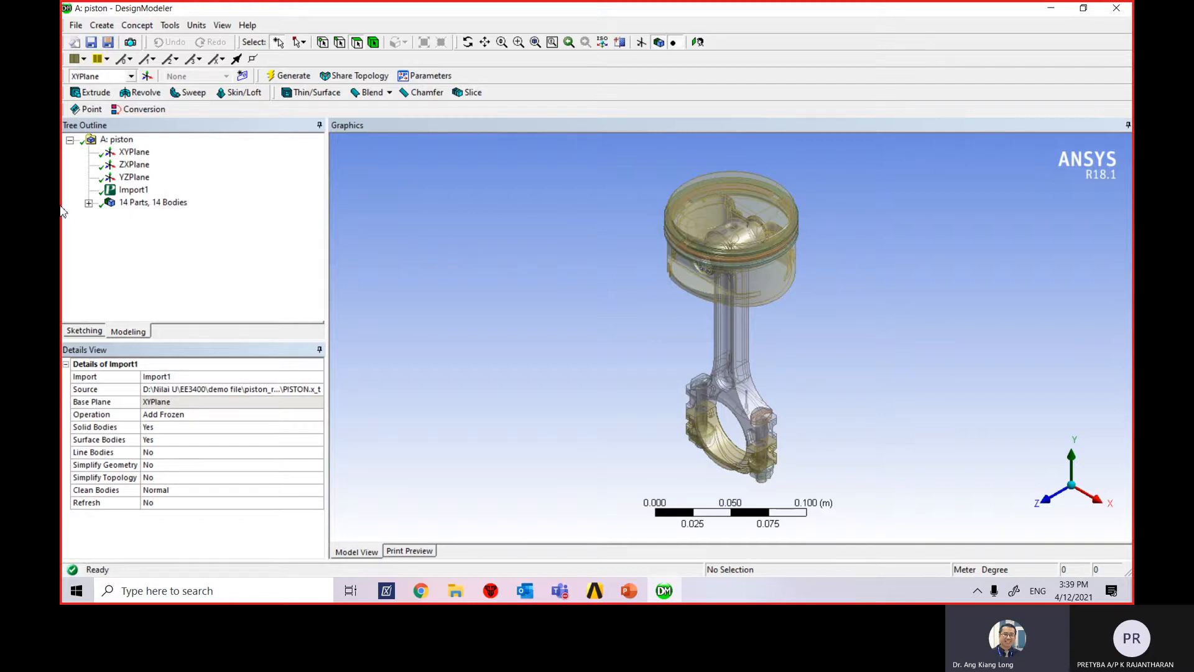
Examine the list of imported piston and connecting rod bodies, and check the available length and angle units
left_click(88, 203)
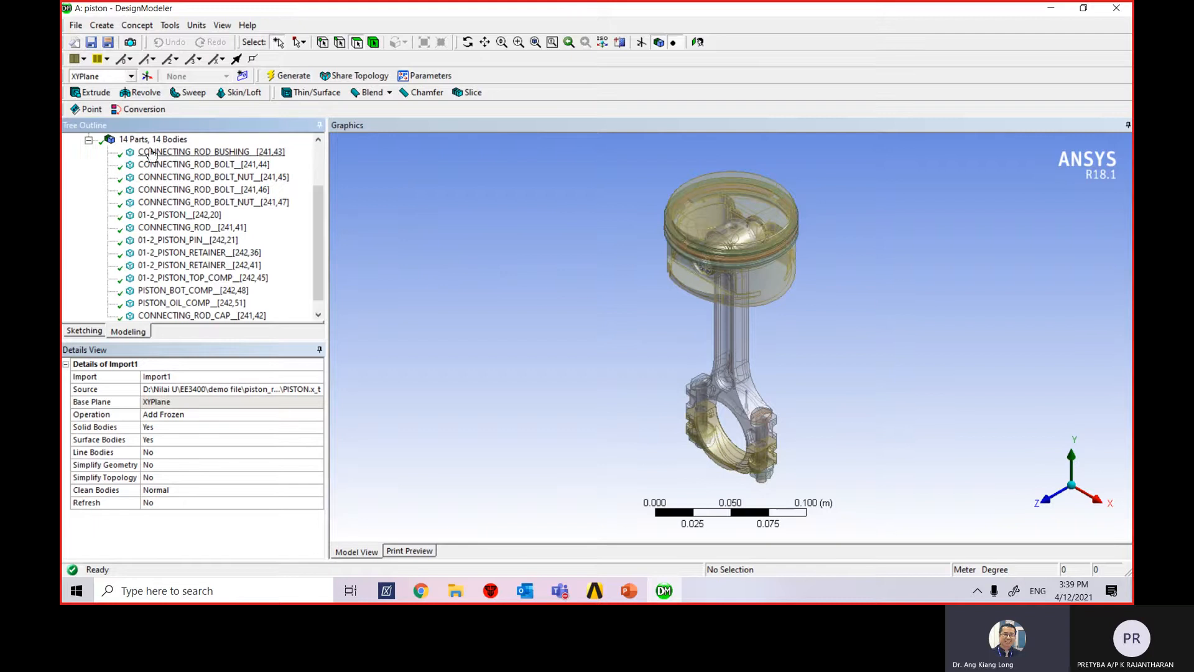
left_click_drag(321, 252, 330, 215)
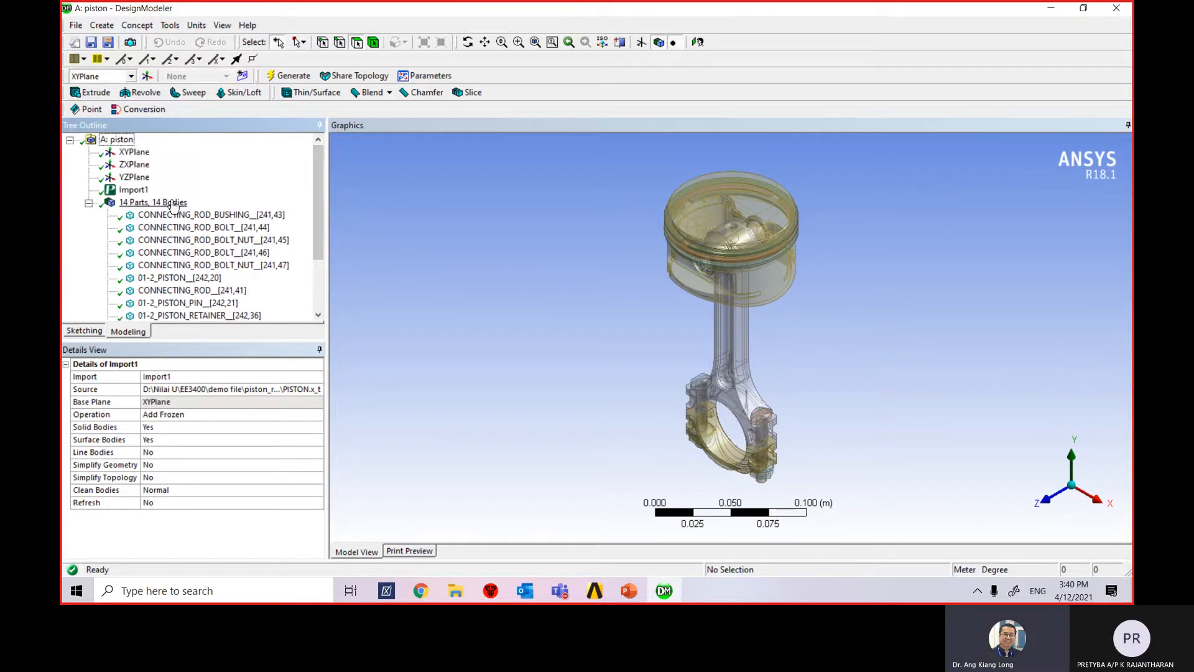
left_click_drag(316, 251, 319, 201)
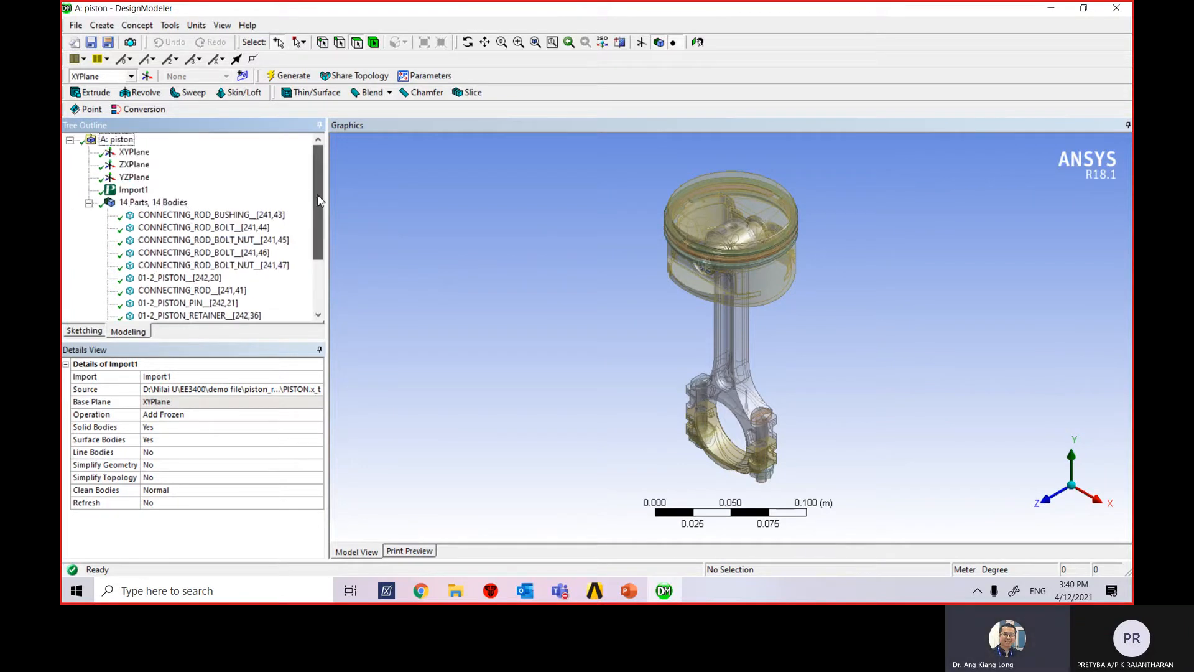
left_click(88, 204)
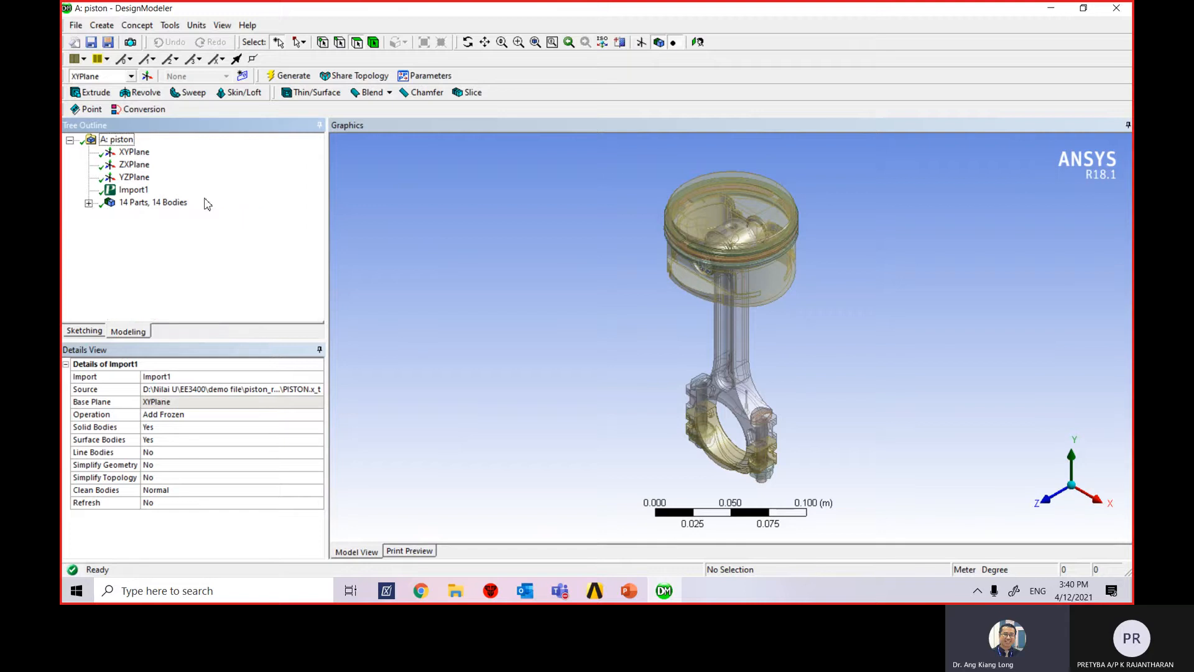
left_click(197, 26)
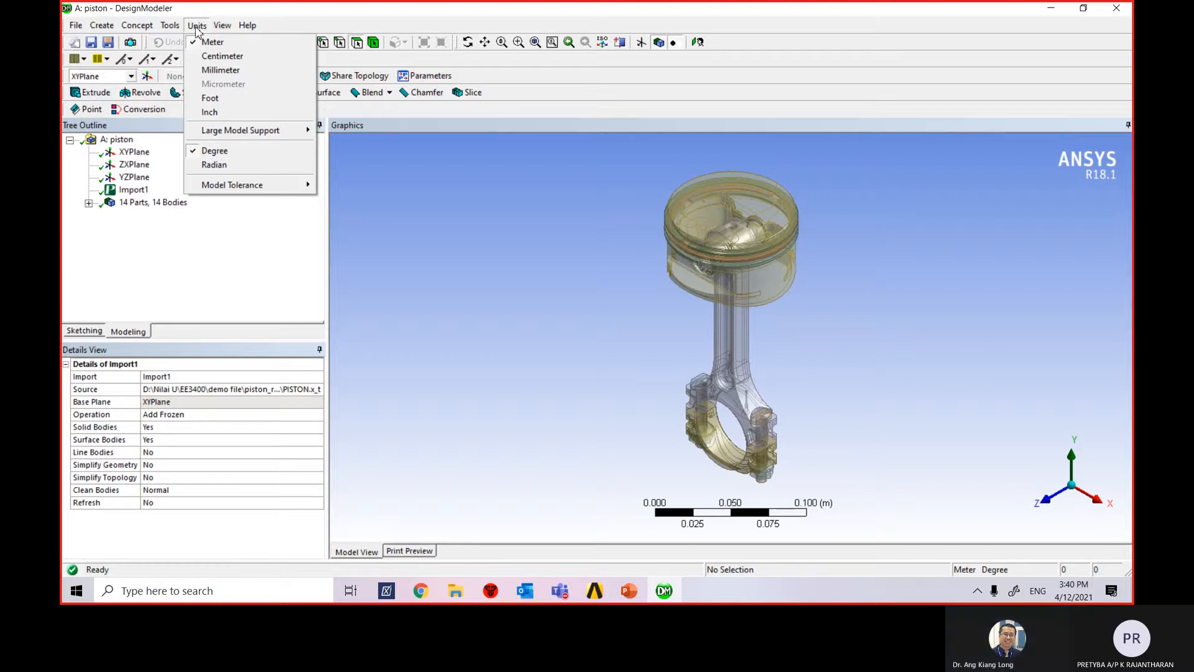
left_click(196, 25)
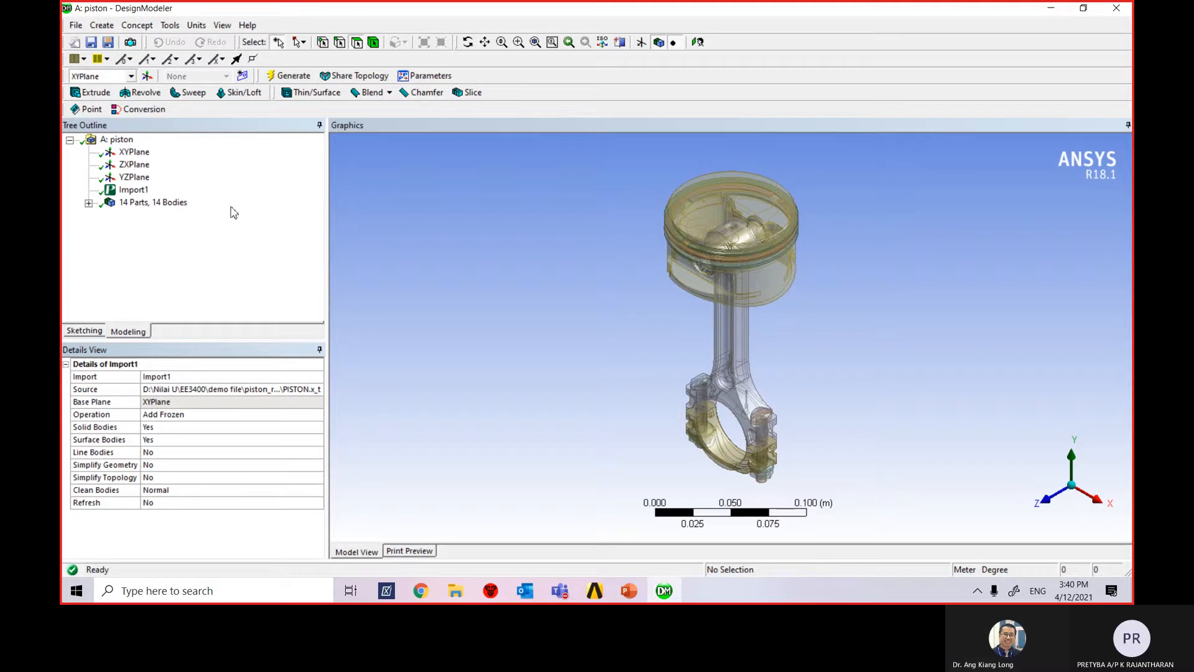
left_click(232, 240)
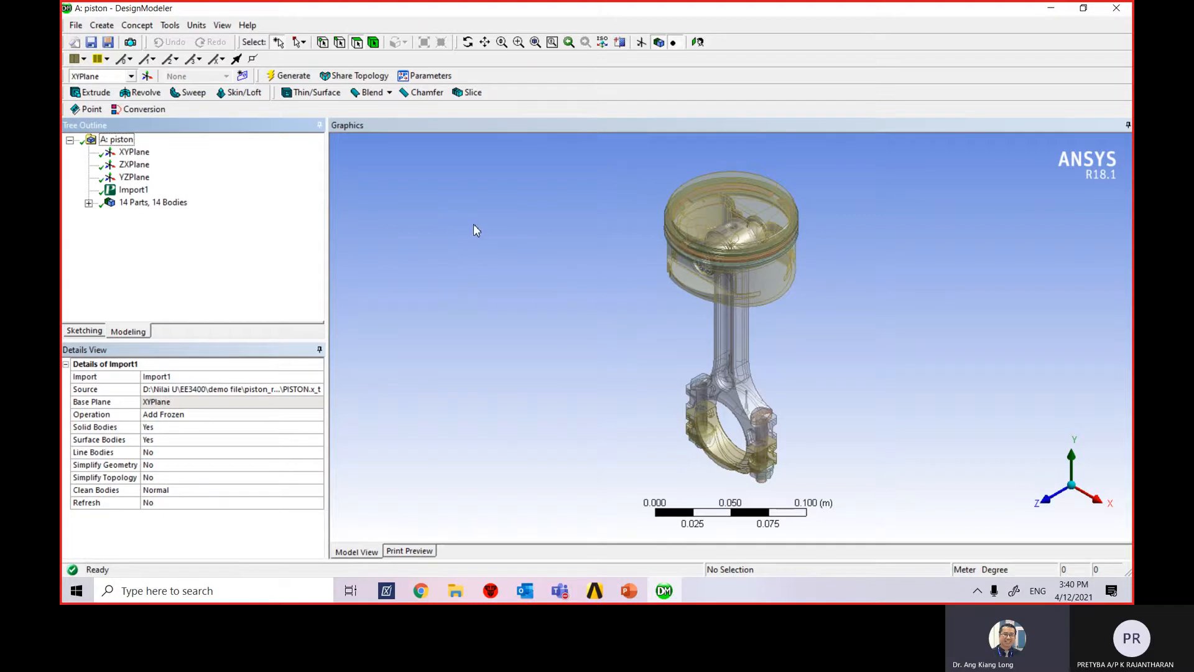
Save the project with the imported piston geometry and close DesignModeler to return to Workbench
left_click(92, 44)
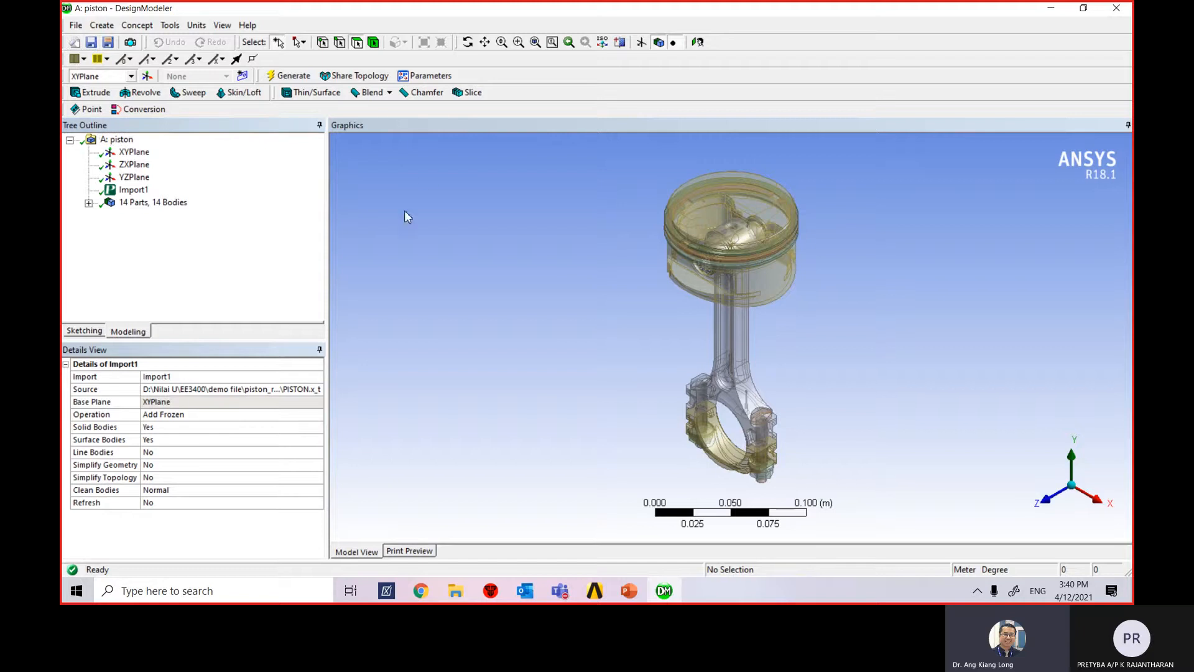
left_click(1117, 14)
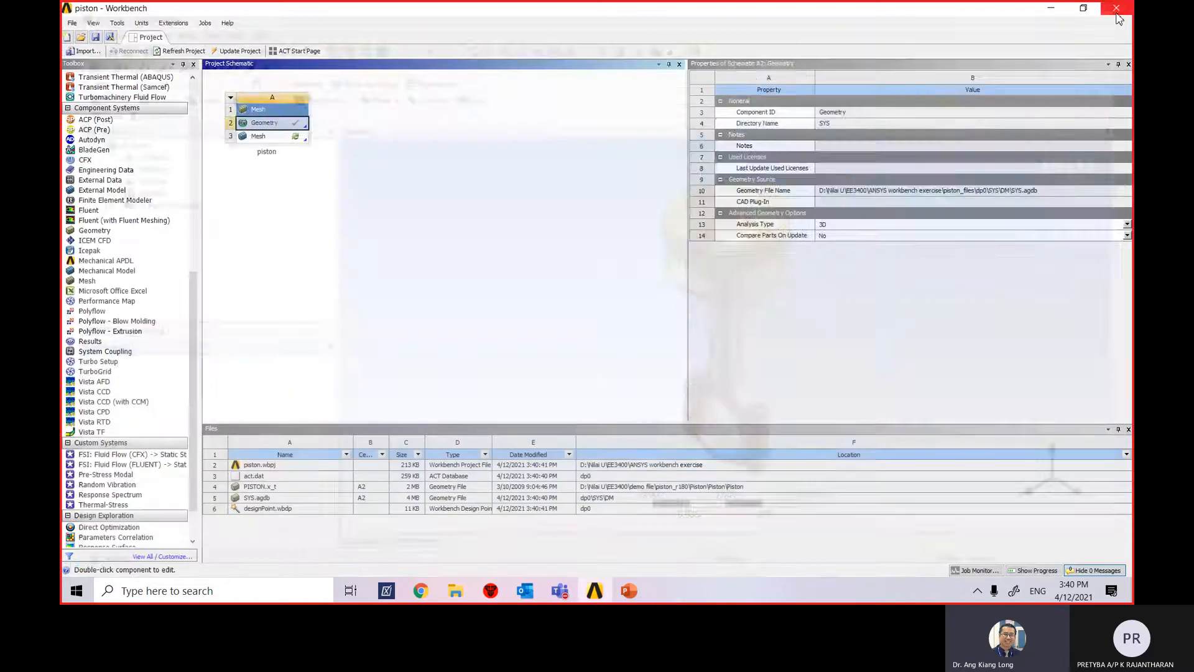
Open the Mesh cell of the piston system for editing in the Meshing application
left_click(293, 139)
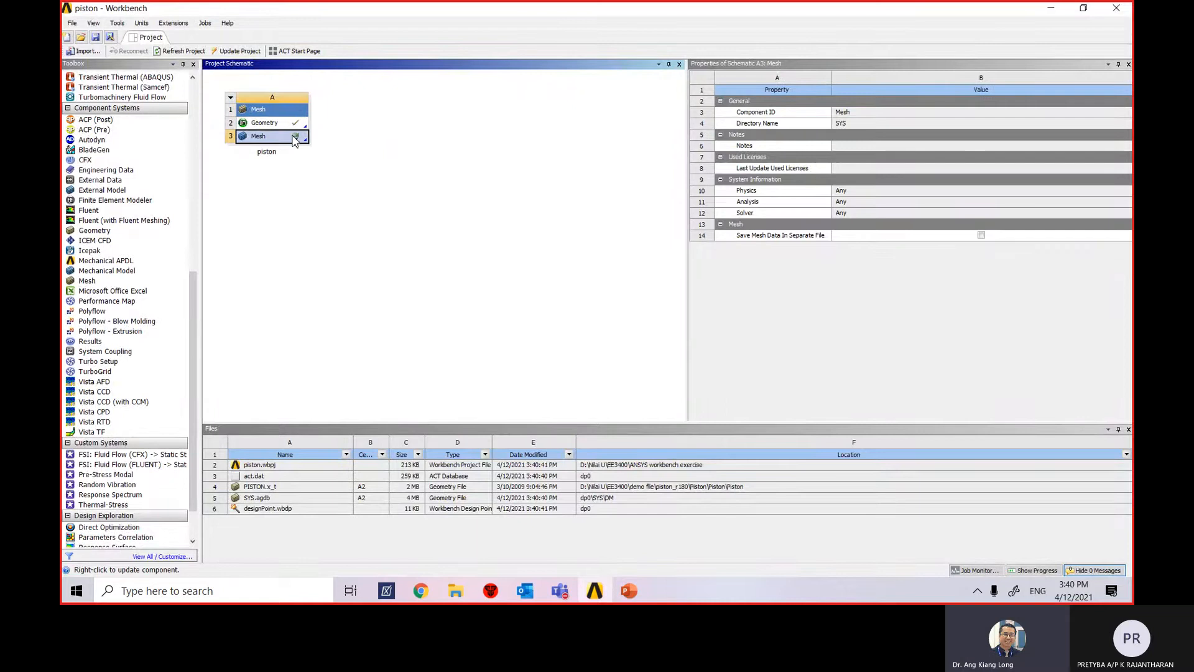
right_click(294, 138)
left_click(337, 147)
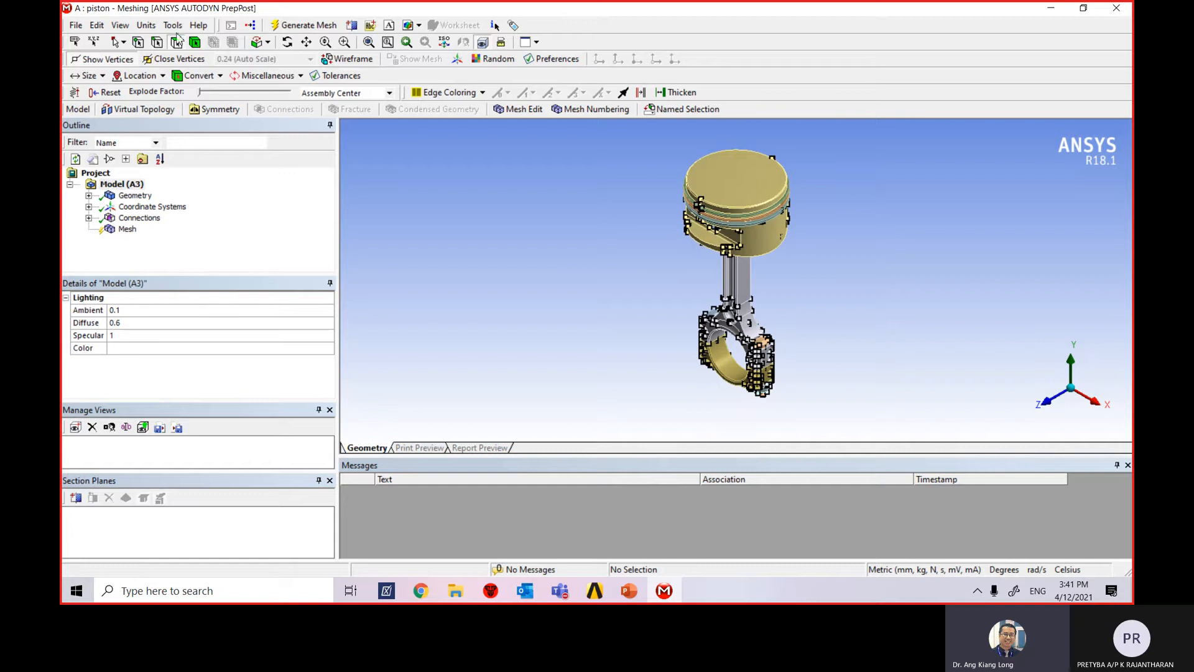
Set the unit system to Metric (m, kg, N, s, V, A)
left_click(152, 28)
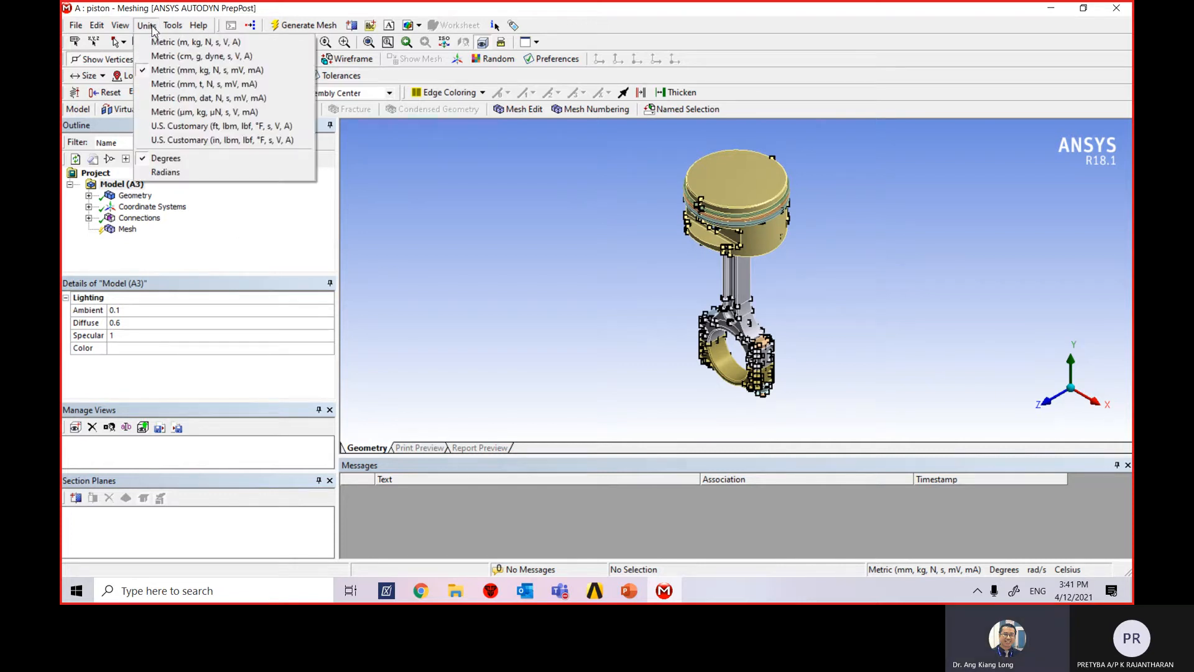
left_click(243, 48)
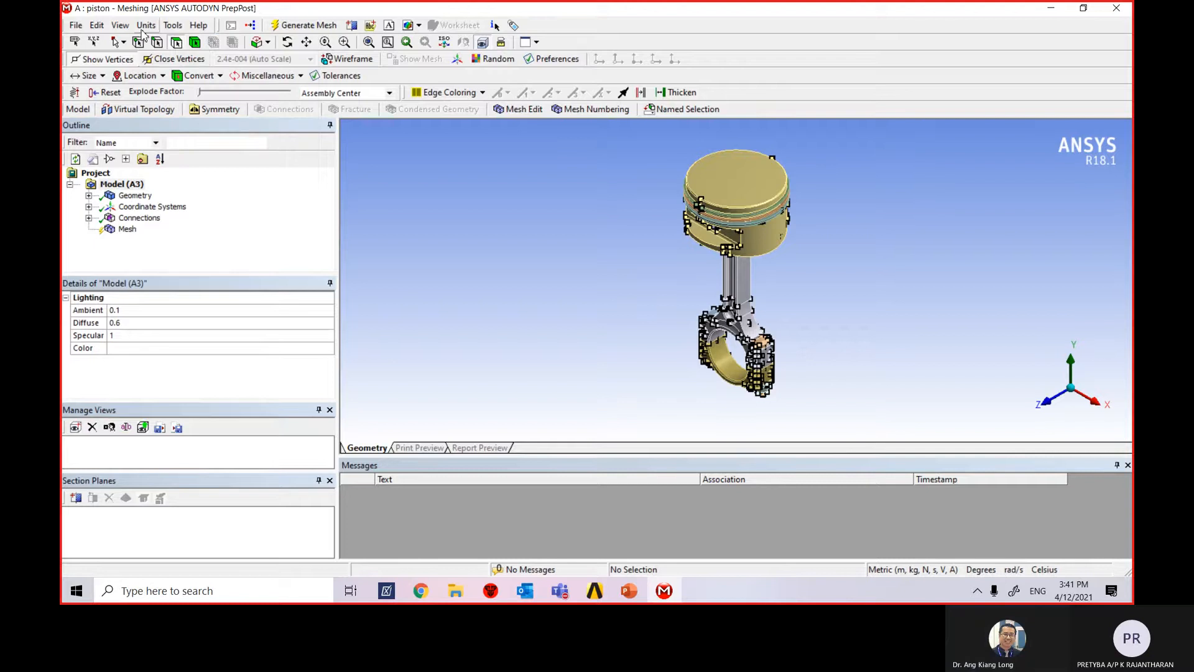
left_click(142, 29)
left_click(147, 29)
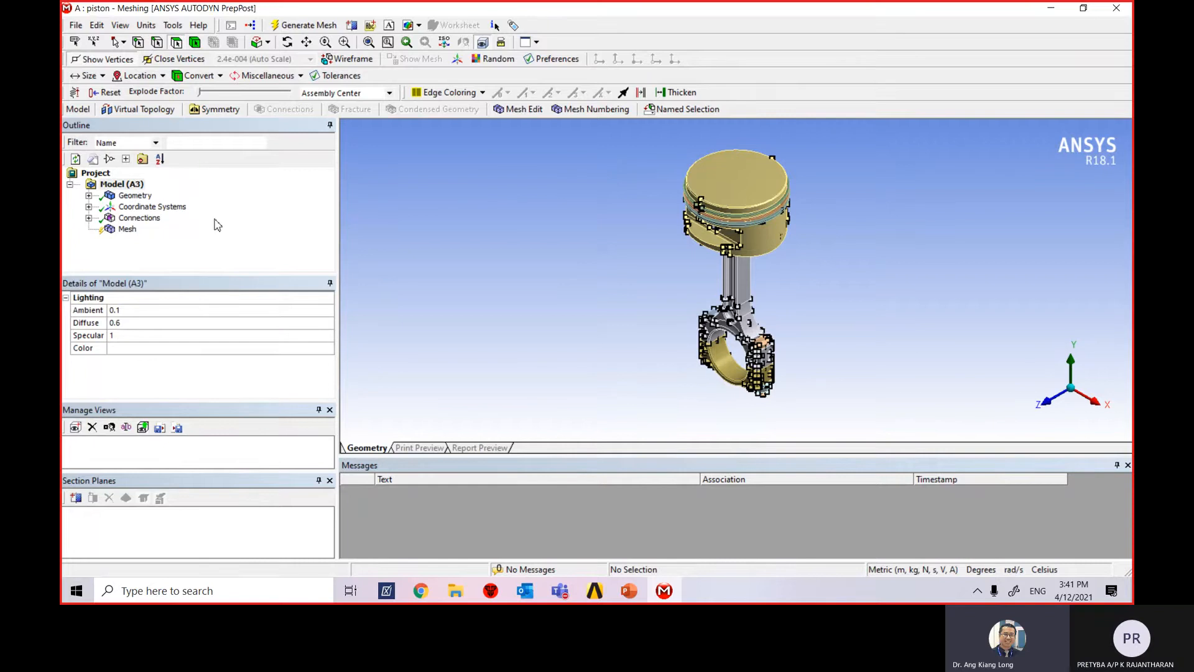
Show the sweepable bodies of the piston assembly from the Mesh object
left_click(127, 230)
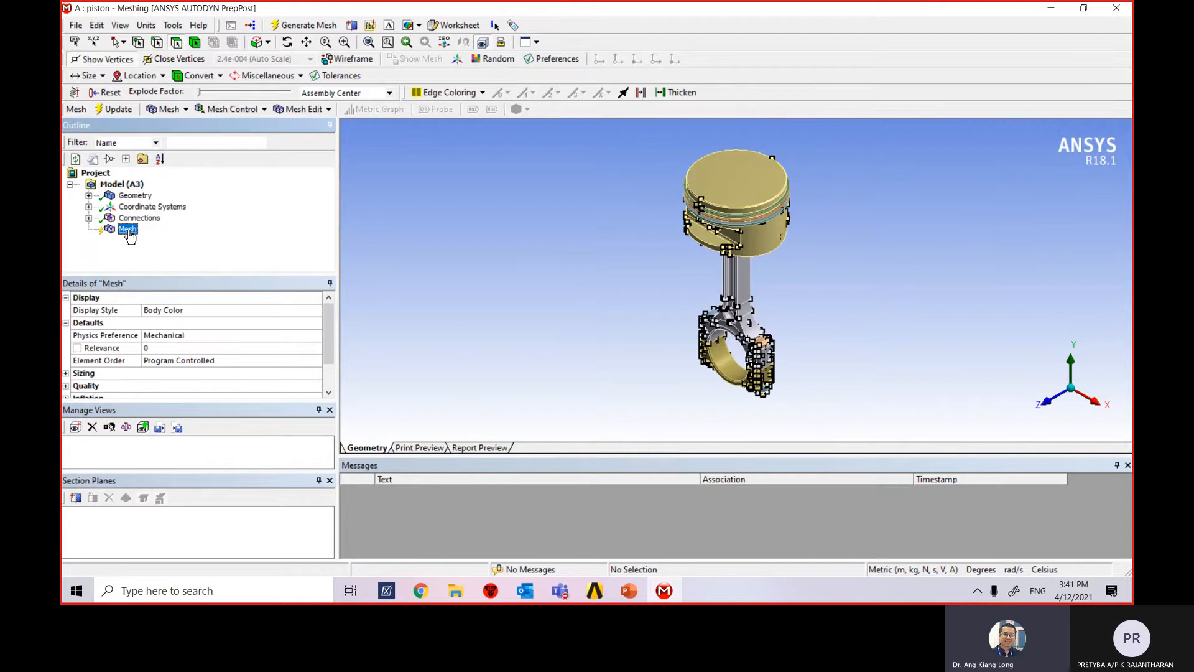
right_click(129, 234)
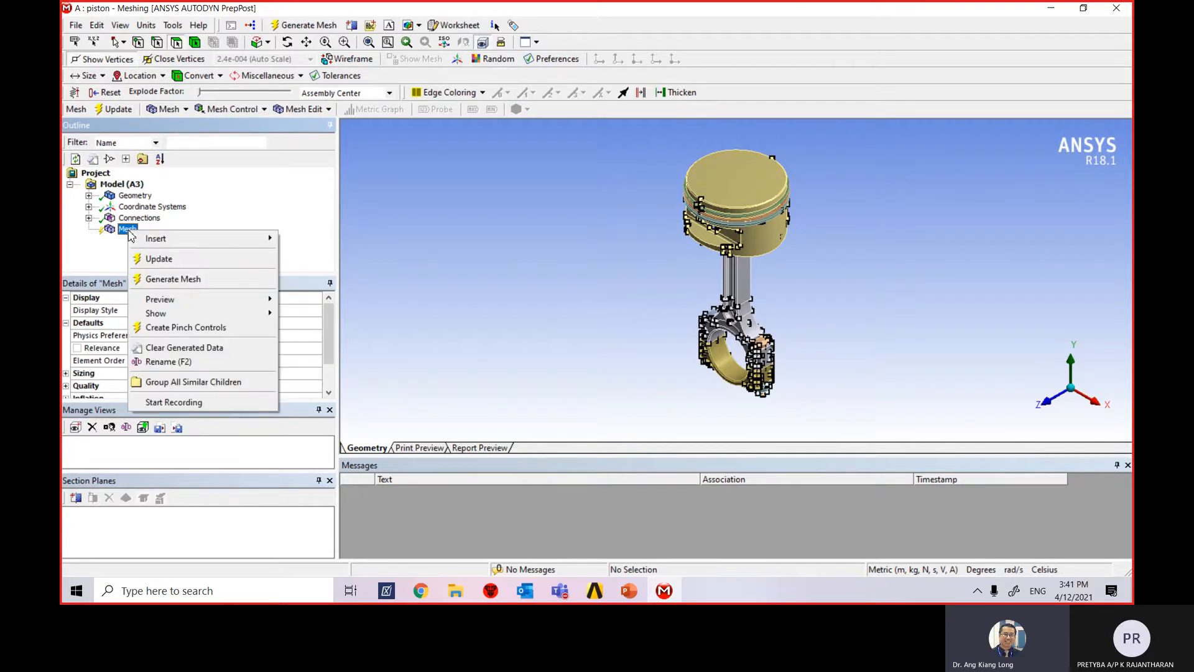
mouse_move(198, 314)
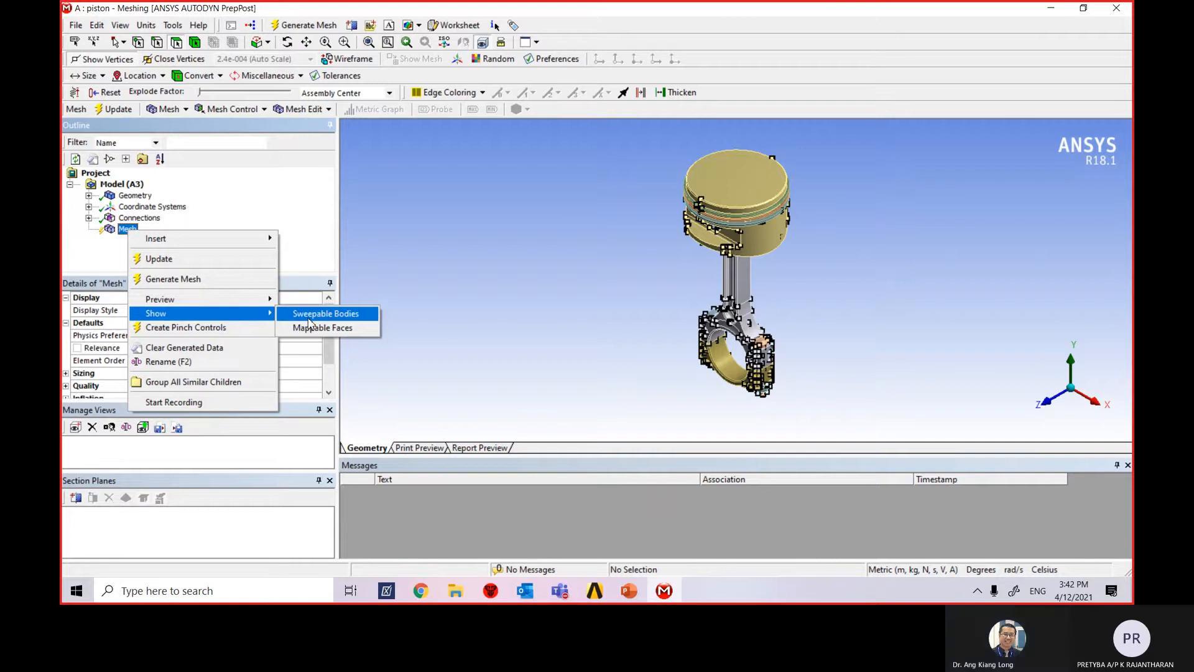
left_click(309, 318)
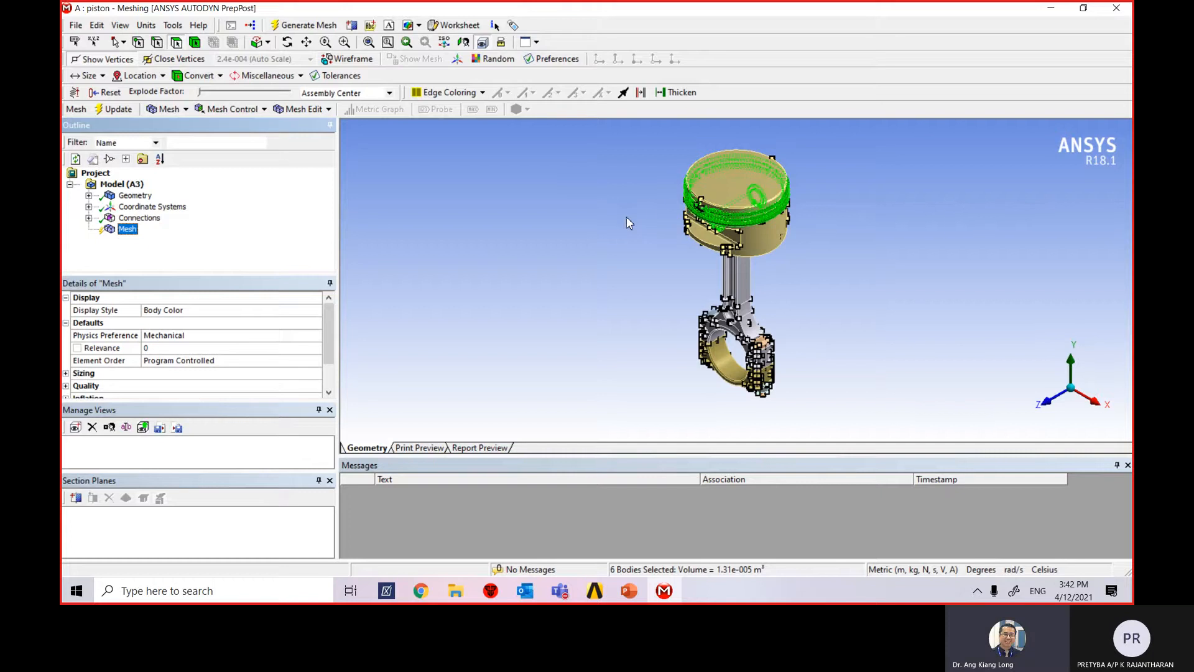
Hide all bodies except the selected sweepable ones, clear the selection and fit the remaining rings and pin to the view
right_click(505, 233)
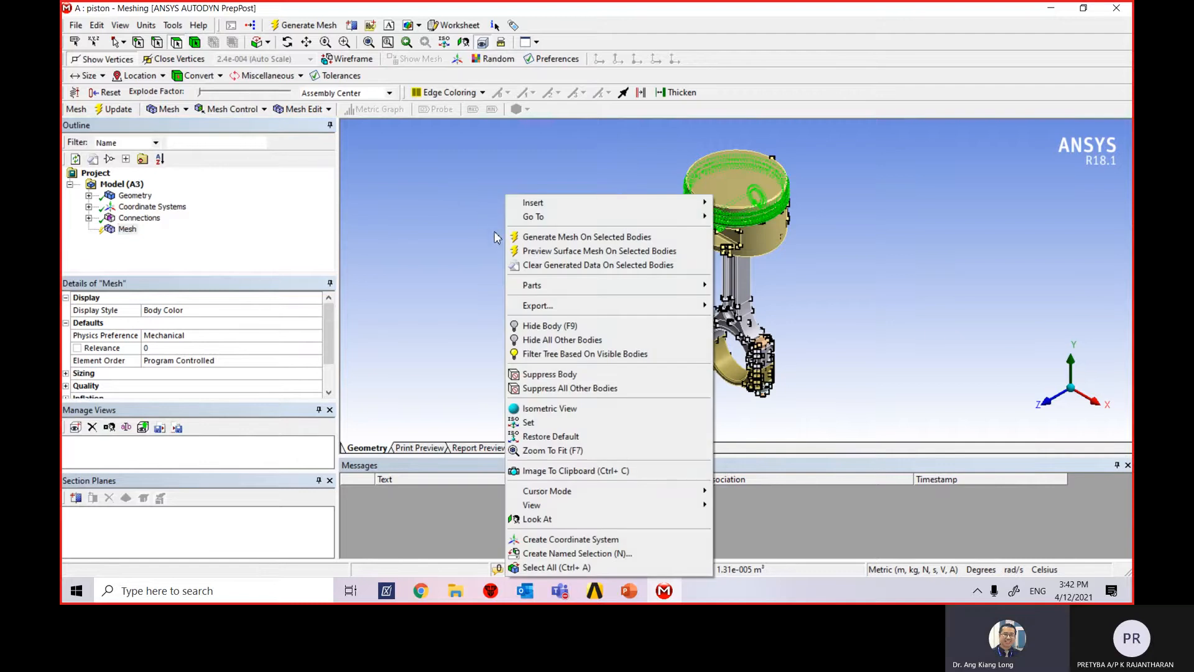
left_click(571, 341)
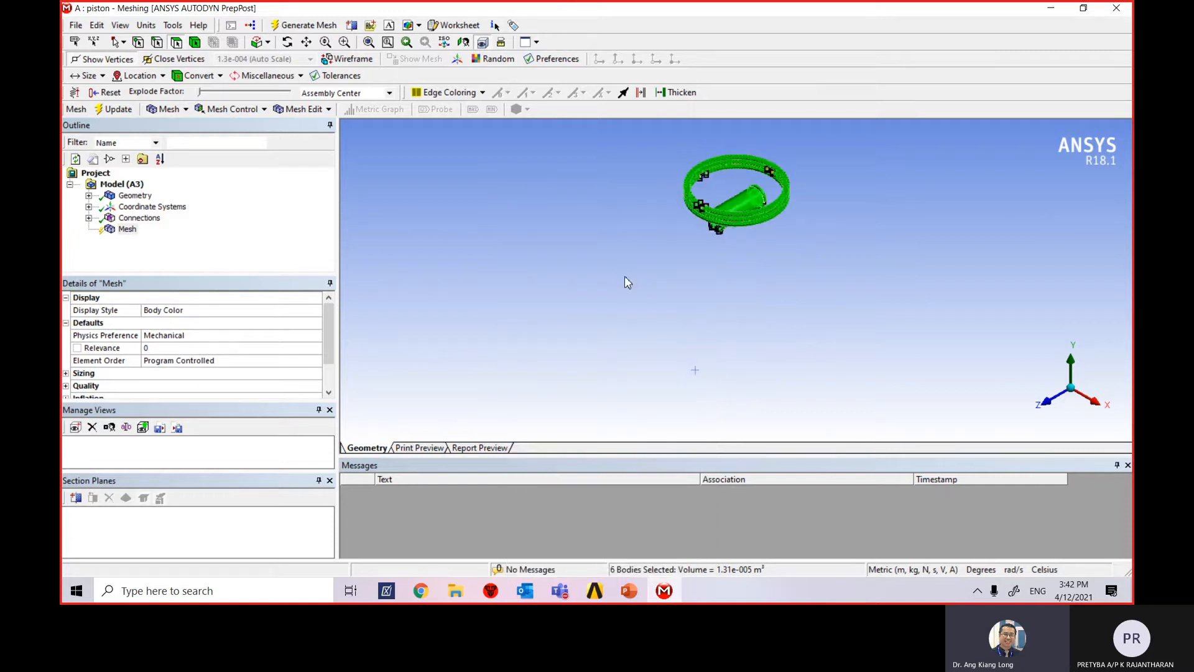
left_click(842, 225)
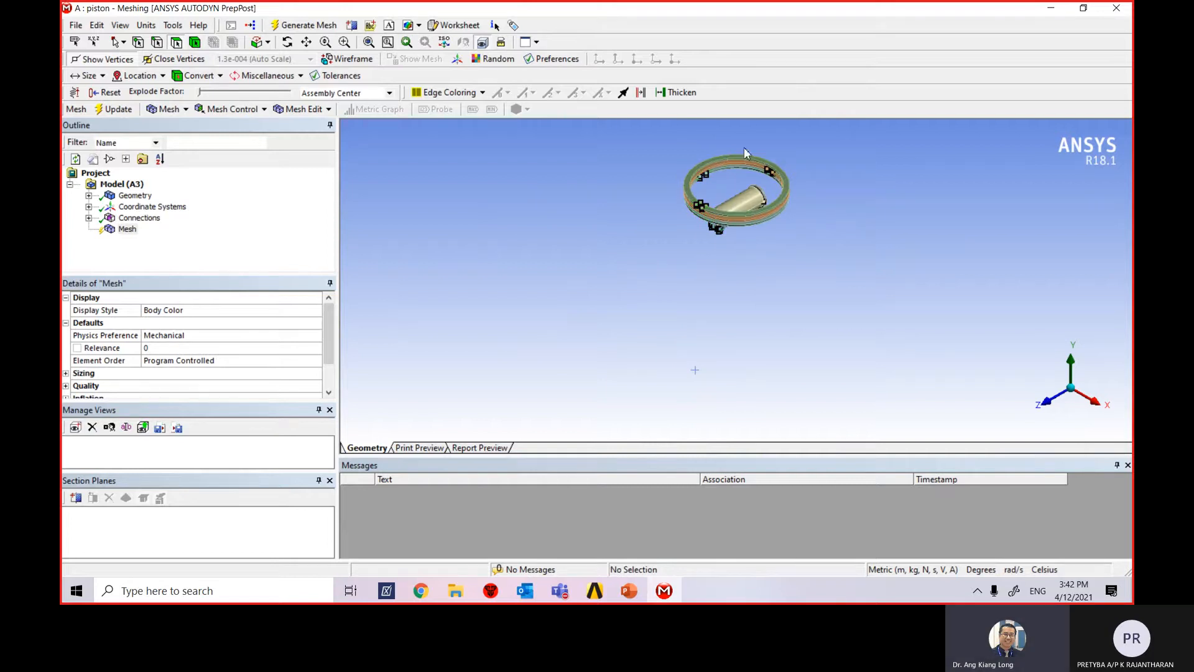
left_click(369, 44)
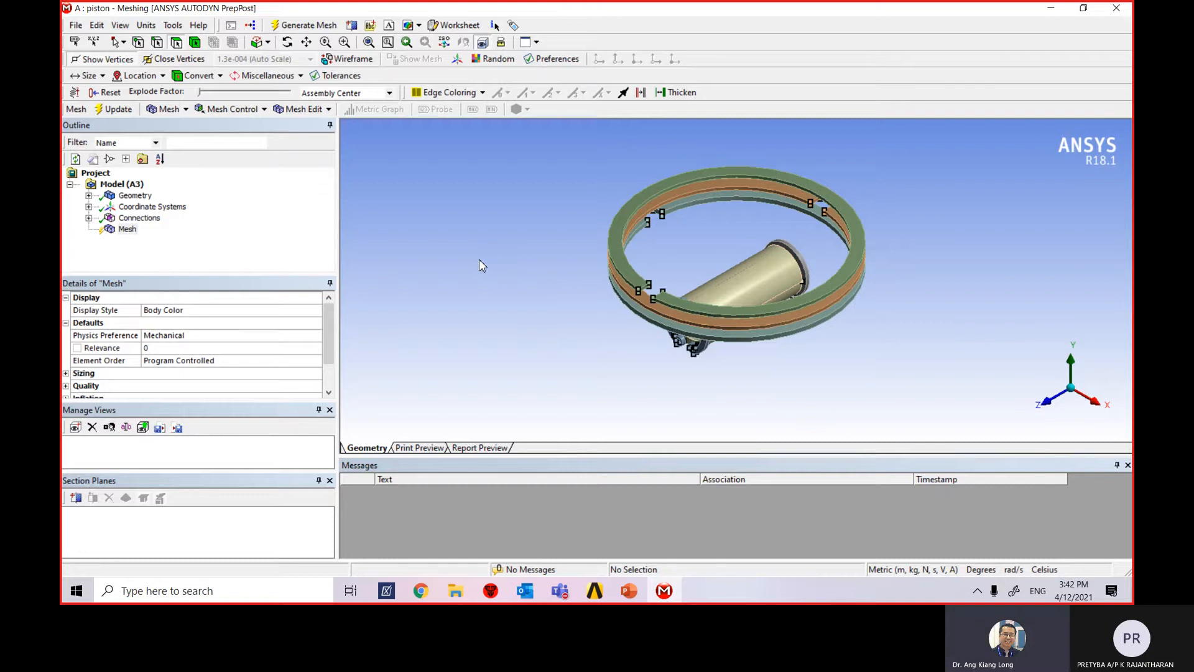
left_click(125, 232)
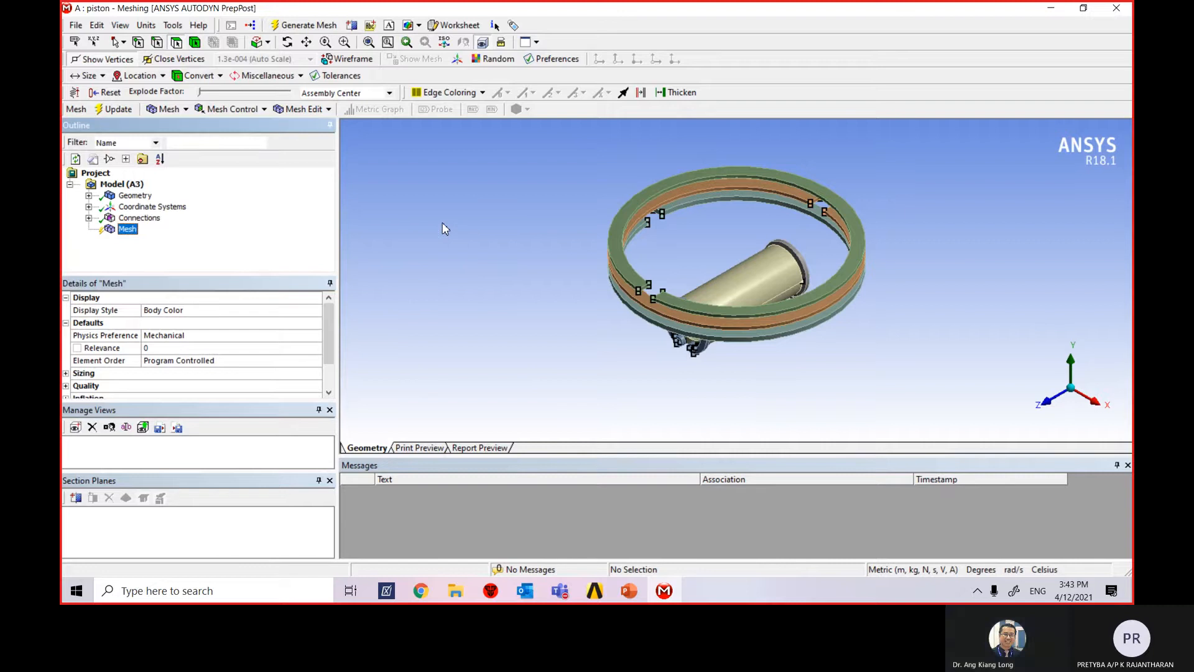
left_click(500, 281)
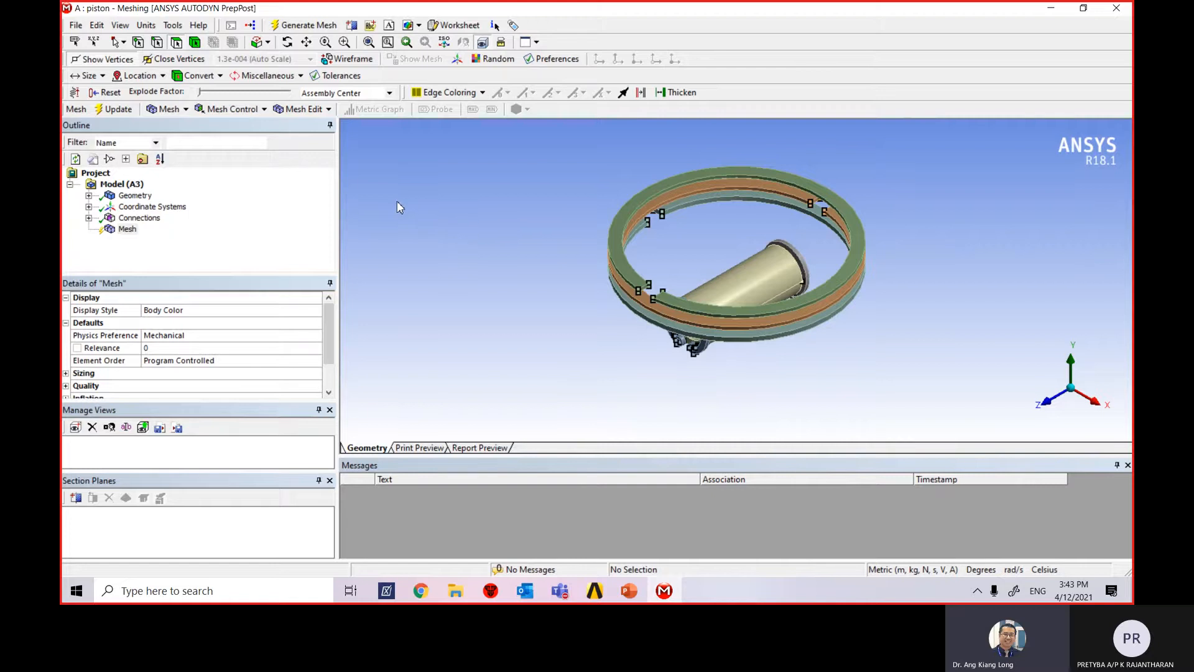
Show all bodies of the piston assembly again
right_click(451, 193)
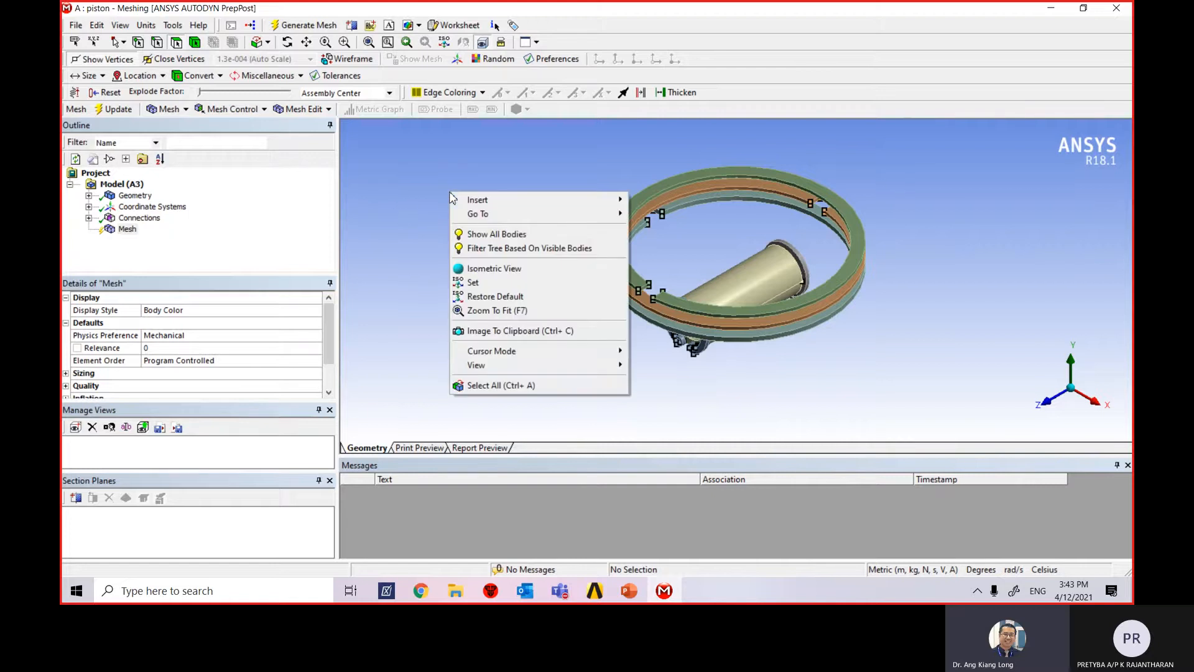
right_click(402, 164)
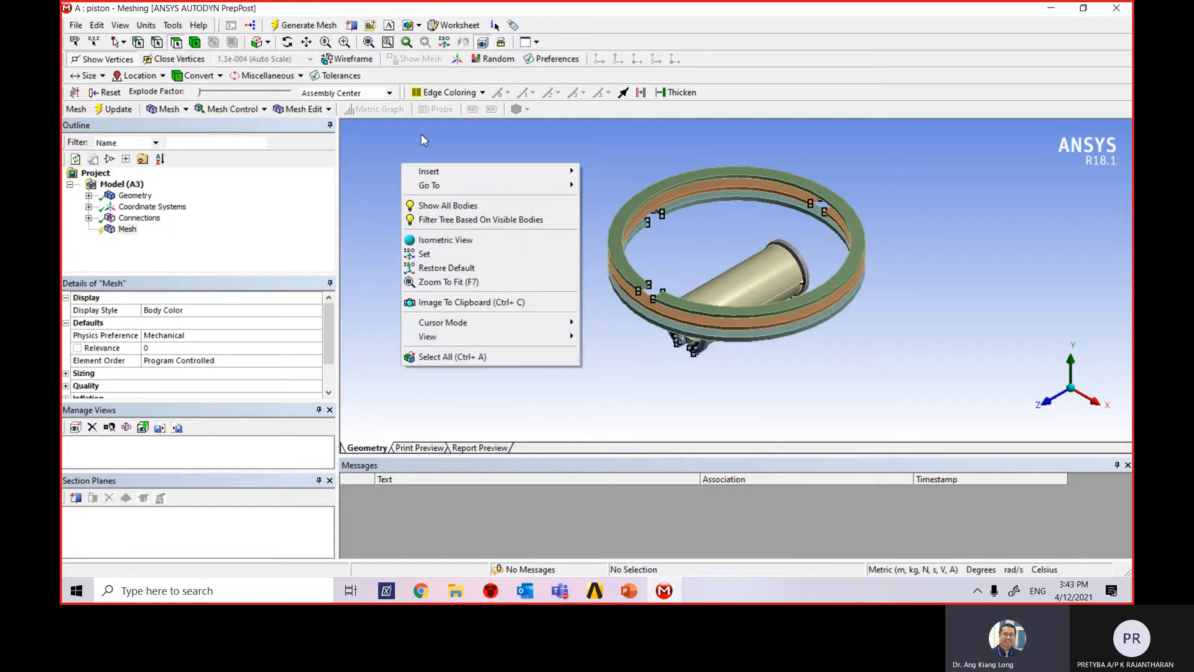
left_click(441, 206)
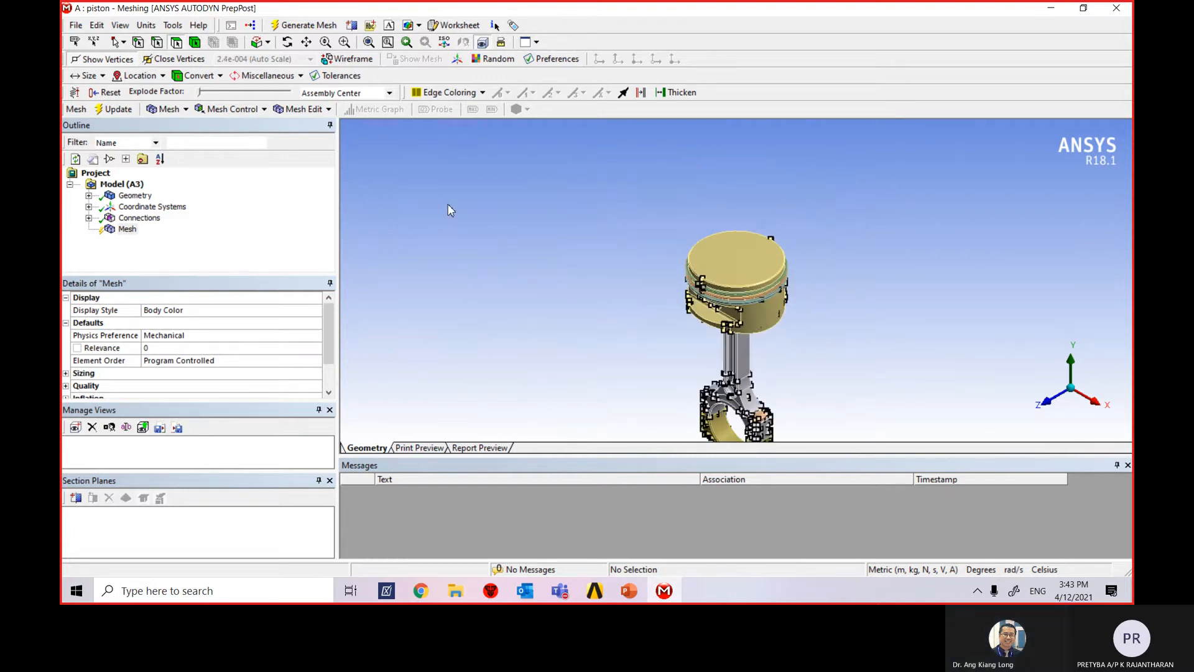
Update the Mesh object to mesh the whole piston assembly with the default settings, and inspect the elements on the piston and rings
right_click(128, 230)
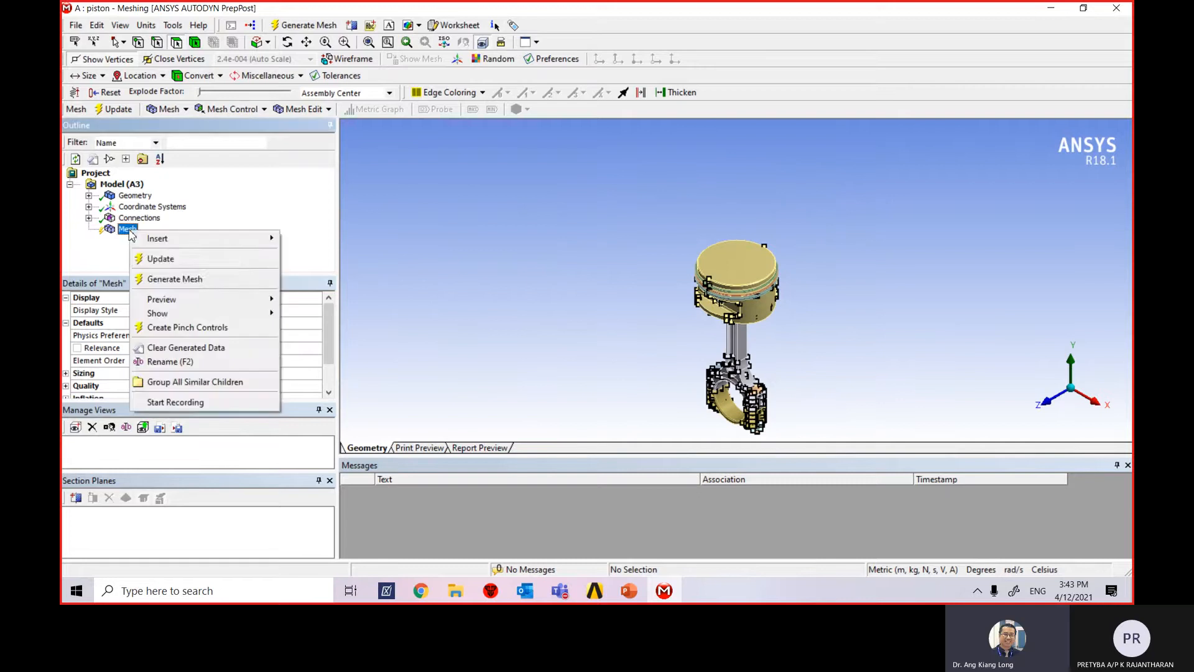
left_click(161, 264)
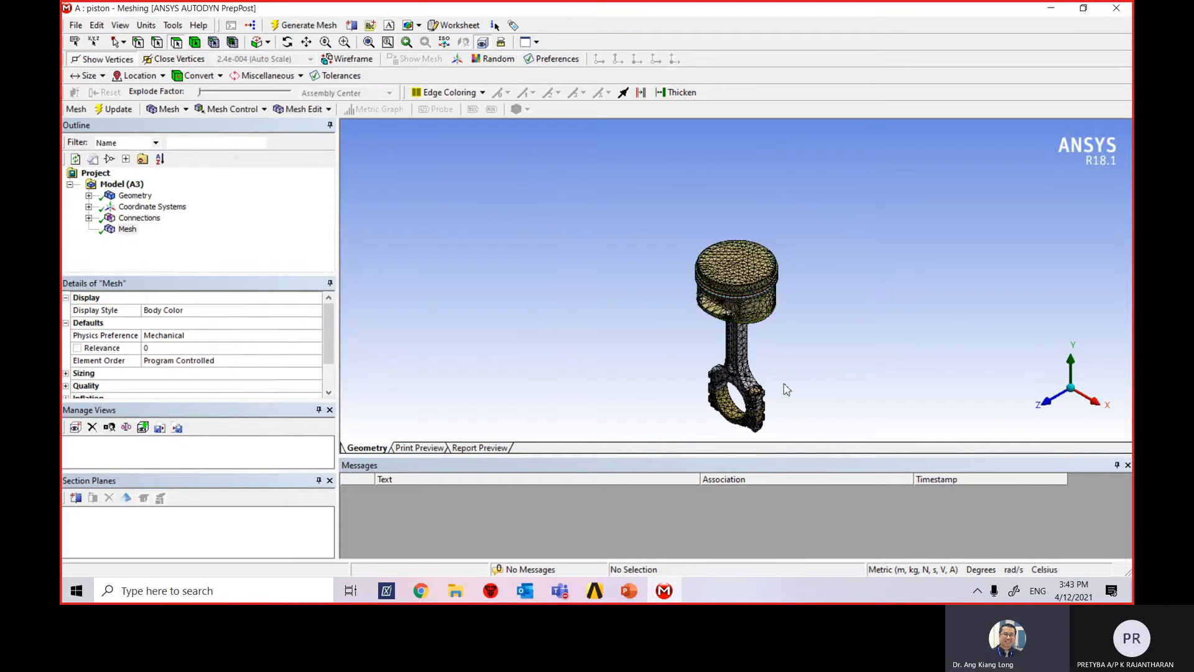
scroll(734, 289, "up", 5)
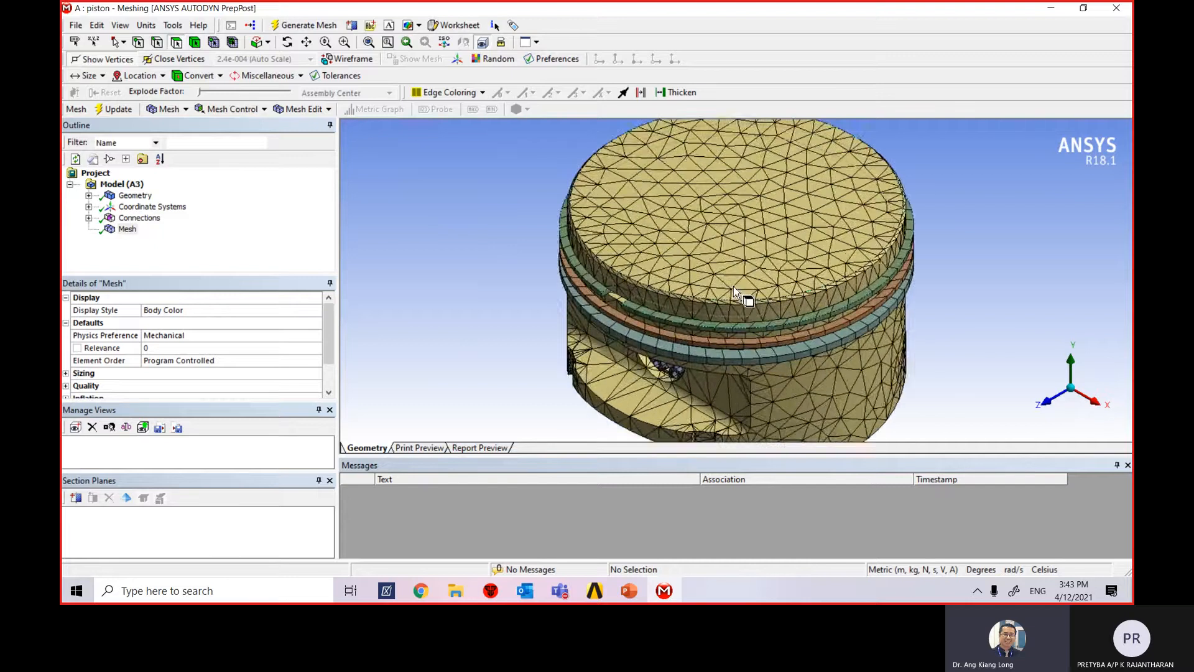
scroll(734, 289, "down", 8)
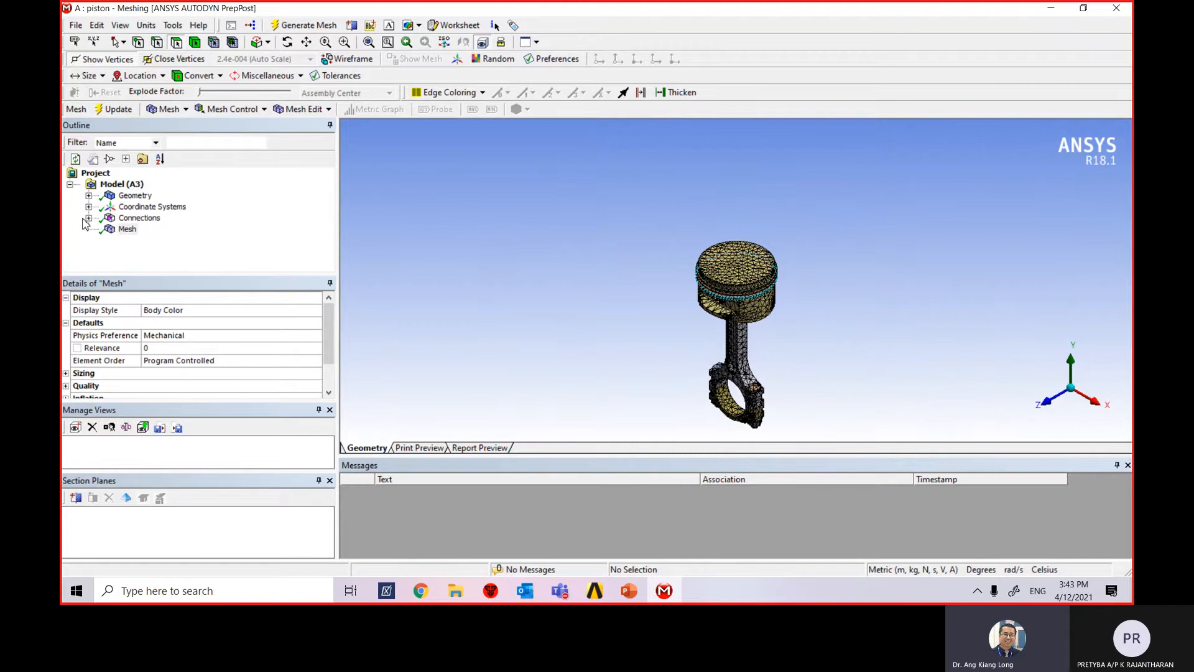
left_click(88, 196)
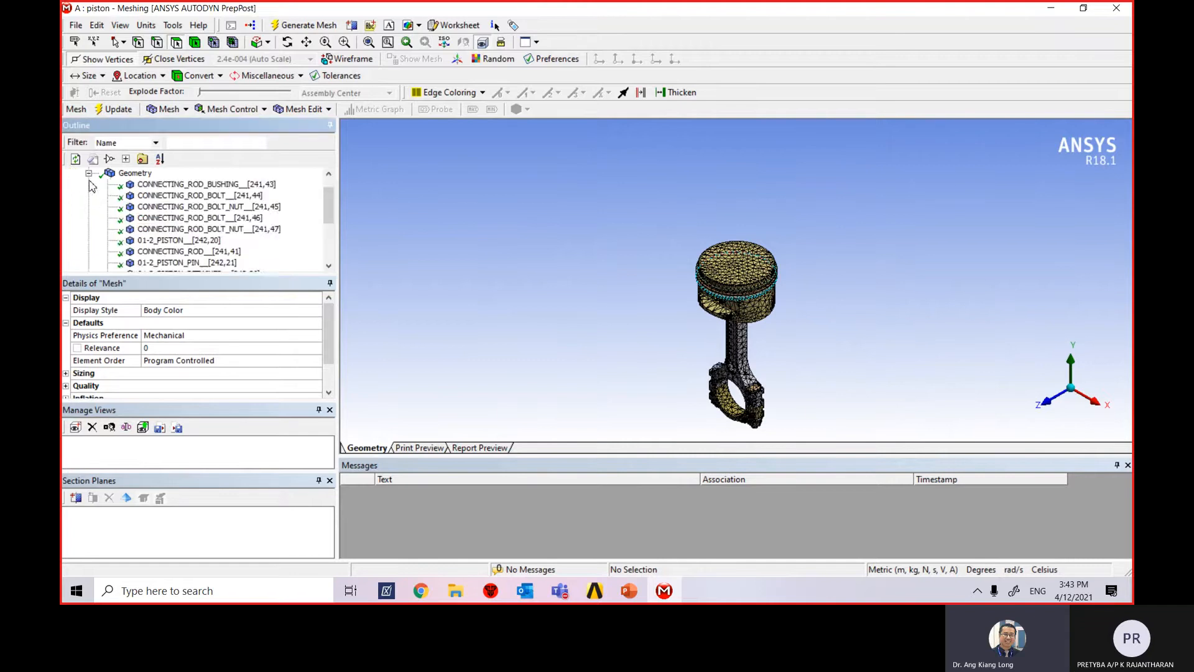
left_click(89, 174)
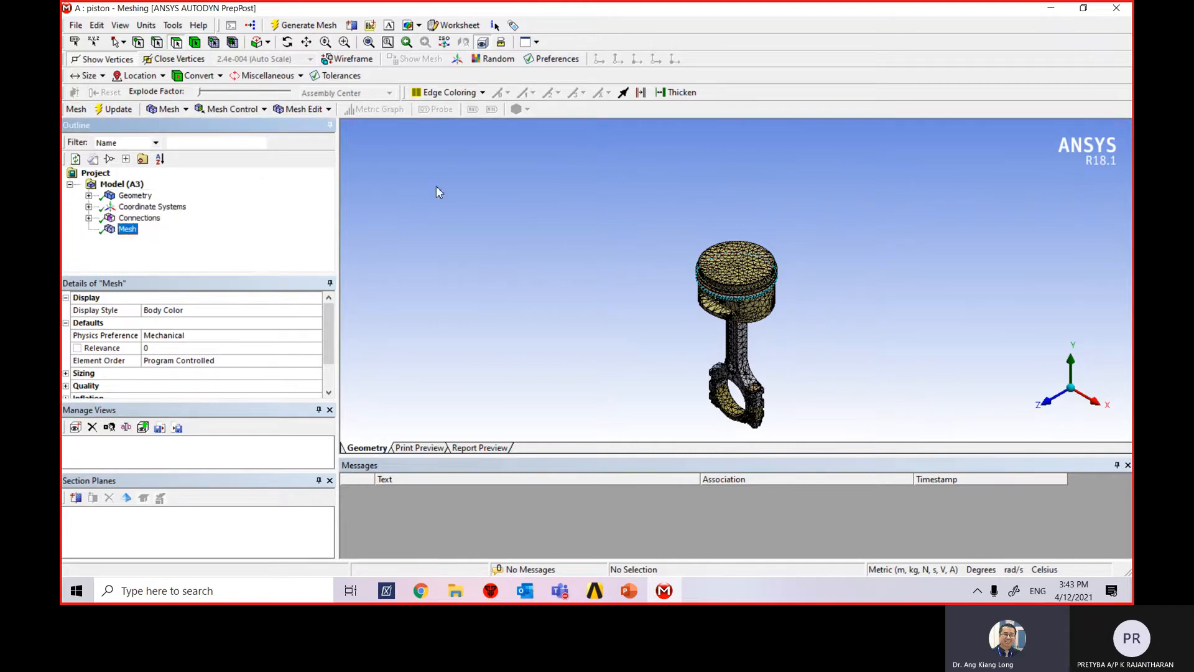
right_click(131, 235)
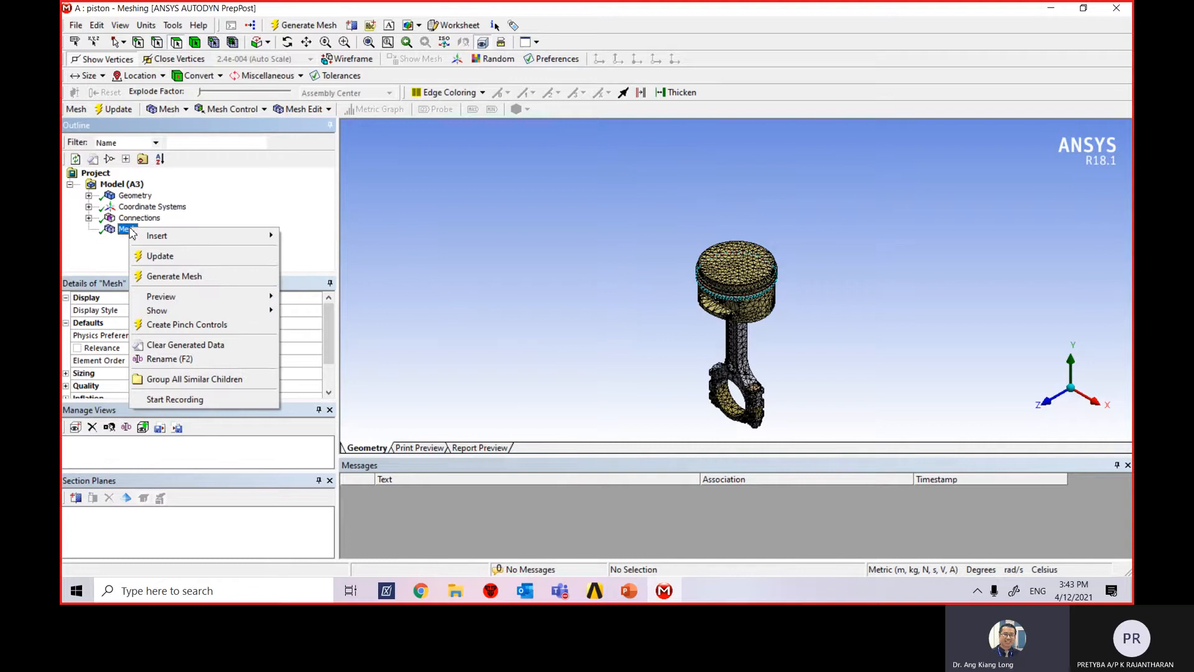
mouse_move(174, 300)
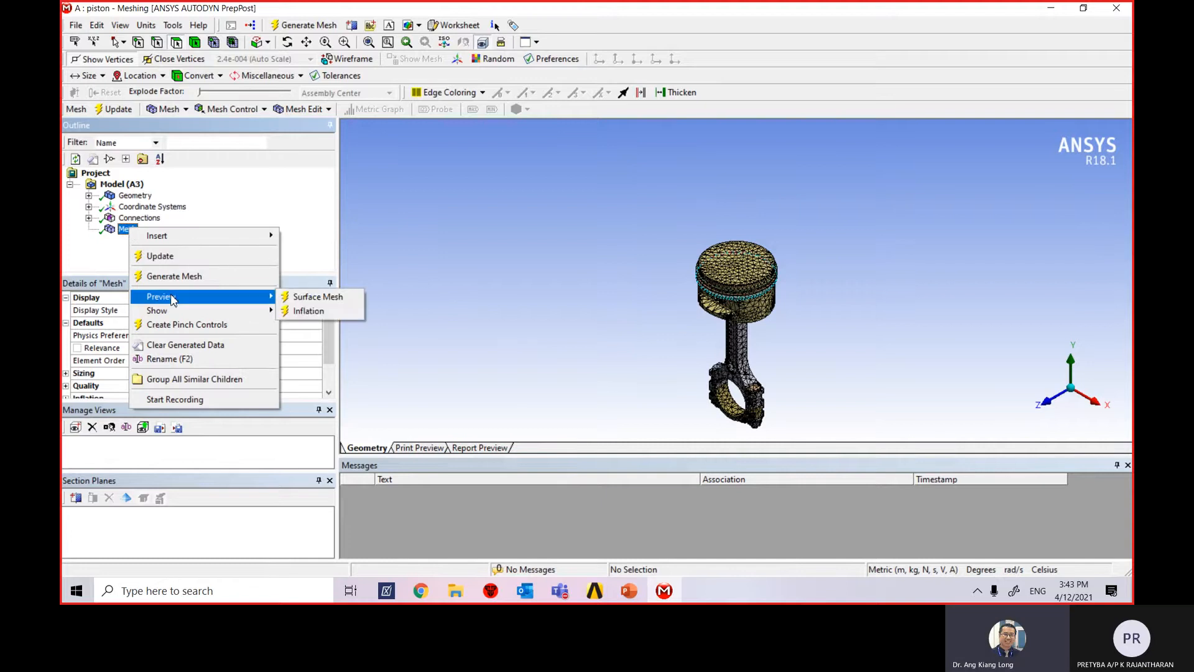
left_click(485, 218)
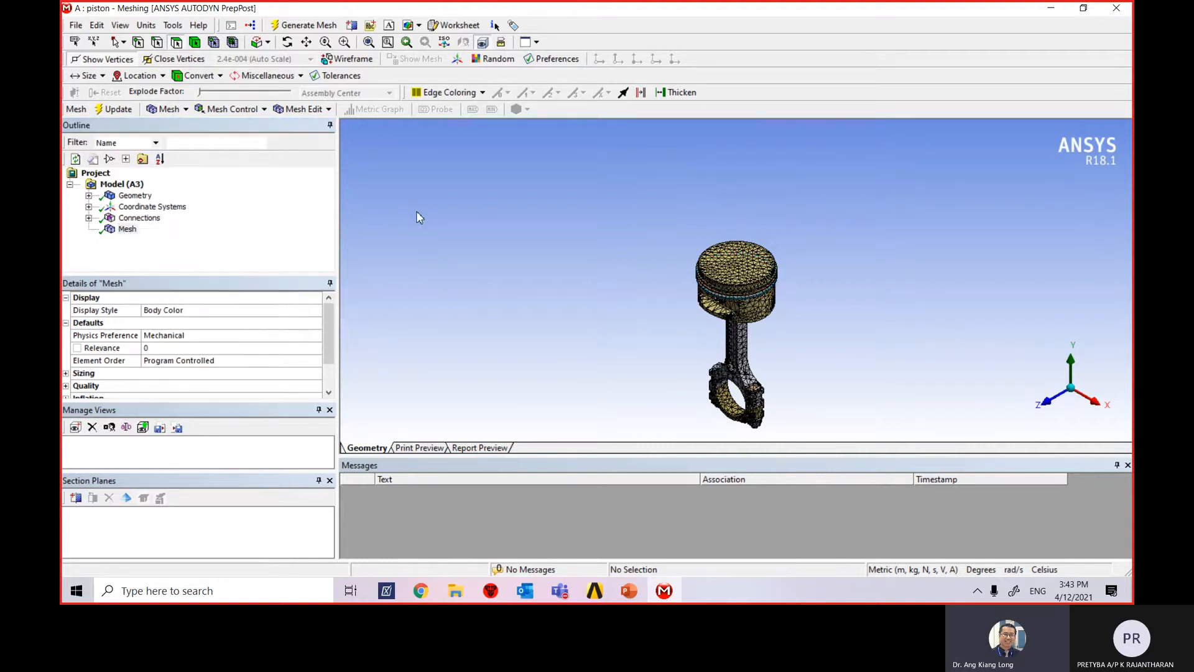
right_click(416, 216)
left_click(238, 231)
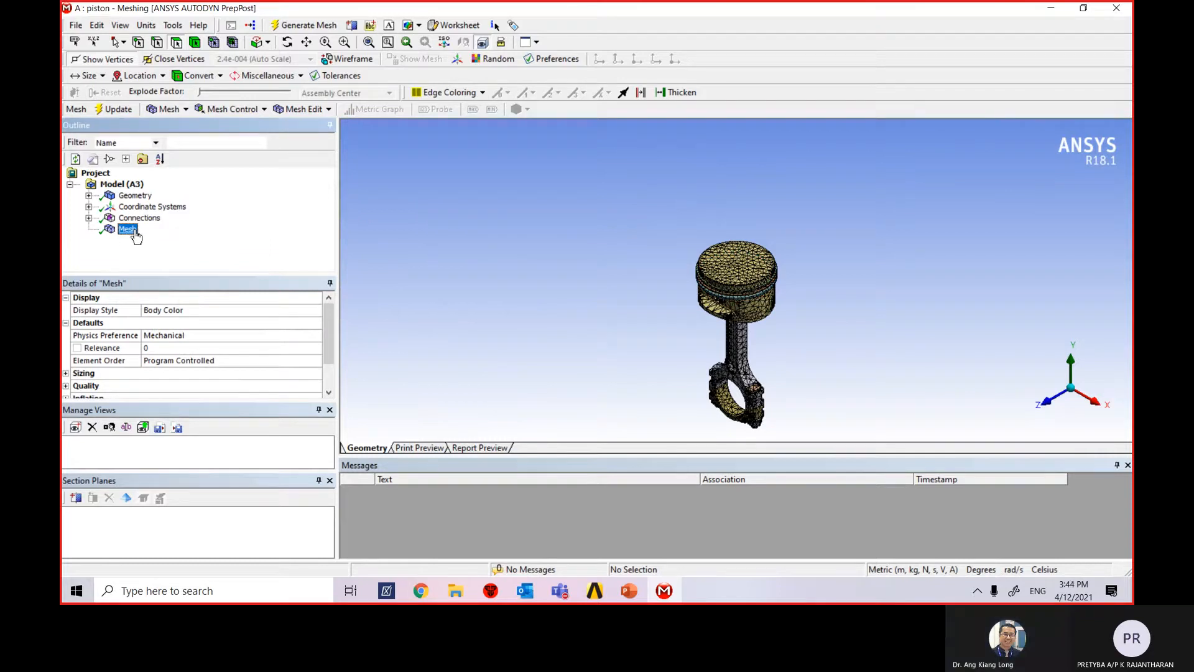
right_click(138, 197)
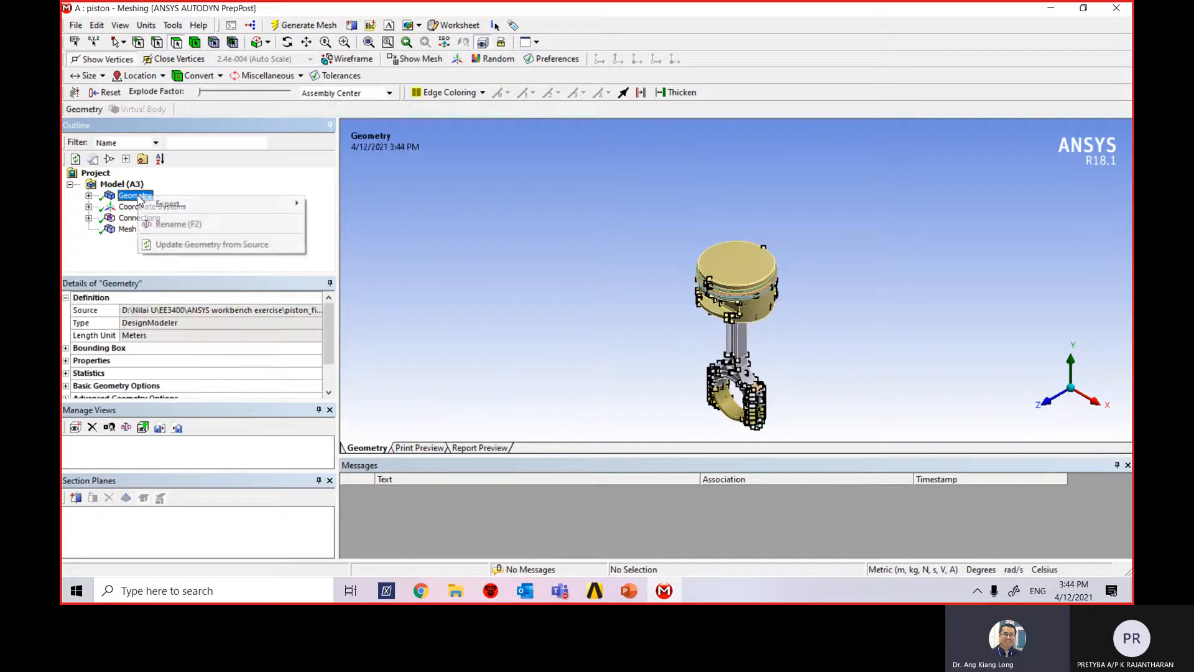
left_click(416, 227)
right_click(412, 227)
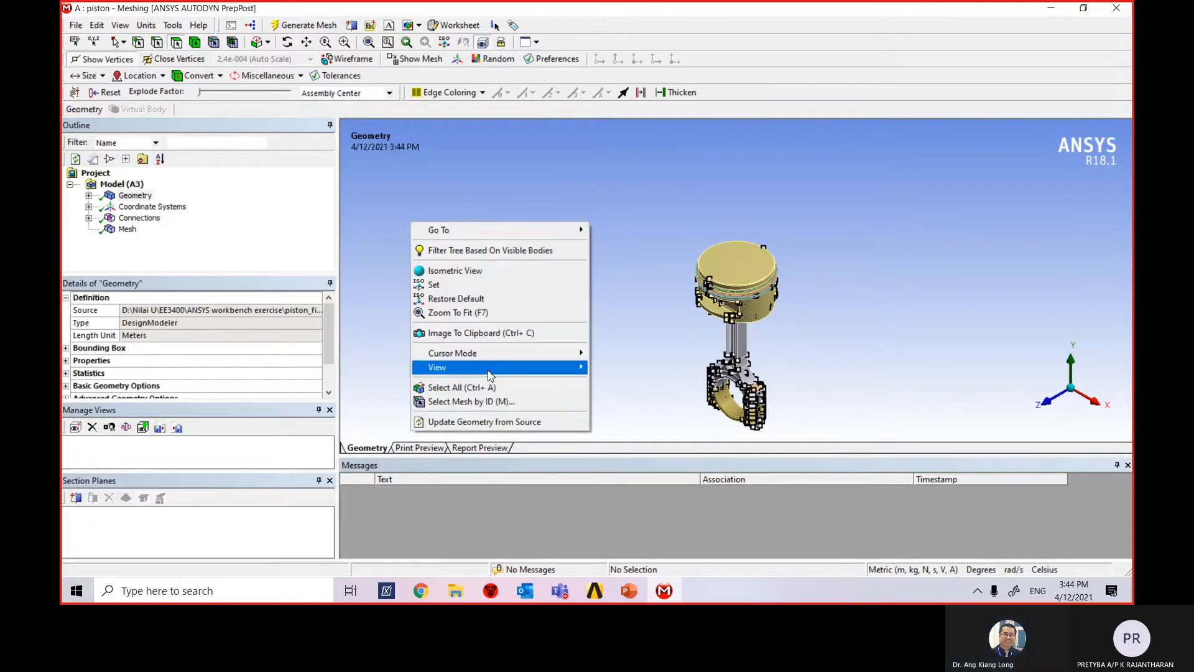
mouse_move(489, 372)
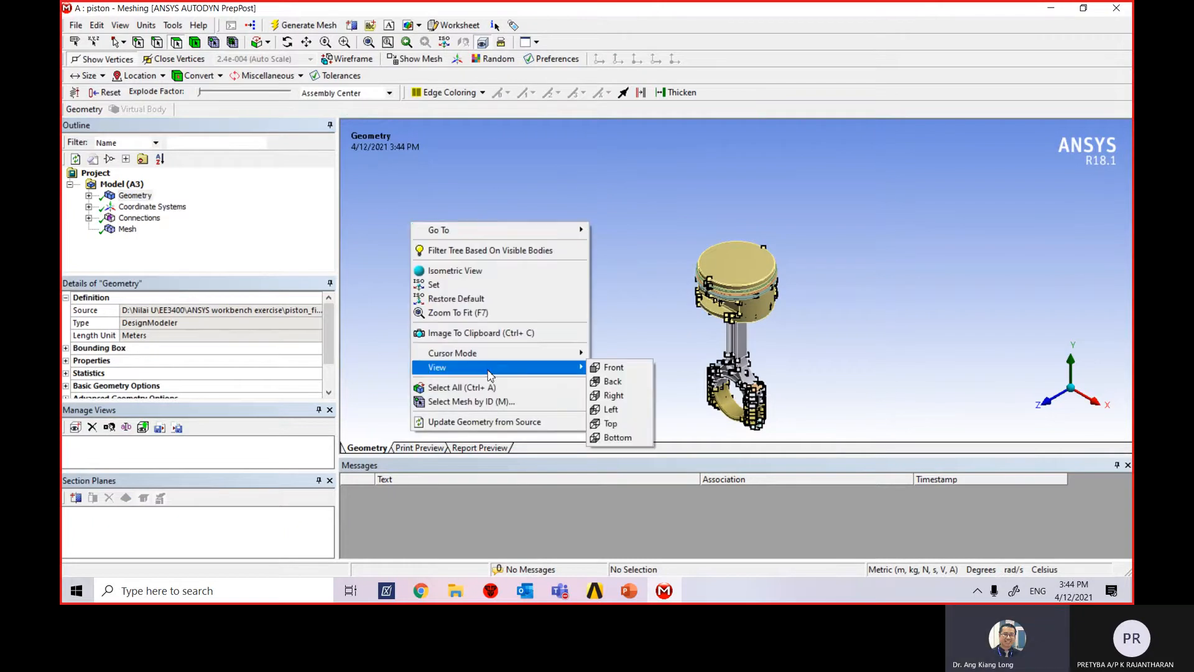
left_click(617, 213)
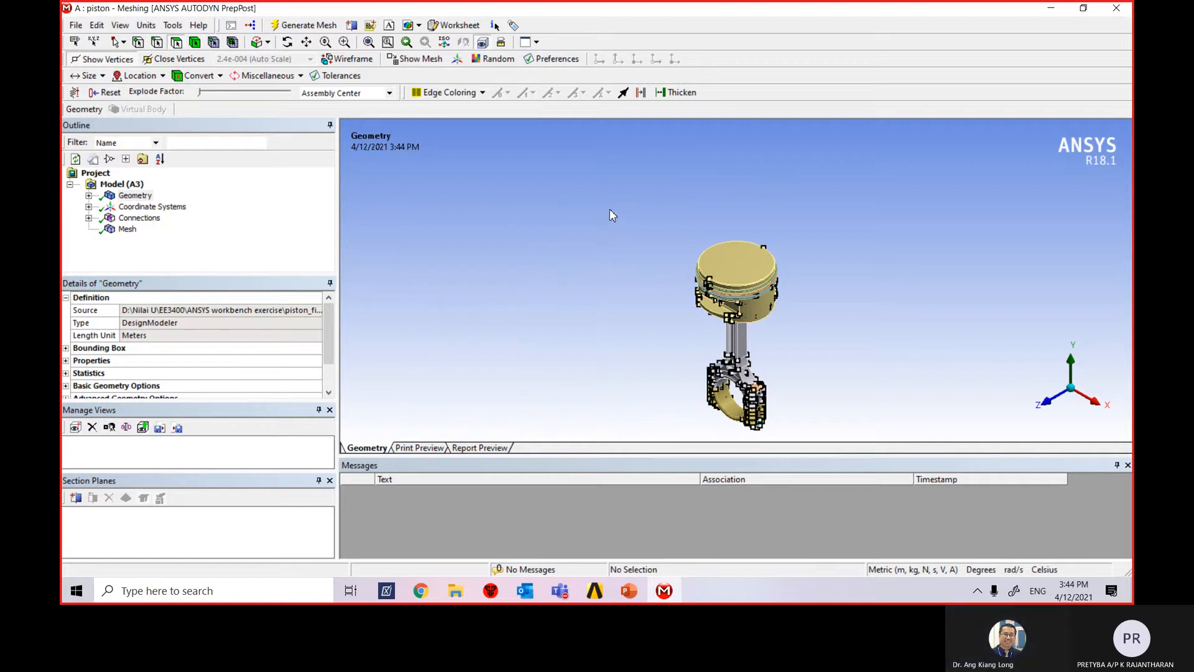
Show the sweepable bodies on the meshed piston assembly
right_click(120, 231)
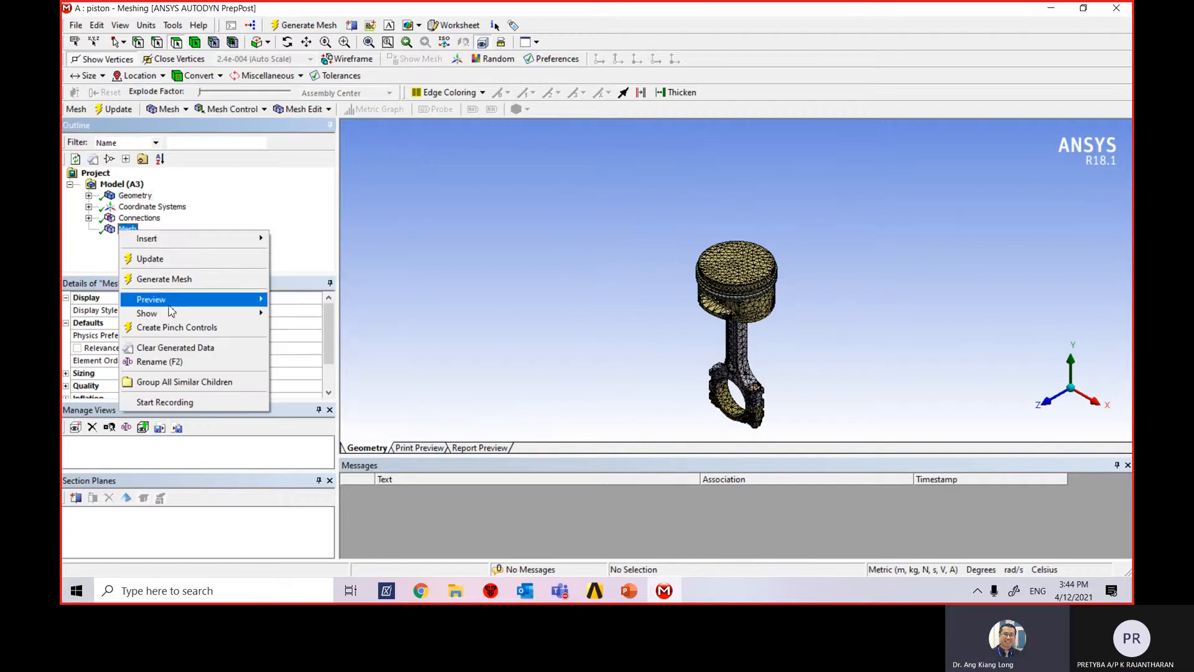
mouse_move(171, 301)
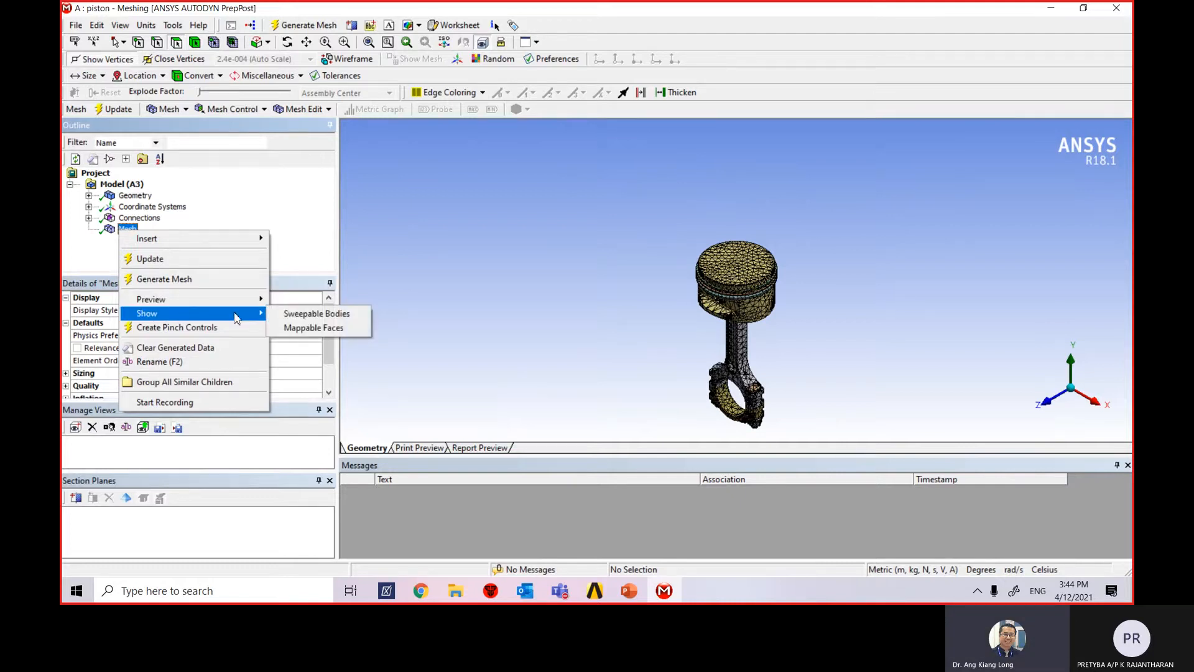
left_click(338, 320)
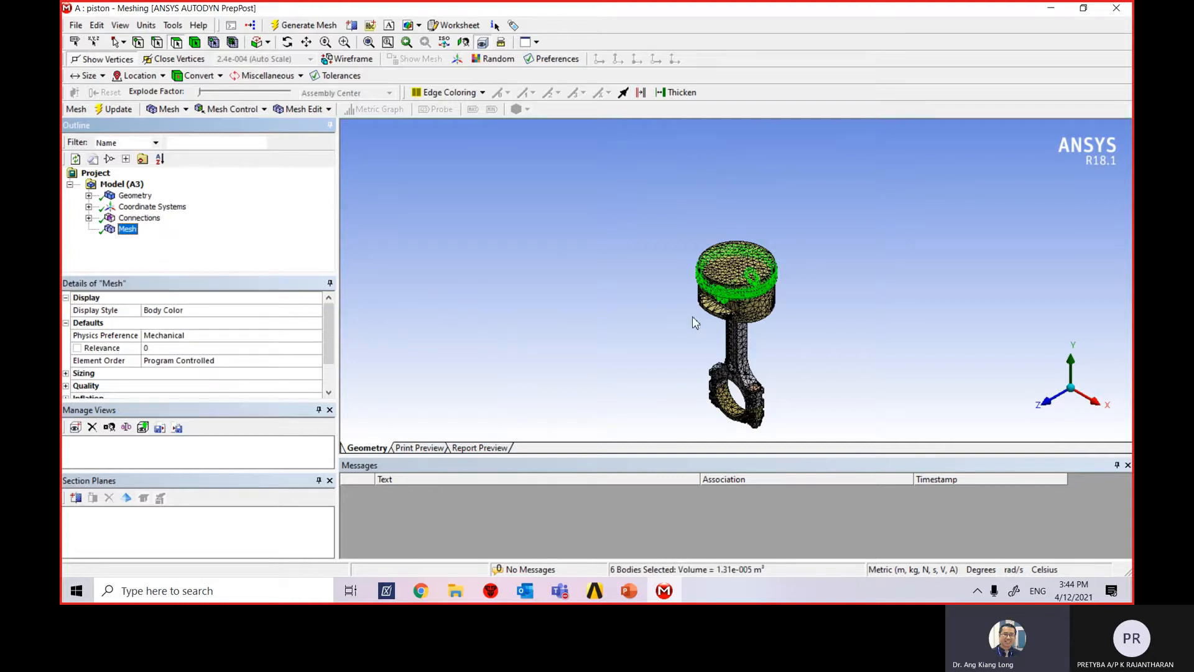
Isolate the selected sweepable bodies by hiding all others, clear the selection and examine the mesh on the rings and pin
right_click(474, 216)
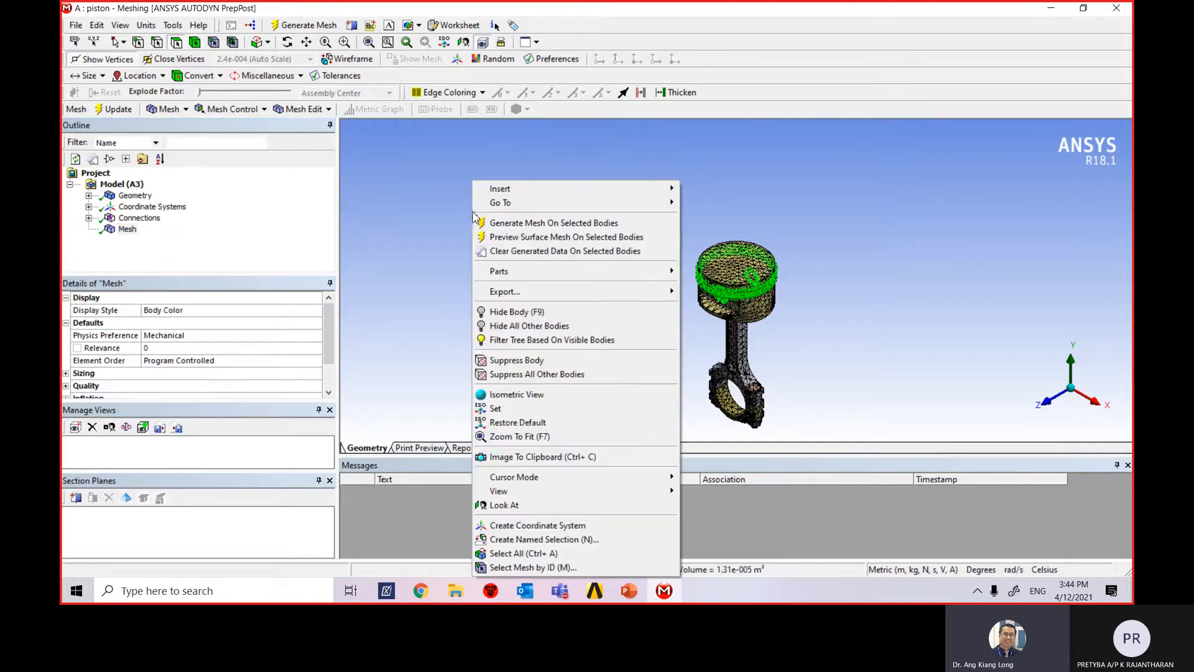
right_click(411, 202)
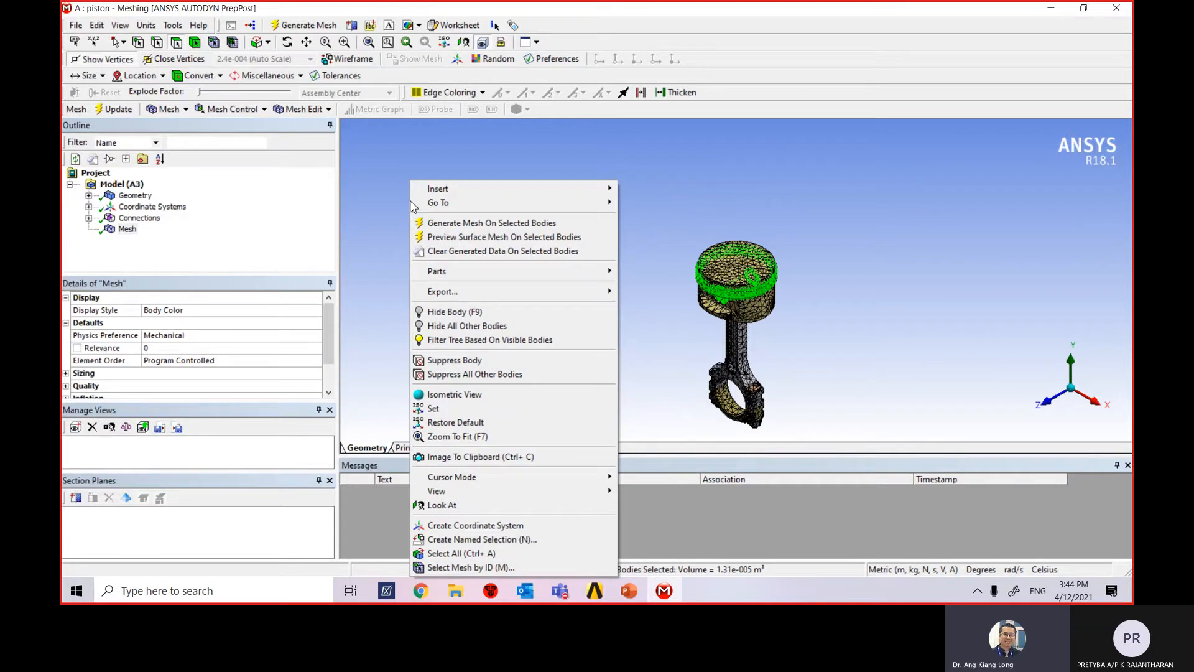
left_click(479, 330)
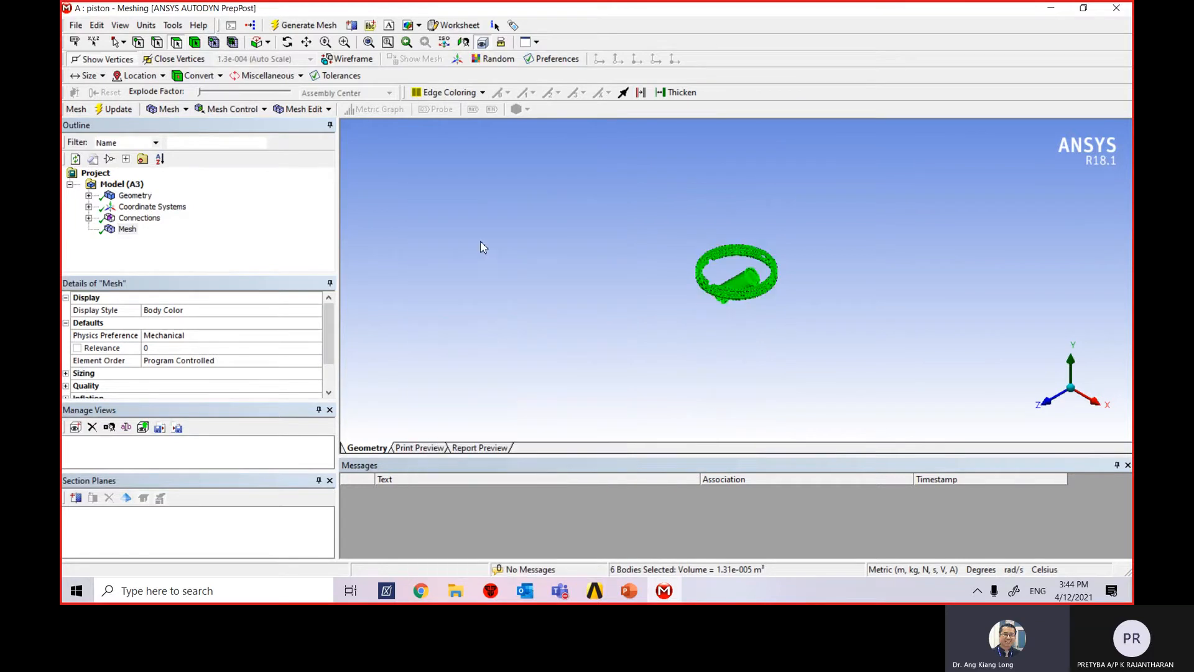
left_click(550, 267)
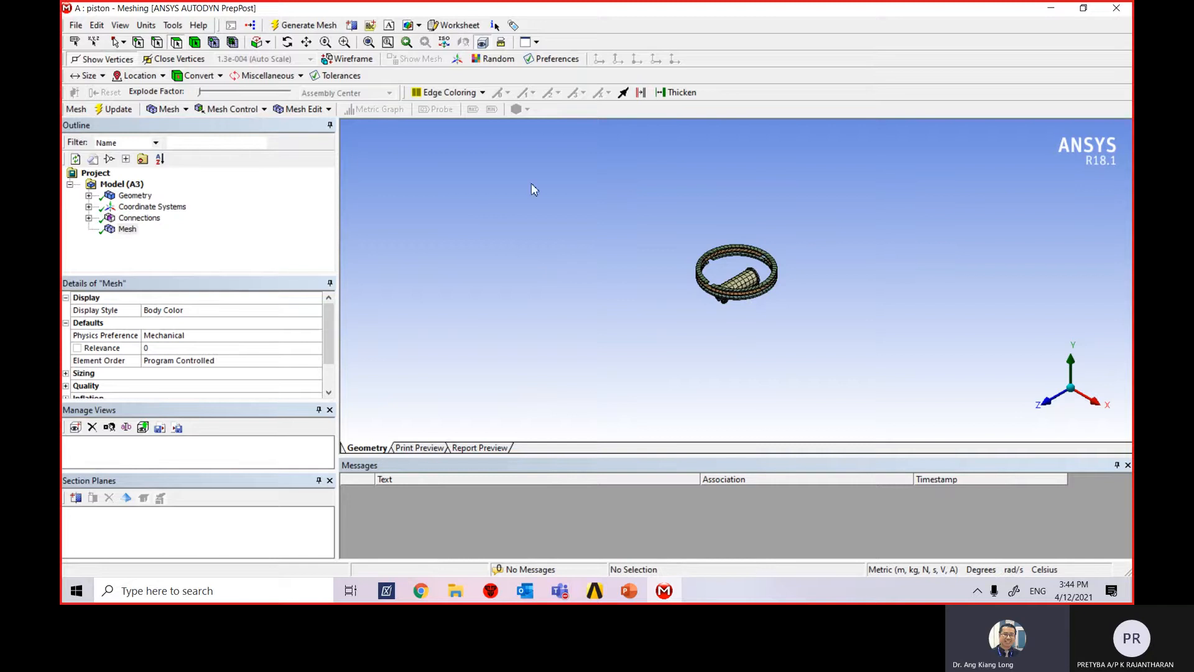
left_click(367, 43)
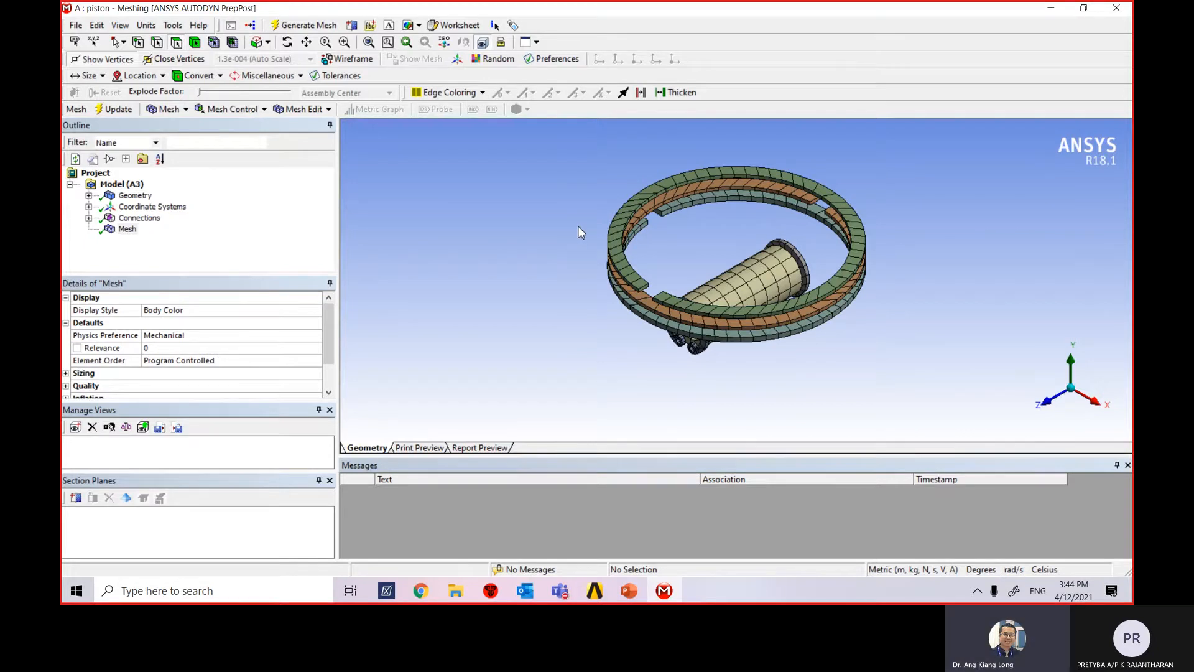
scroll(487, 230, "down", 5)
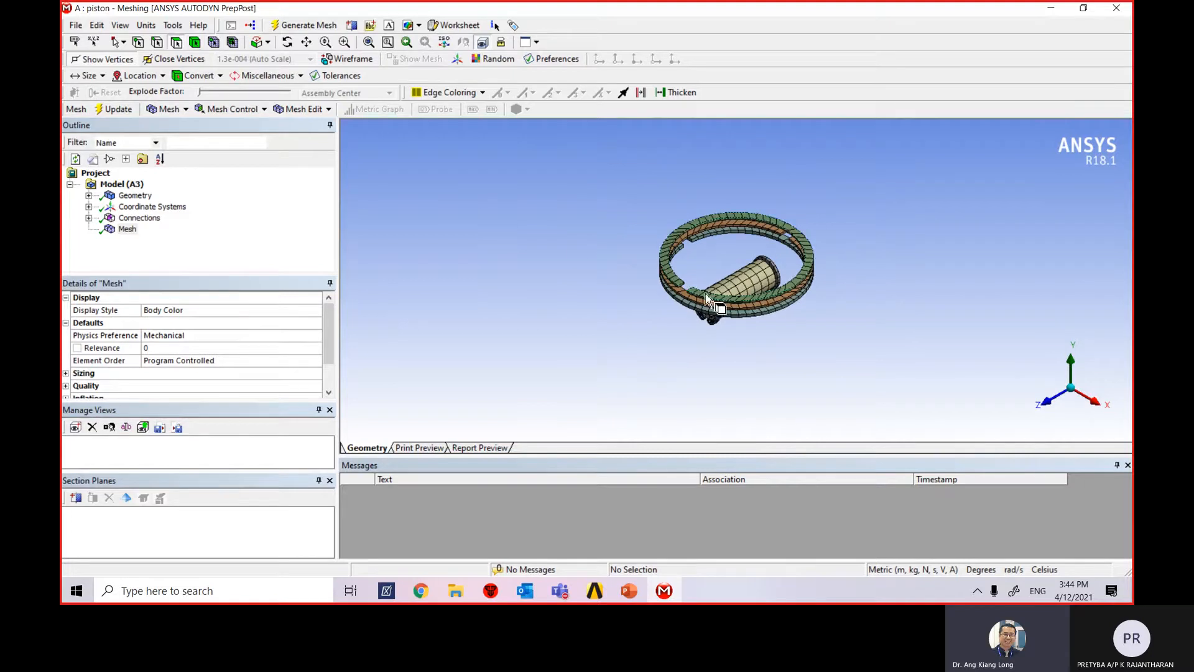
Show all bodies of the meshed piston assembly again
right_click(505, 230)
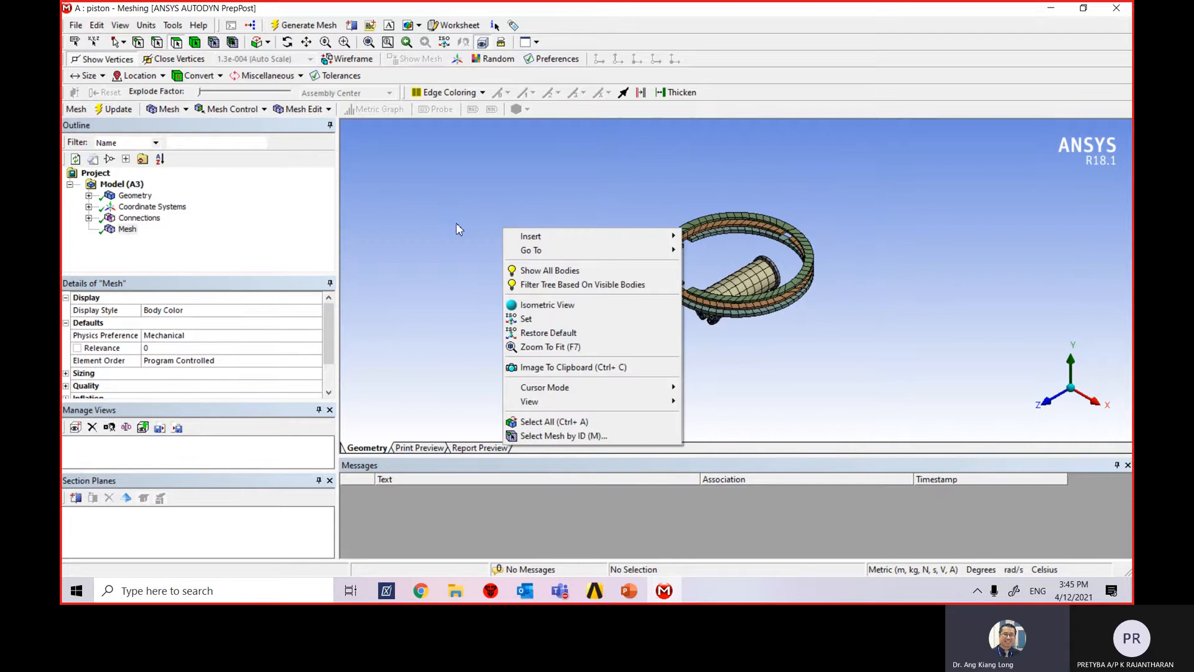
right_click(445, 191)
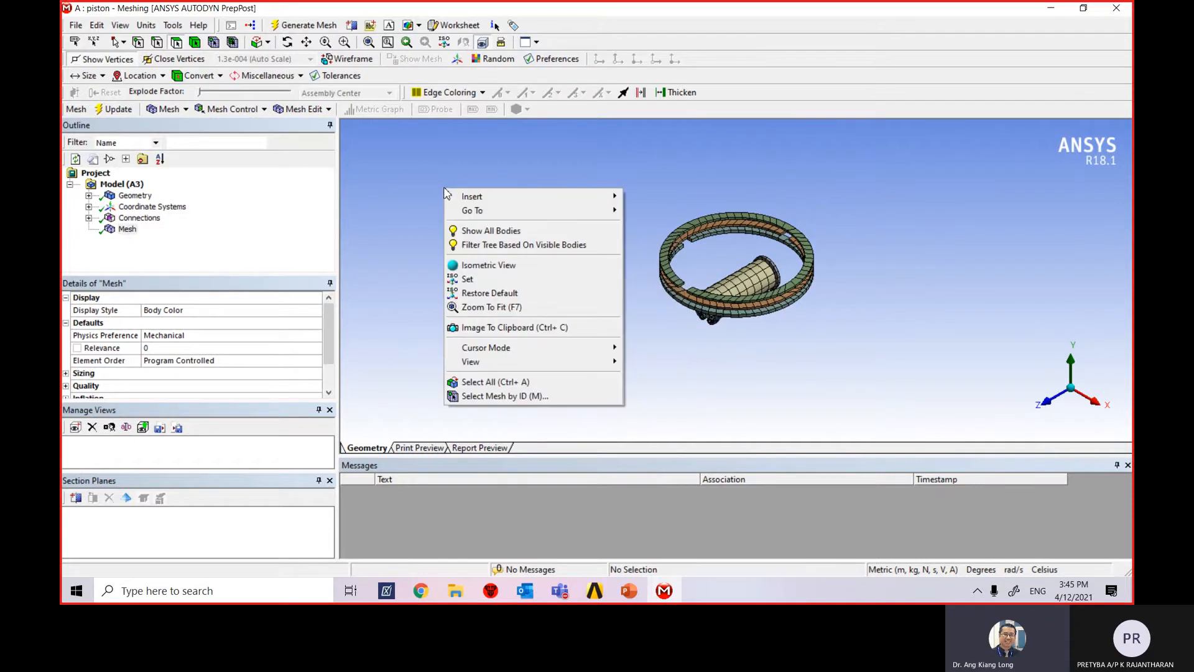
left_click(539, 233)
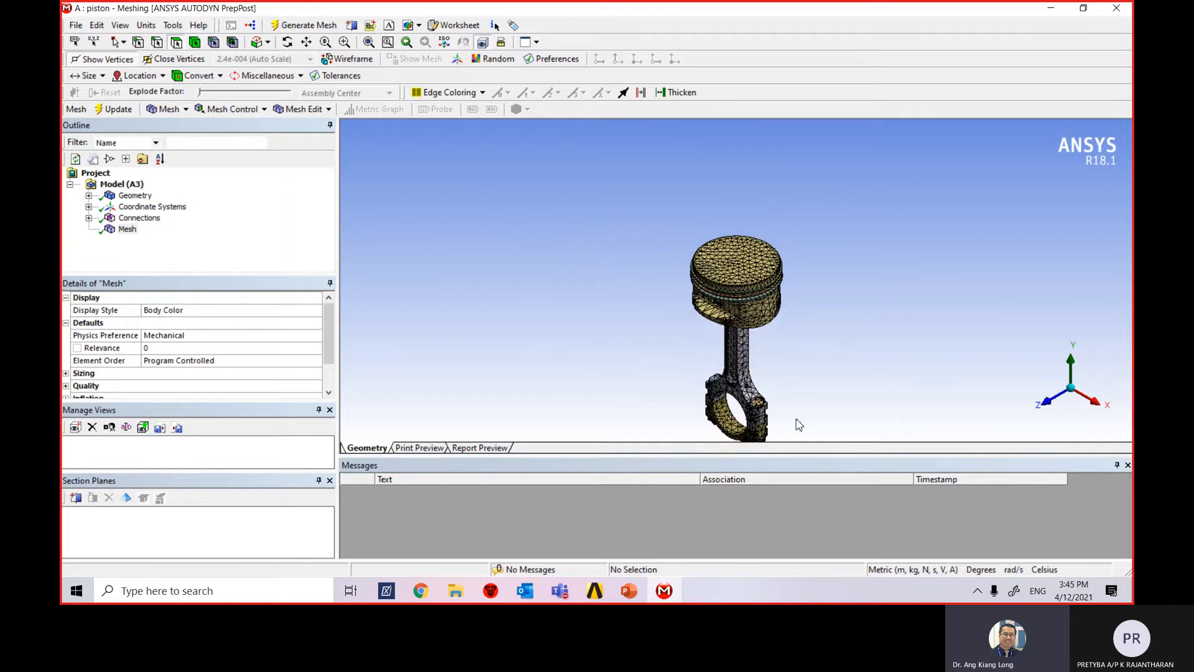
Show the sweepable bodies of the mesh and hide them, leaving only the non-sweepable bodies displayed
right_click(125, 232)
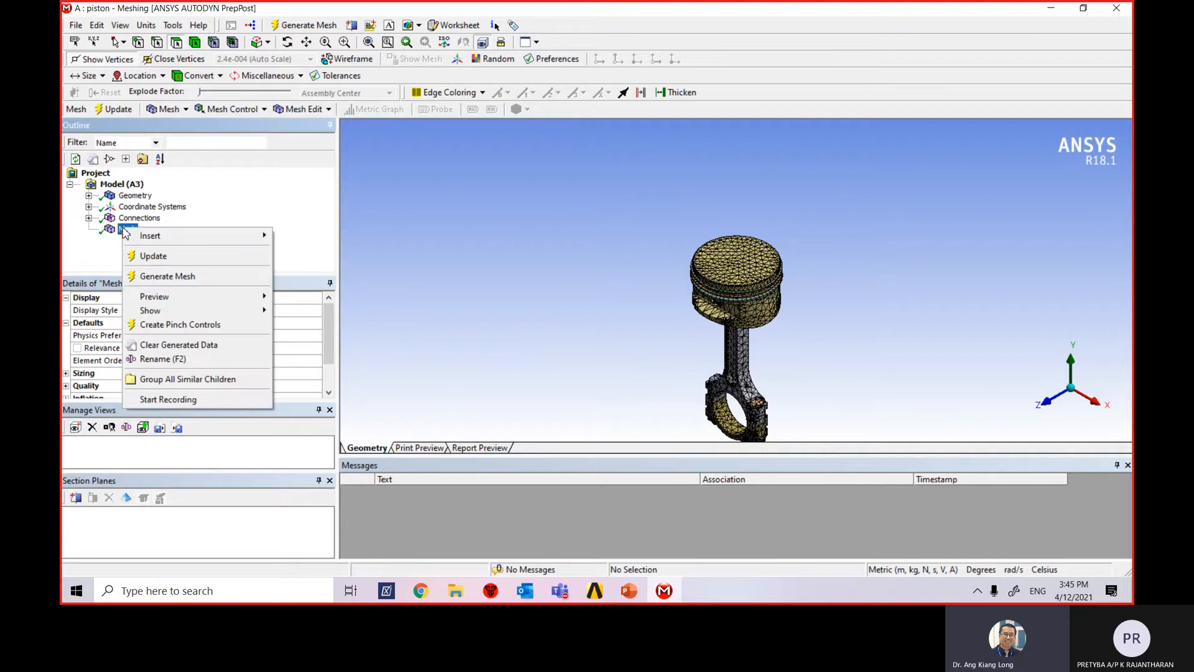
mouse_move(248, 310)
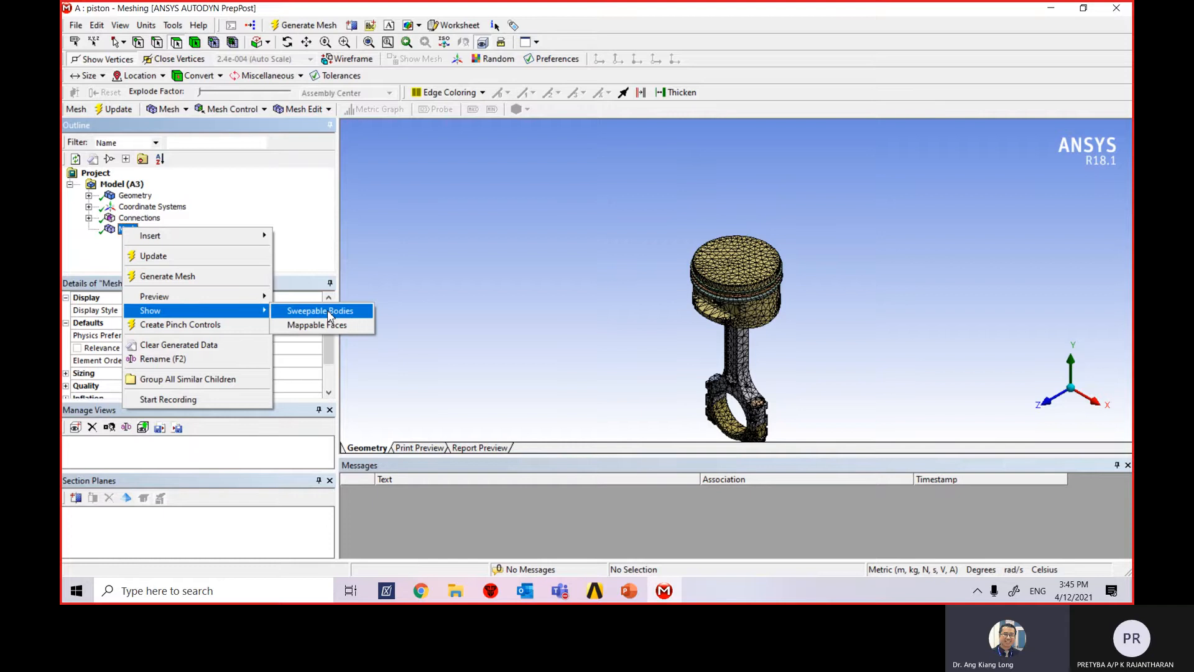
left_click(328, 311)
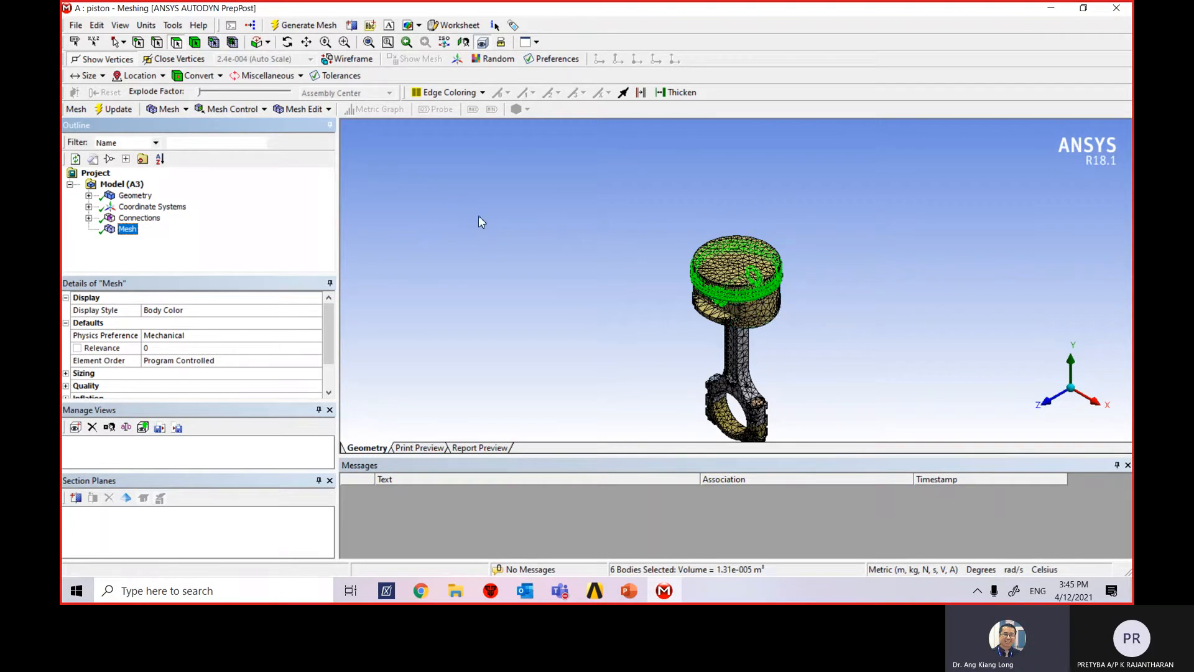
right_click(448, 211)
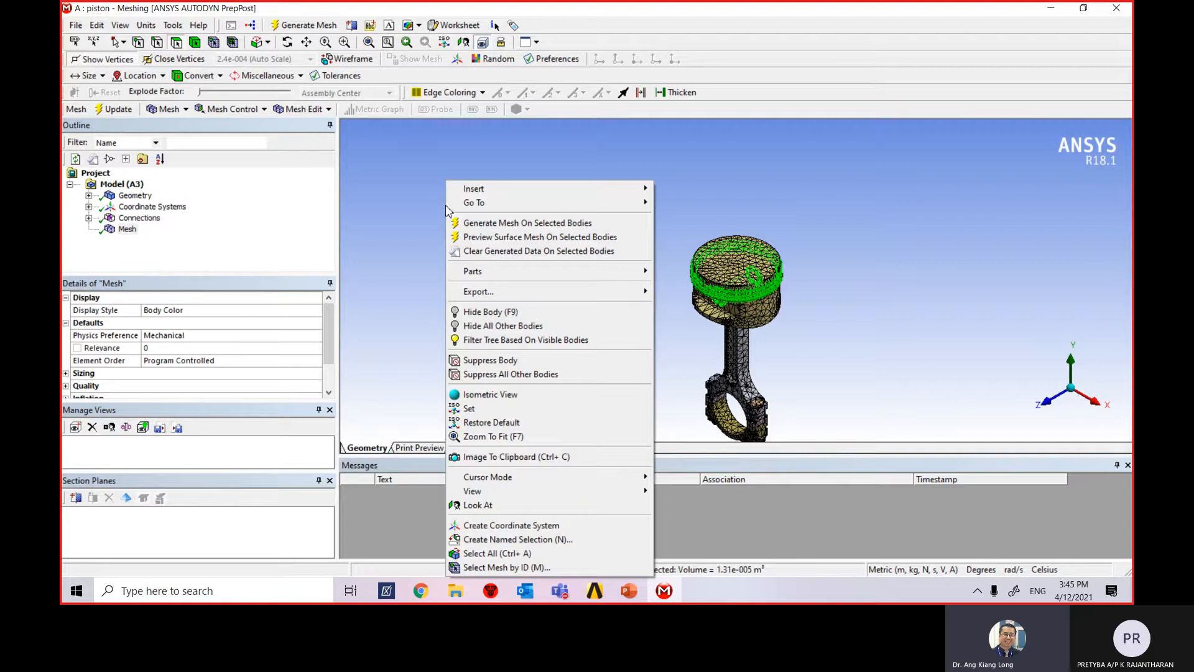
left_click(508, 312)
Examine the mesh on the piston crown, in the ring grooves and along the side of the piston
scroll(781, 301, "up", 10)
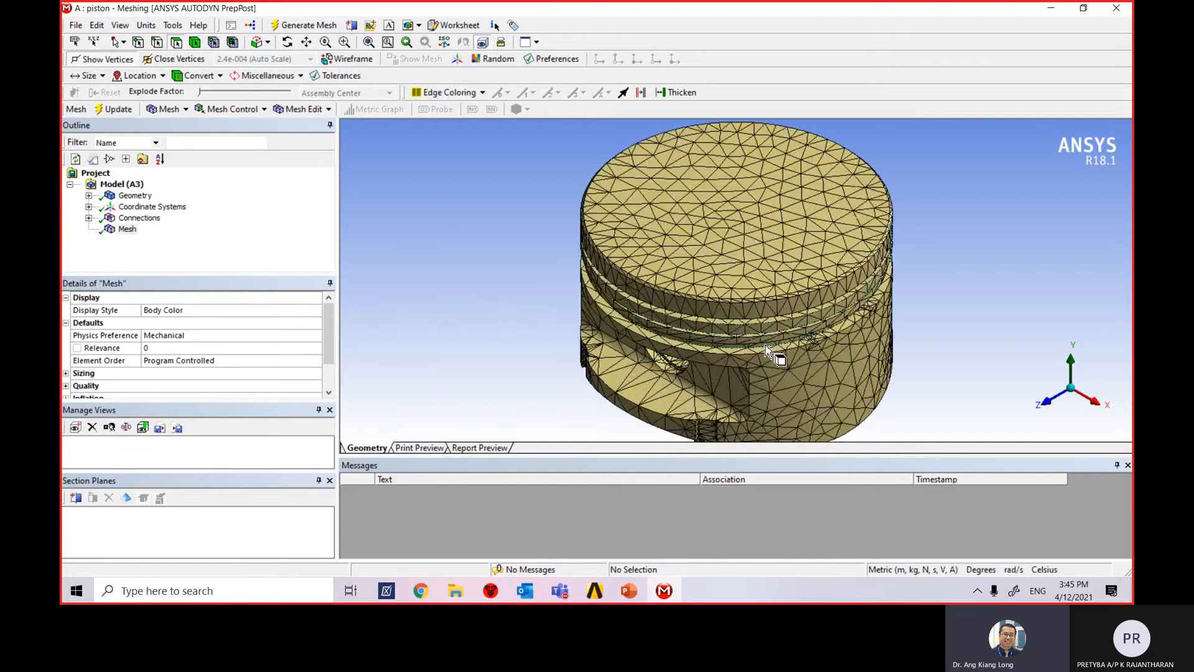
scroll(741, 371, "down", 3)
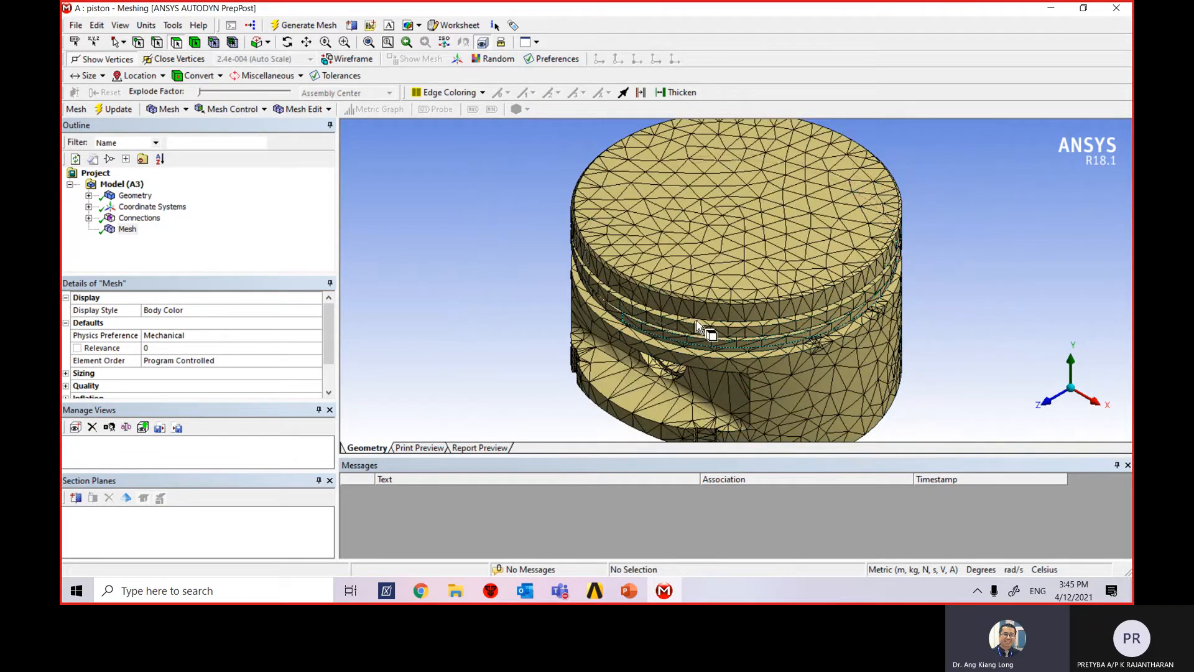
scroll(678, 314, "up", 1)
scroll(681, 315, "down", 5)
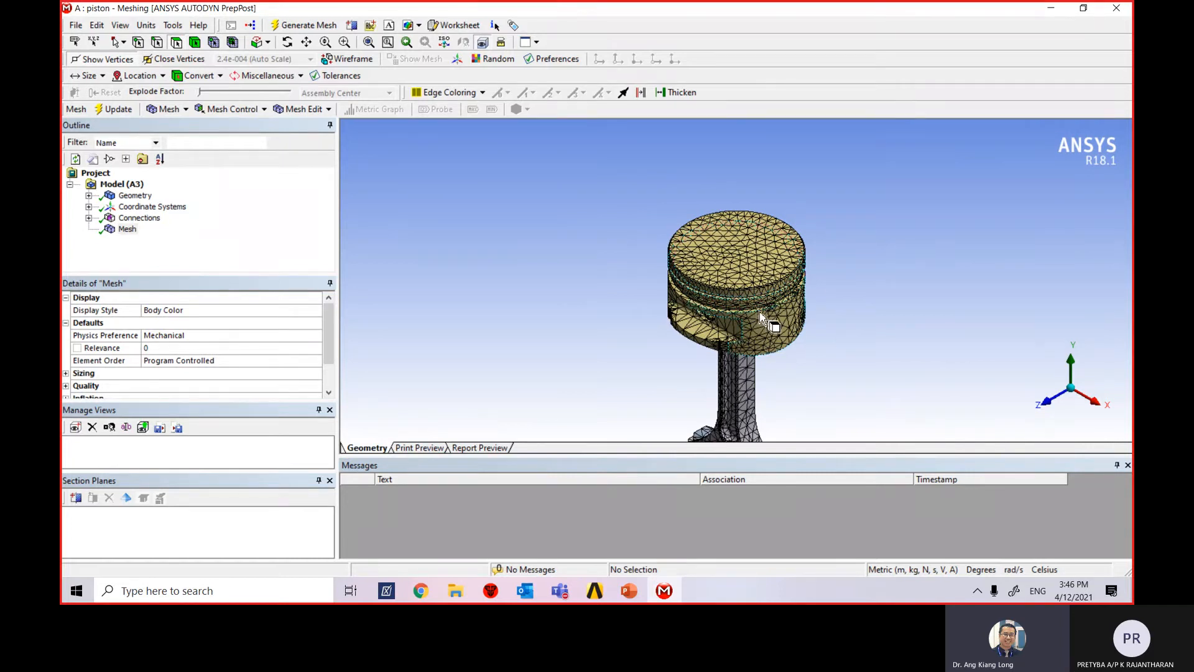
scroll(779, 323, "up", 4)
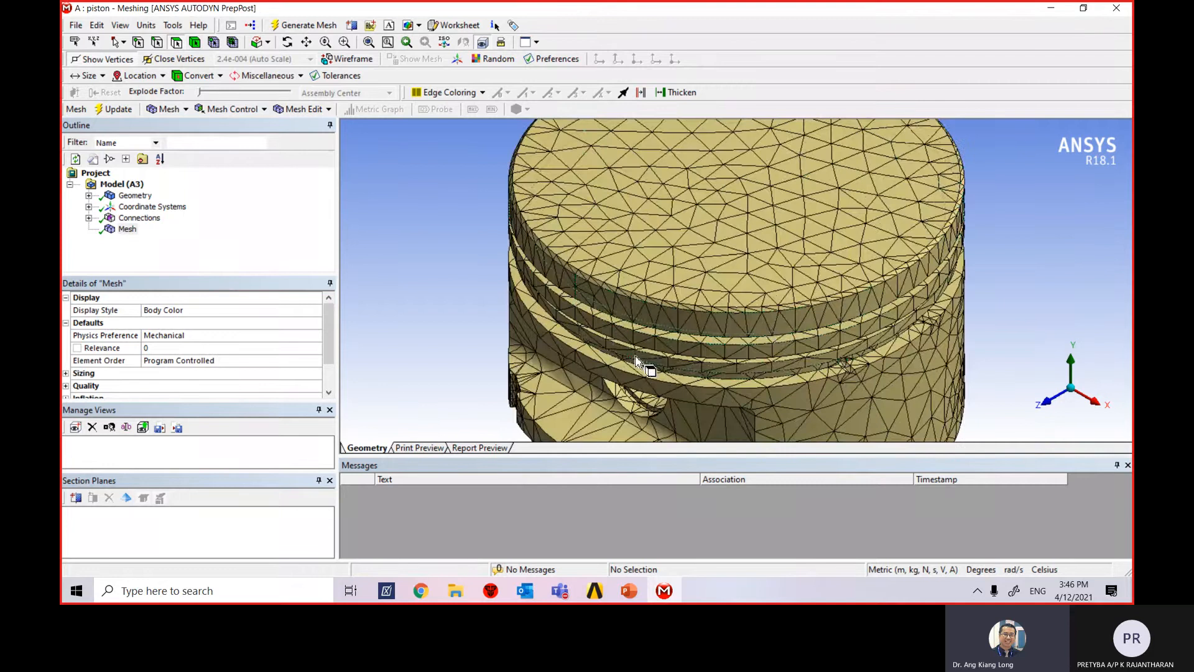
scroll(632, 358, "up", 2)
scroll(623, 356, "down", 3)
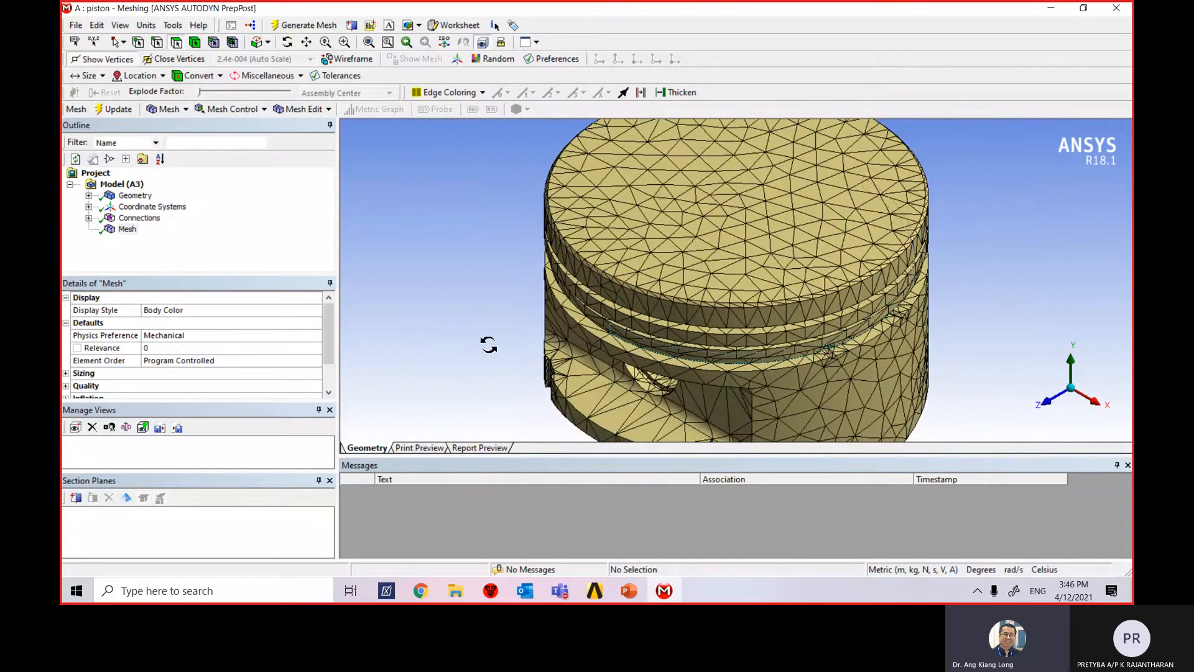
middle_click_drag(488, 341, 604, 339)
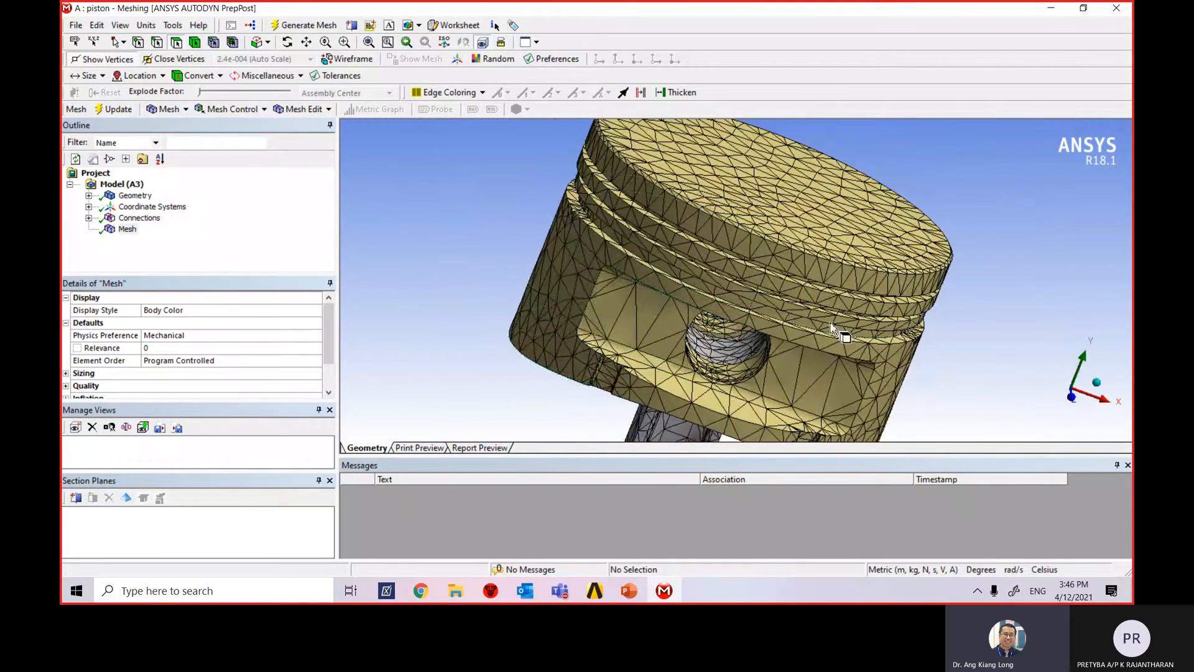
middle_click_drag(512, 274, 455, 269)
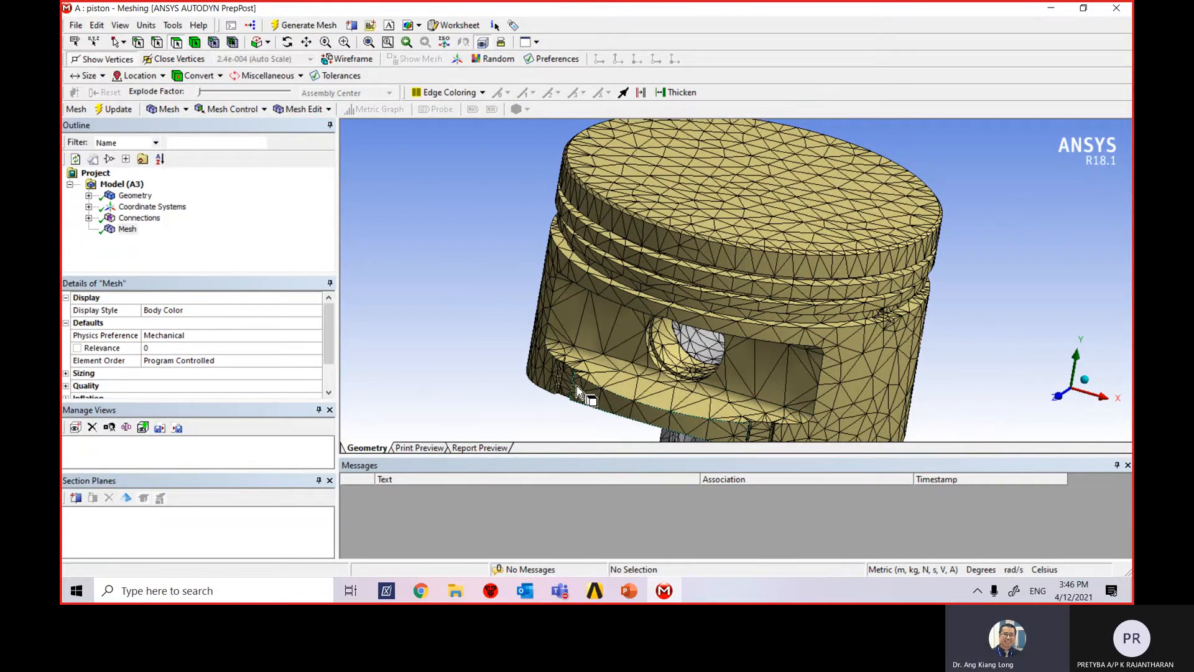
Inspect the mesh around the pin hole and on the narrow faces at the piston skirt's lower edge
middle_click_drag(586, 394, 576, 361)
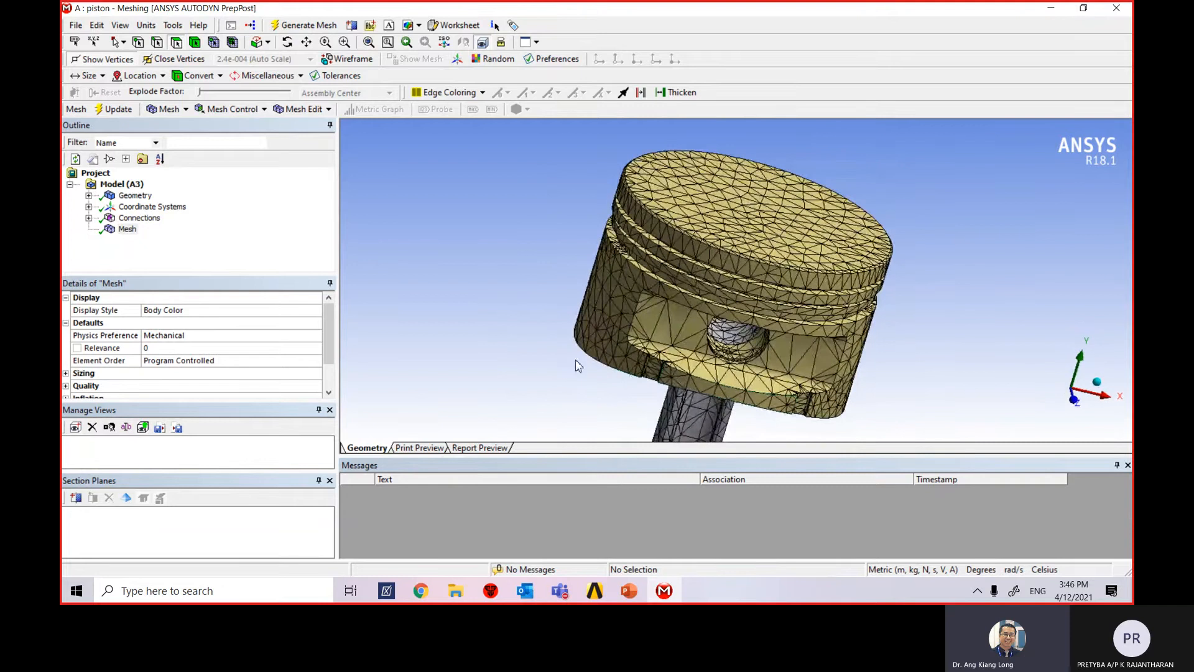
scroll(664, 398, "down", 3)
scroll(671, 389, "up", 6)
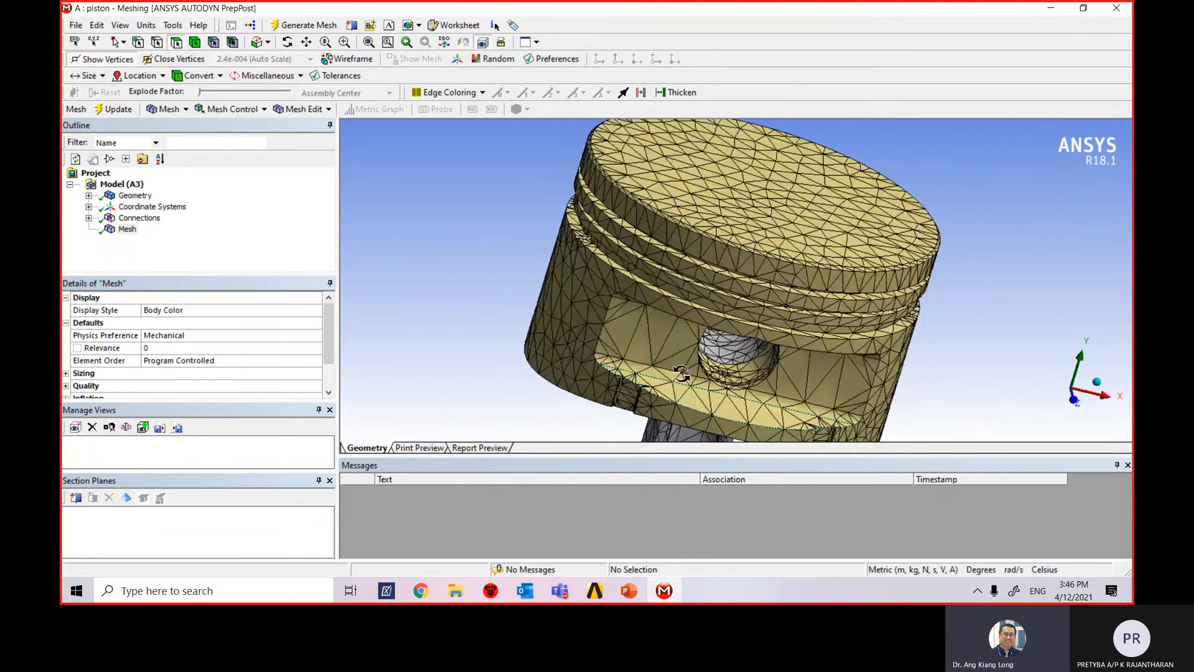
middle_click_drag(677, 368, 672, 361)
scroll(591, 323, "up", 3)
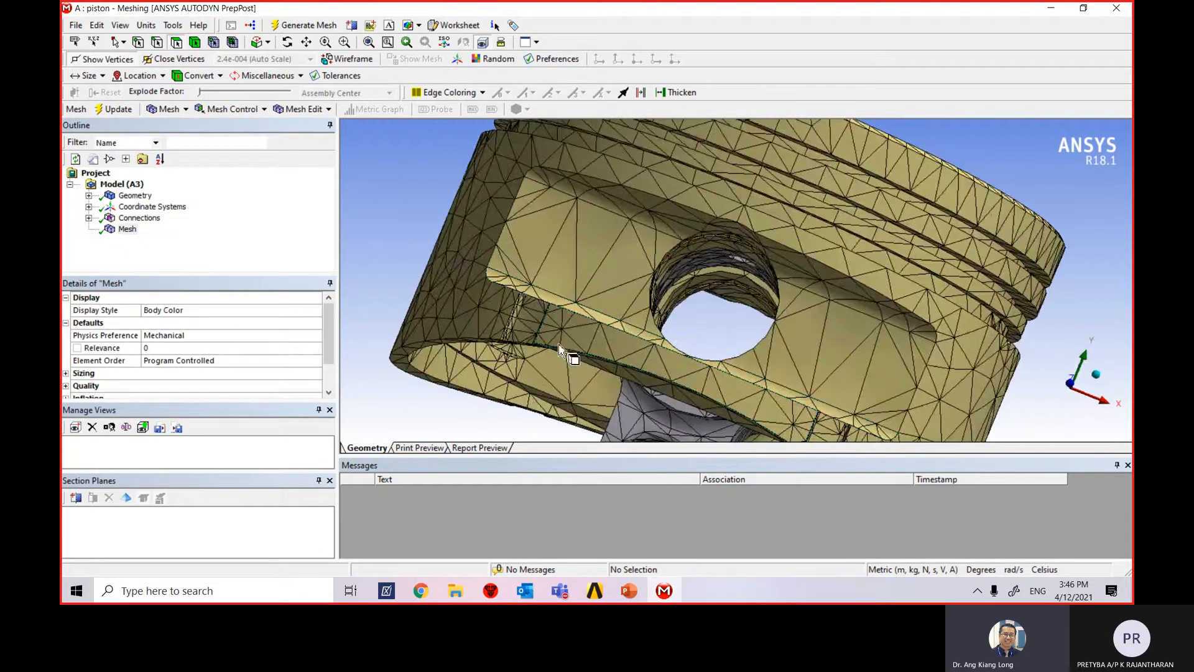
scroll(444, 347, "up", 3)
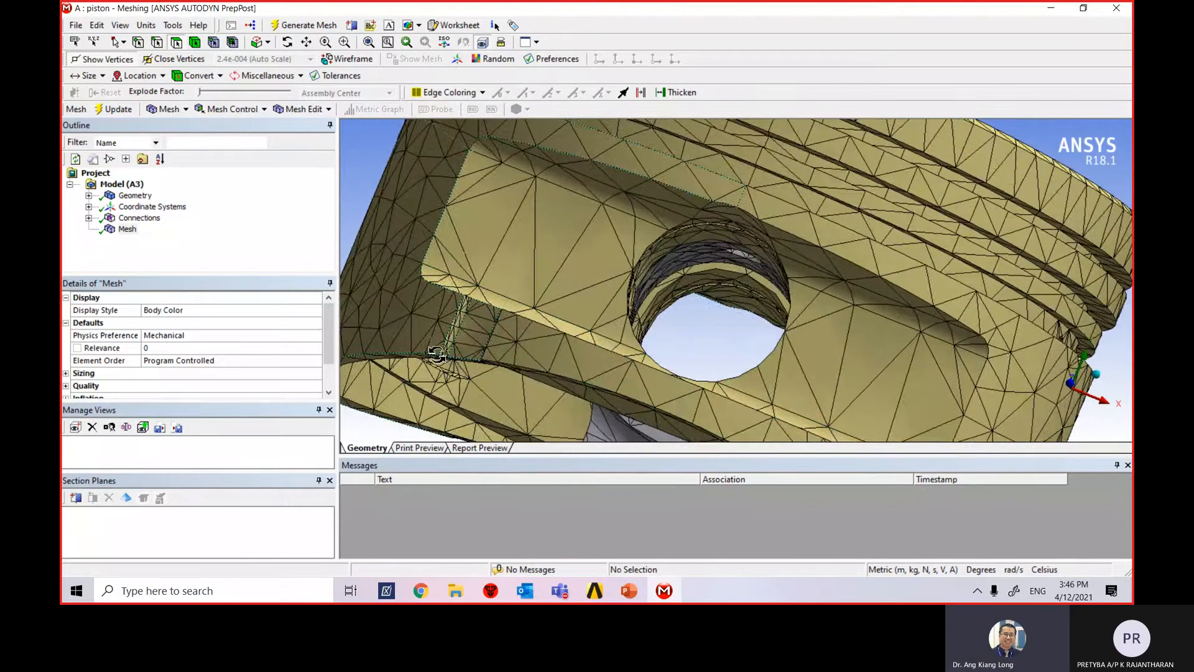
mouse_move(459, 352)
middle_mouse_down()
mouse_move(594, 368)
mouse_move(476, 367)
middle_mouse_up()
middle_click_drag(703, 392, 538, 383)
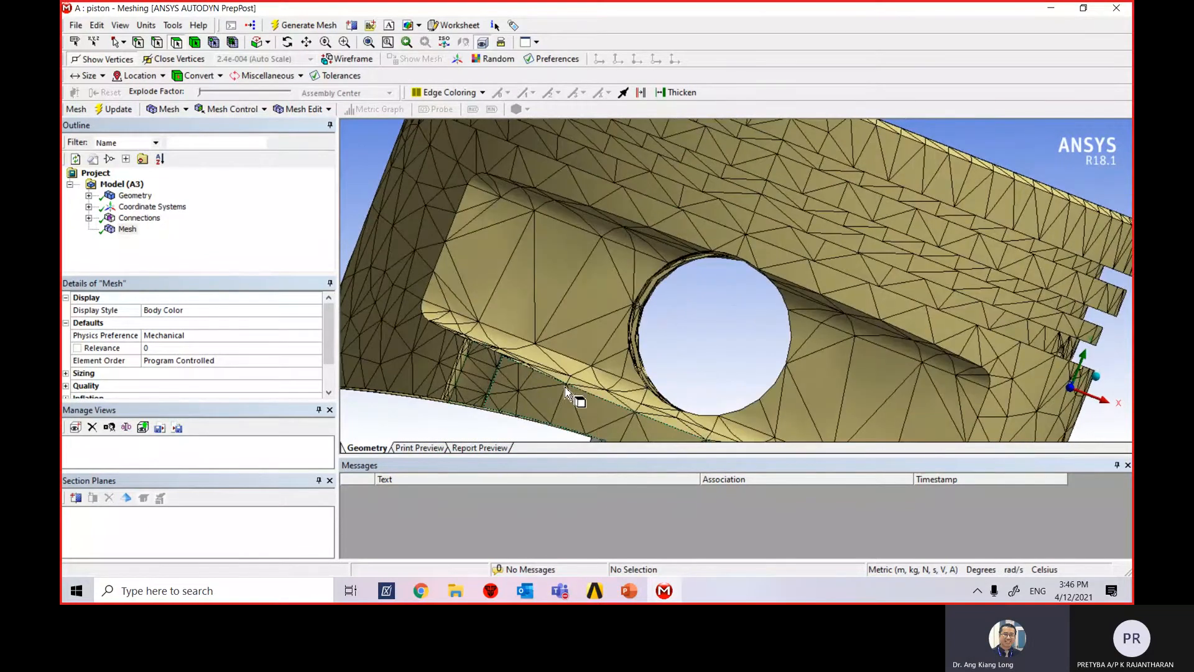
scroll(563, 393, "down", 4)
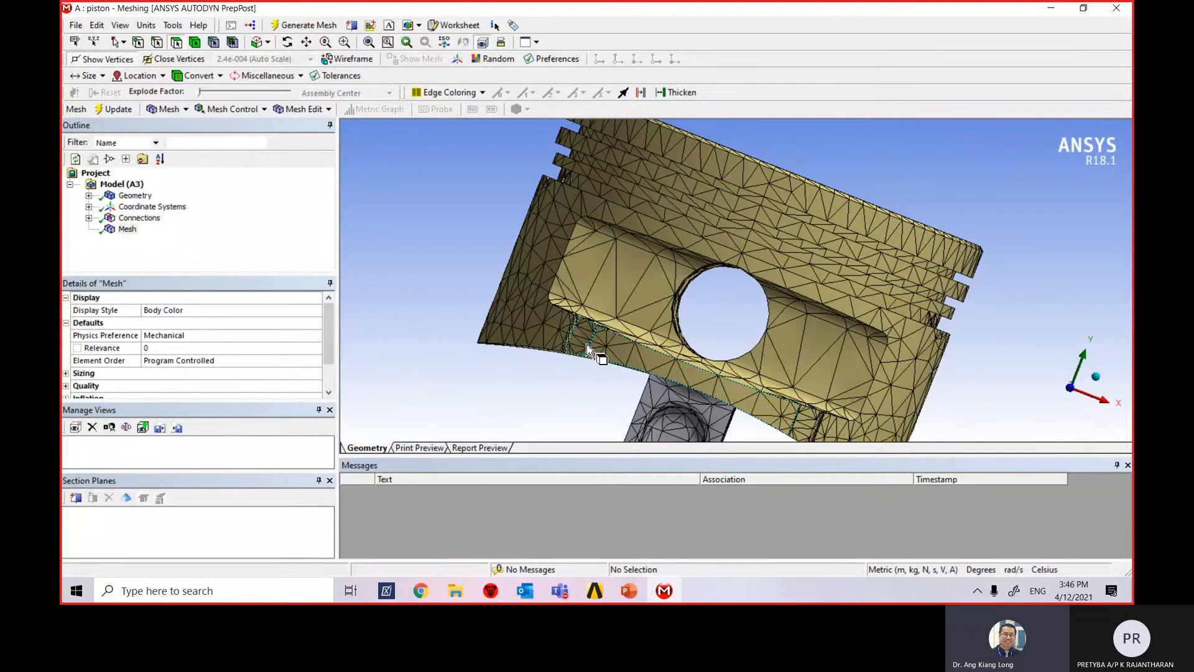
middle_click_drag(608, 372, 695, 347)
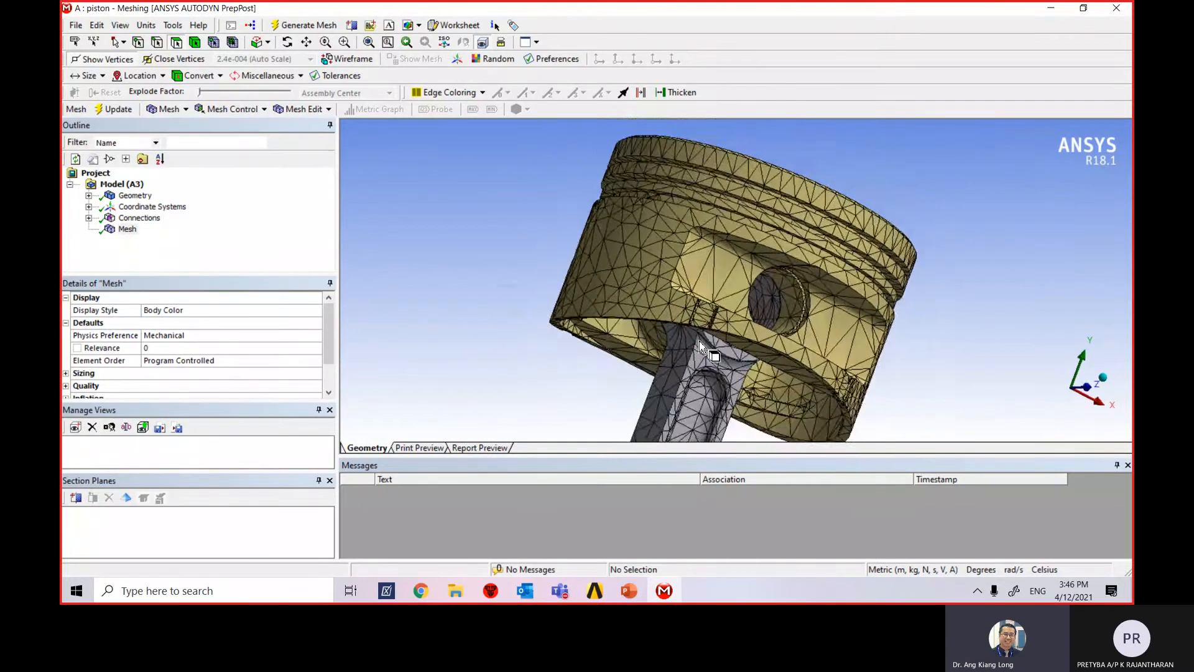
scroll(696, 347, "up", 5)
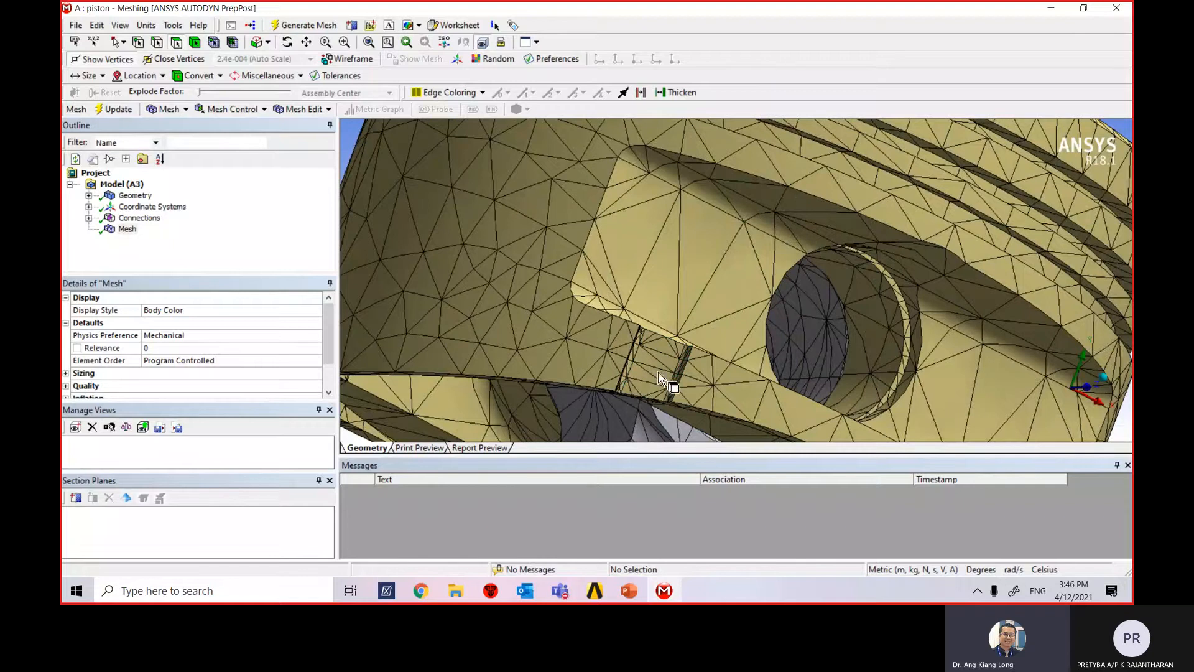
middle_click_drag(656, 383, 628, 374)
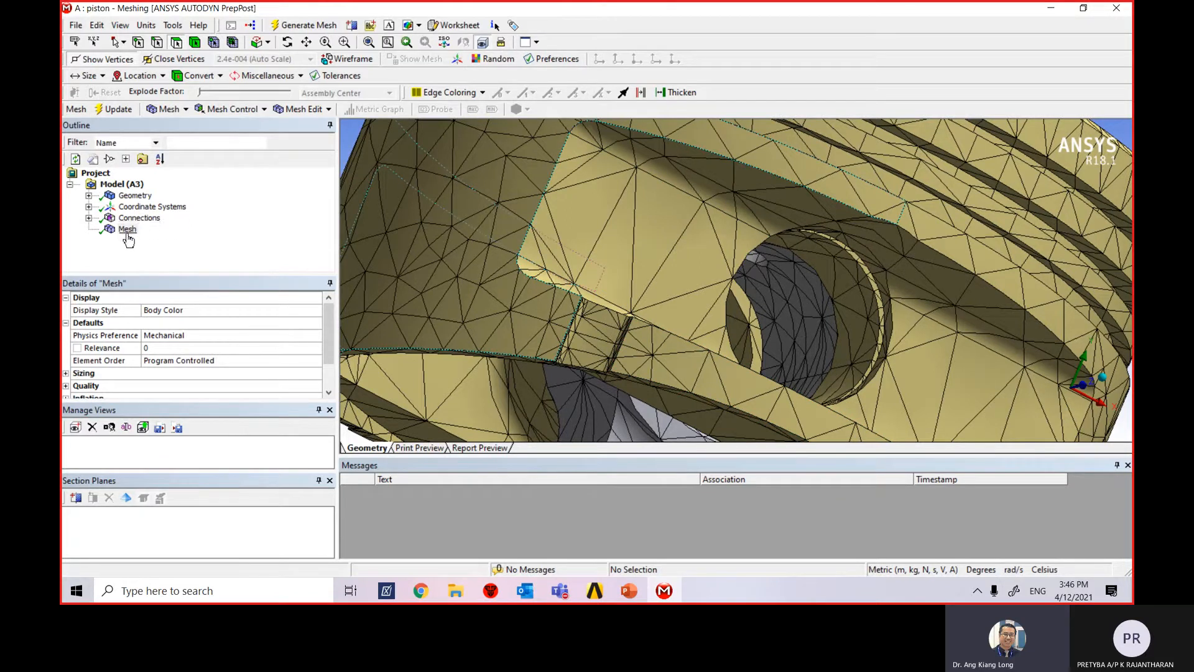
Insert a Virtual Topology object under the model
left_click(125, 185)
right_click(126, 186)
mouse_move(150, 194)
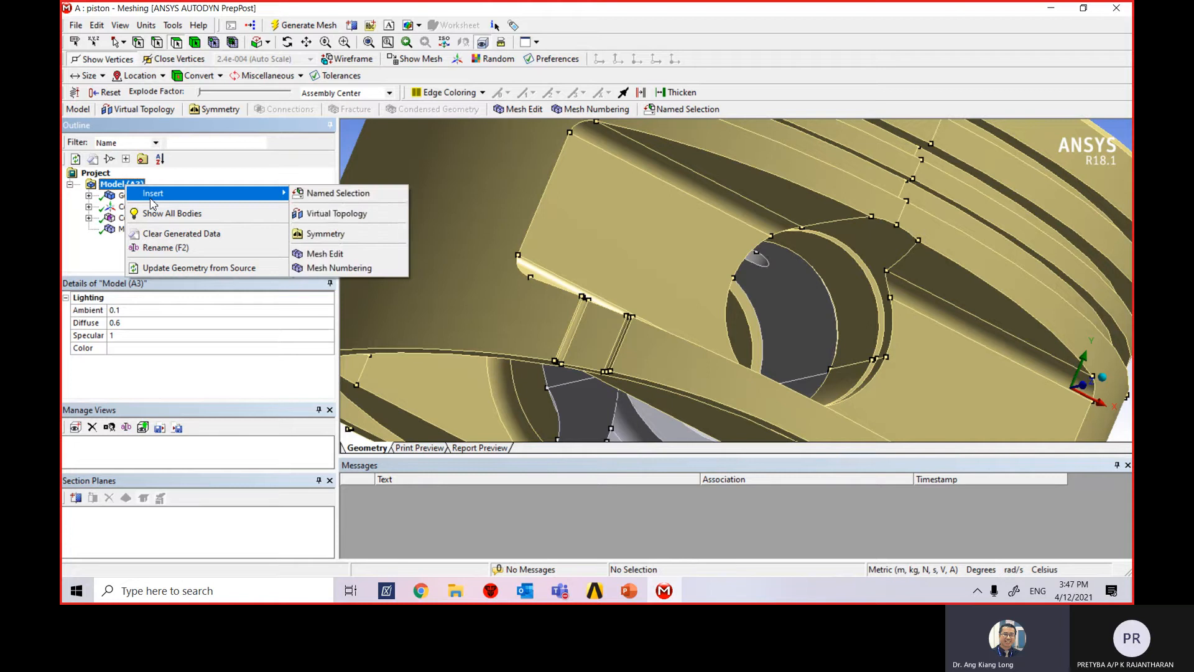
left_click(347, 218)
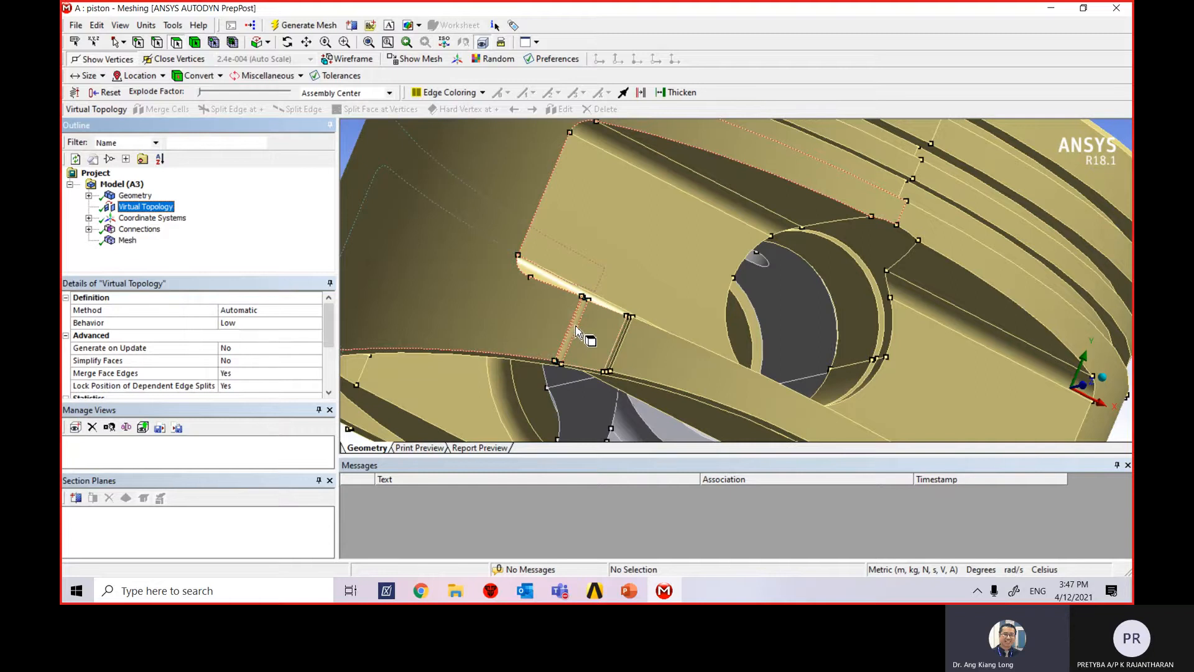
Merge the small flat face at the piston skirt's lower edge with the narrow strip faces on both its sides into one virtual cell
scroll(529, 367, "up", 3)
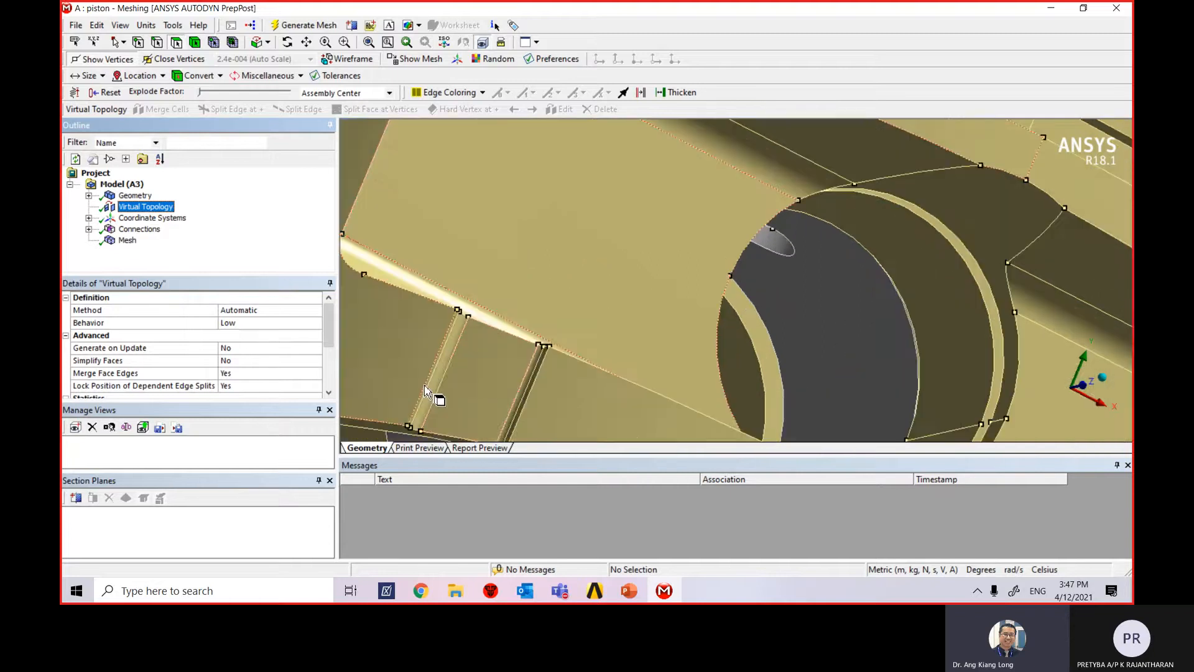
middle_click_drag(435, 393, 467, 381)
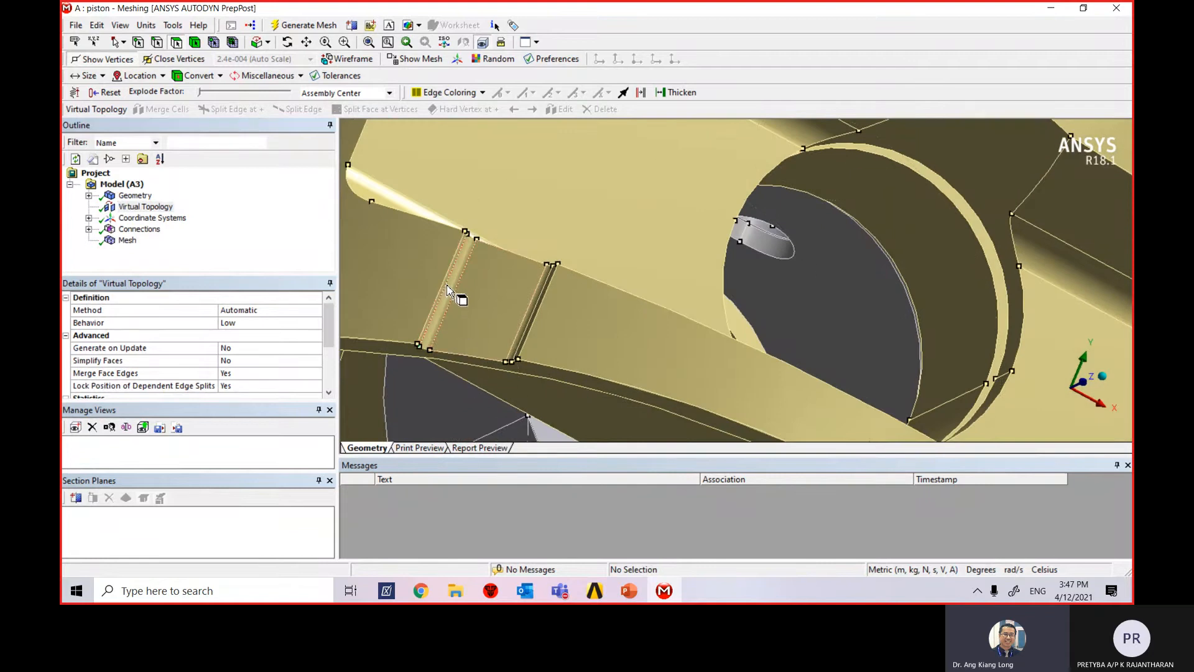
left_click(460, 254)
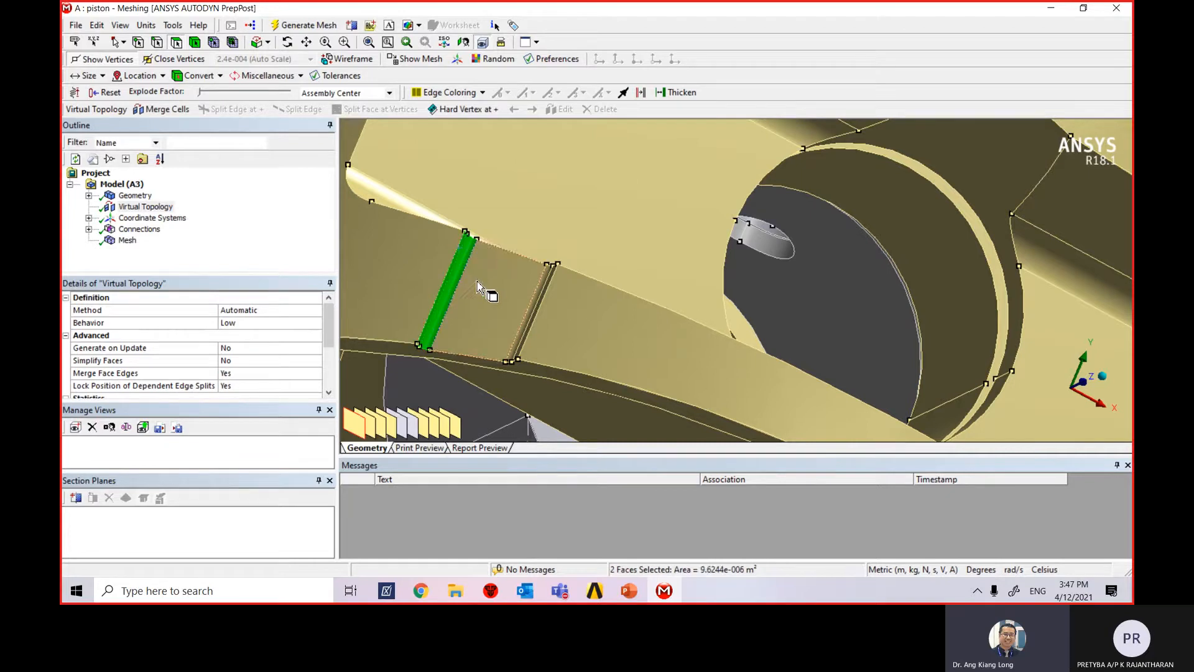
left_click(498, 311, "ctrl")
left_click(532, 313, "ctrl")
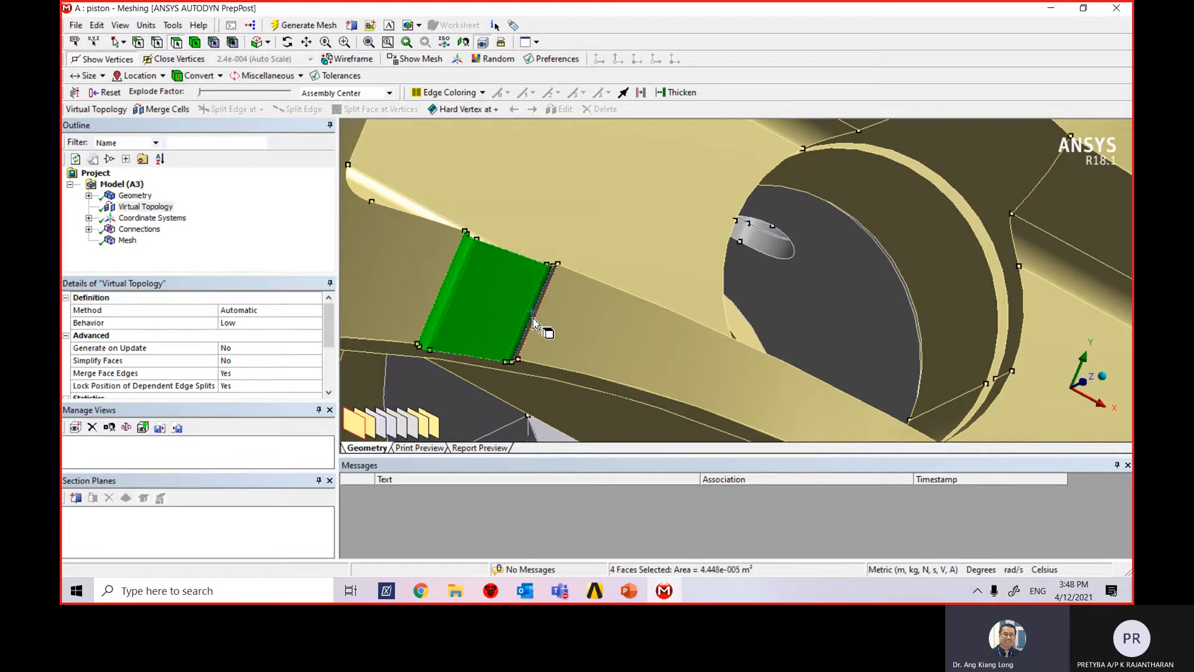
left_click(533, 318, "ctrl")
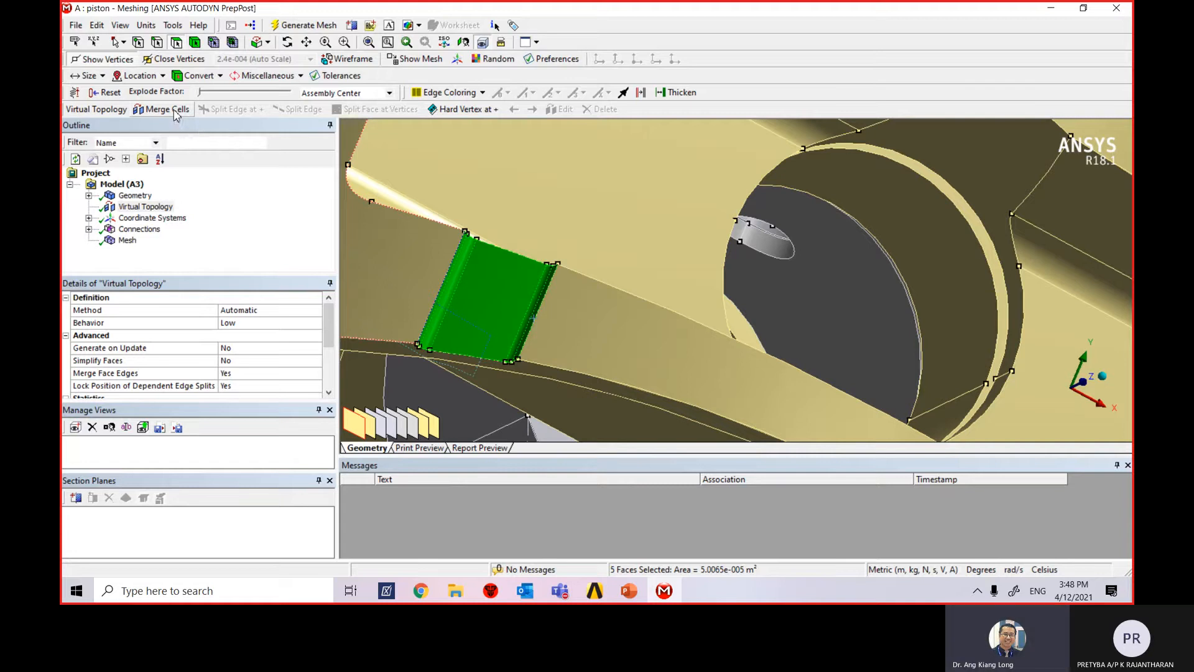
left_click(175, 111)
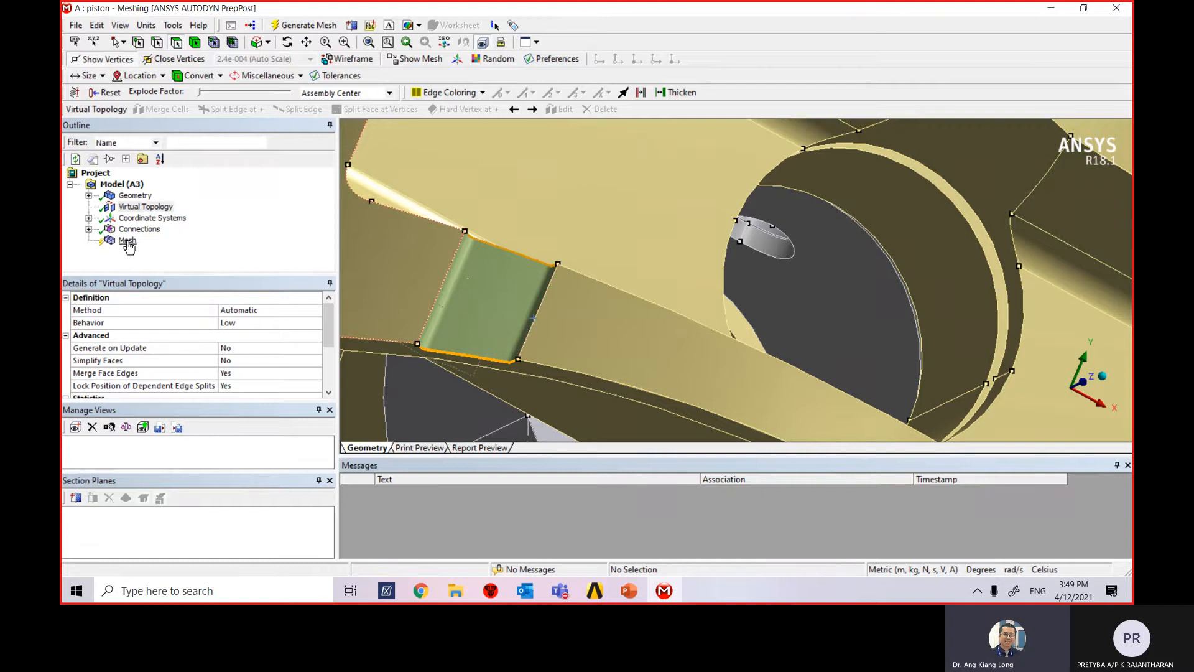
Update the mesh and inspect the elements on the merged face at the piston skirt's lower edge
right_click(128, 244)
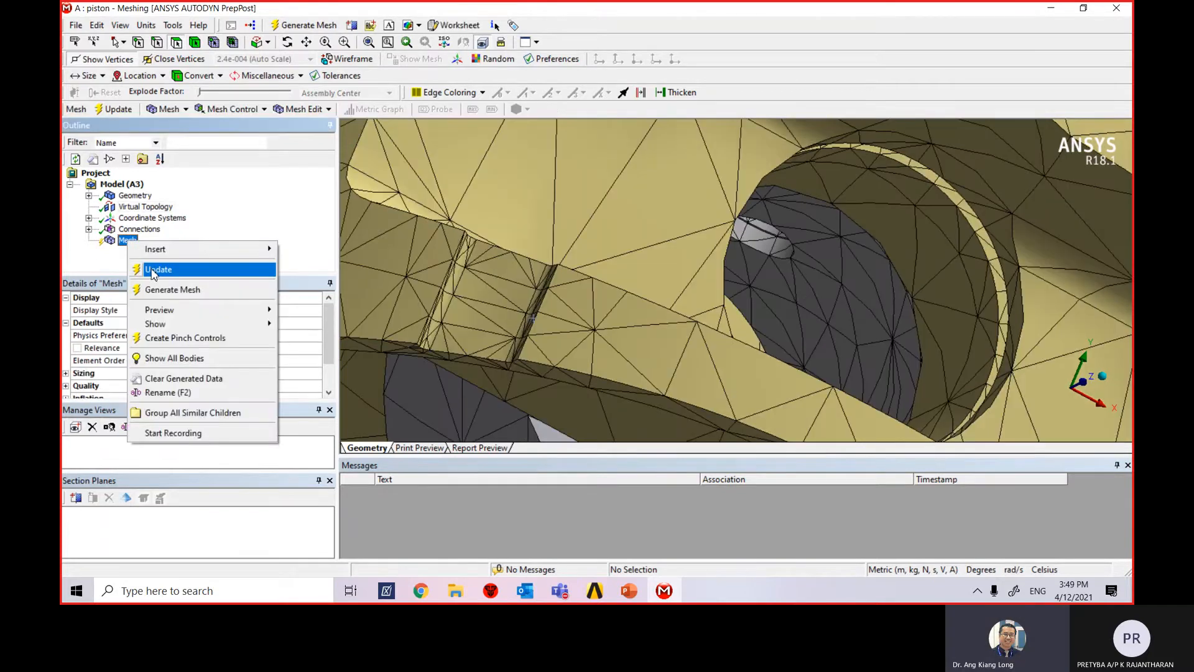
left_click(155, 270)
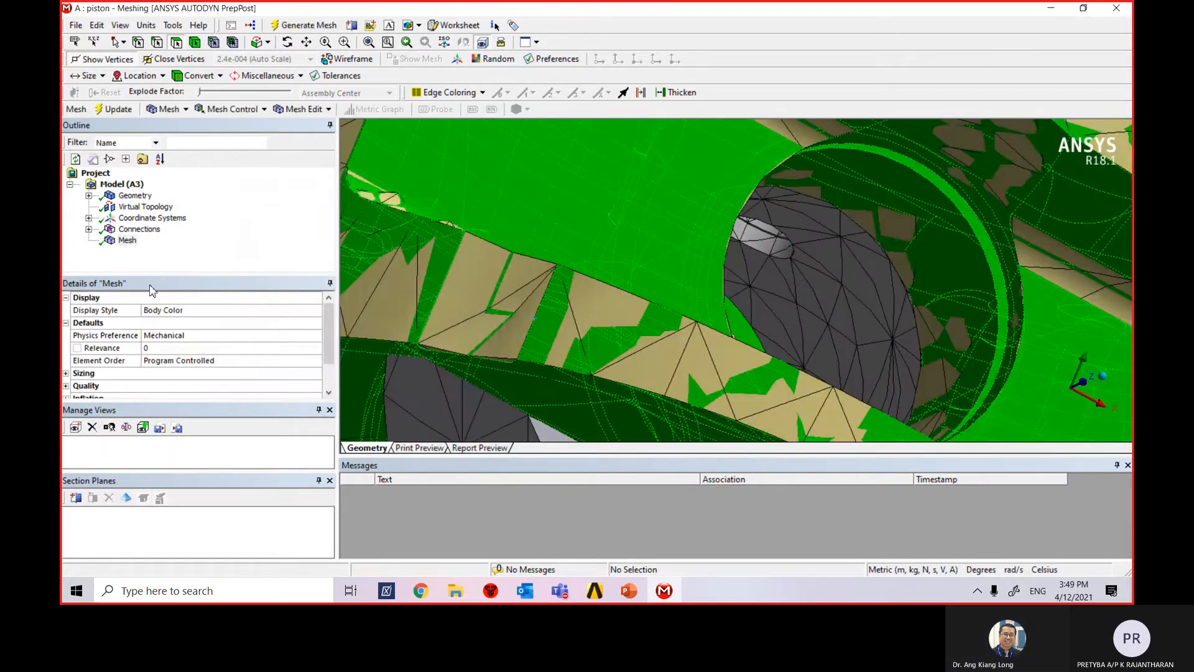
middle_click_drag(429, 259, 592, 309)
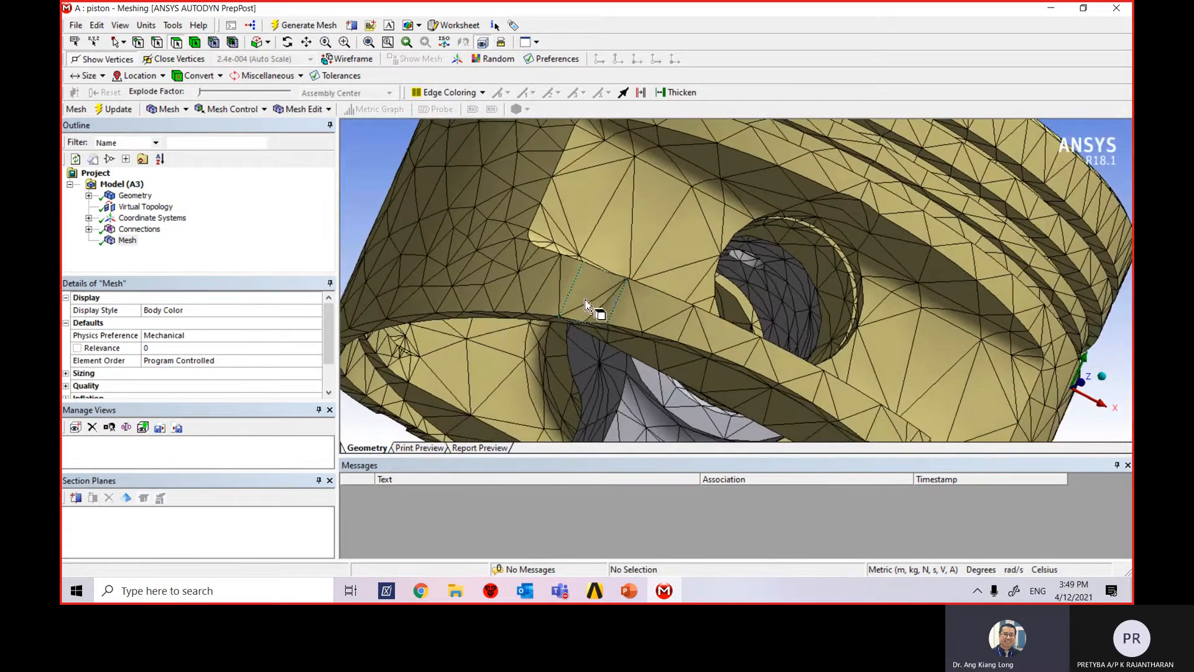
scroll(610, 320, "up", 4)
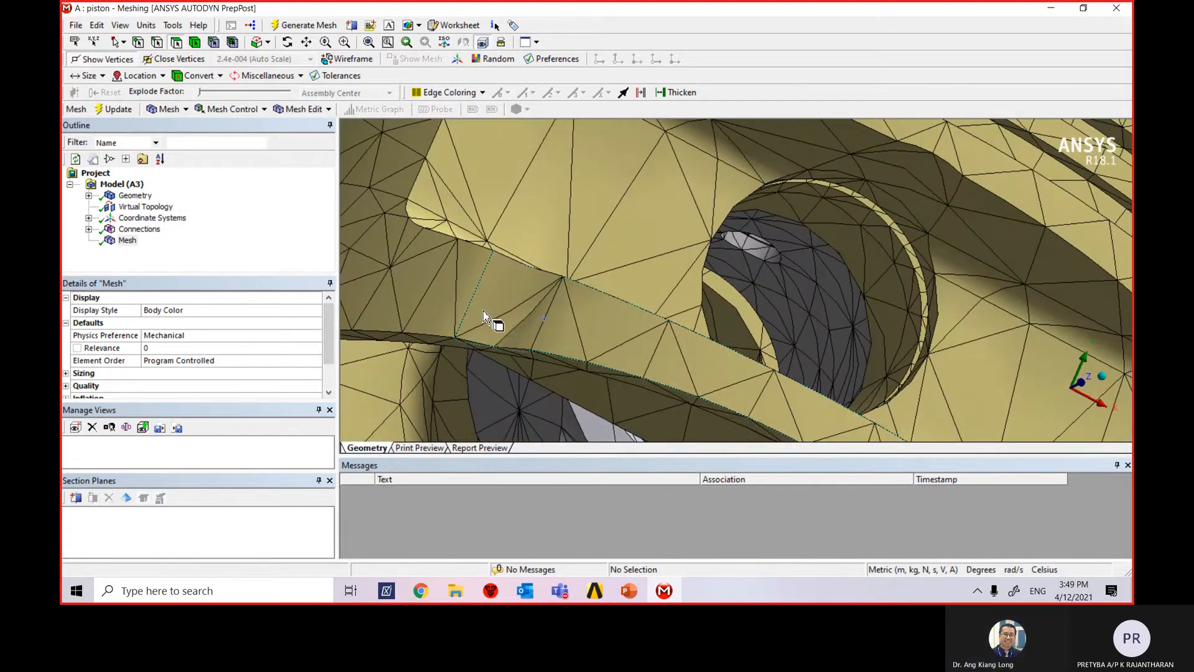
mouse_move(488, 317)
middle_mouse_down()
mouse_move(458, 330)
mouse_move(488, 314)
mouse_move(496, 337)
mouse_move(488, 315)
mouse_move(461, 347)
mouse_move(400, 352)
mouse_move(441, 333)
mouse_move(507, 331)
middle_mouse_up()
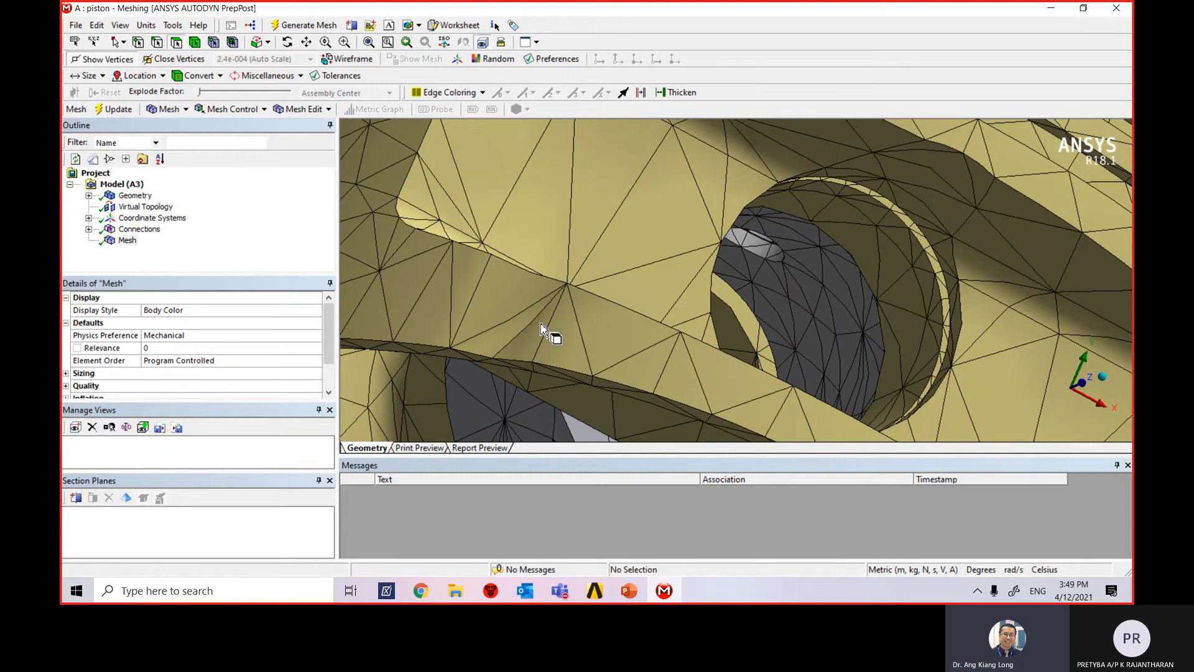
mouse_move(546, 333)
middle_mouse_down()
mouse_move(552, 354)
mouse_move(559, 348)
middle_mouse_up()
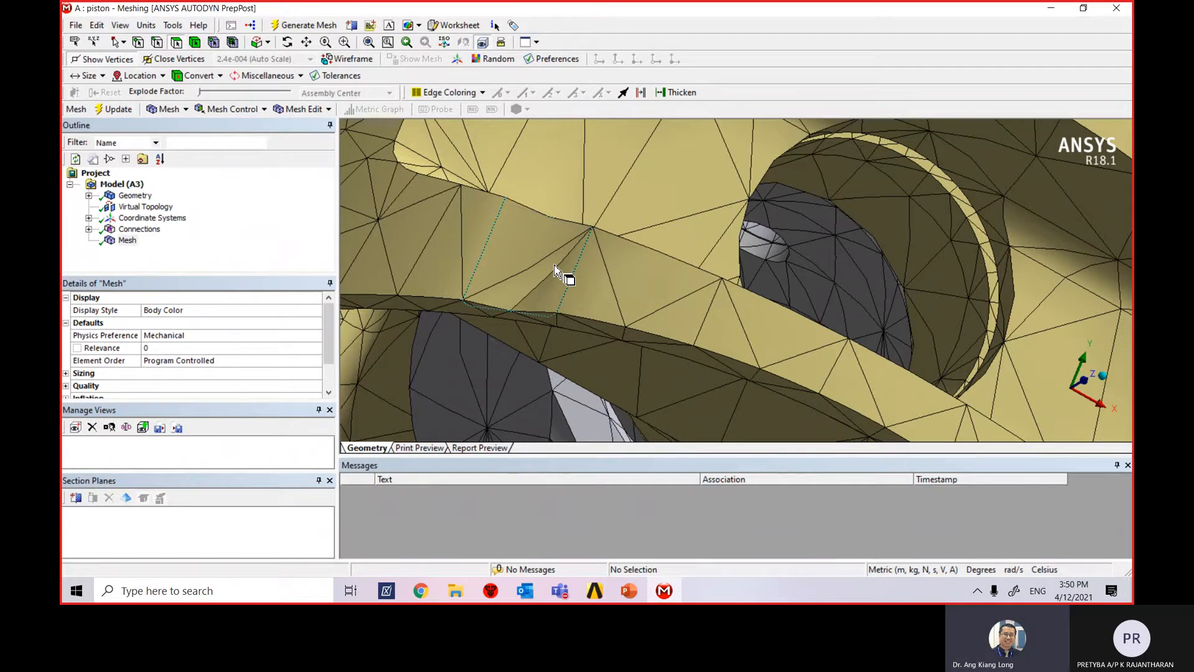
Delete all virtual entities from the Virtual Topology object
left_click(159, 209)
right_click(157, 211)
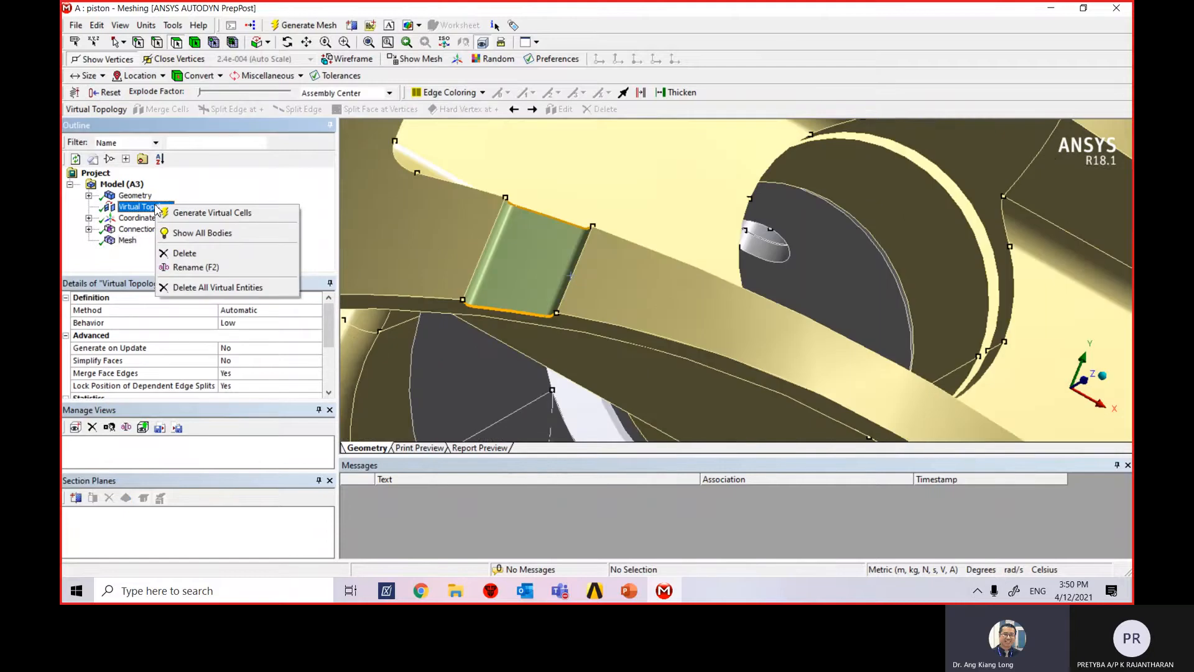
left_click(211, 292)
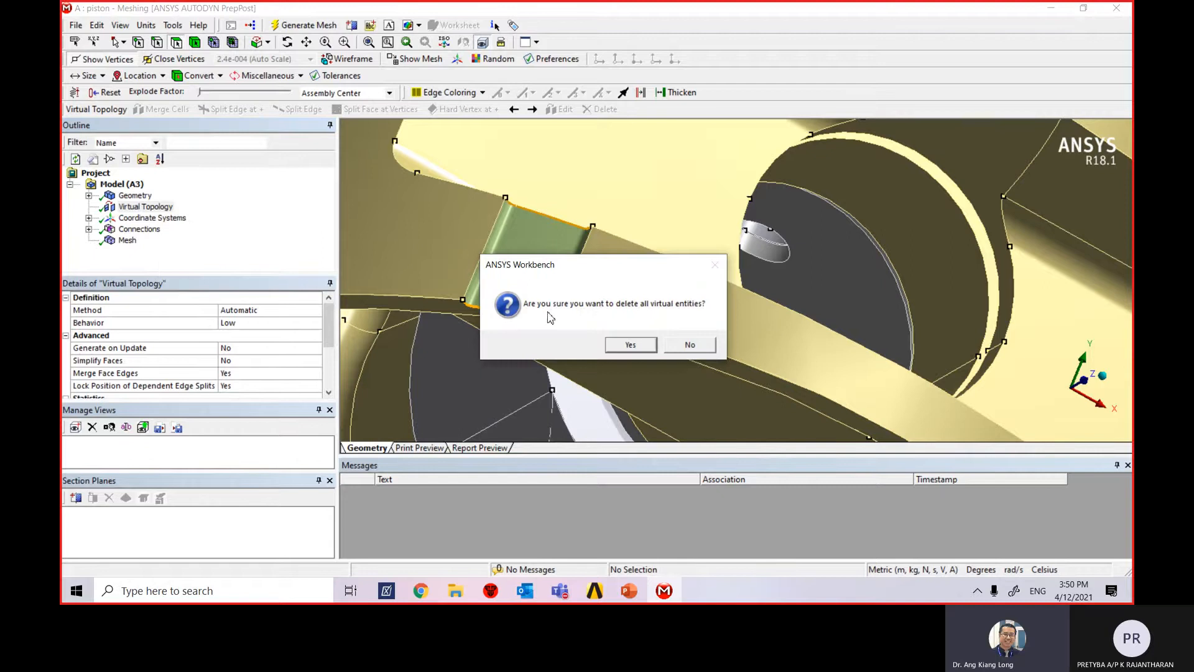
left_click(636, 352)
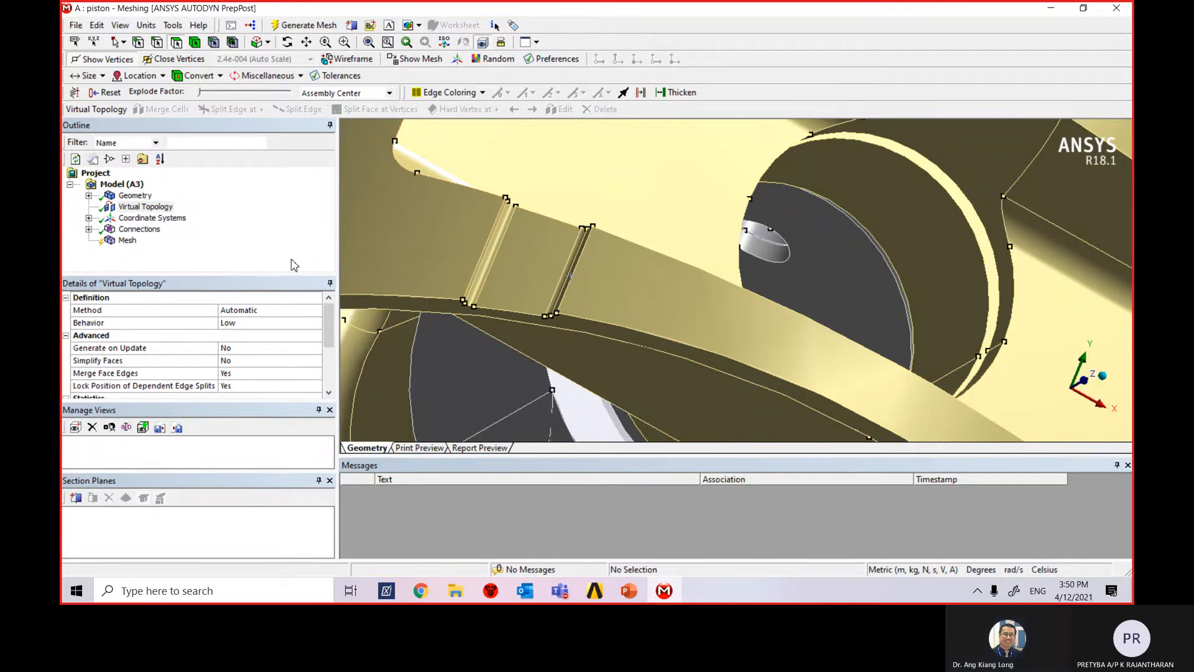
Generate virtual cells for the whole model using the Automatic method with Low behavior
scroll(599, 301, "down", 5)
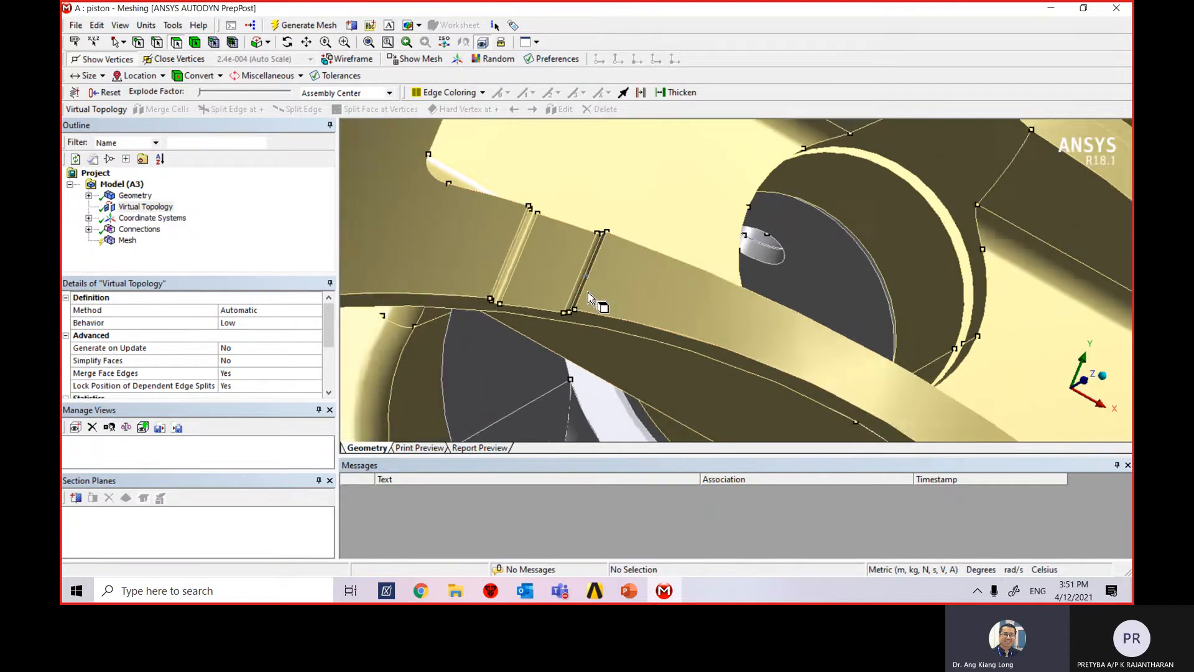
scroll(753, 322, "down", 3)
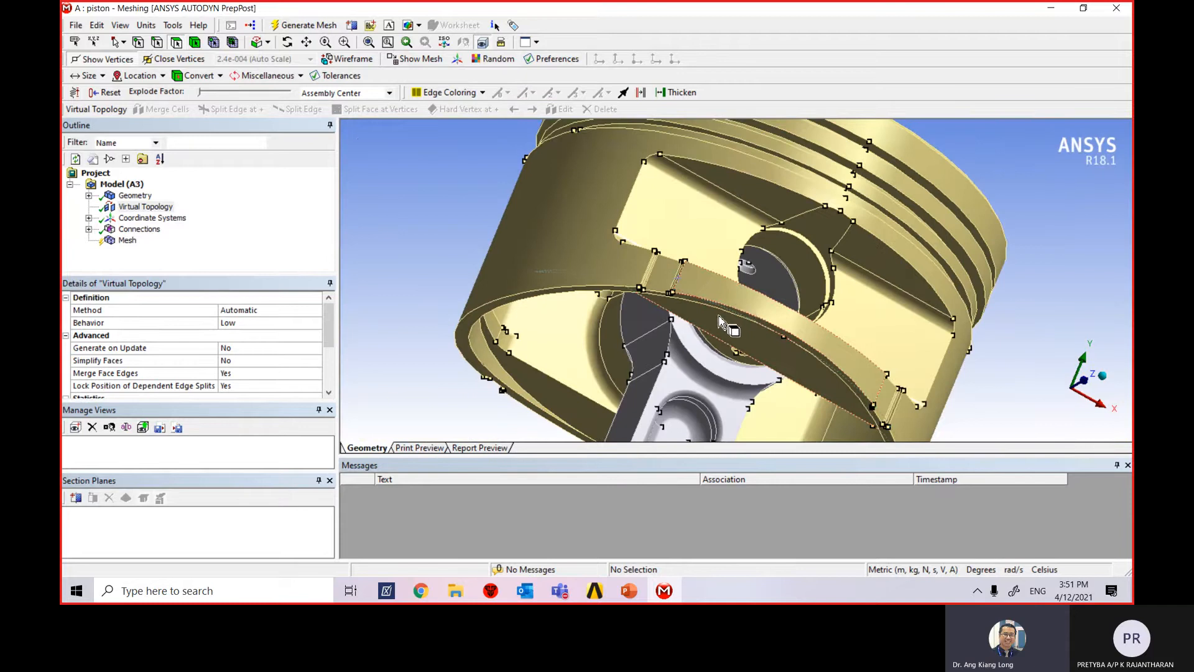
scroll(724, 321, "up", 3)
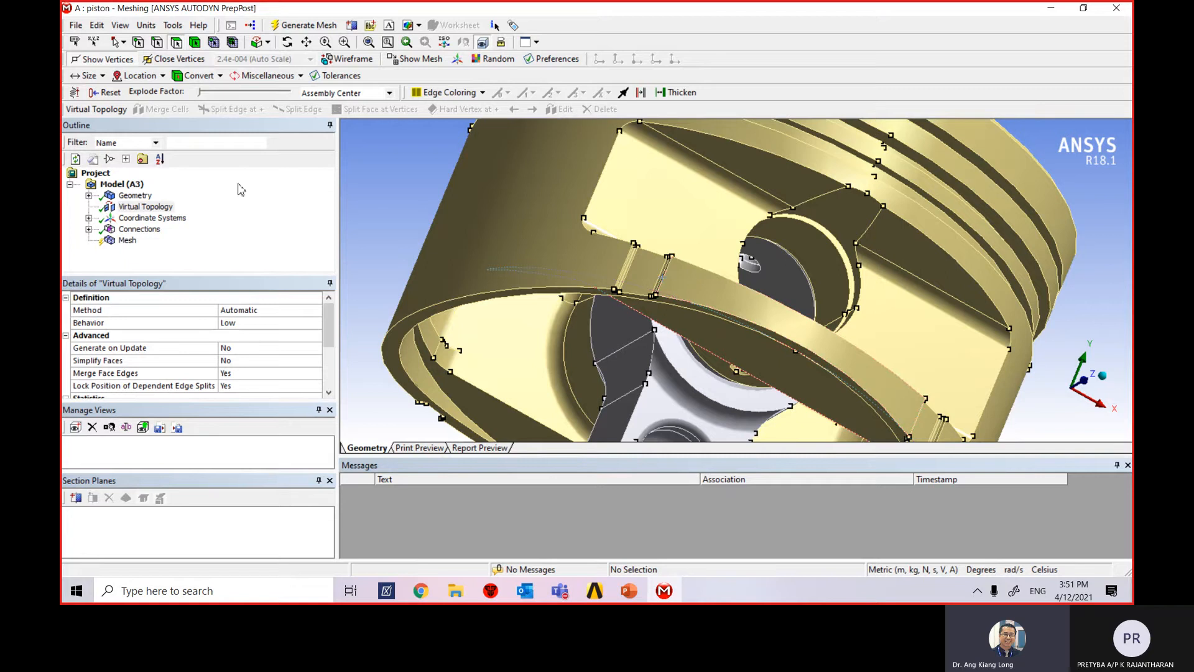
right_click(147, 211)
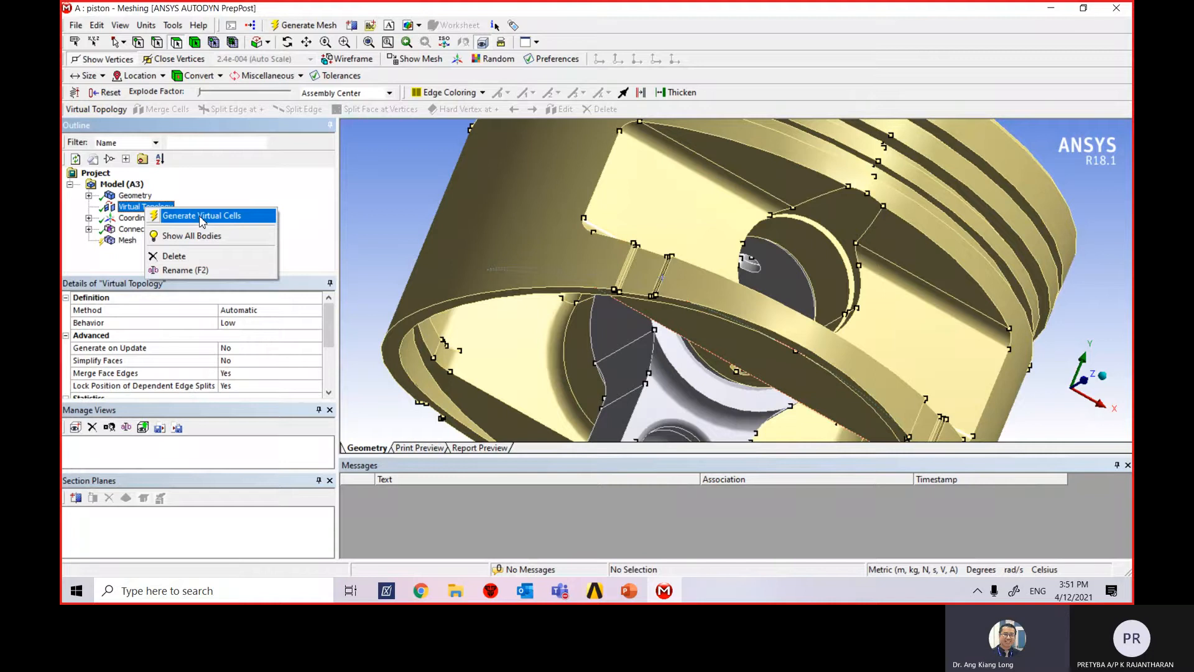
left_click(251, 185)
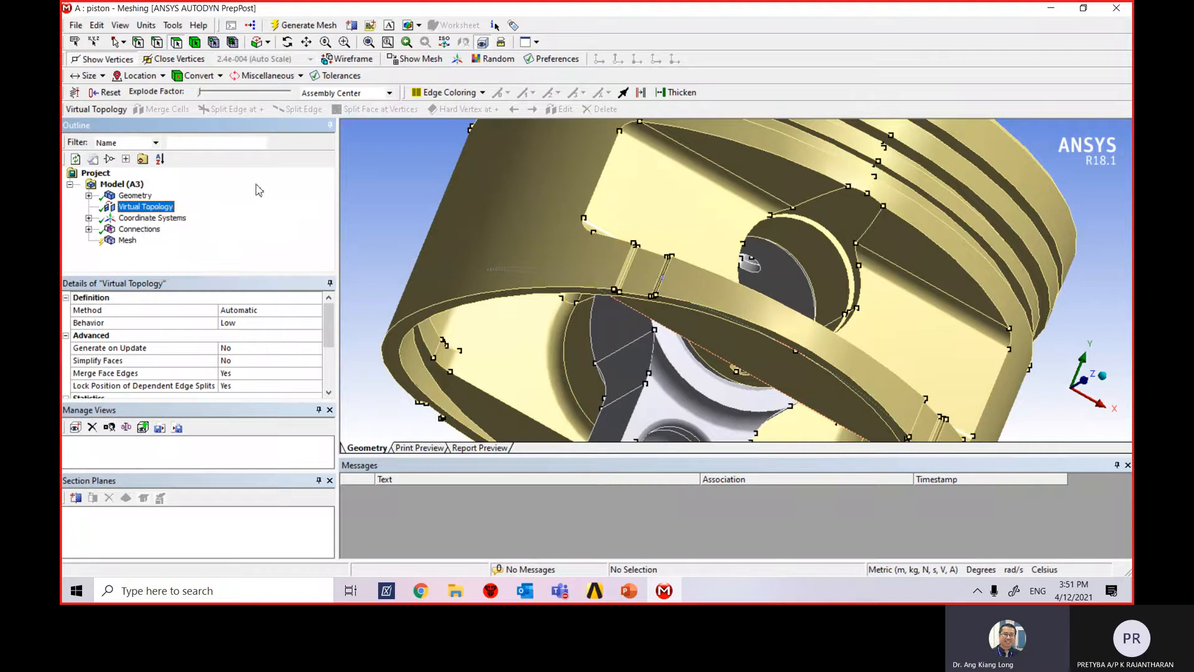
right_click(163, 212)
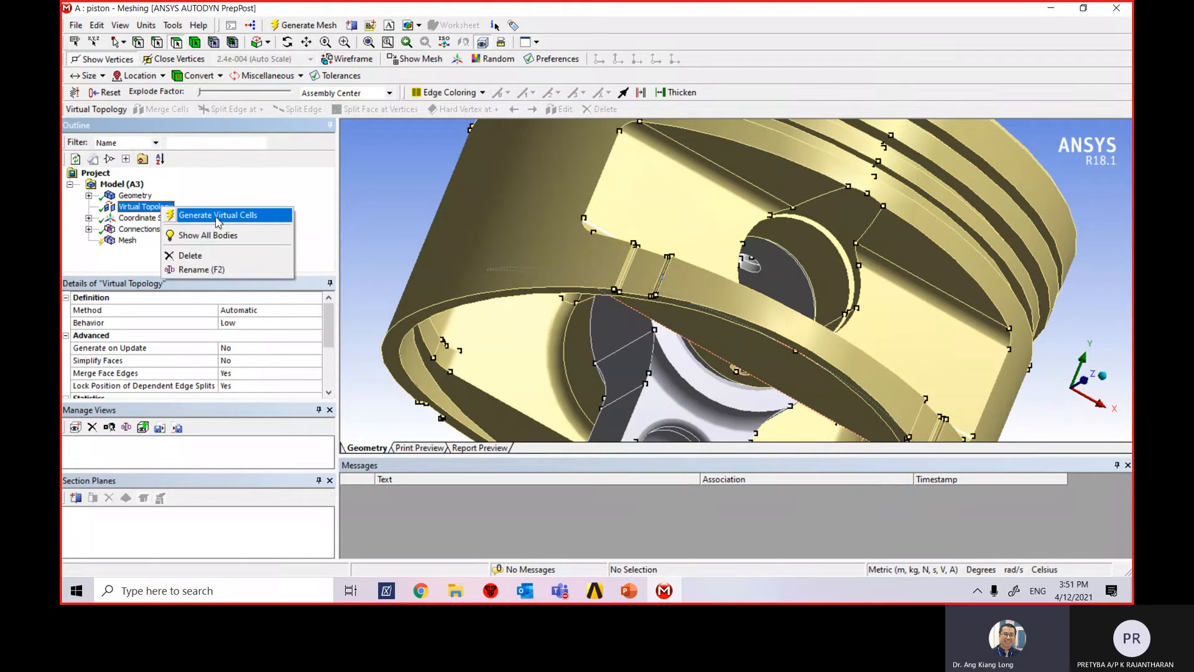
left_click(217, 220)
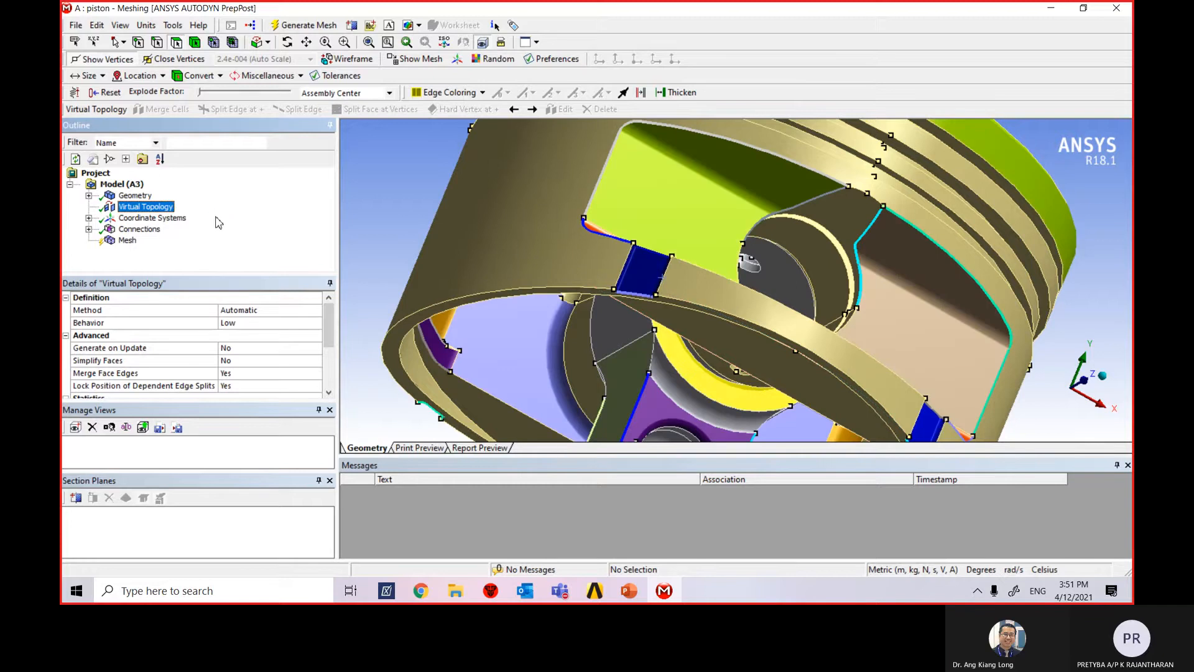
Update the mesh with the generated virtual cells and view the remeshed piston and connecting rod
scroll(740, 354, "down", 5)
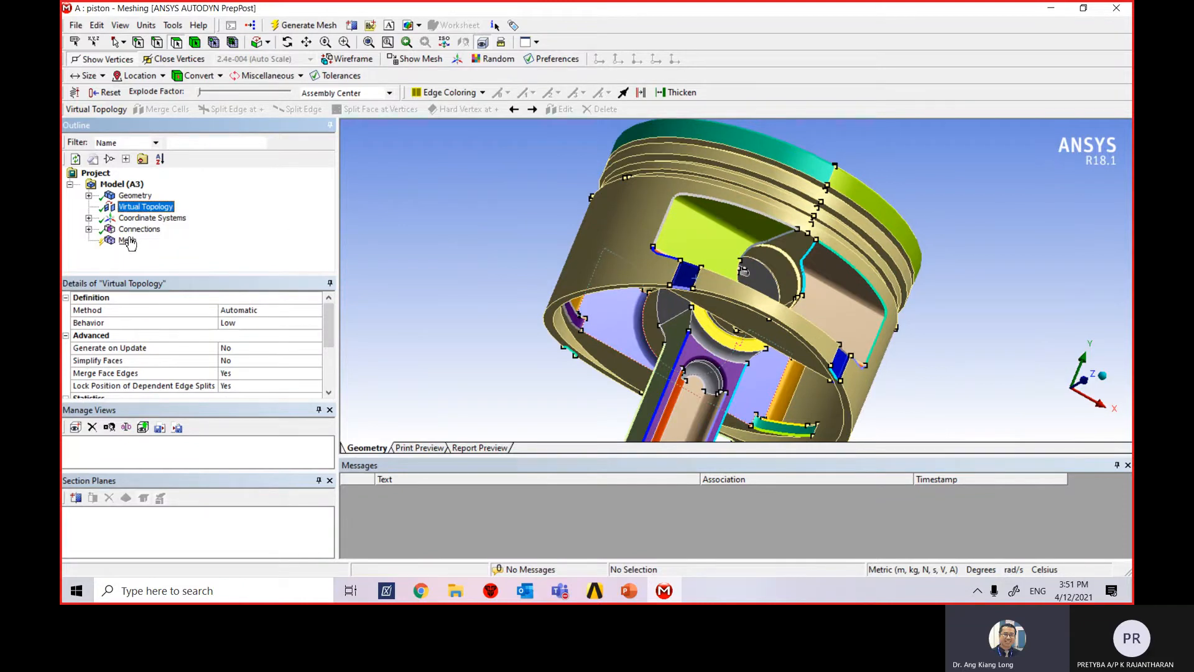
left_click(128, 242)
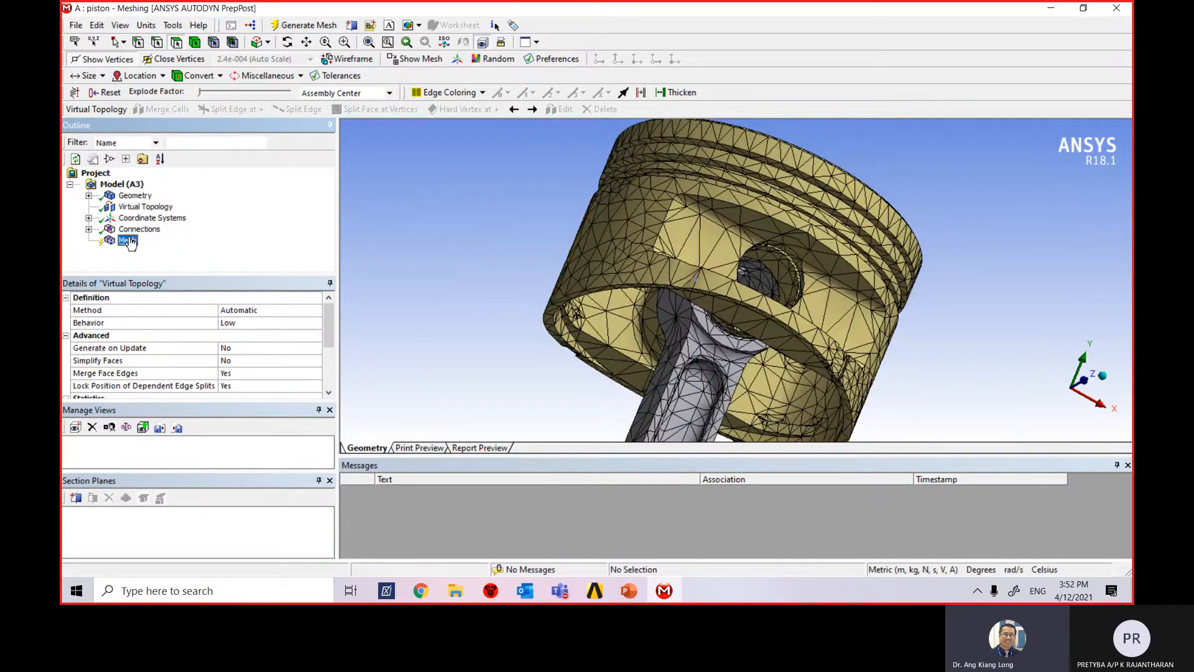
right_click(129, 241)
left_click(174, 264)
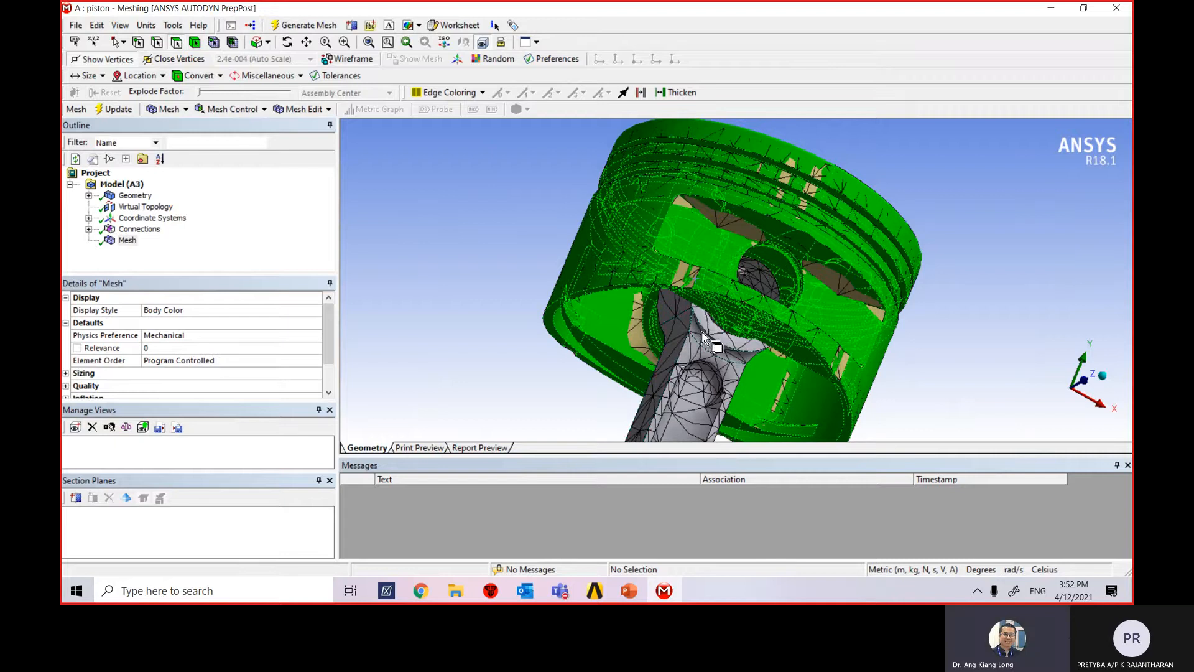
scroll(703, 338, "down", 2)
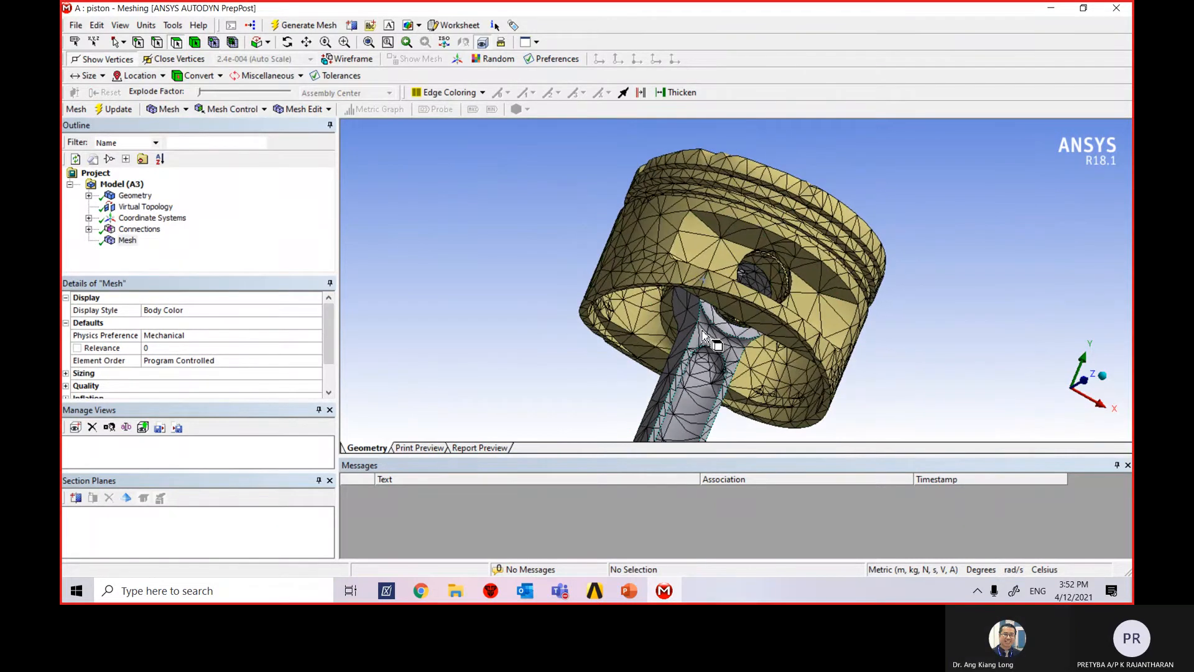
middle_click_drag(861, 409, 883, 396)
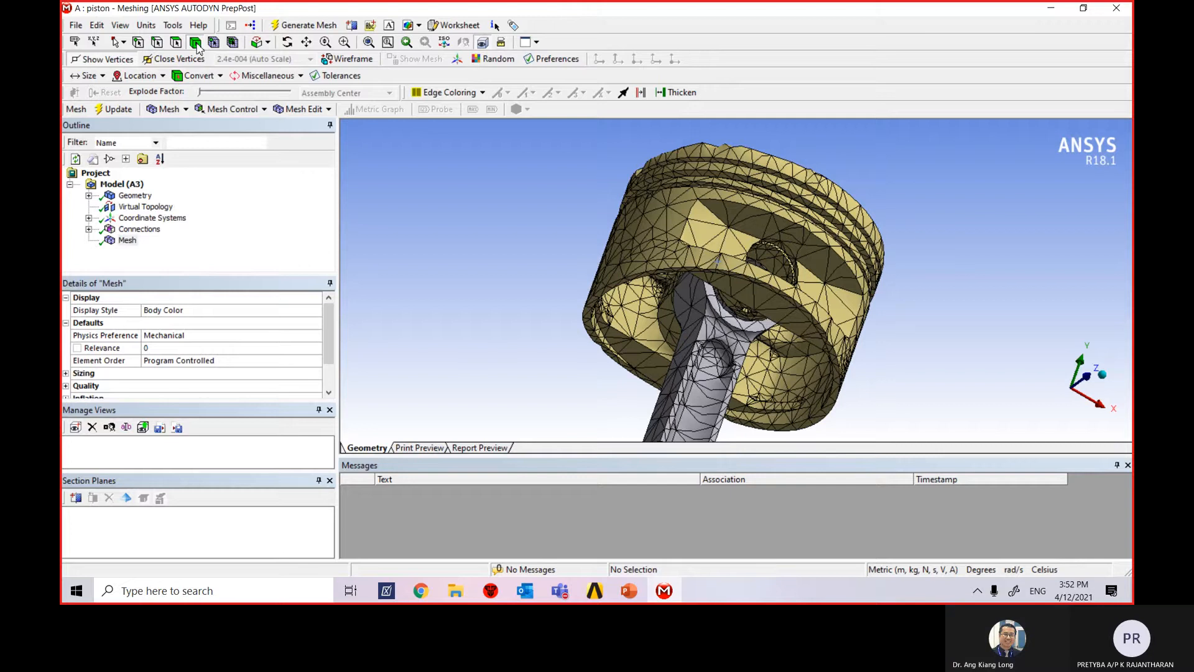
Hide all bodies except the piston and view its mesh from below
left_click(670, 216)
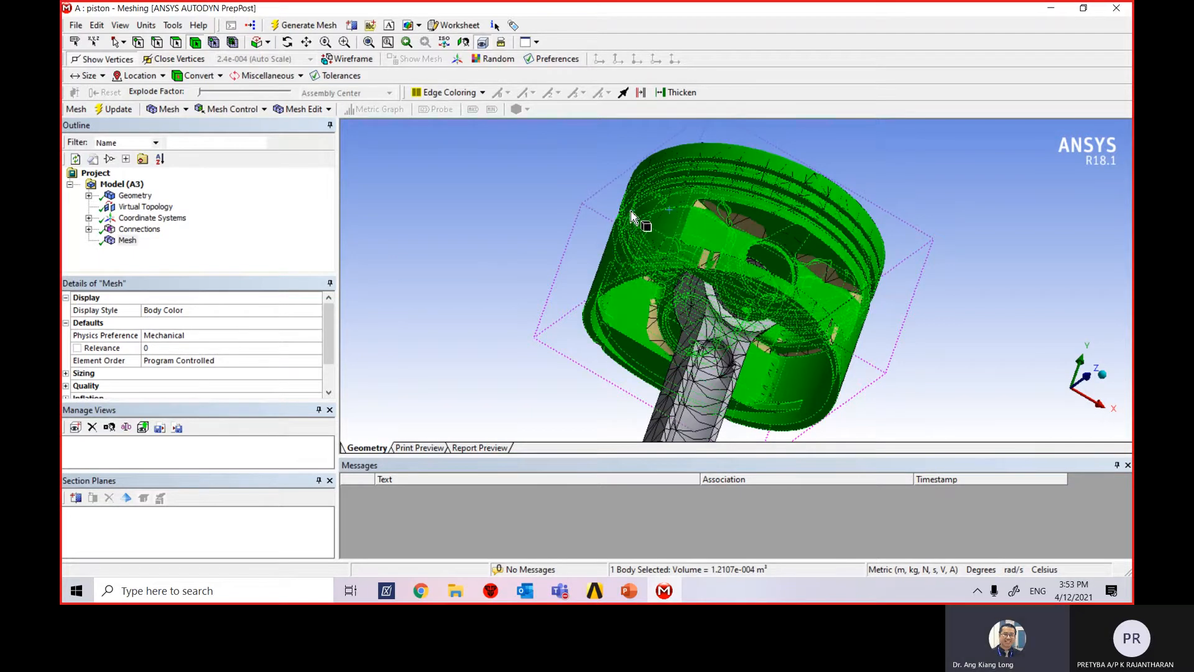
right_click(474, 212)
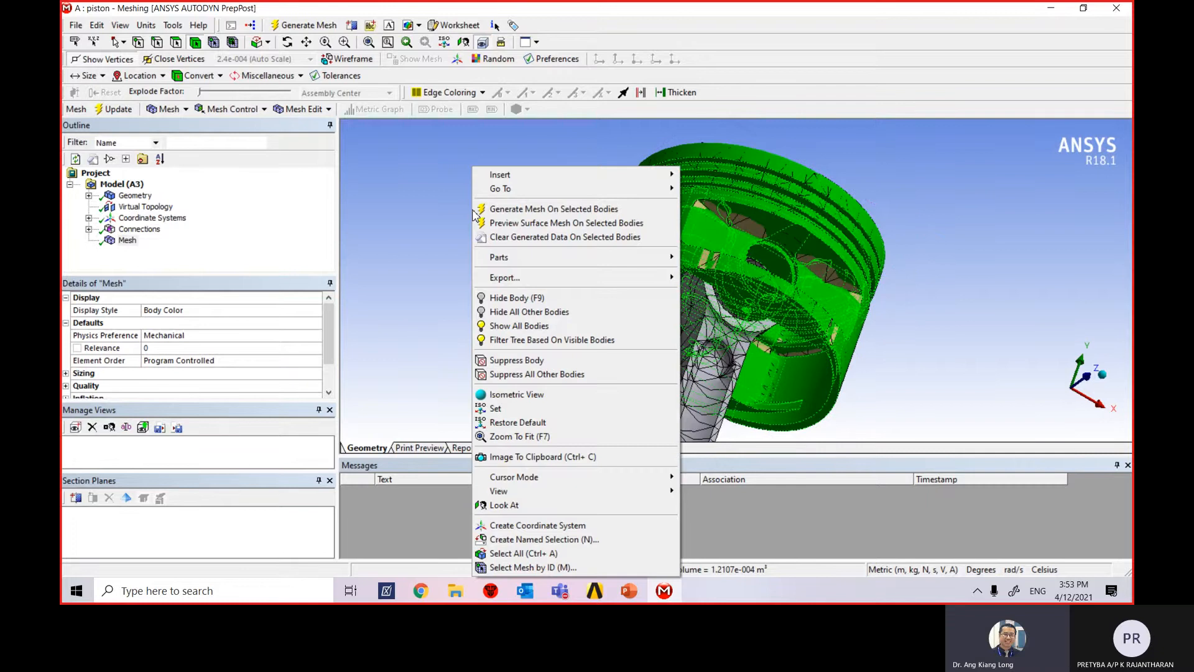
left_click(568, 317)
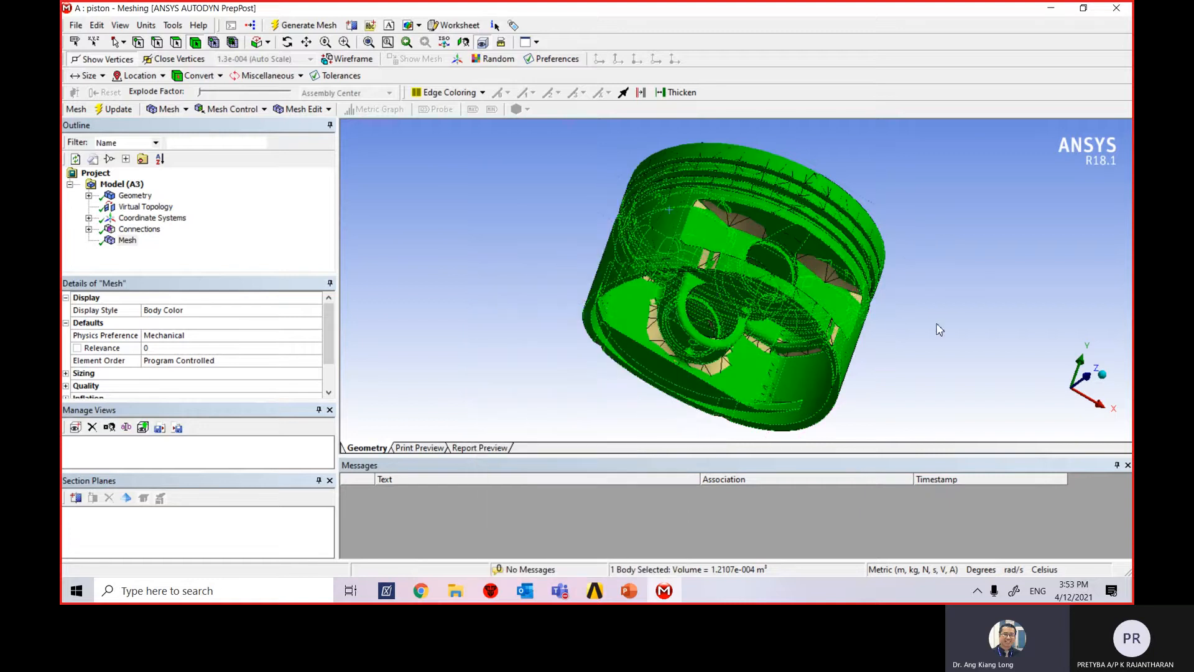
middle_click_drag(976, 330, 955, 317)
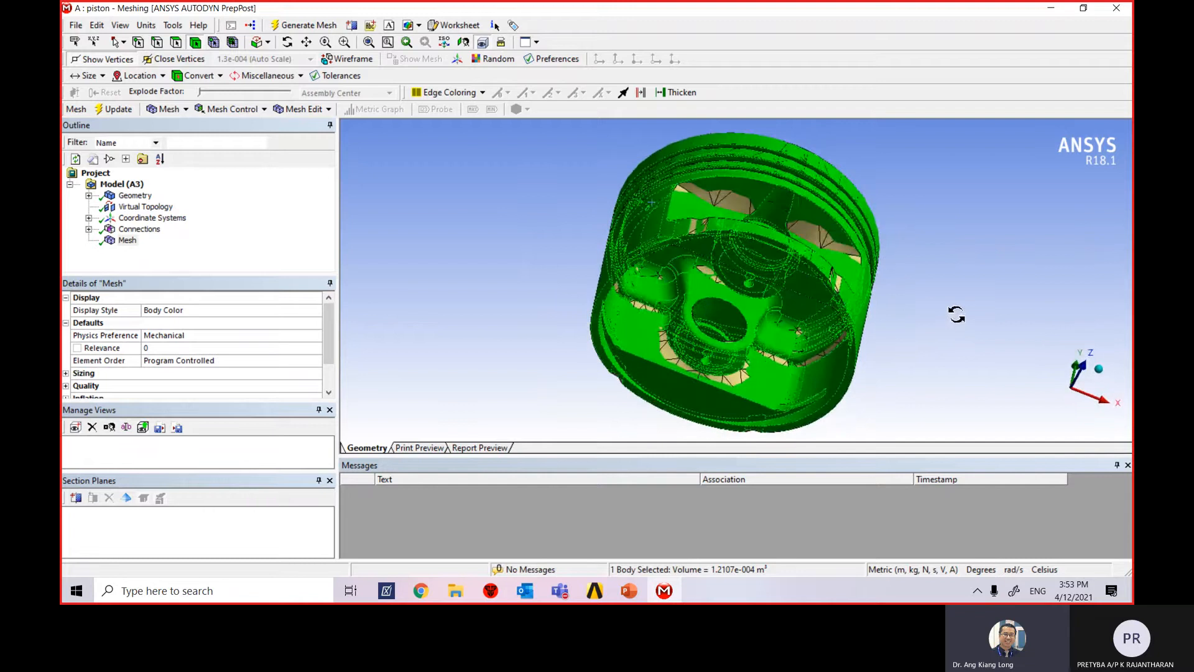
left_click(904, 417)
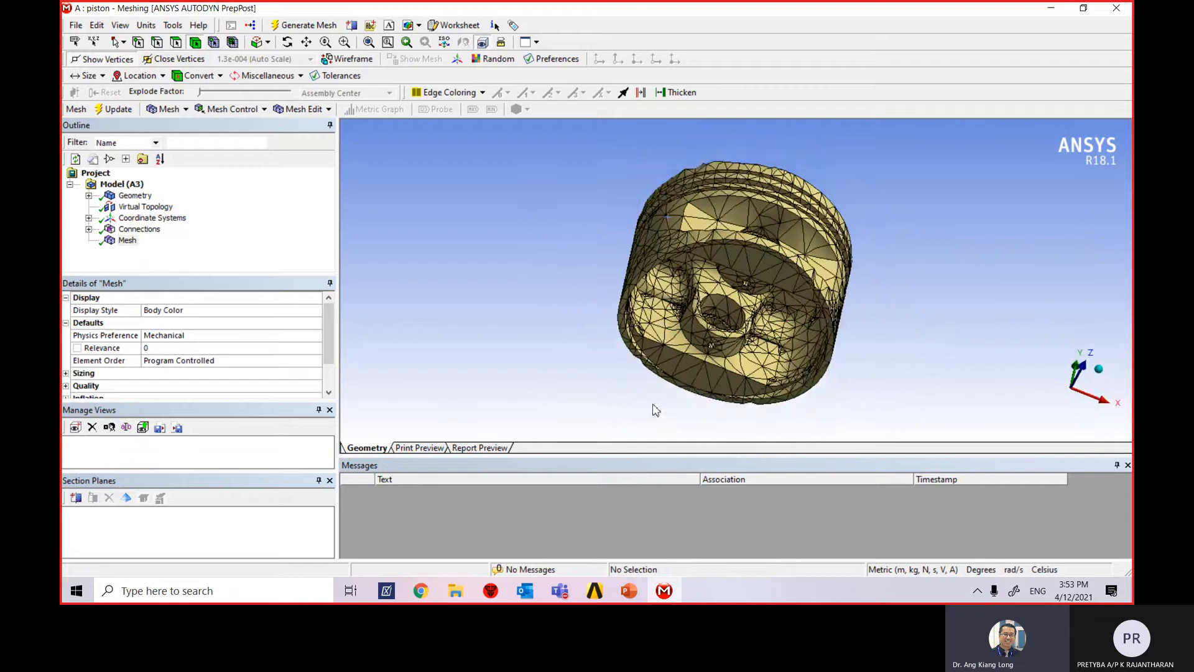
mouse_move(555, 367)
middle_mouse_down()
mouse_move(544, 381)
mouse_move(555, 386)
middle_mouse_up()
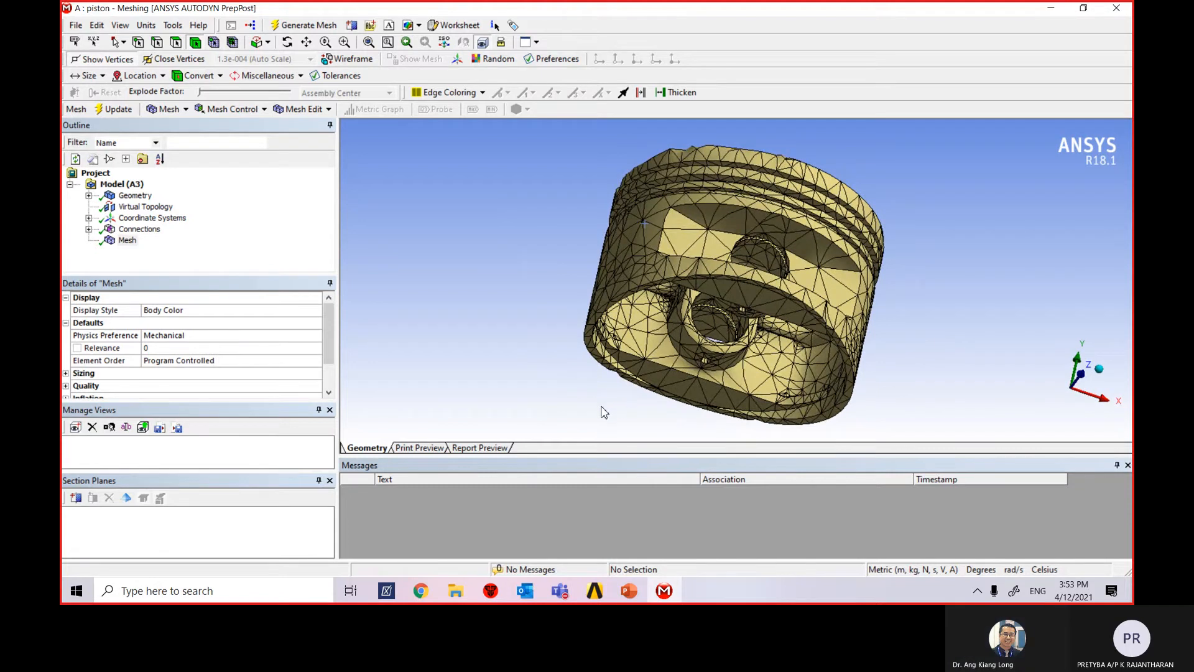
middle_click_drag(603, 410, 609, 407)
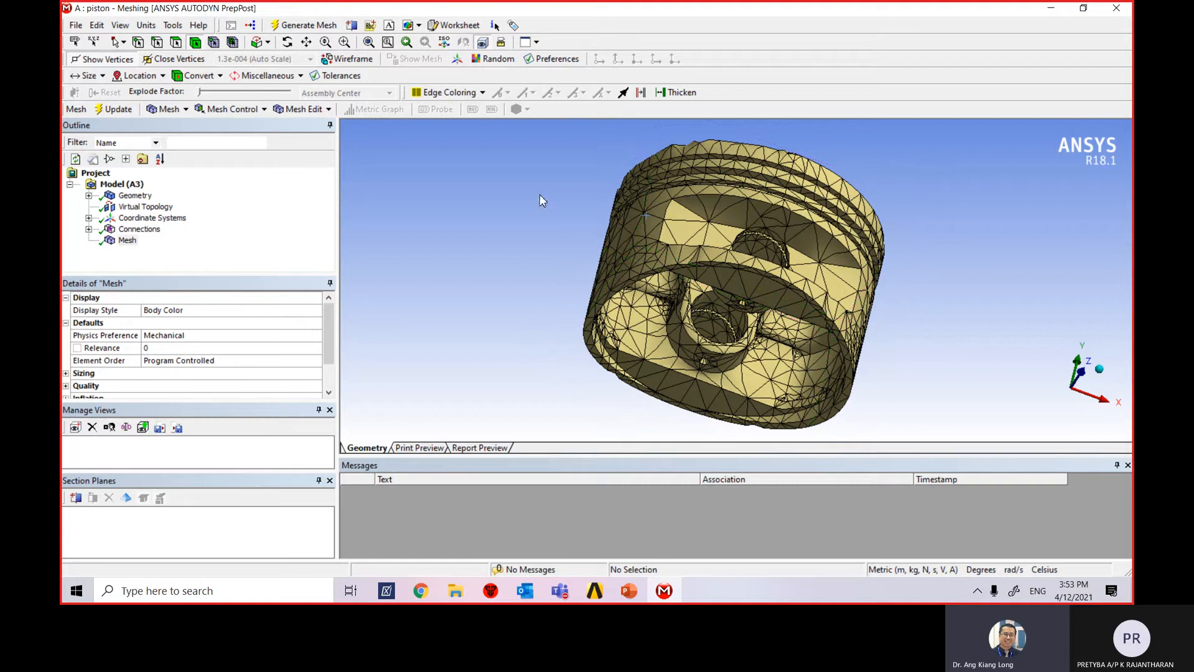
Insert a Pinch control under the Mesh object
right_click(127, 243)
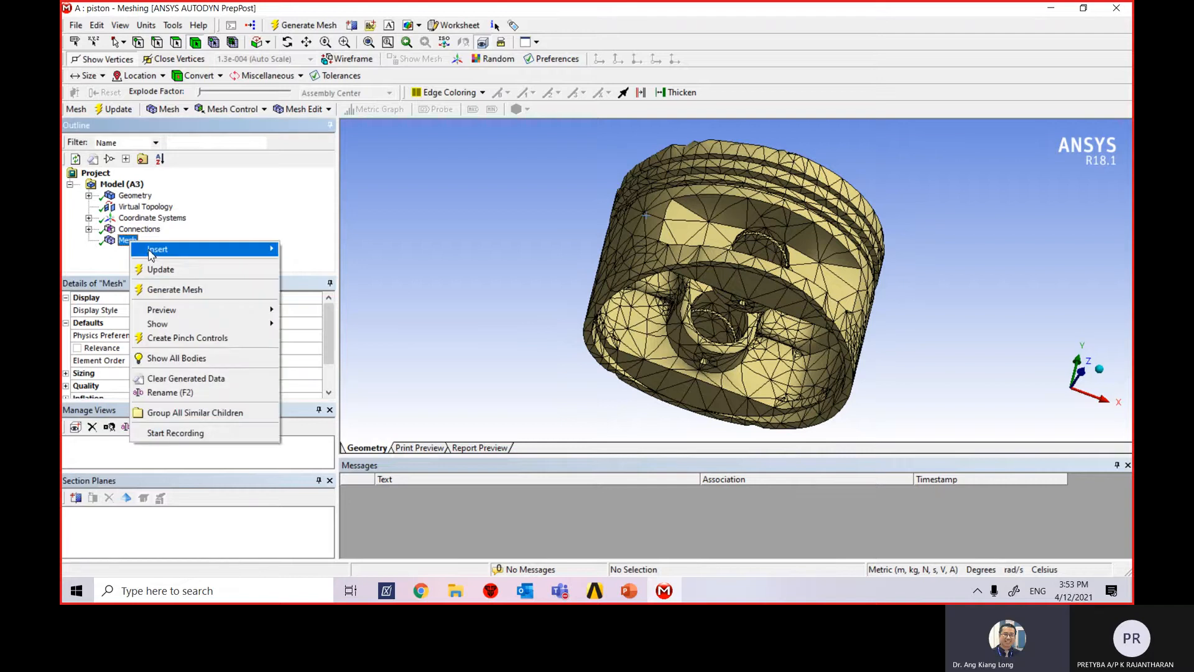
mouse_move(150, 254)
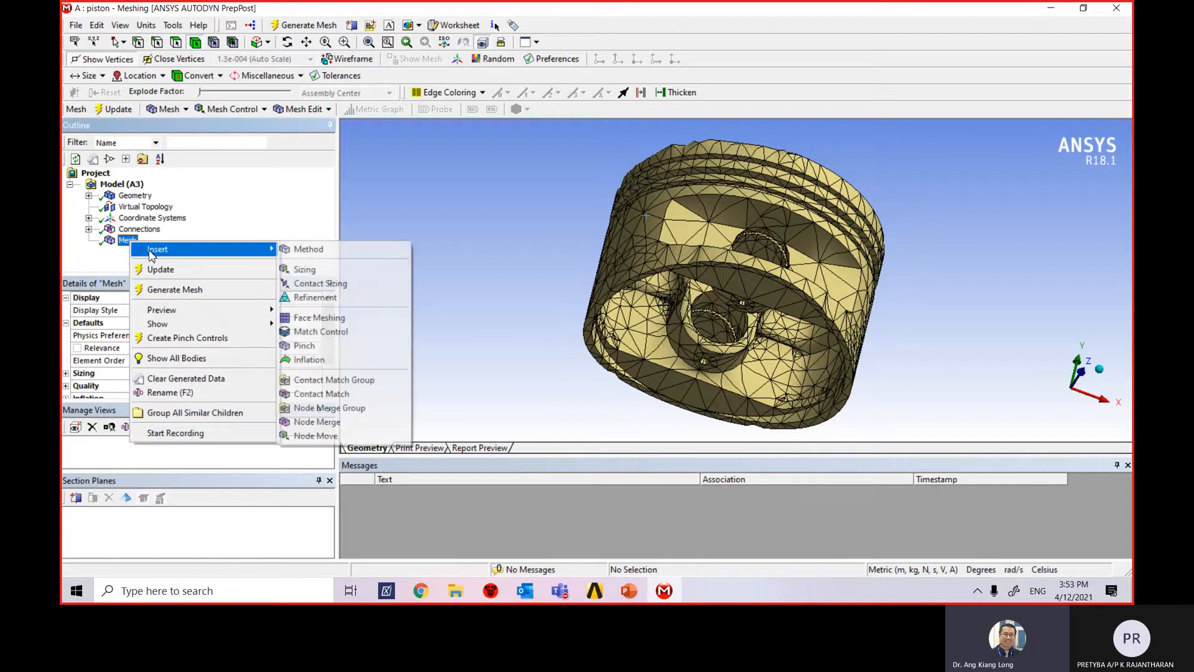
left_click(336, 353)
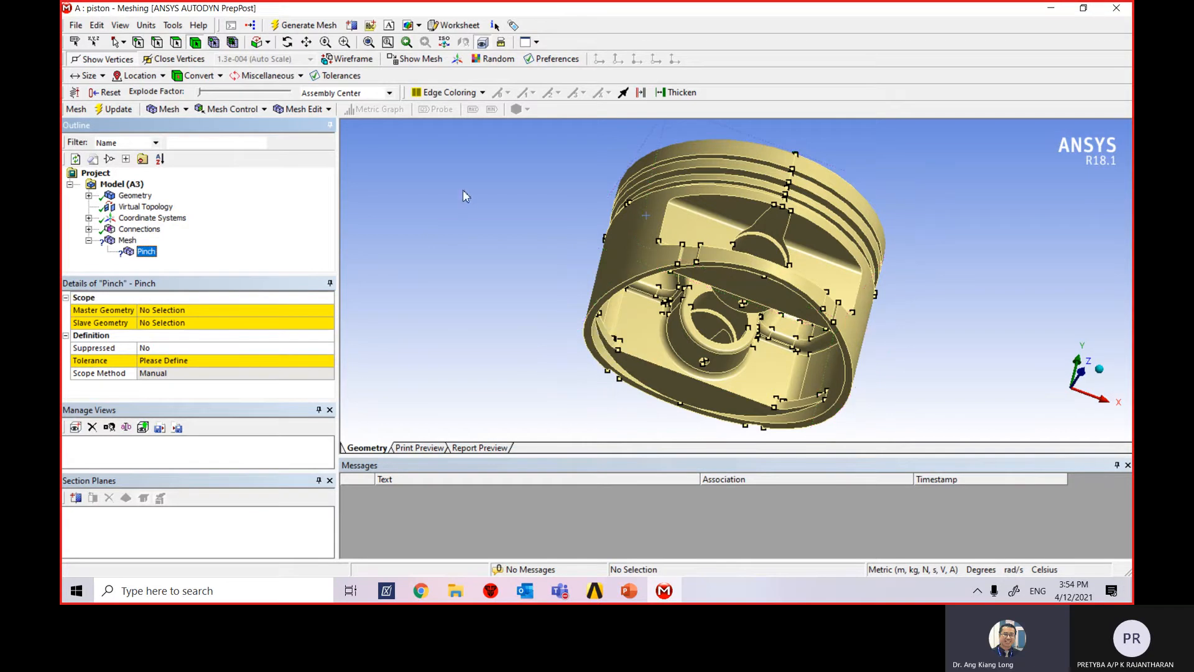
Assign the two inner circular edges of the piston's bottom rim as the pinch's Master Geometry
left_click(158, 47)
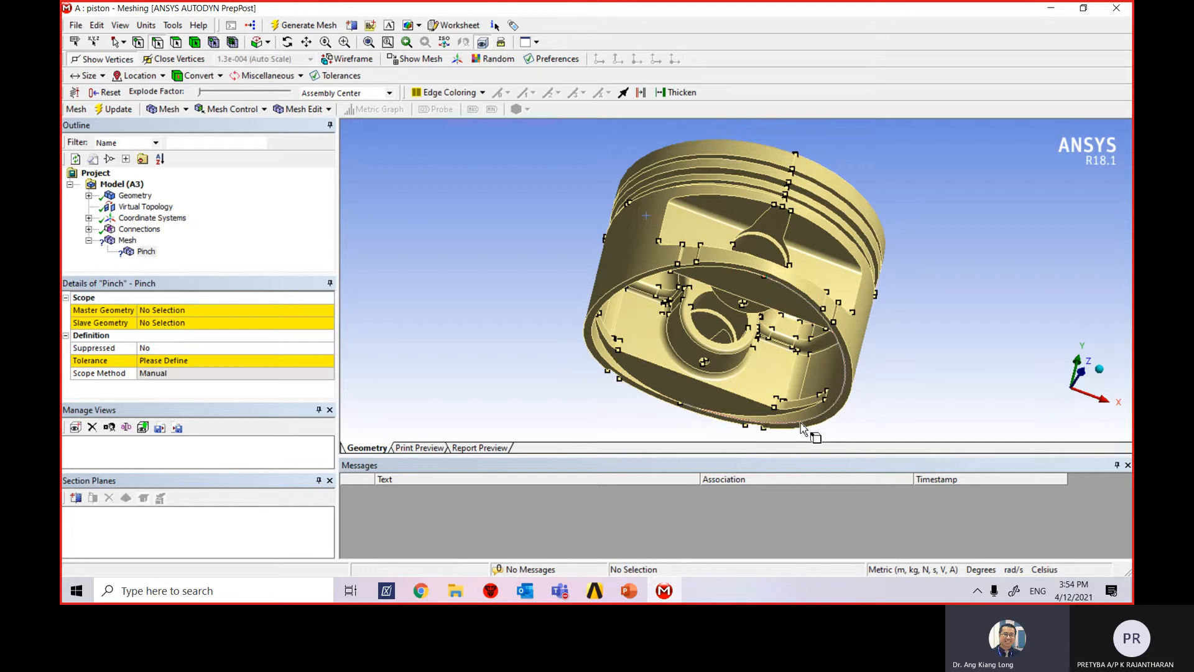
left_click(641, 386)
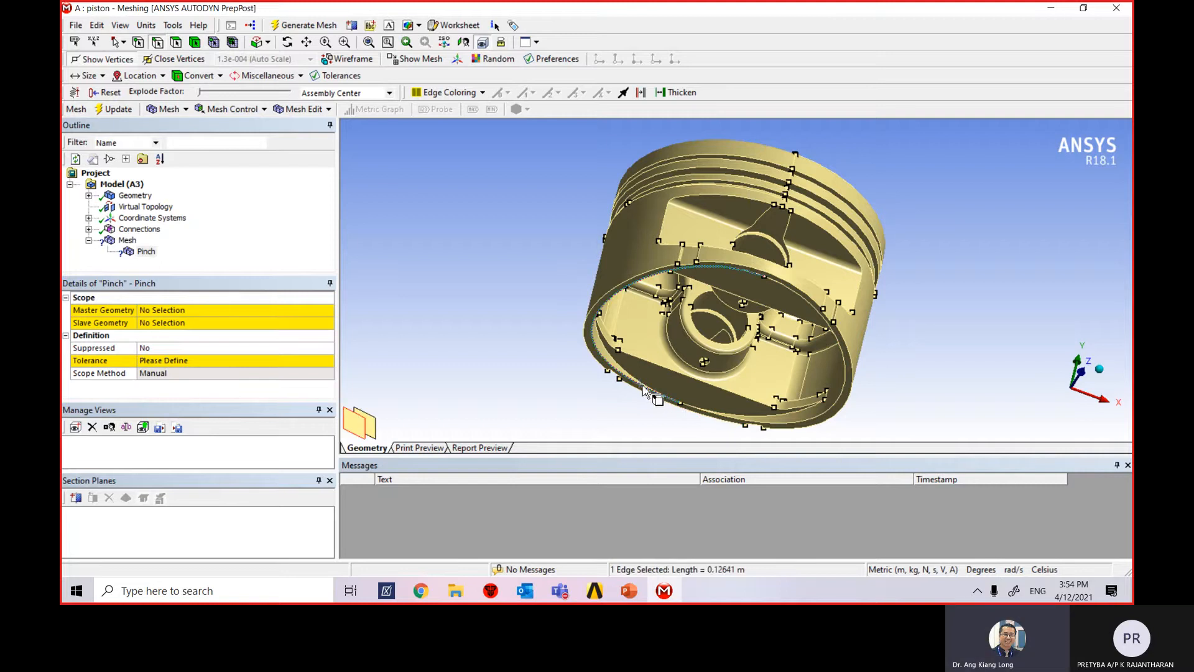
left_click(826, 421, "ctrl")
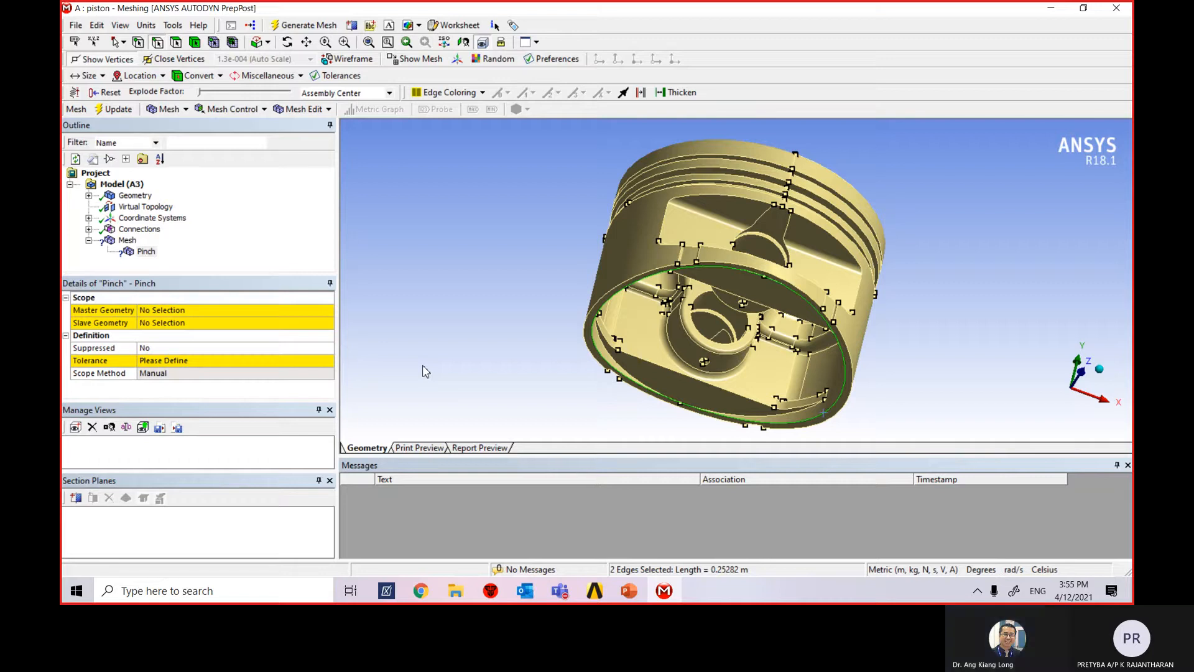
left_click(168, 314)
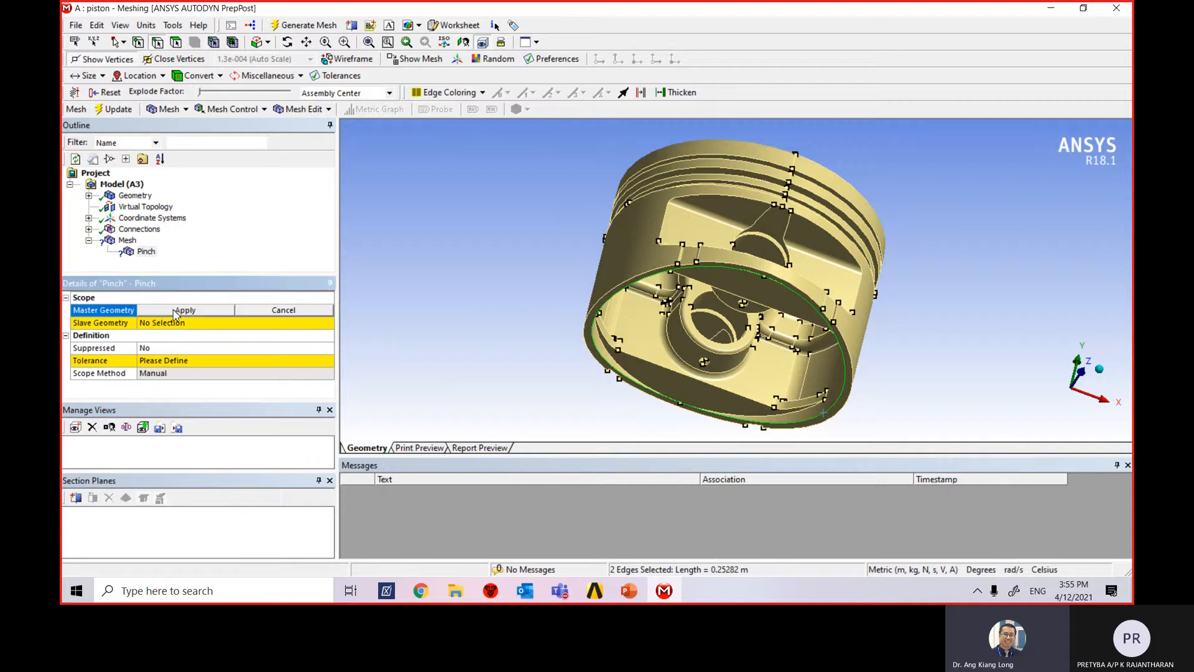
left_click(176, 311)
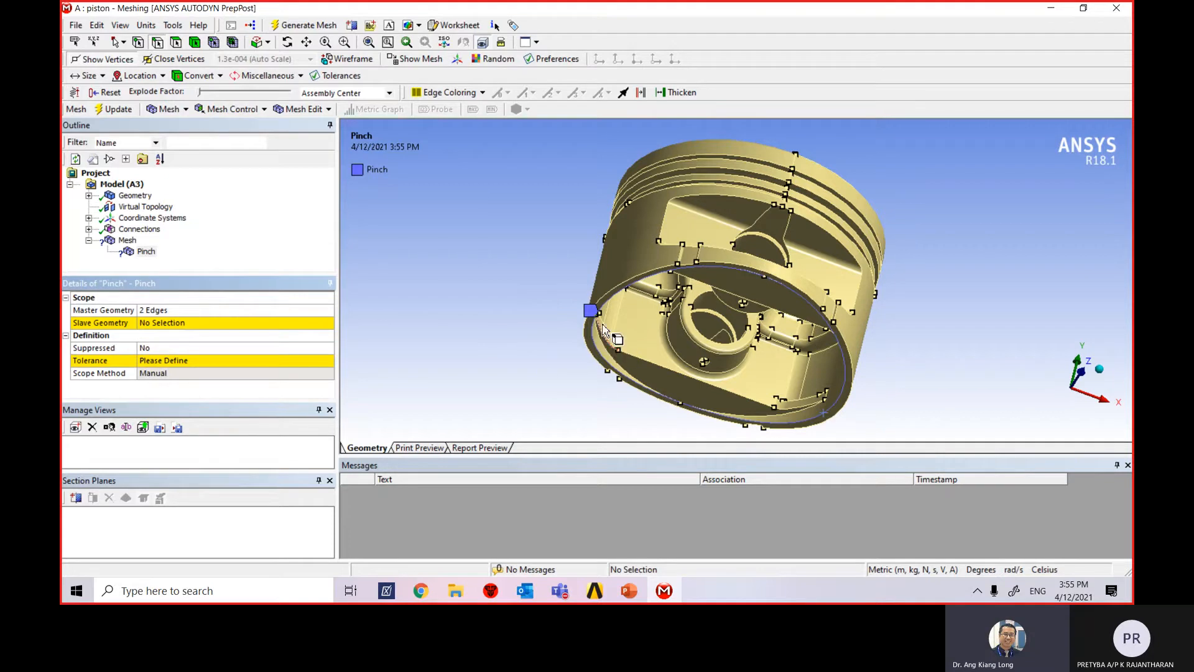
Assign two edges of the piston's bottom rim as the pinch's Slave Geometry
scroll(628, 287, "up", 2)
scroll(608, 398, "down", 1)
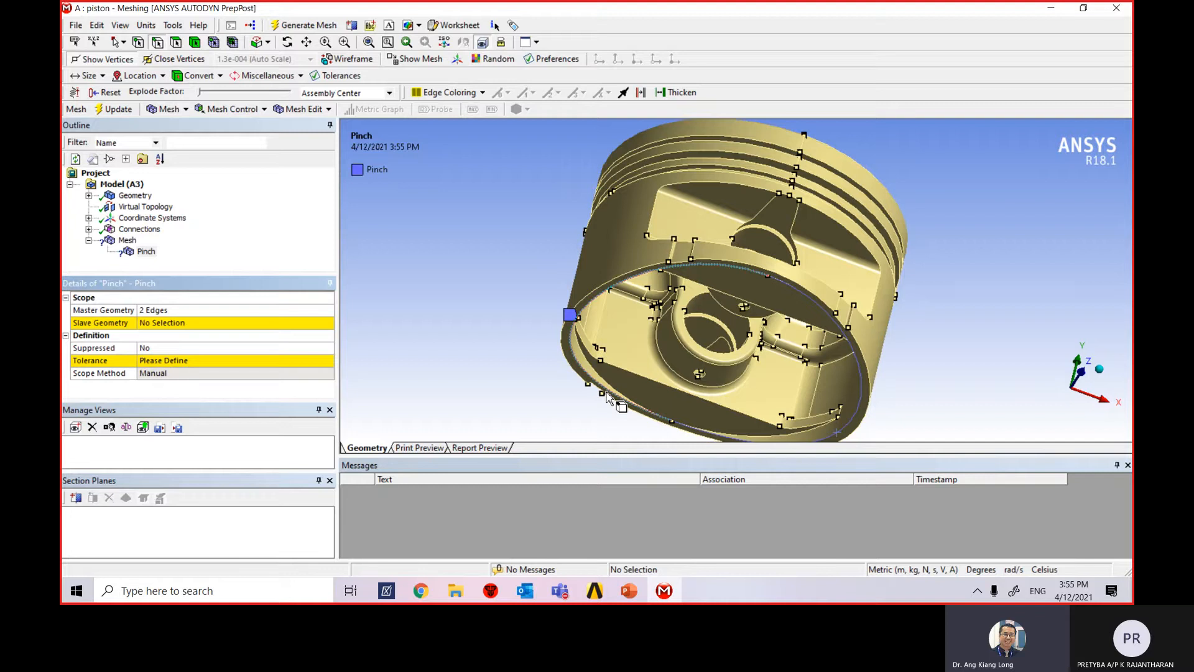
left_click(646, 279)
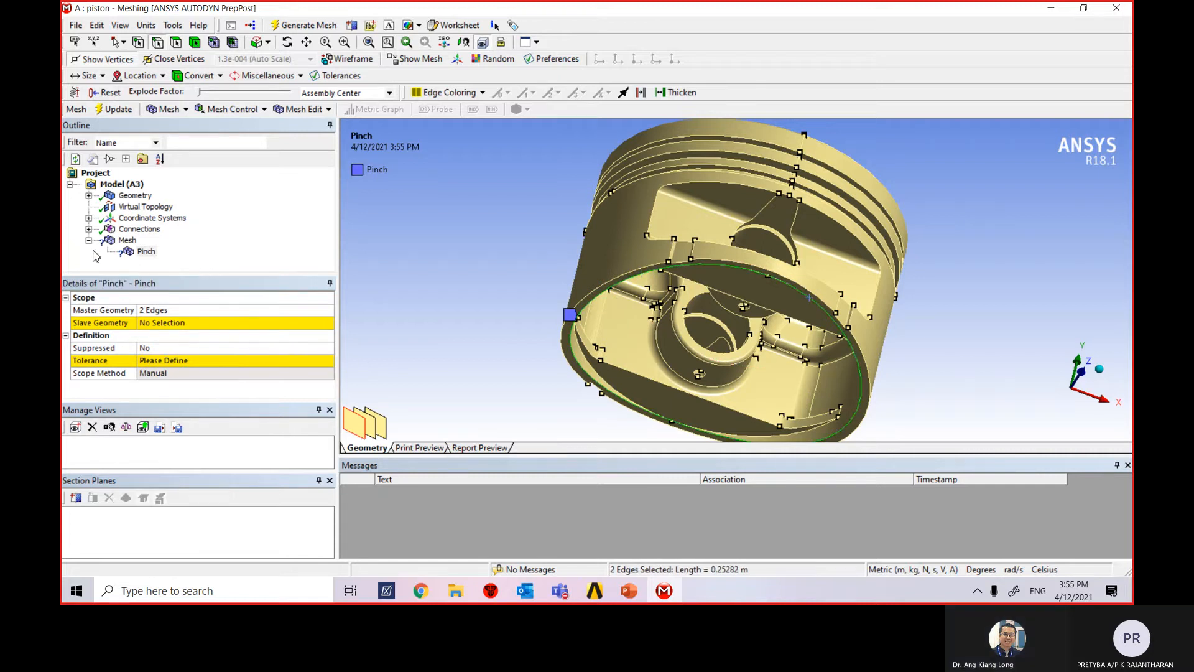
left_click(156, 325)
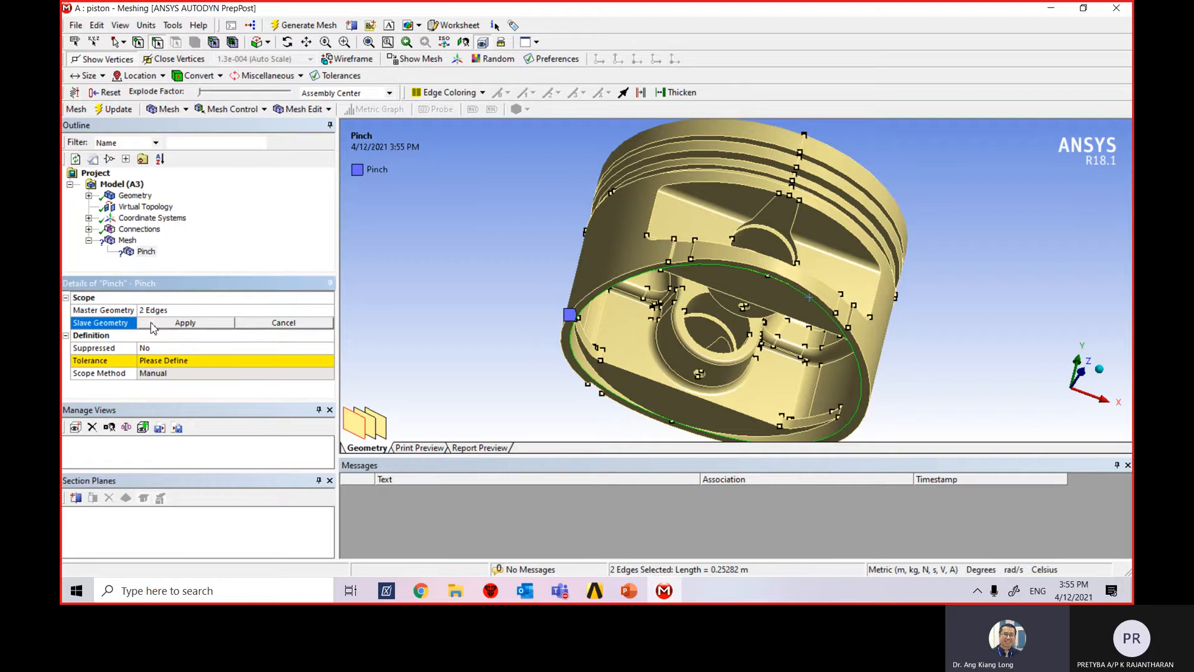
left_click(159, 324)
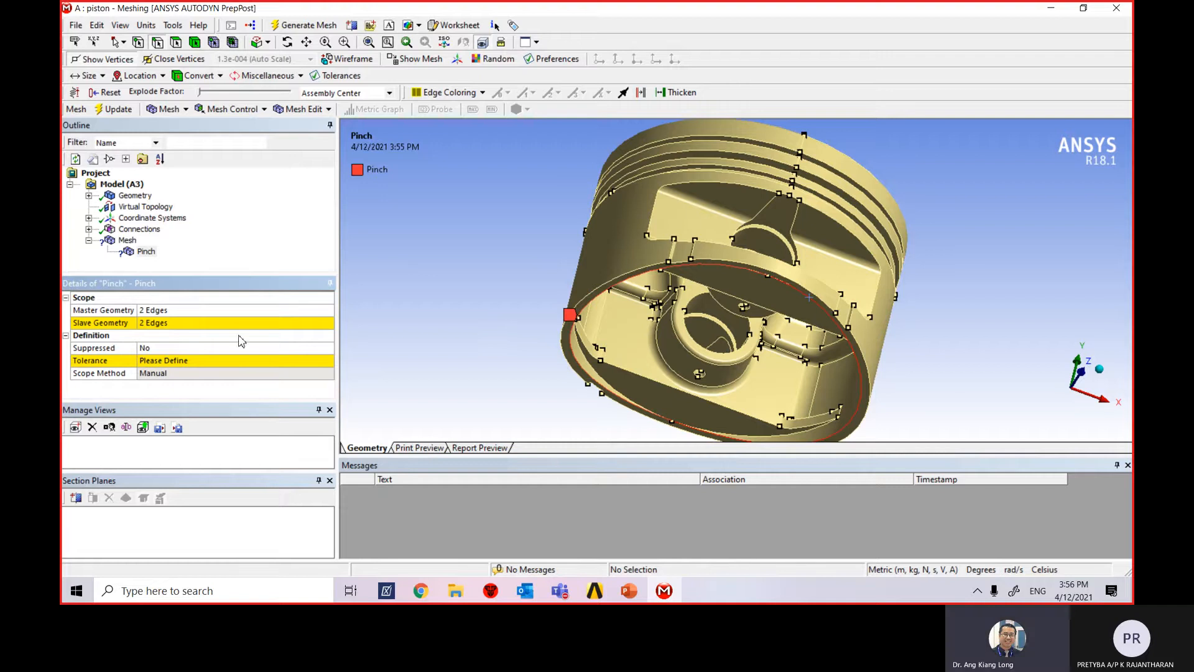
Reapply the current two-edge selection as the pinch's Slave Geometry
left_click(169, 360)
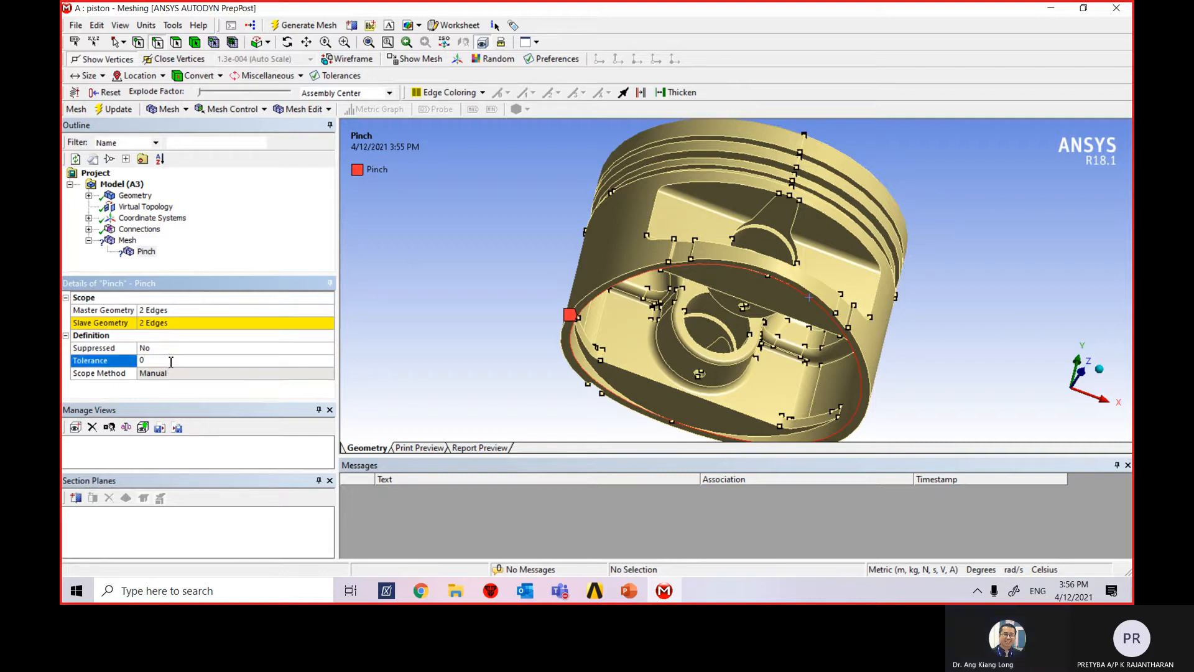
left_click(173, 324)
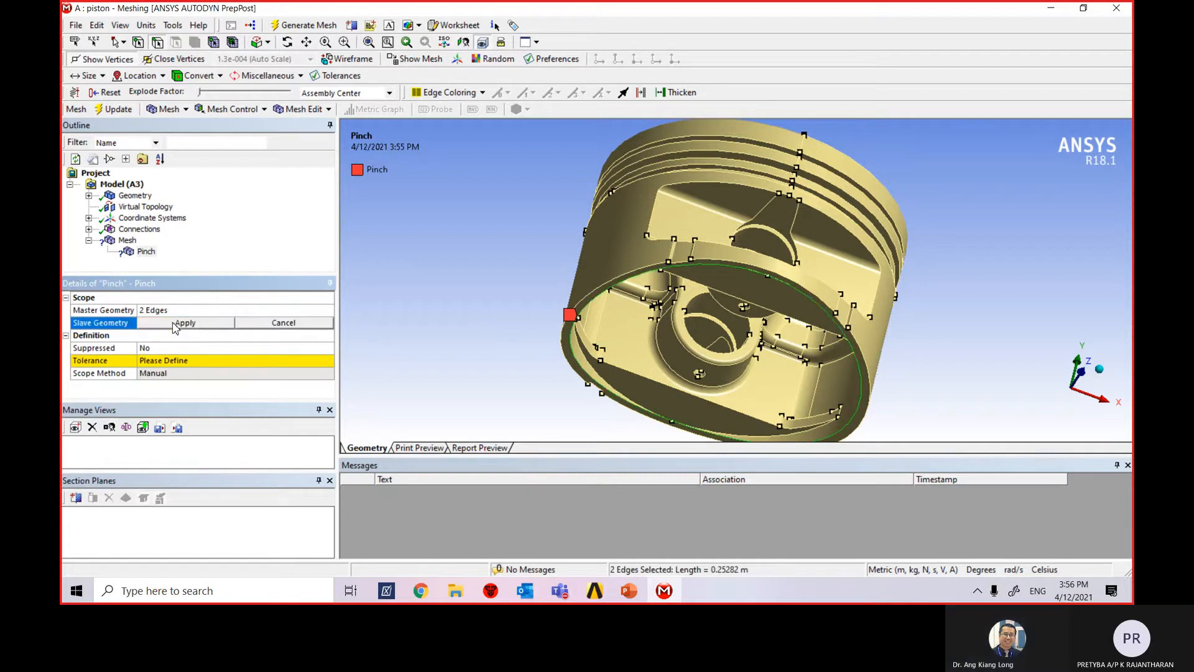
left_click(177, 325)
left_click(175, 327)
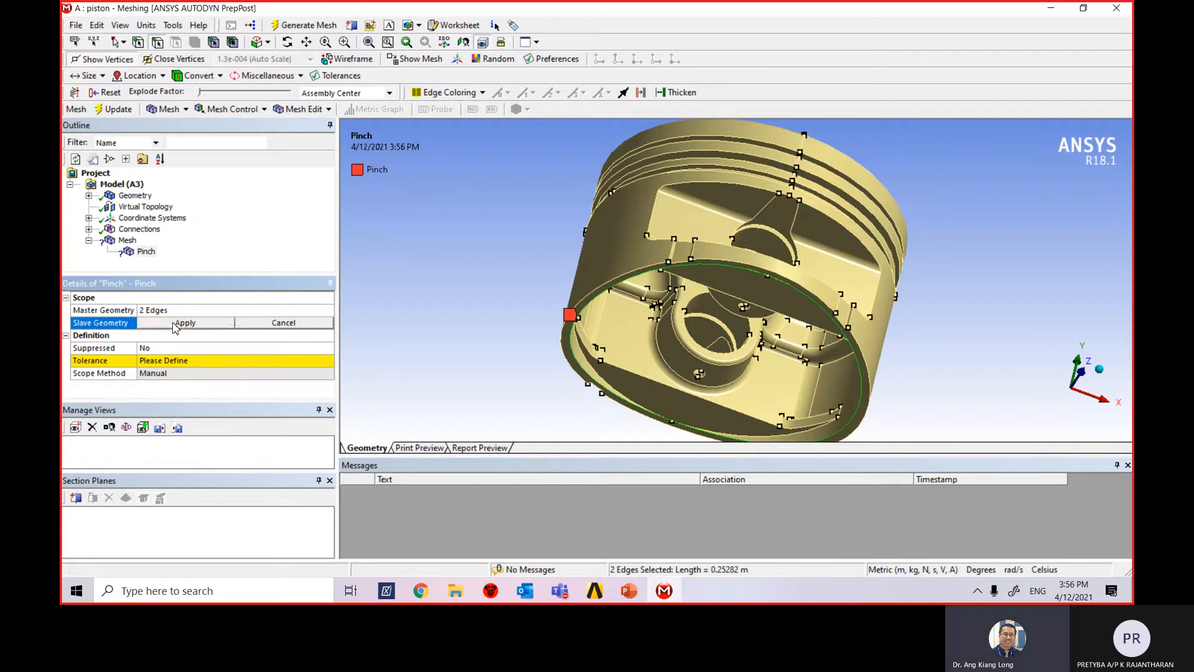
left_click(175, 324)
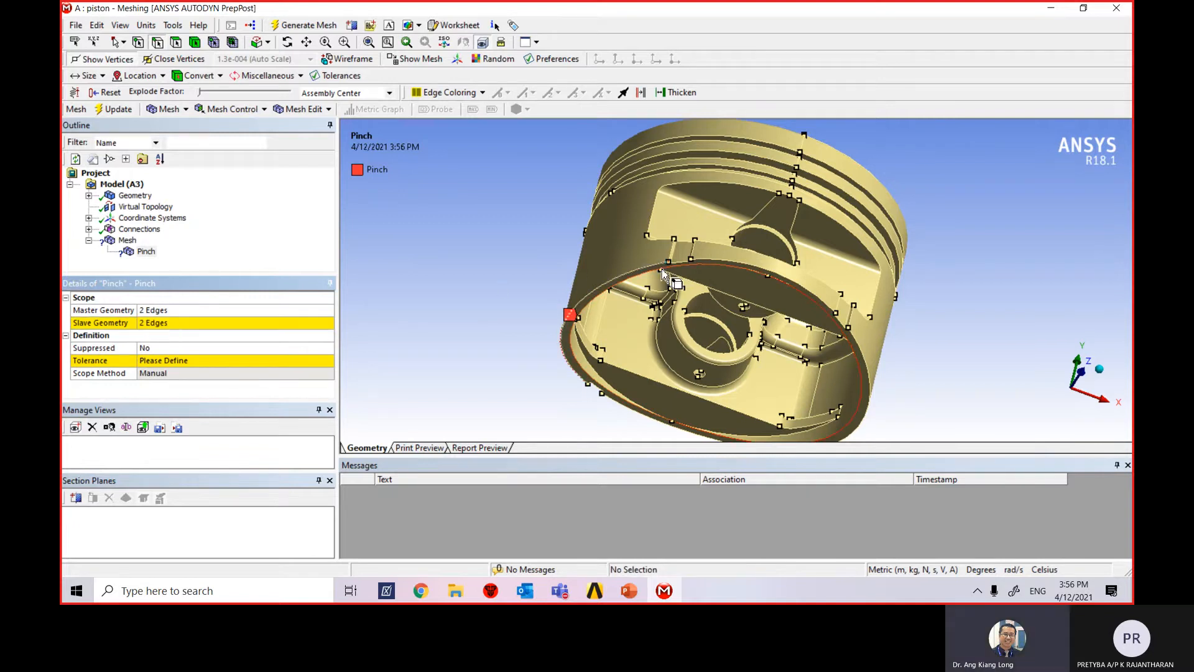
Set the pinch tolerance to 0.001 m and try to update the mesh
scroll(544, 267, "up", 5)
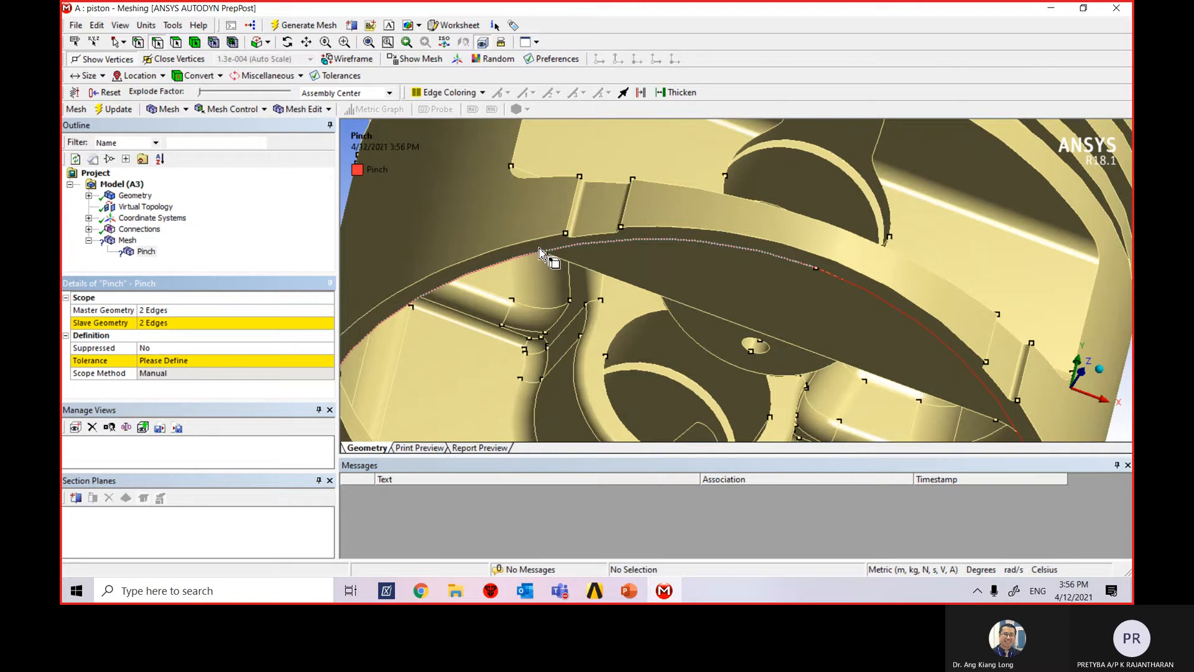
scroll(540, 249, "down", 2)
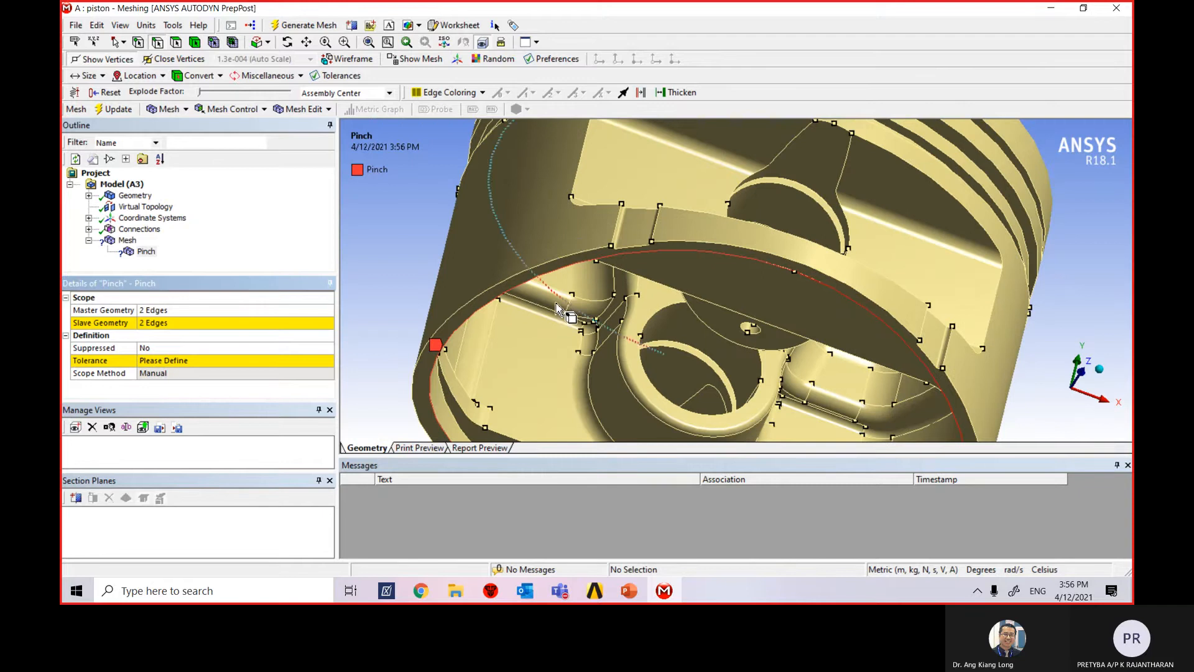
scroll(579, 354, "down", 2)
scroll(579, 359, "down", 2)
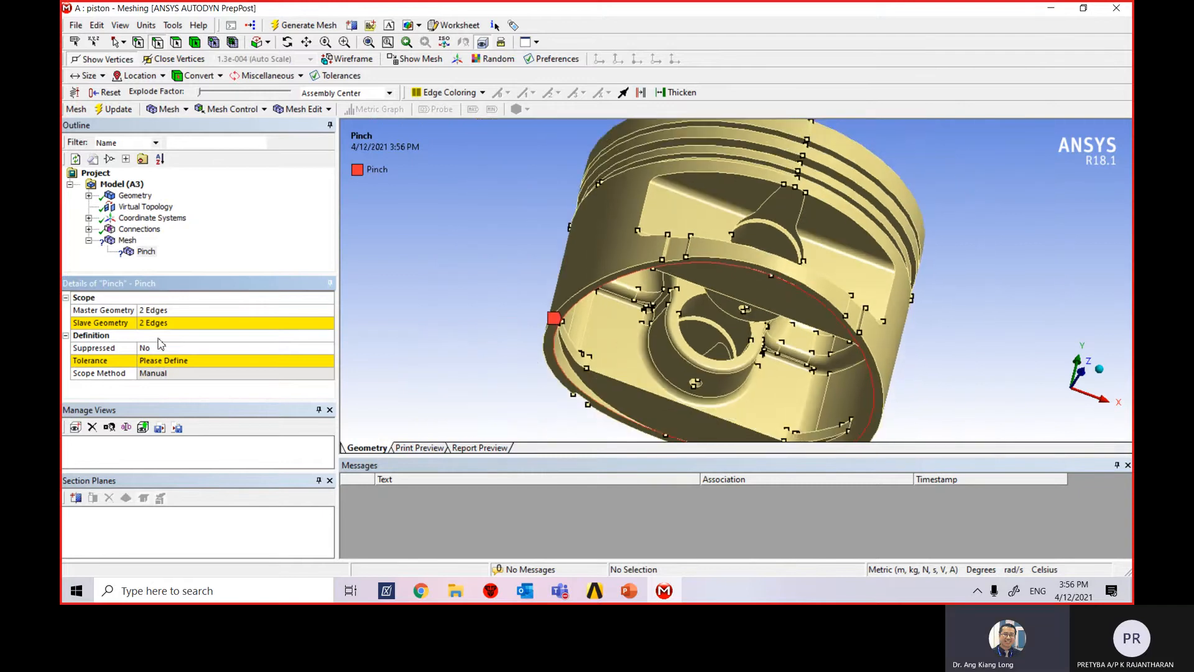
left_click(166, 361)
left_click(188, 362)
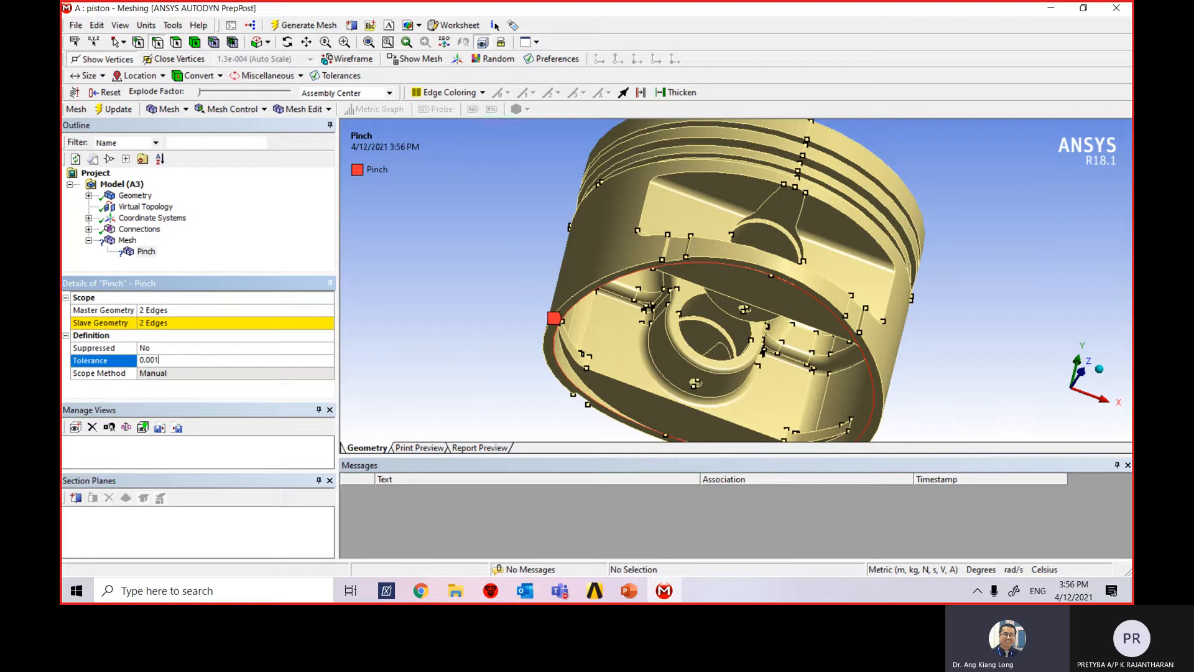
left_click(214, 394)
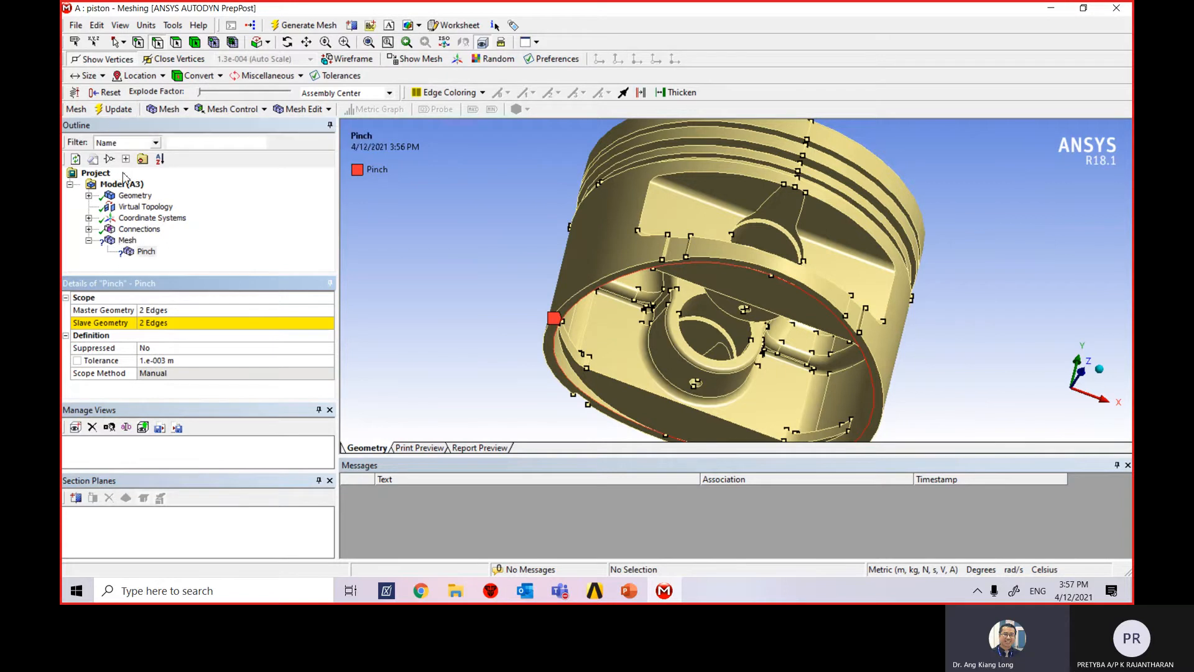
left_click(117, 113)
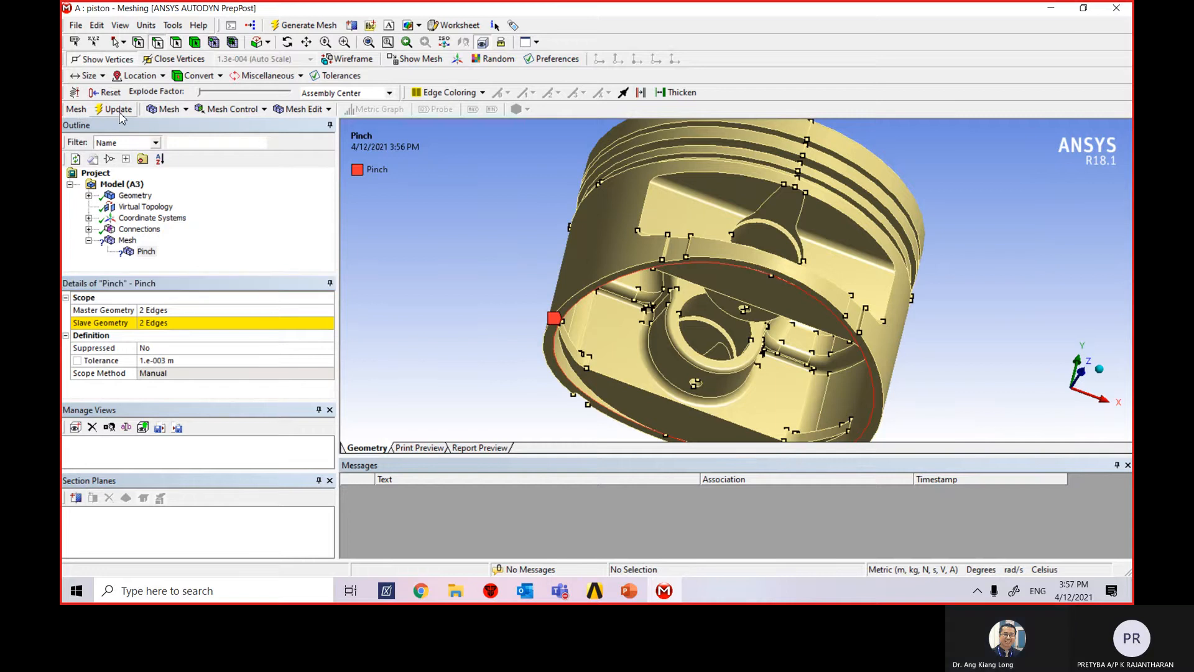
Reselect the two inner edges of the piston's bottom rim and apply them as the pinch's Slave Geometry
left_click(185, 336)
left_click(186, 323)
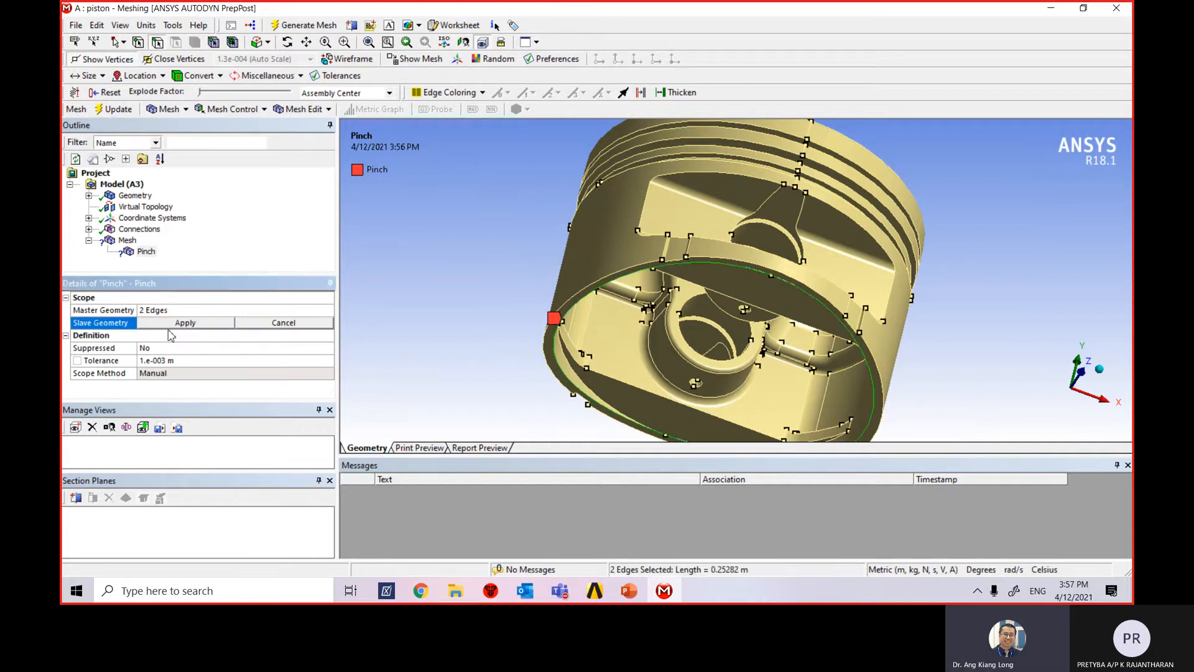
left_click(677, 268)
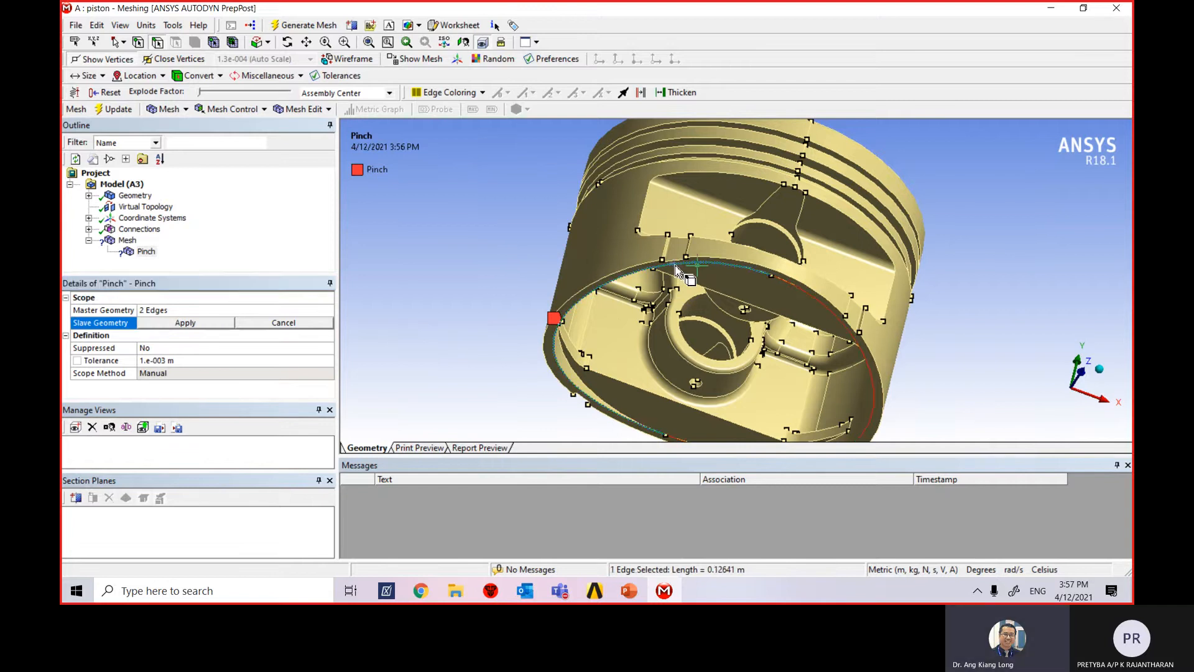
left_click(795, 287, "ctrl")
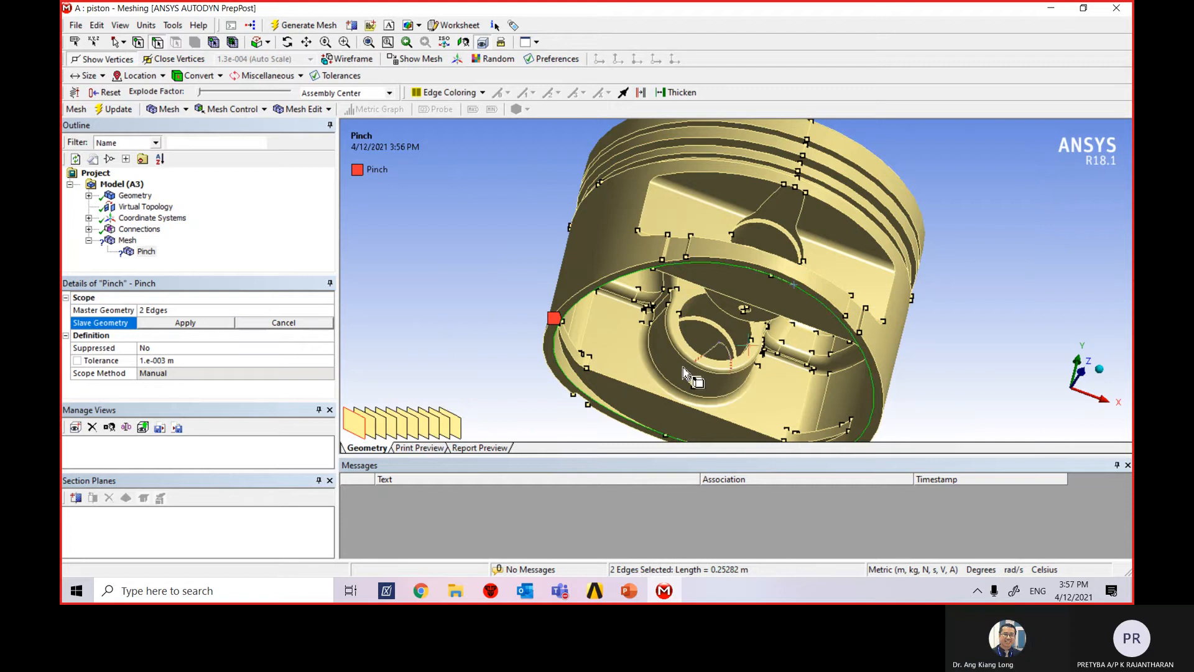
left_click(170, 323)
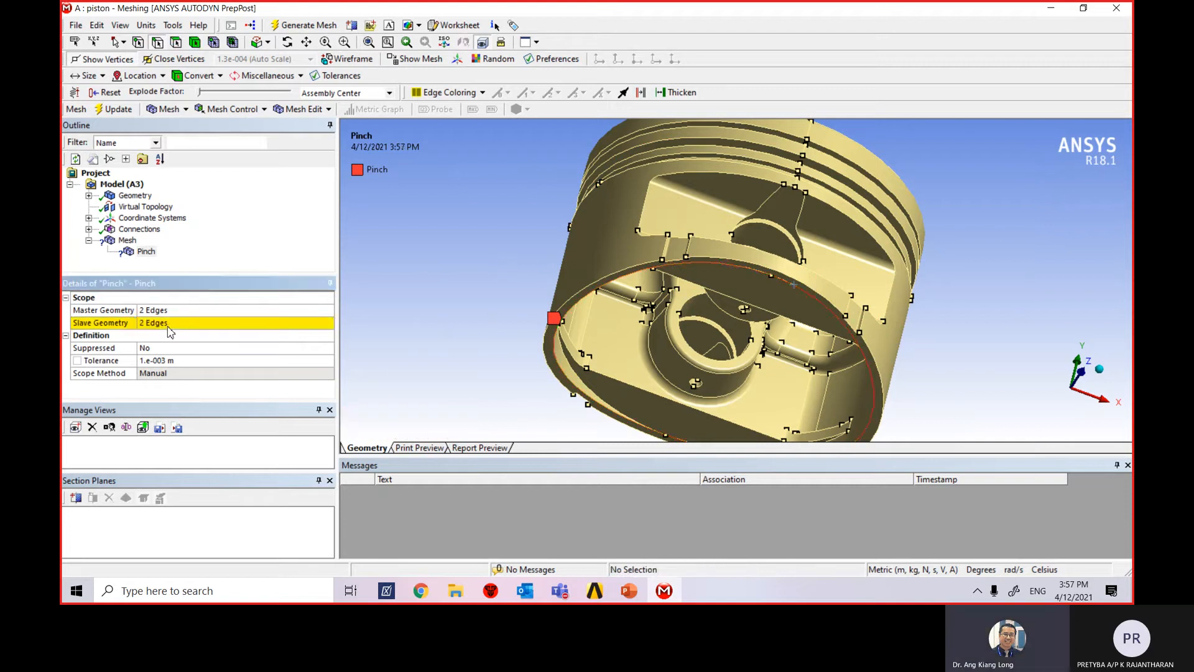
Clear the slave selection, pick both inner bottom-rim edges again on the piston, and apply them as Slave Geometry
left_click(205, 324)
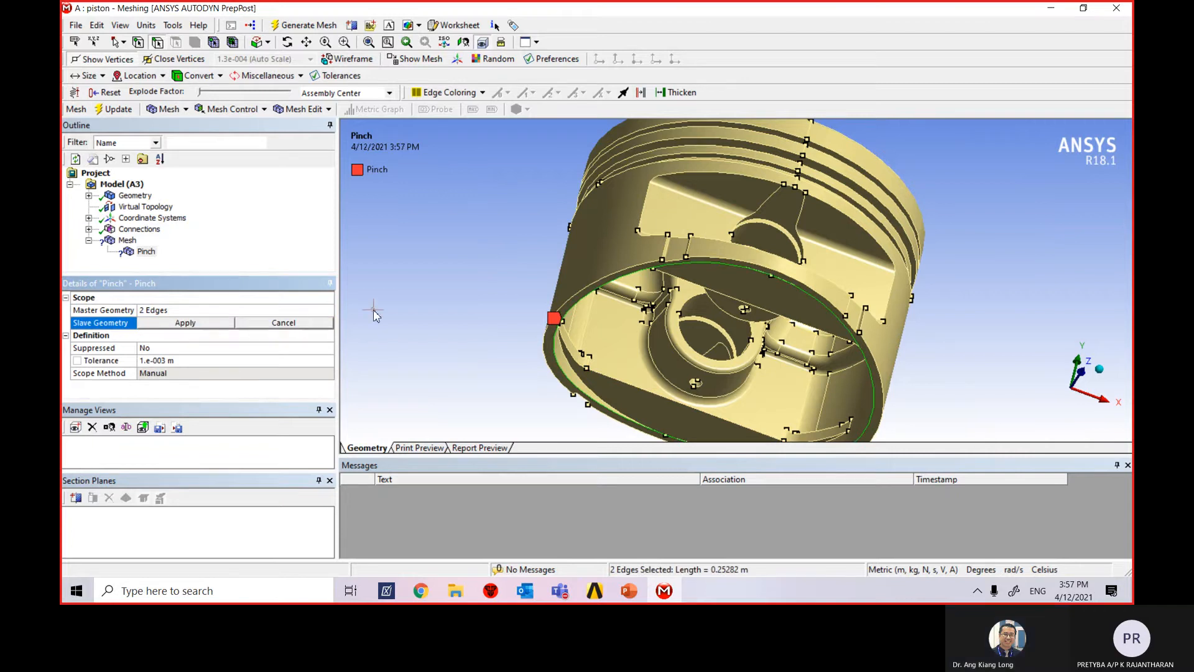
left_click(494, 365)
middle_click_drag(554, 392, 625, 418)
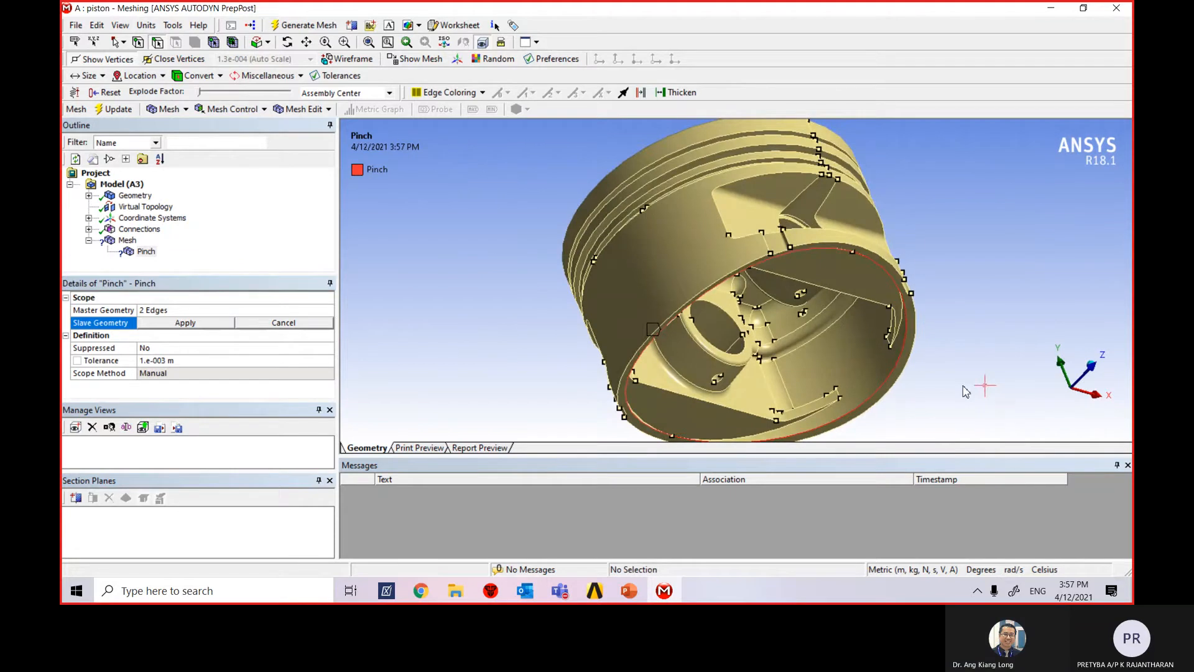
scroll(925, 261, "up", 5)
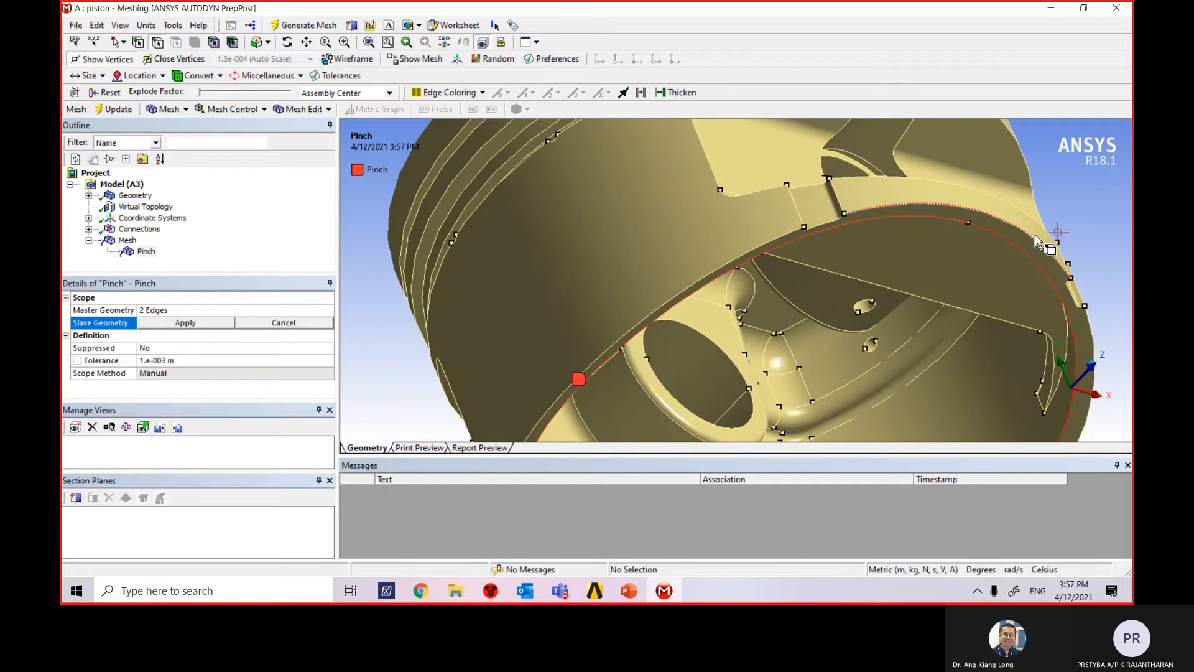
scroll(1014, 255, "down", 3)
middle_click_drag(1009, 382, 852, 394)
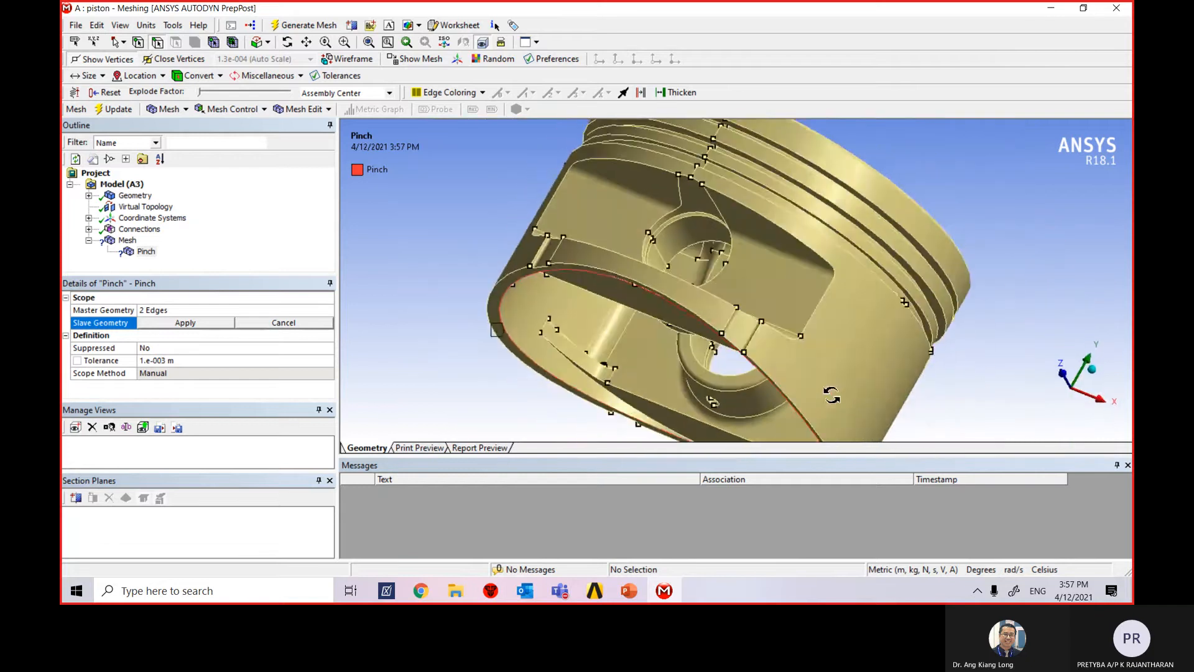
left_click(533, 364)
left_click(475, 377)
left_click(533, 364)
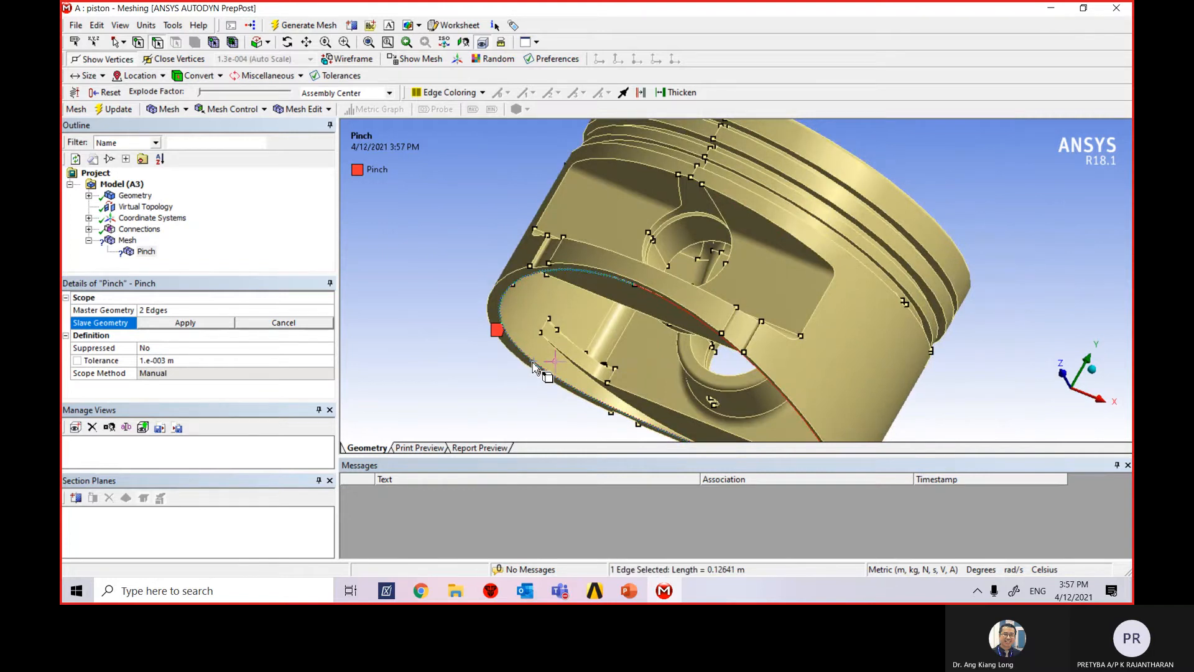
middle_click_drag(494, 419, 622, 388)
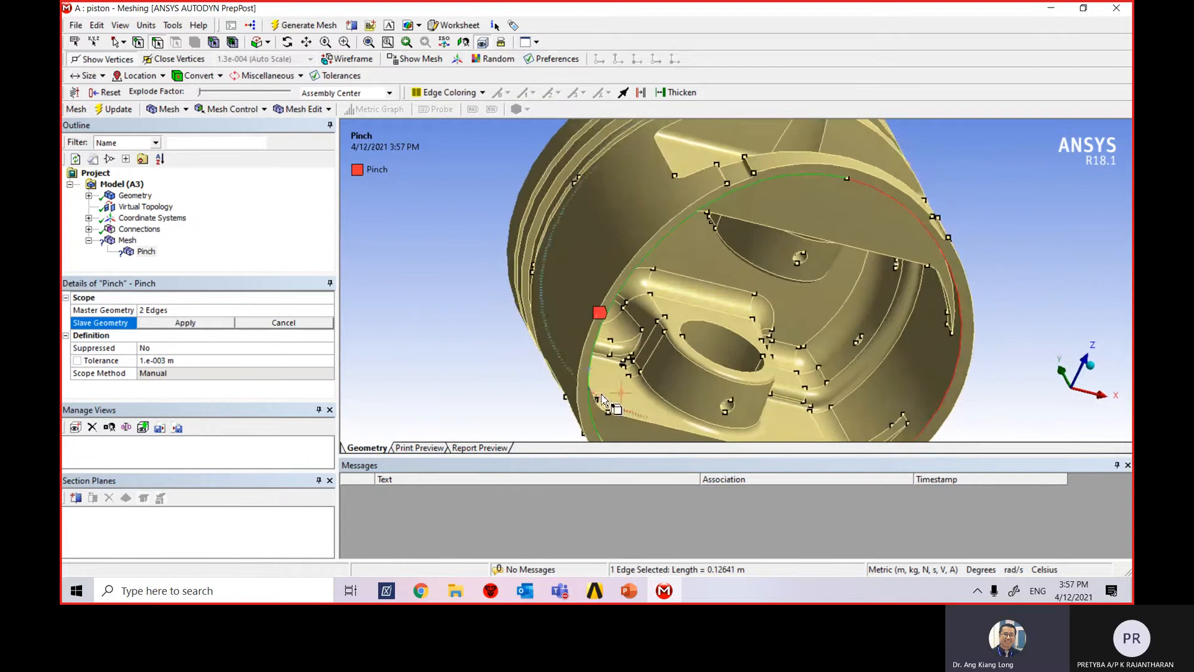
left_click(955, 389, "ctrl")
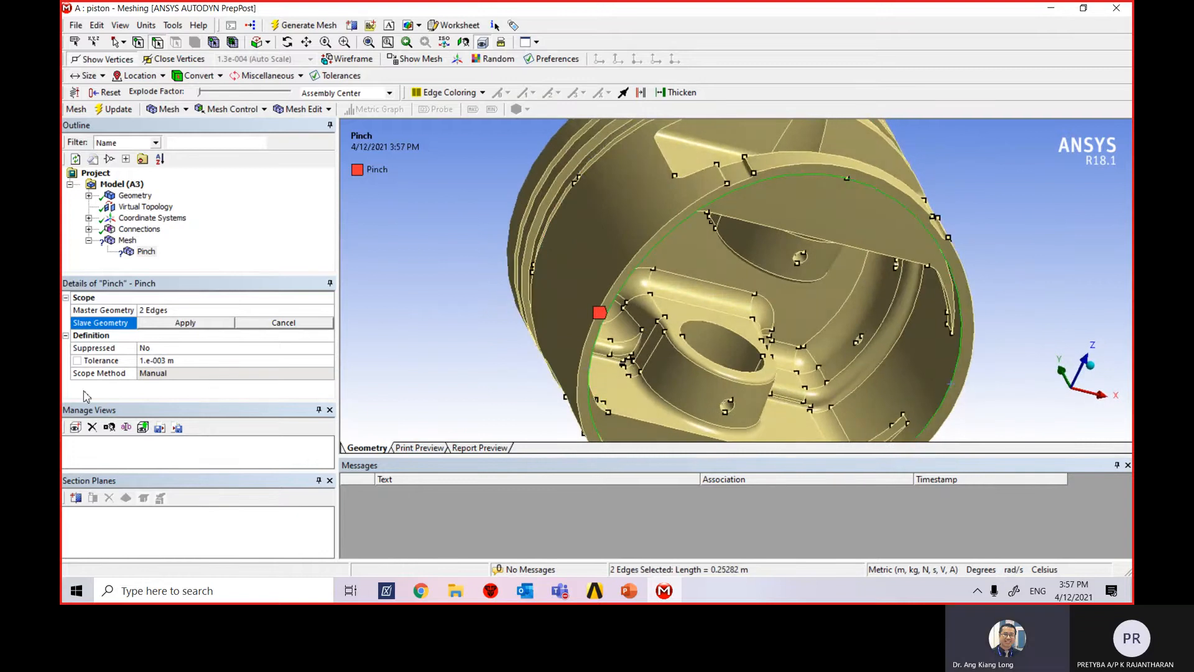
left_click(193, 323)
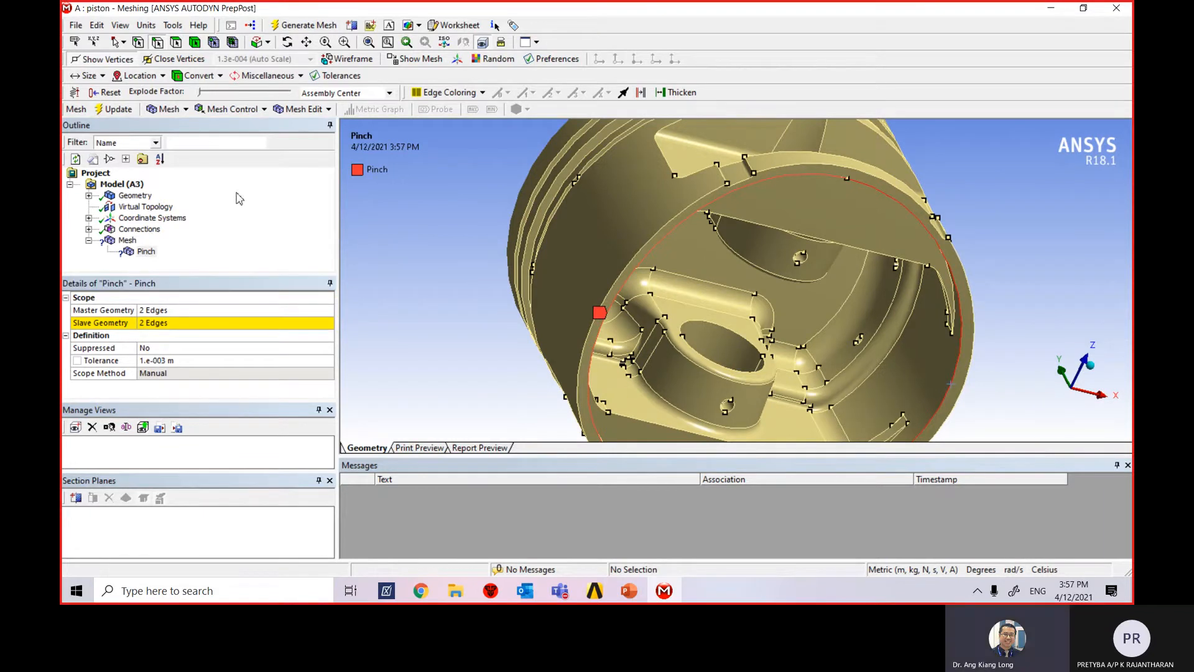
middle_click_drag(470, 280, 437, 305)
scroll(915, 390, "down", 3)
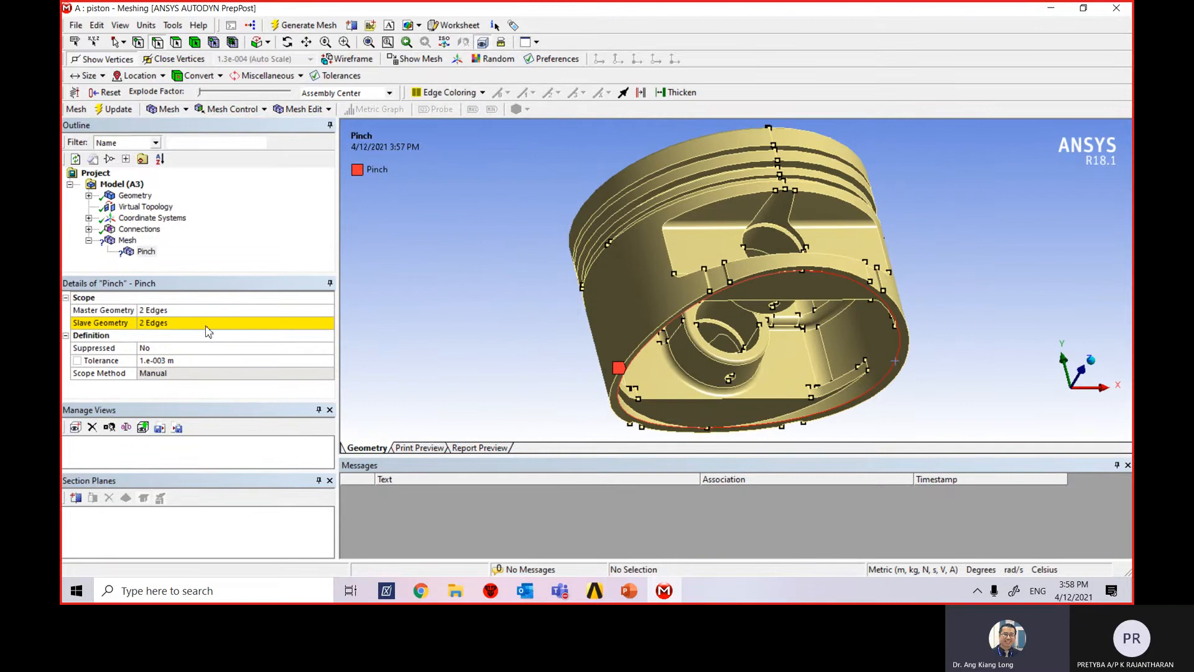
Reapply the piston's two inner bottom-rim edges as the pinch's Slave Geometry
left_click(151, 326)
left_click(314, 324)
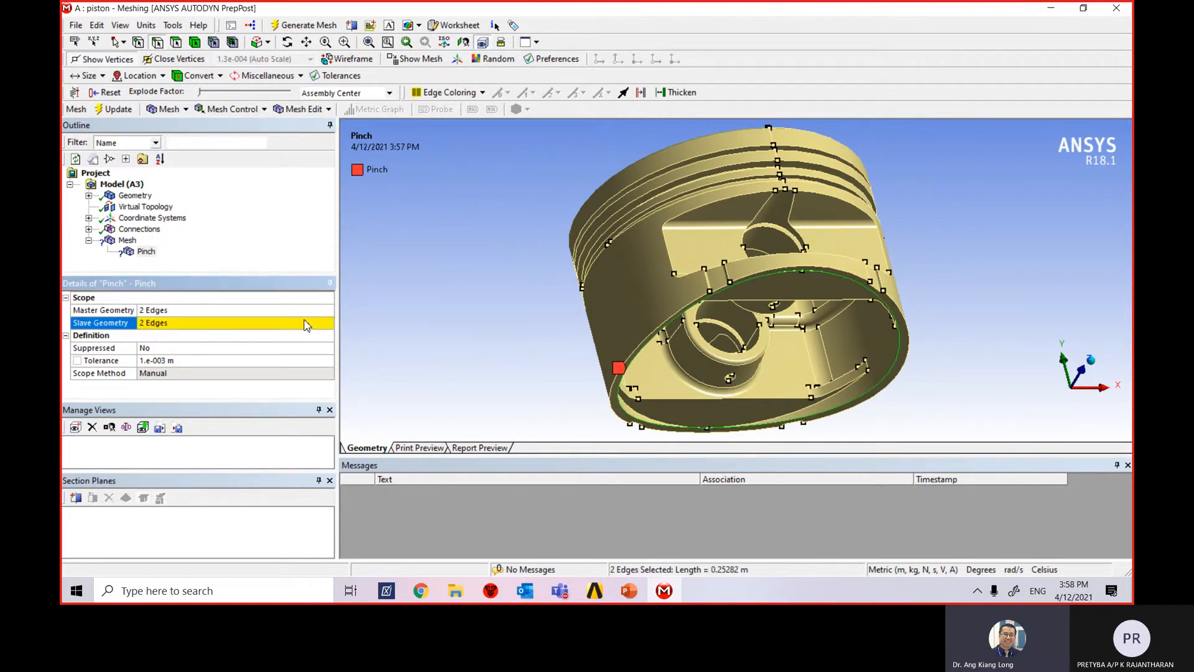
left_click(182, 322)
left_click(503, 332)
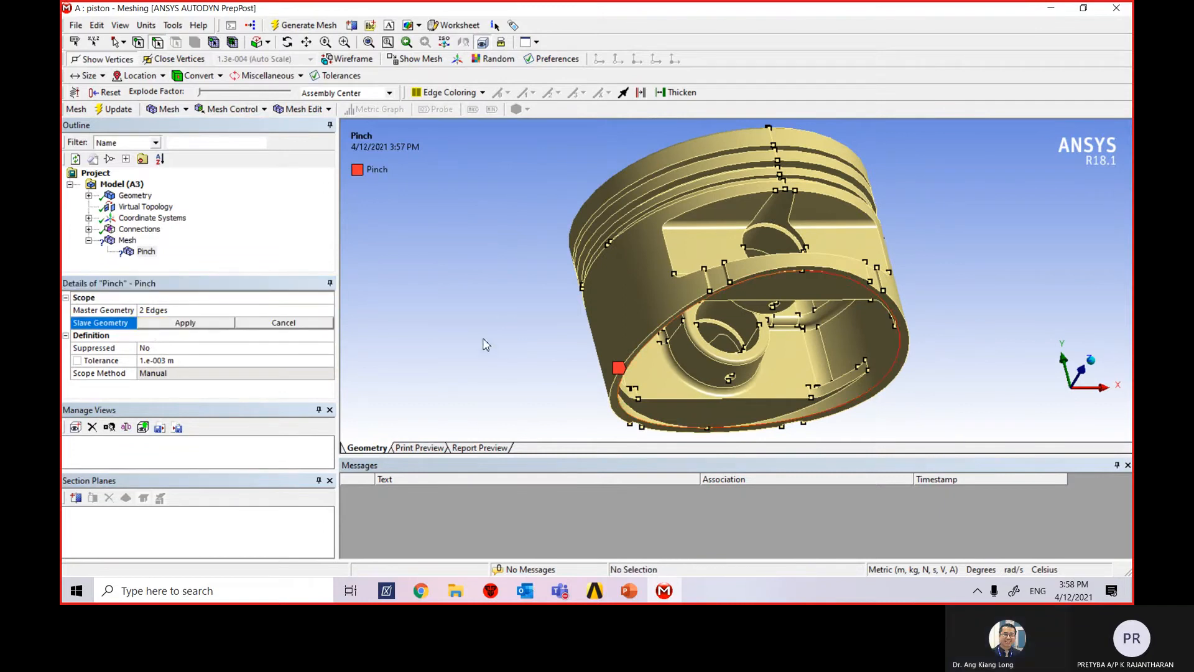
left_click(181, 324)
left_click(181, 325)
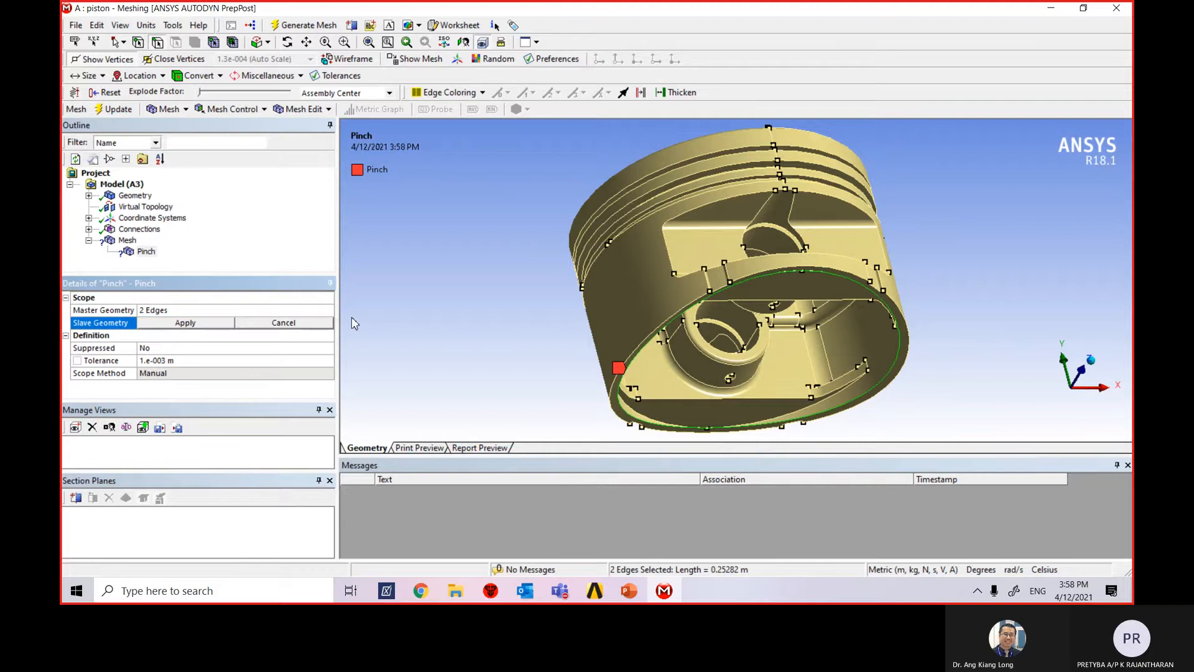
Pick the two inner edges of the piston's bottom rim for the pinch's Master Geometry
left_click(168, 314)
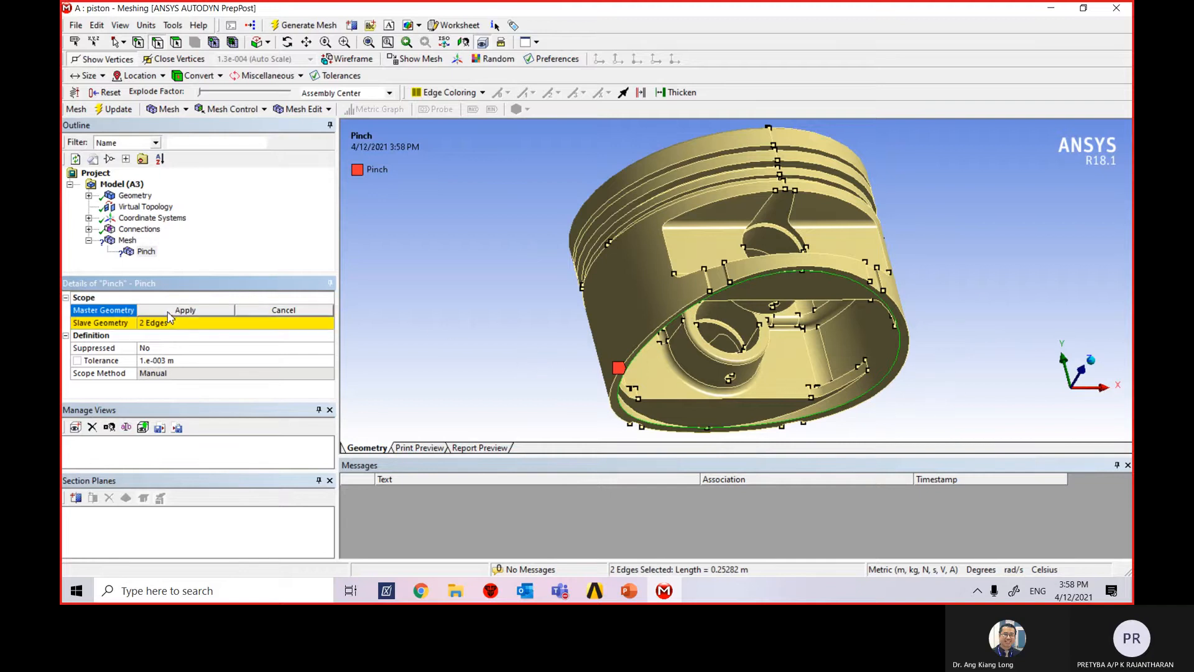
middle_click_drag(862, 425, 831, 418)
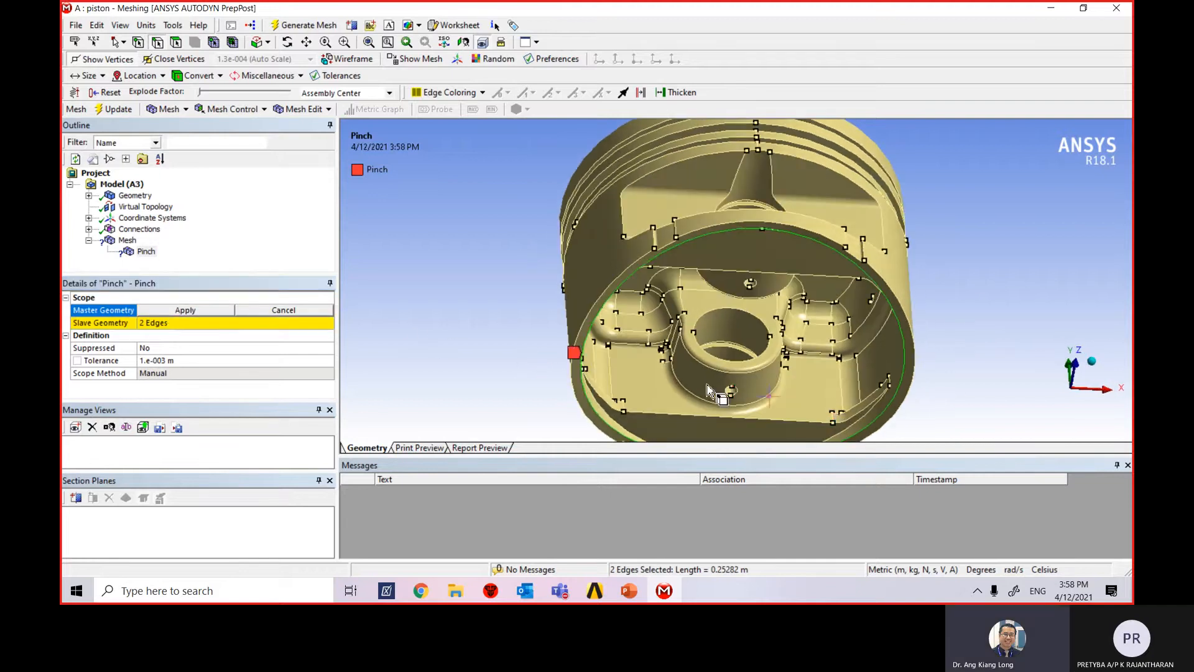
left_click(396, 233)
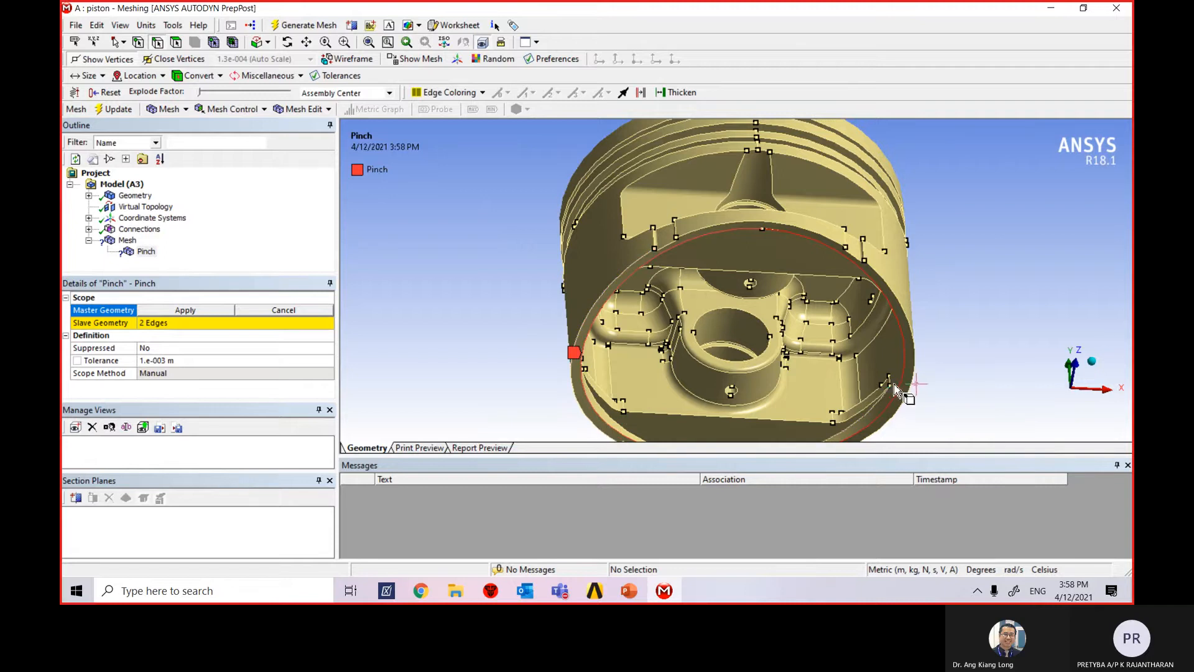
middle_click_drag(907, 394, 638, 359)
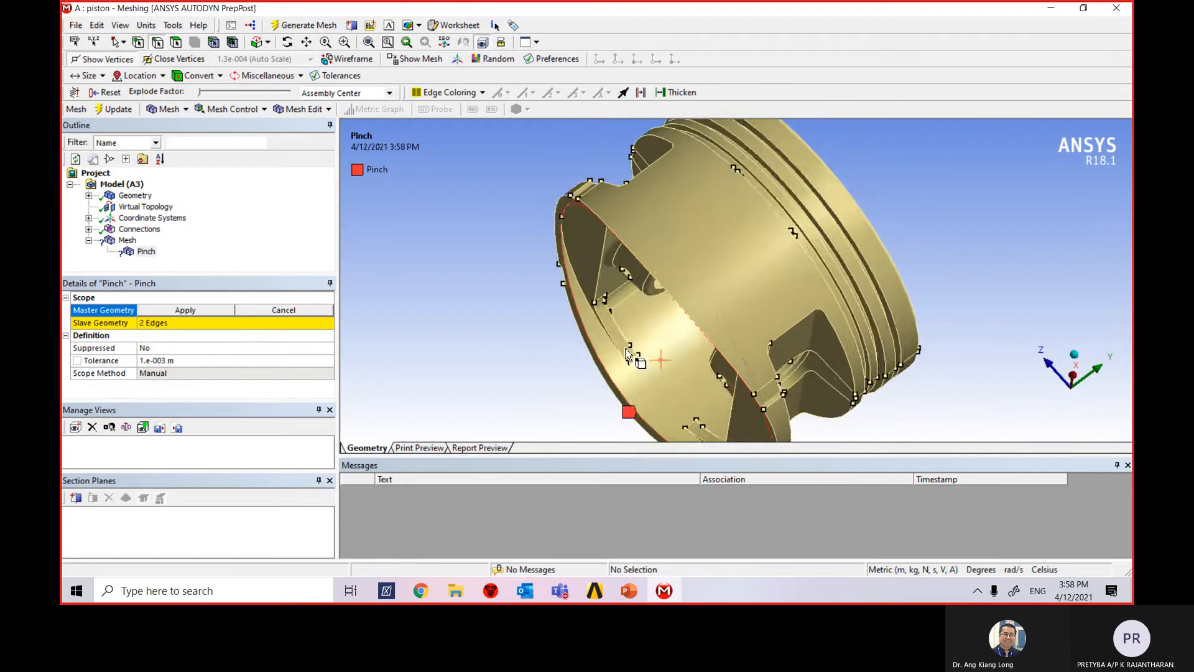
scroll(551, 259, "down", 2)
scroll(560, 263, "up", 2)
scroll(563, 265, "up", 3)
middle_click_drag(565, 274, 642, 288)
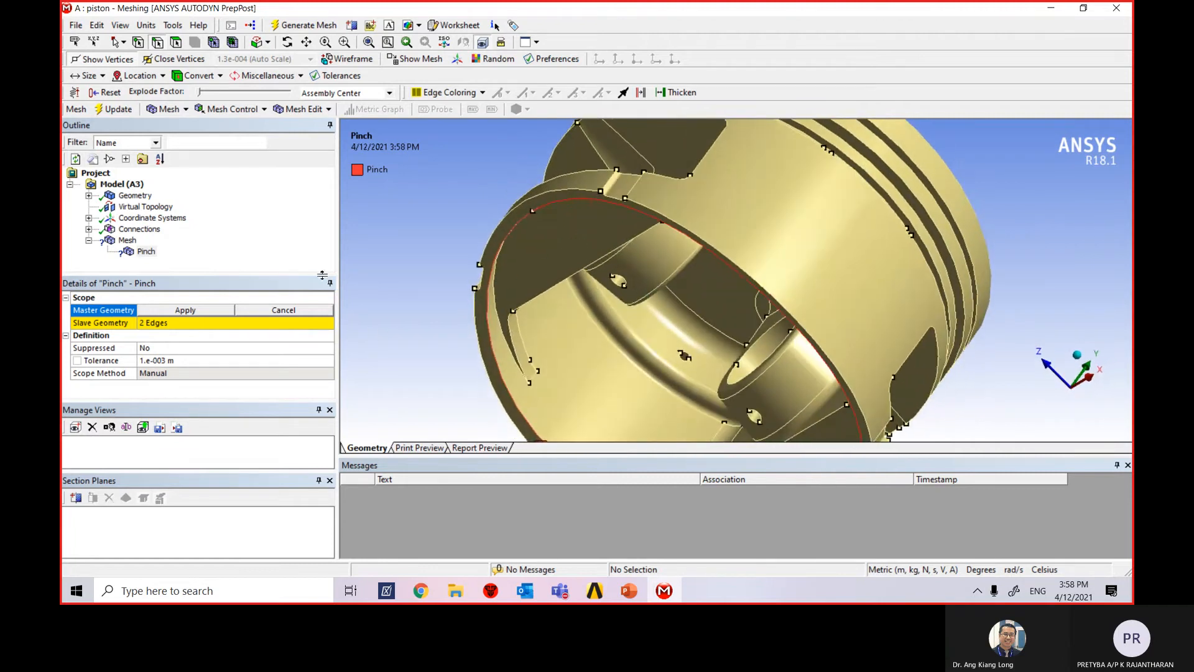
left_click(497, 365)
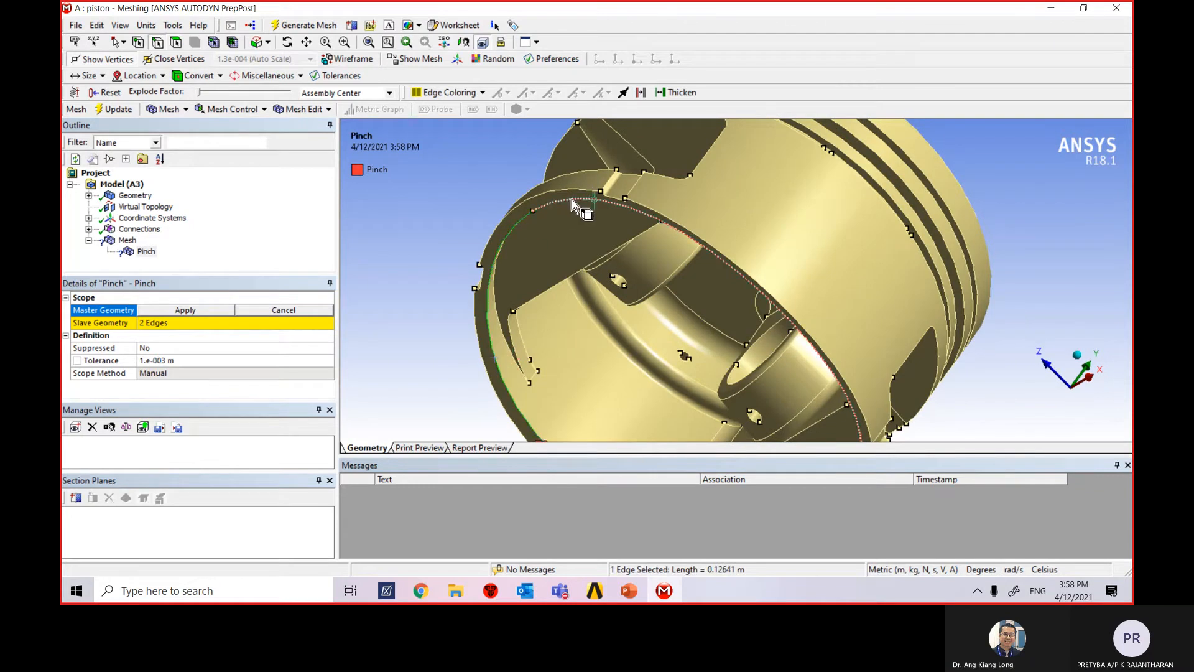
left_click(411, 305)
Reselect the same two inner bottom-rim edges and apply them as the pinch's Slave Geometry
left_click(201, 330)
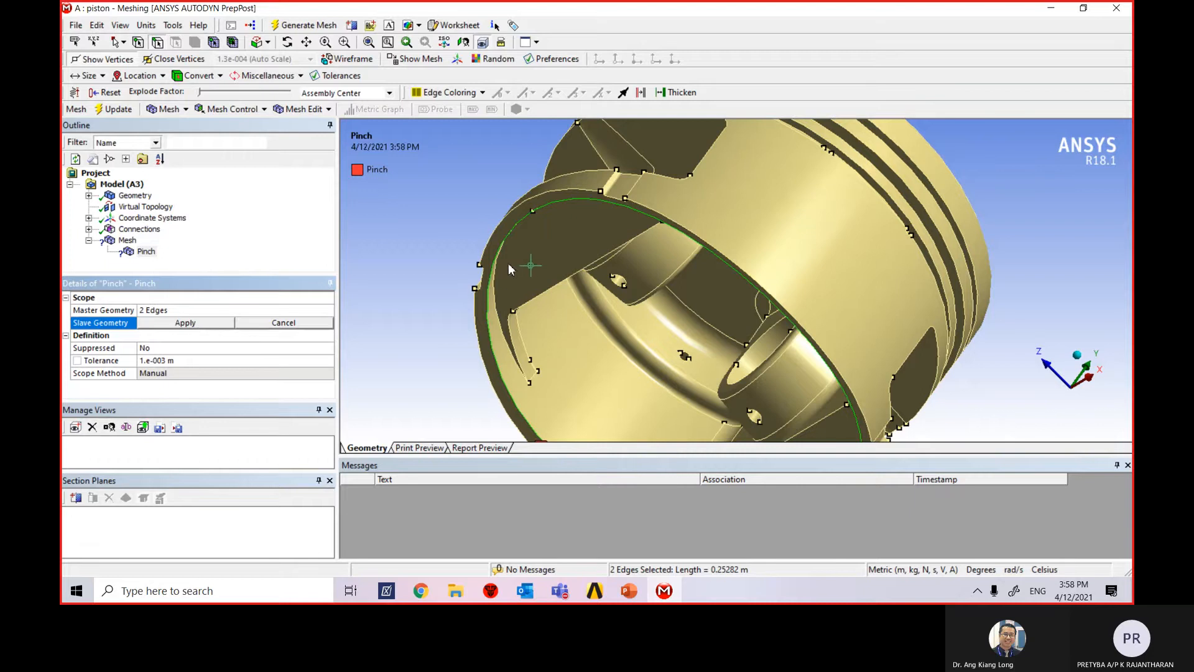
left_click(513, 235)
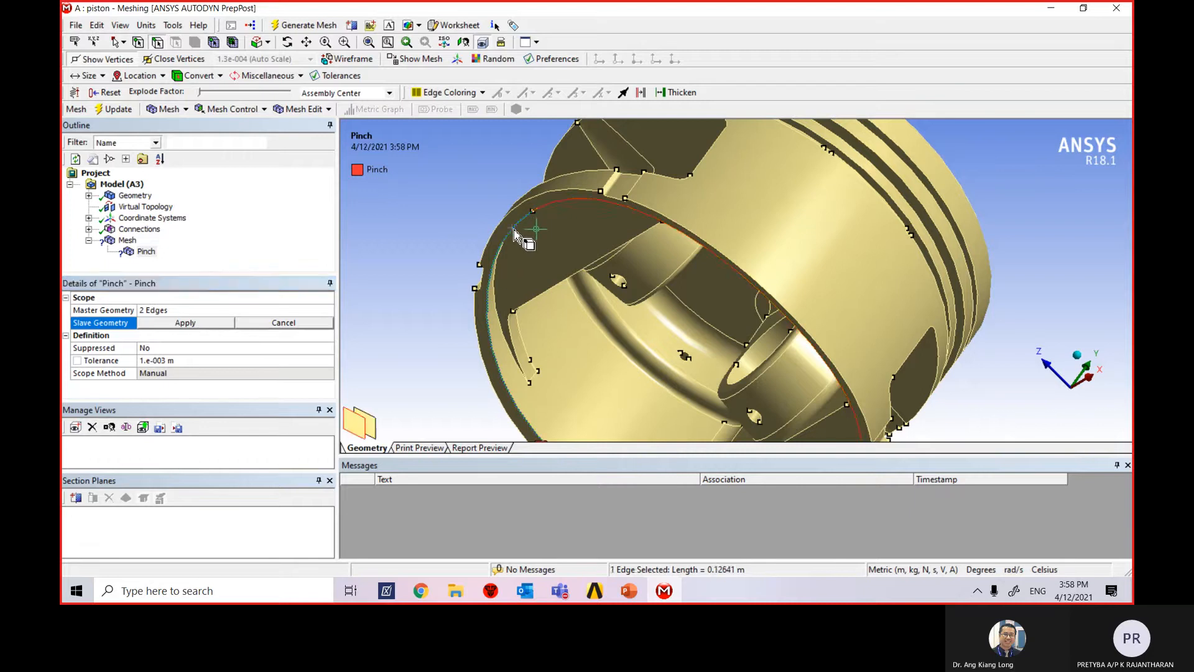
left_click(568, 207, "ctrl")
left_click(192, 324)
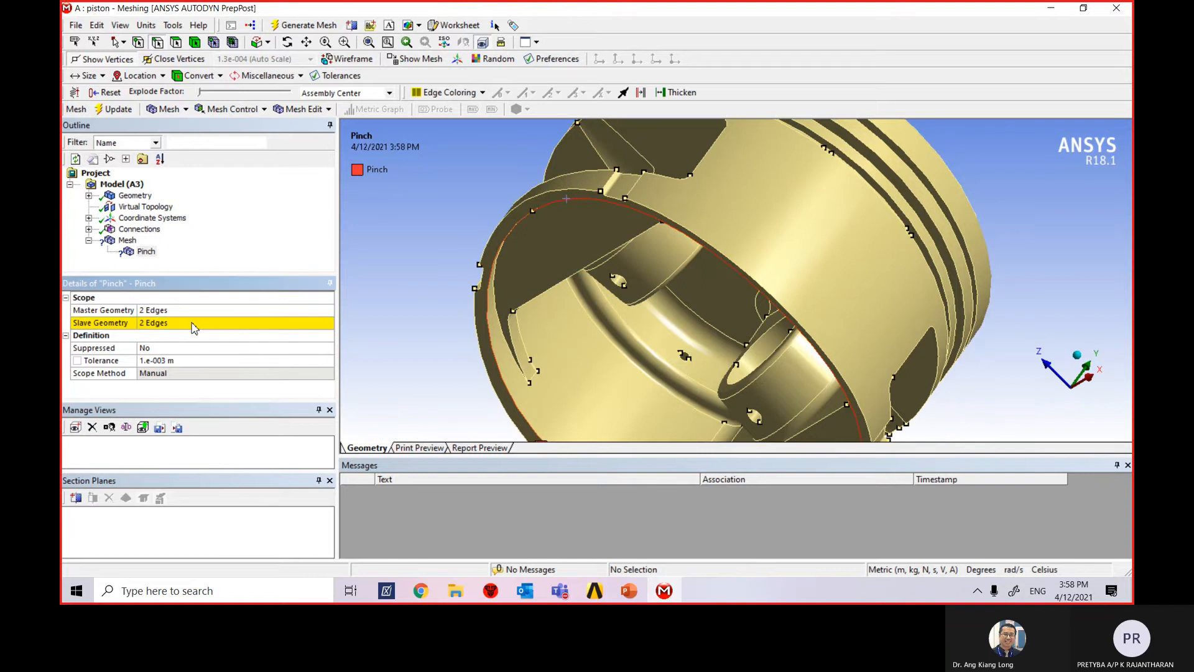
middle_click_drag(410, 333, 439, 375)
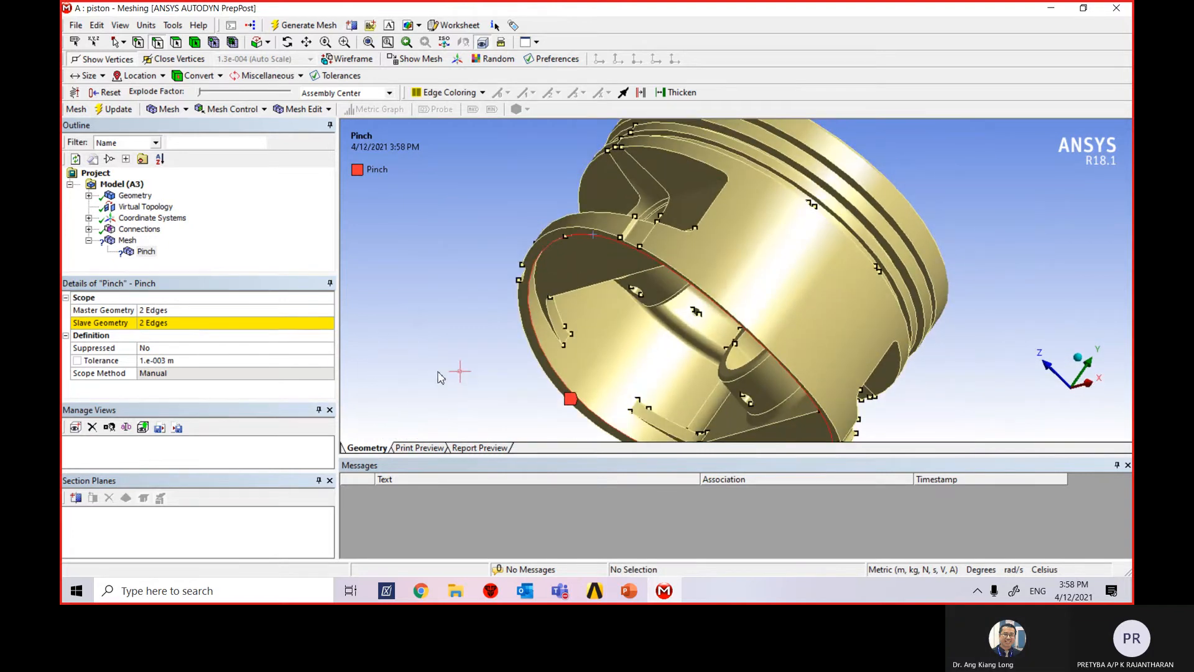
Replace the pinch's Slave Geometry with three outer edges of the piston's bottom rim
left_click(152, 323)
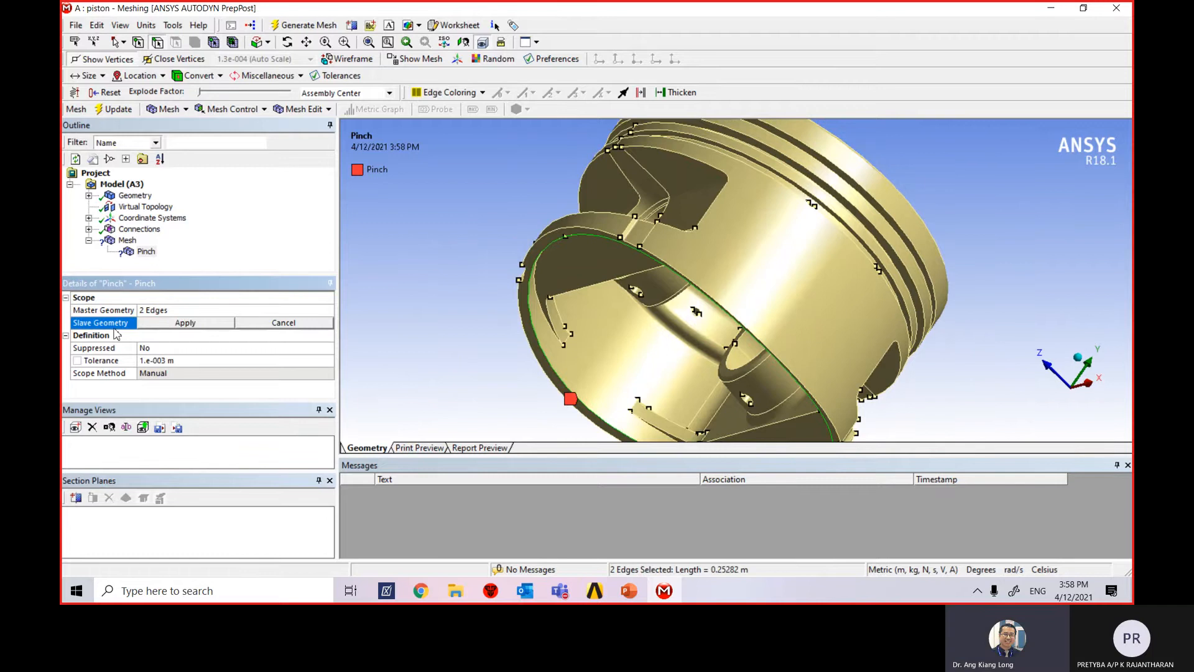
left_click(582, 230)
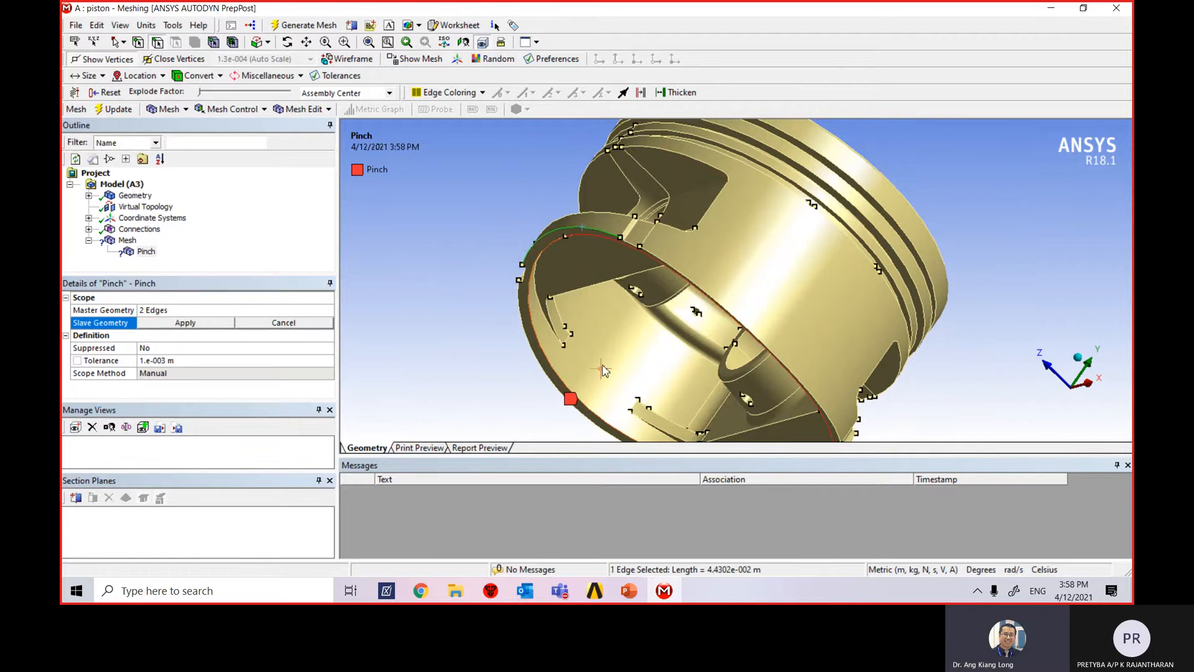
left_click(534, 339, "ctrl")
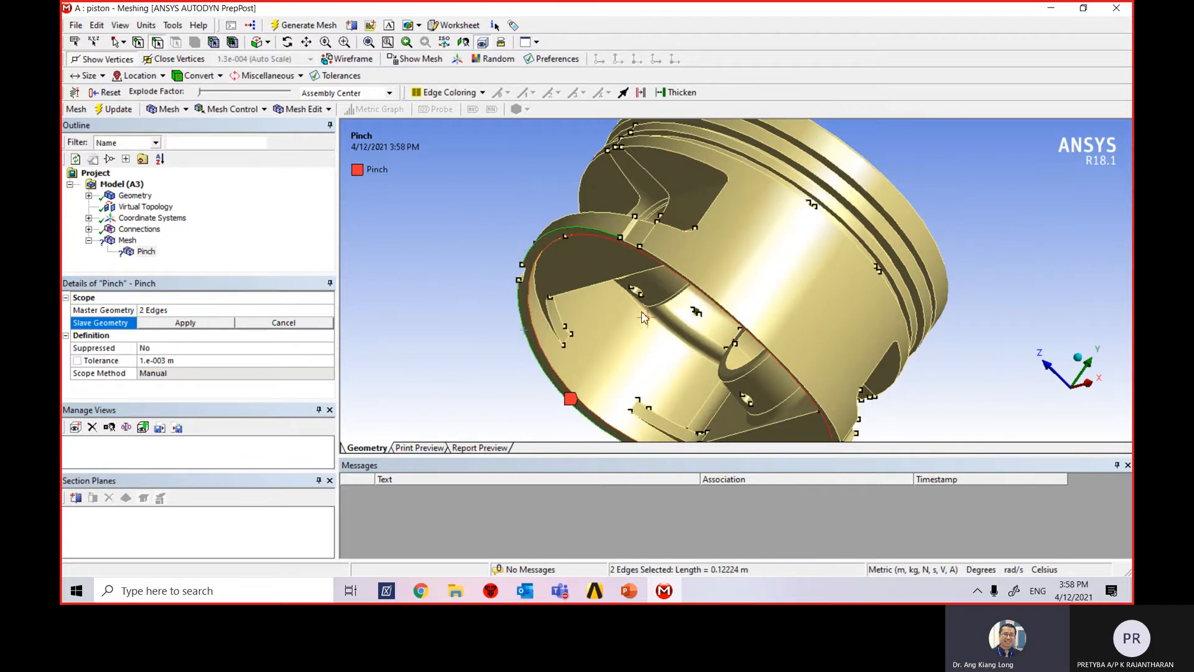
left_click(713, 302, "ctrl")
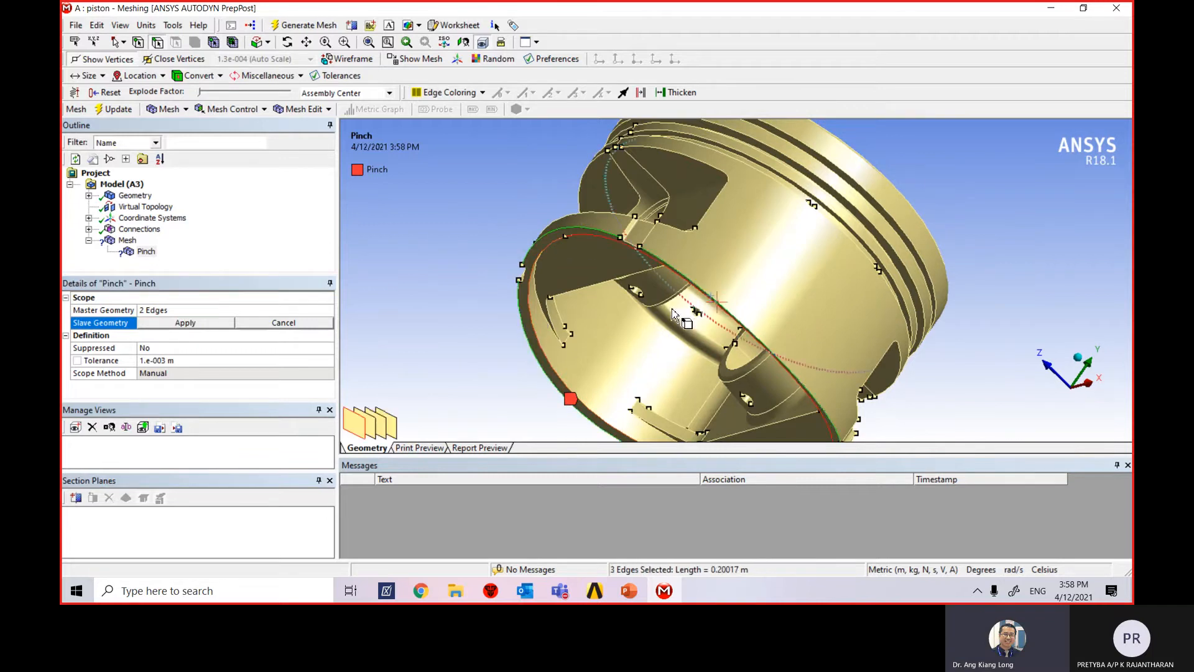
left_click(185, 322)
Select all four outer edges around the piston's bottom rim and apply them as the pinch's Slave Geometry
middle_click_drag(454, 360, 546, 371)
scroll(830, 418, "down", 2)
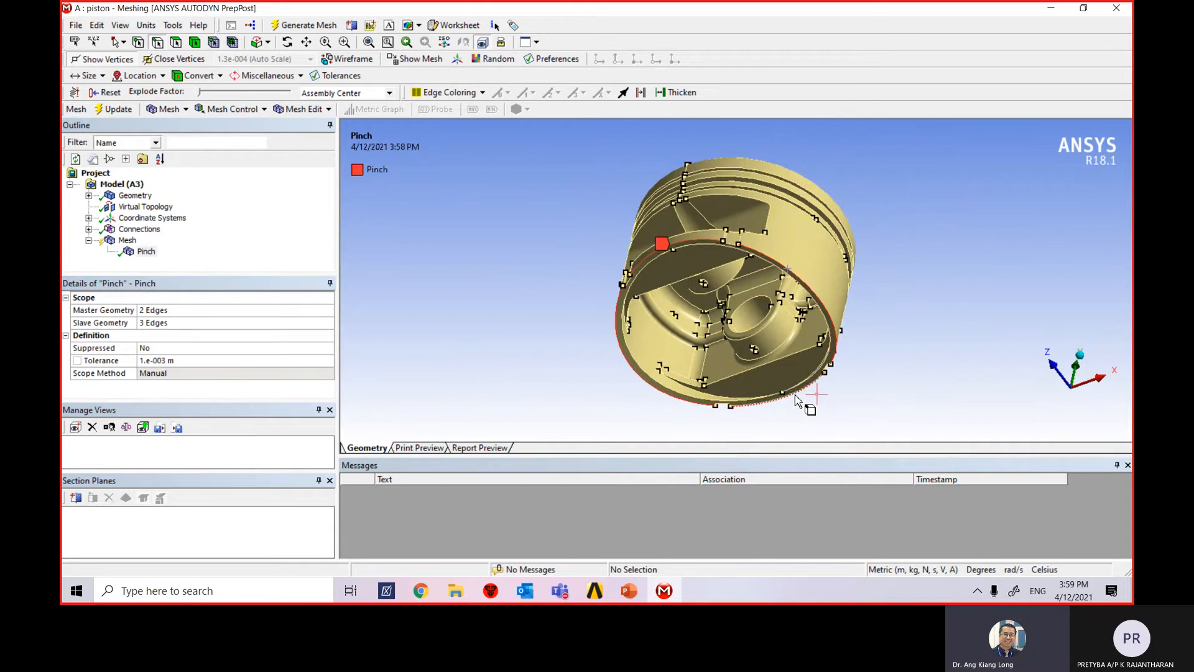
left_click(824, 366)
left_click(830, 324, "ctrl")
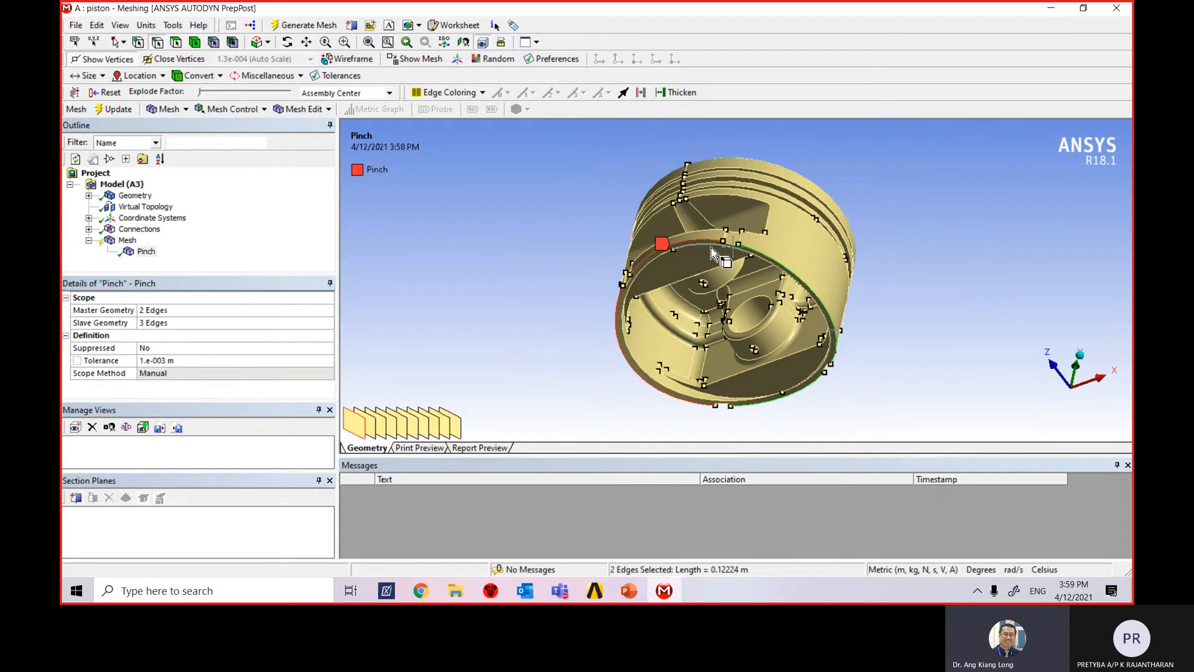
left_click(708, 249, "ctrl")
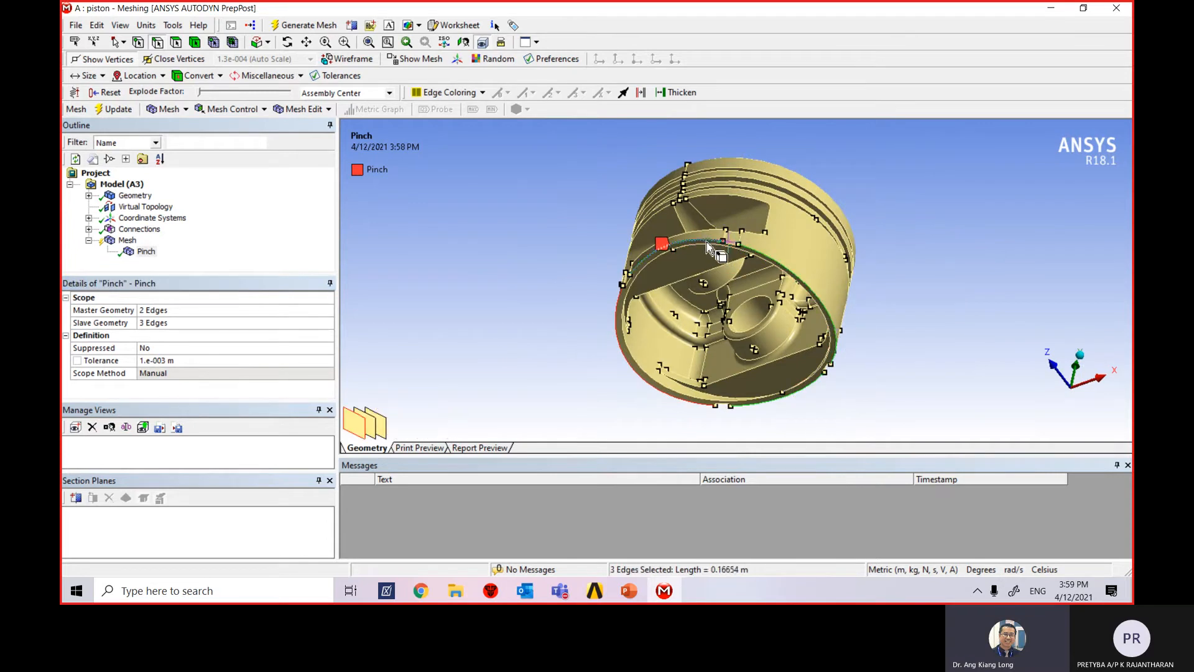
left_click(617, 332, "ctrl")
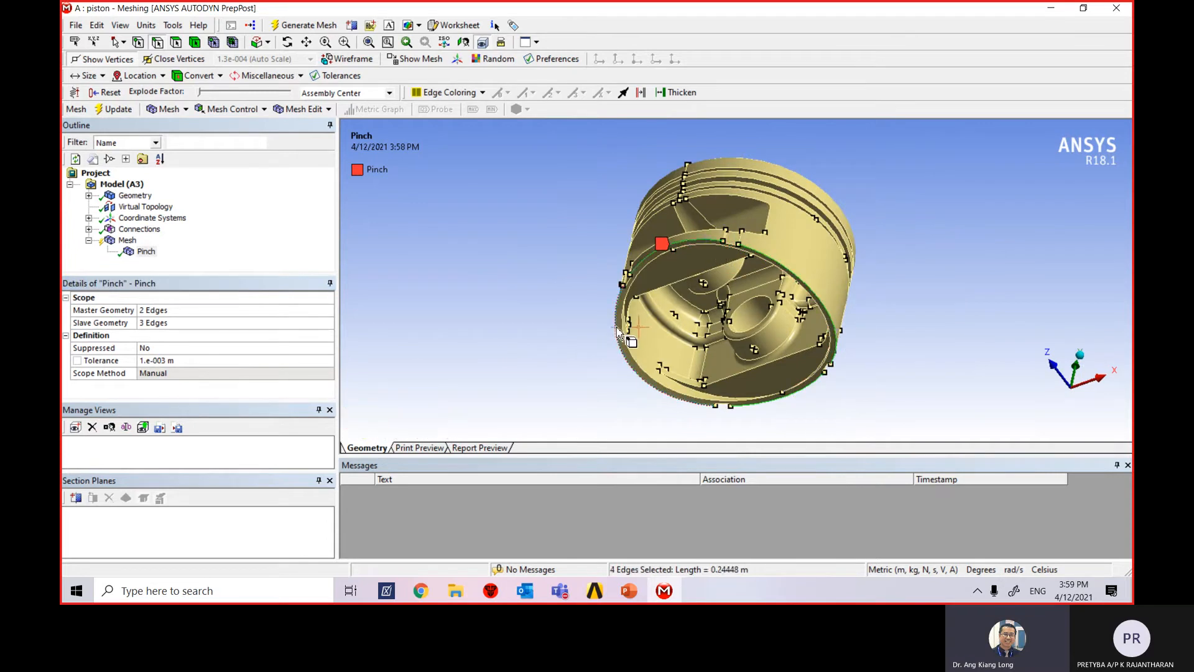
left_click(186, 323)
left_click(189, 323)
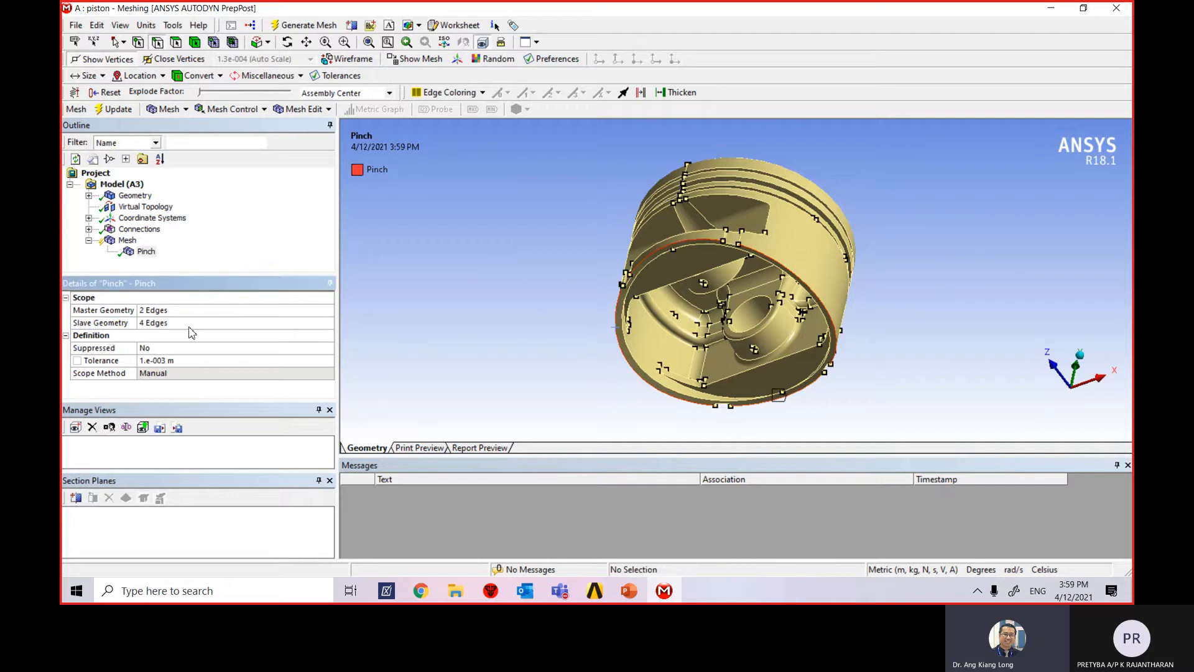
Update the mesh with the pinch control and display the resulting mesh on the piston
middle_click_drag(913, 347, 853, 362)
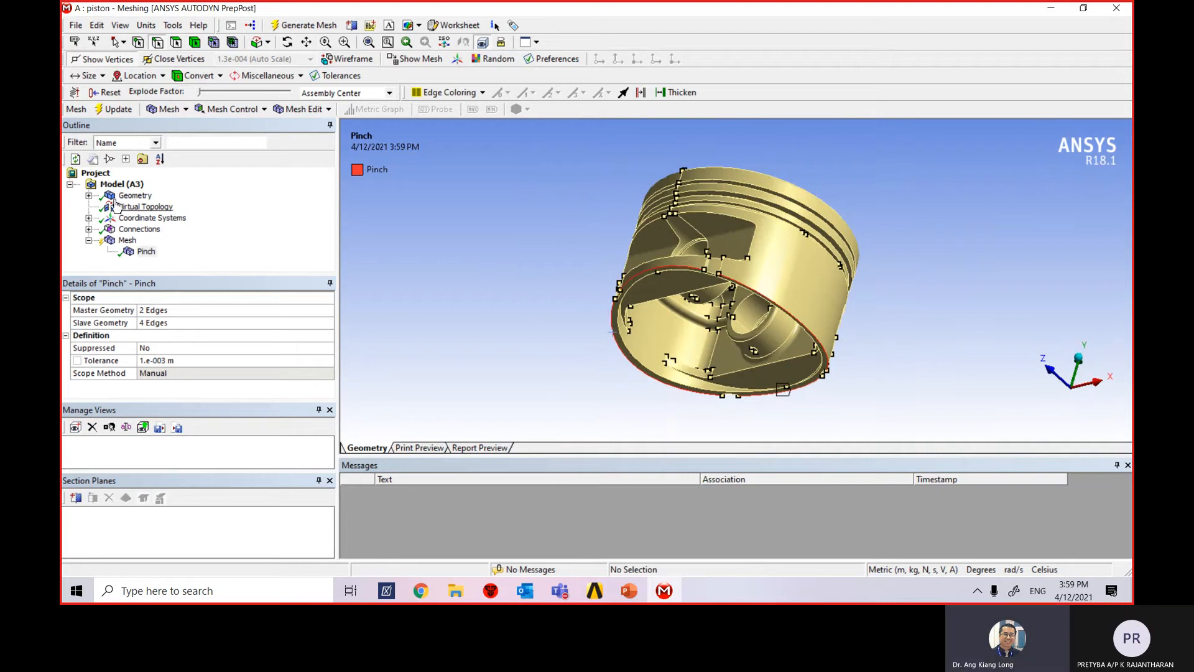
left_click(114, 110)
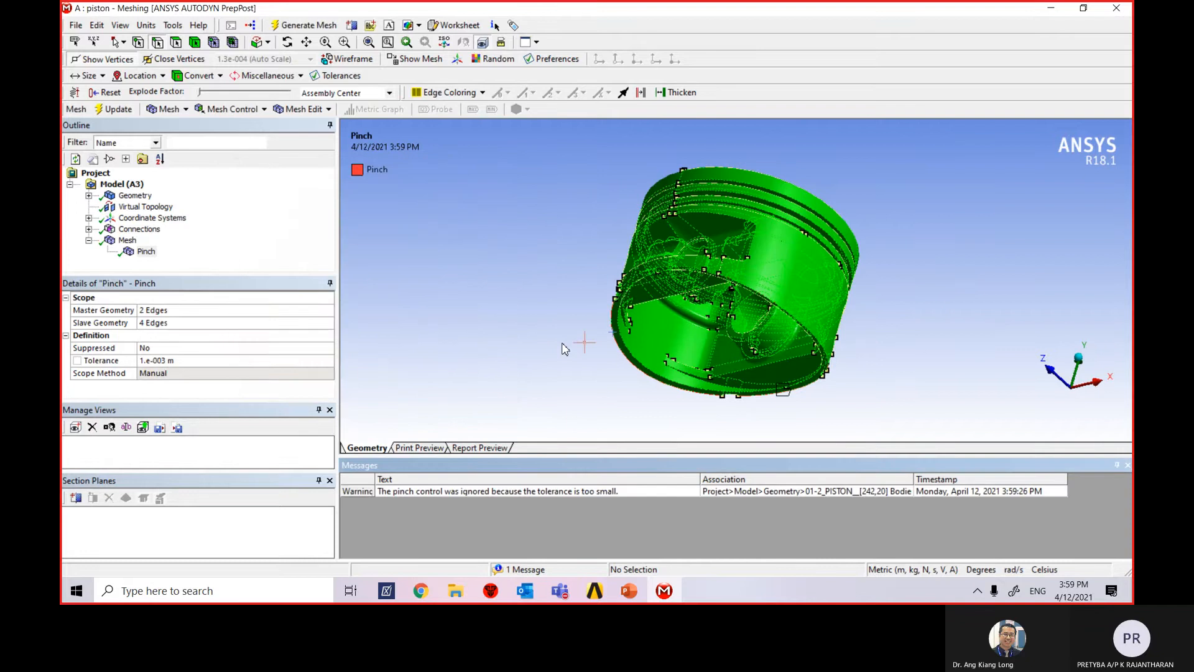
left_click(943, 356)
left_click(128, 241)
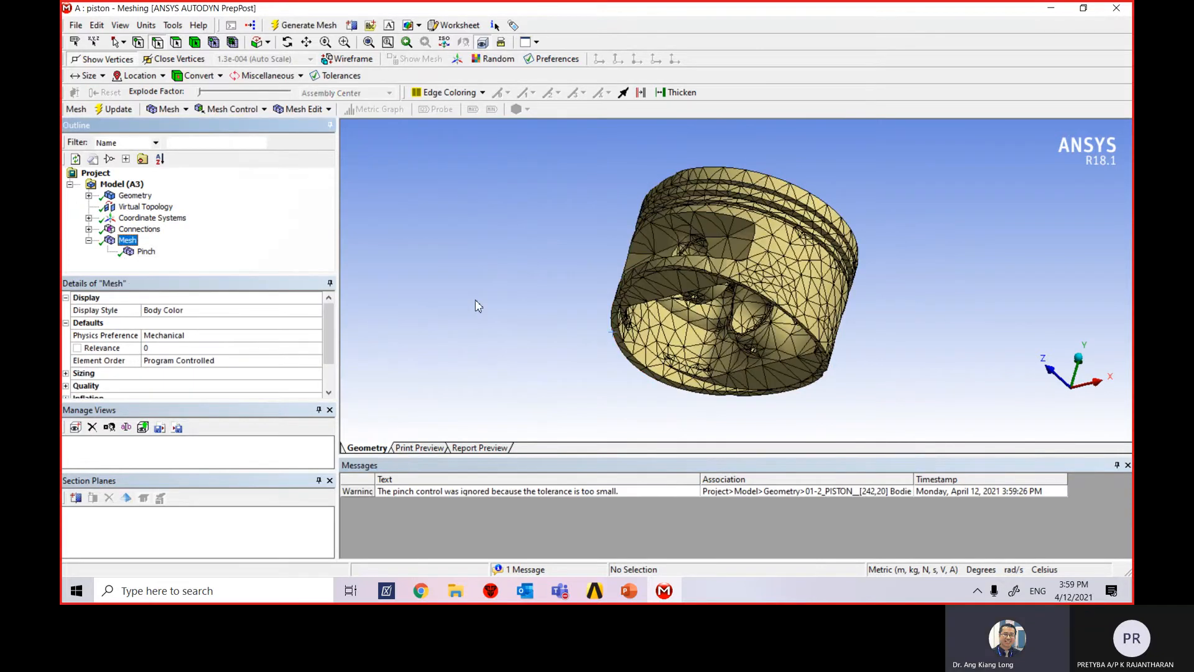
Examine the piston's mesh around the bottom rim and the inside of the skirt from several angles
middle_click_drag(476, 300, 361, 313)
scroll(860, 386, "up", 1)
middle_click_drag(861, 390, 737, 392)
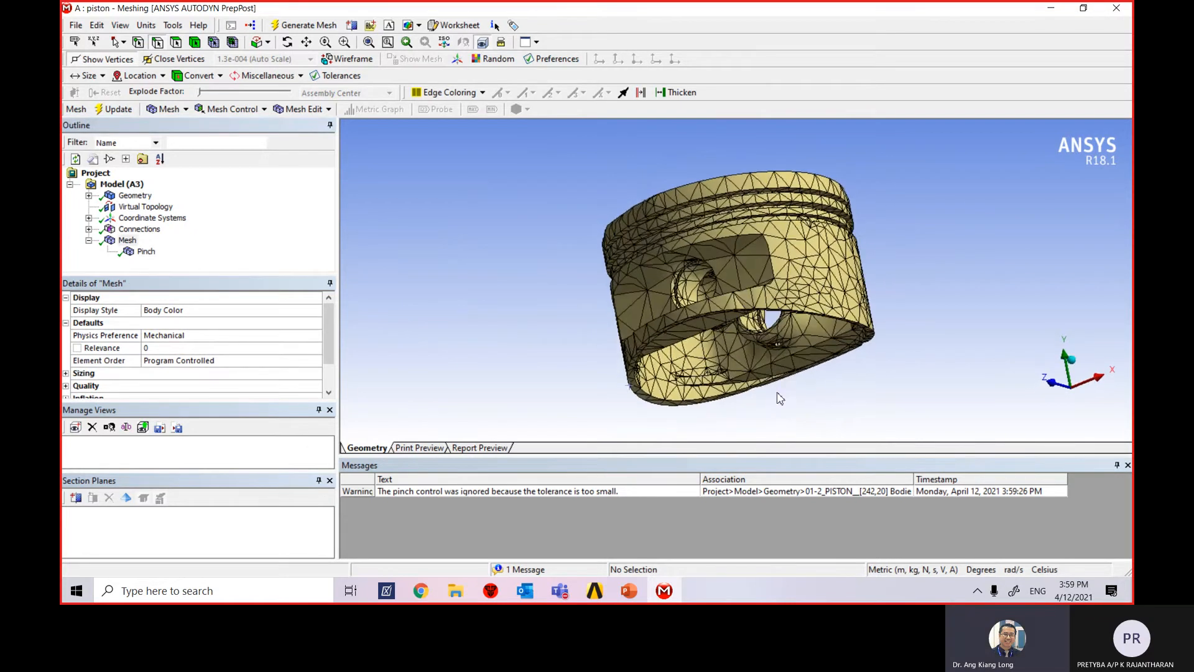
scroll(729, 352, "up", 5)
middle_click_drag(729, 351, 799, 373)
scroll(764, 413, "up", 3)
scroll(754, 412, "down", 6)
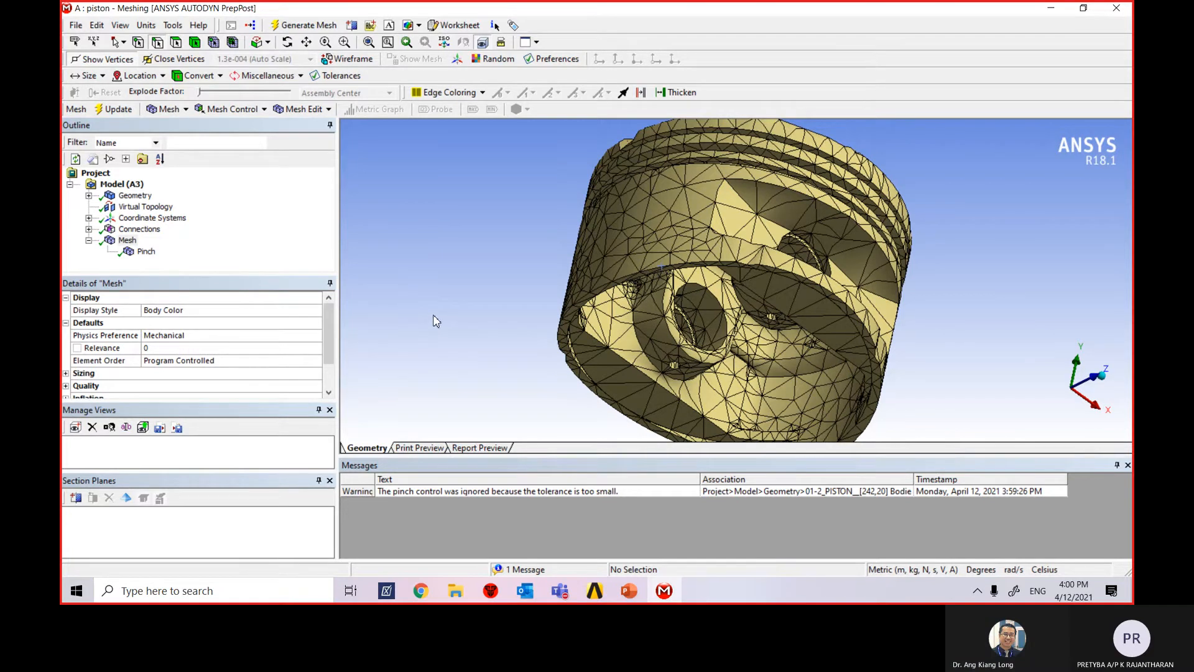
middle_click_drag(436, 320, 464, 292)
Show all bodies of the piston assembly again
right_click(465, 278)
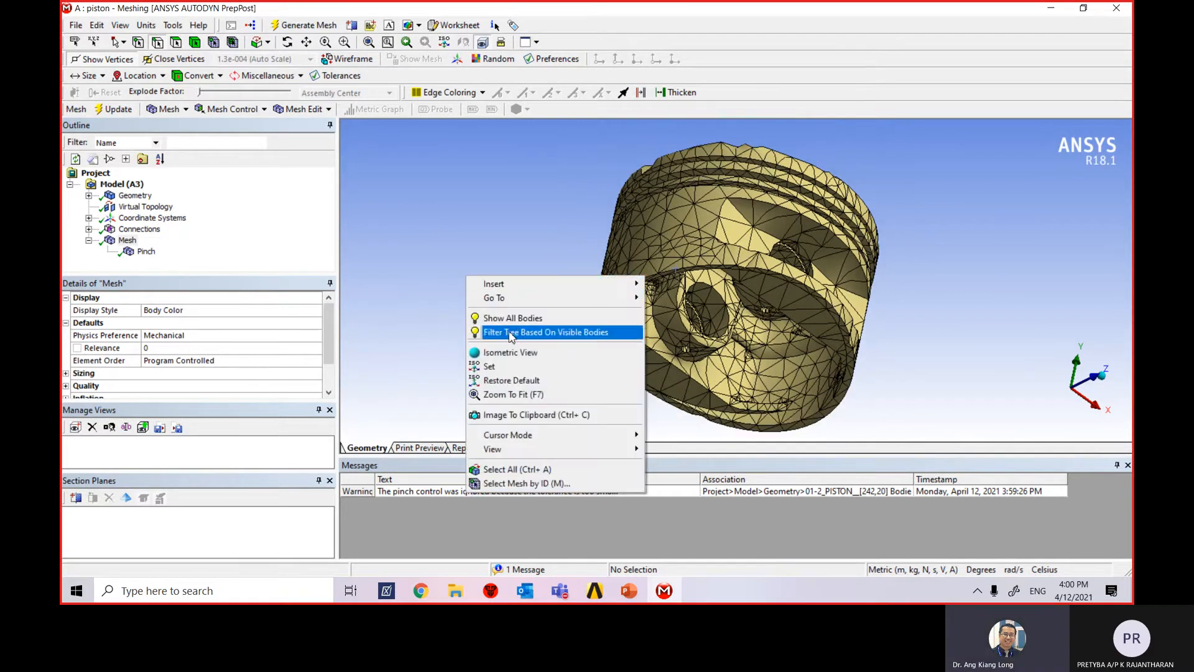
left_click(524, 322)
mouse_move(514, 293)
middle_mouse_down()
mouse_move(475, 336)
mouse_move(520, 316)
middle_mouse_up()
scroll(522, 315, "down", 3)
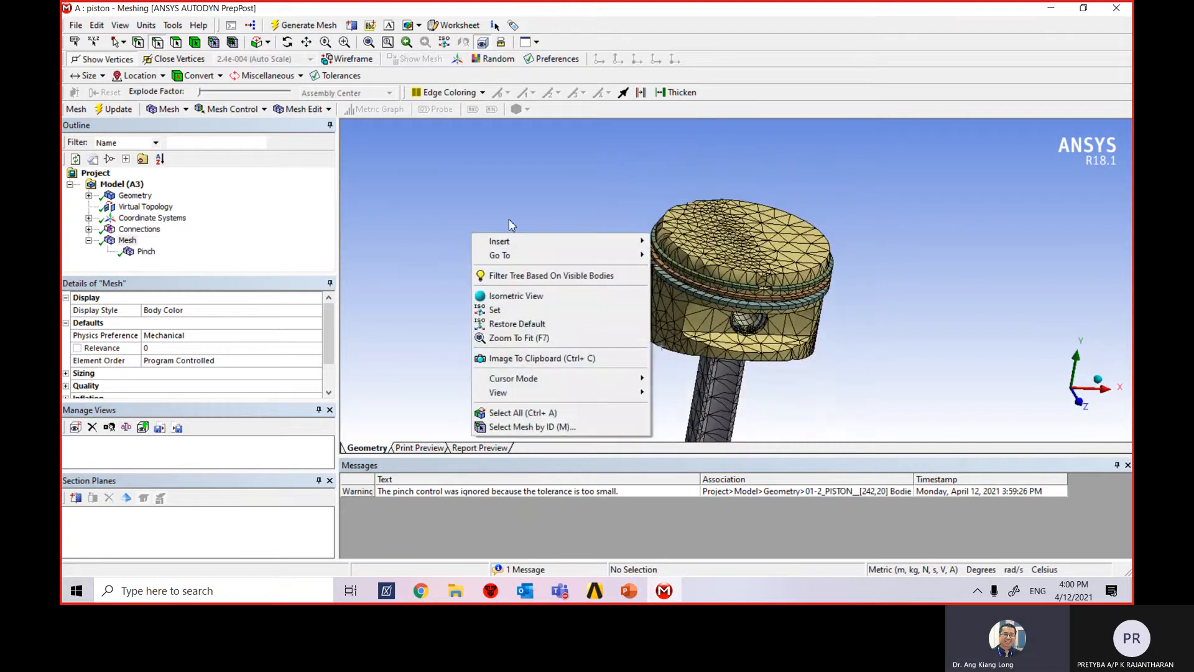
left_click(524, 185)
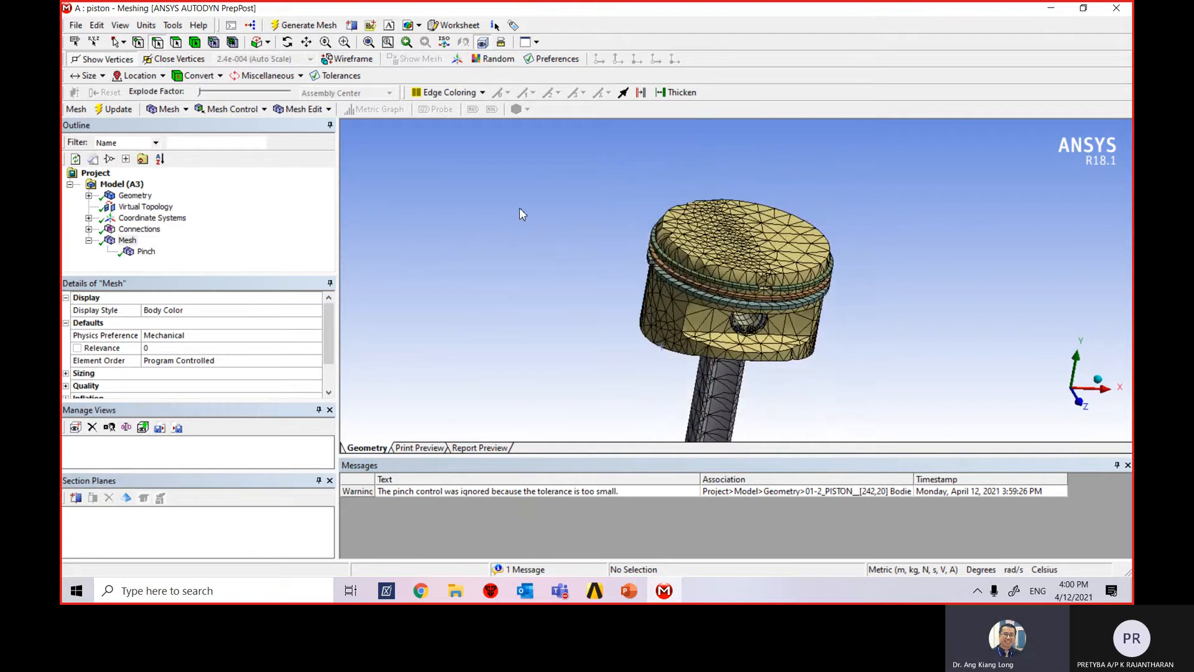
Isolate the connecting rod's cap by hiding all other bodies, fit it to the view and clear the selection
scroll(776, 409, "down", 5)
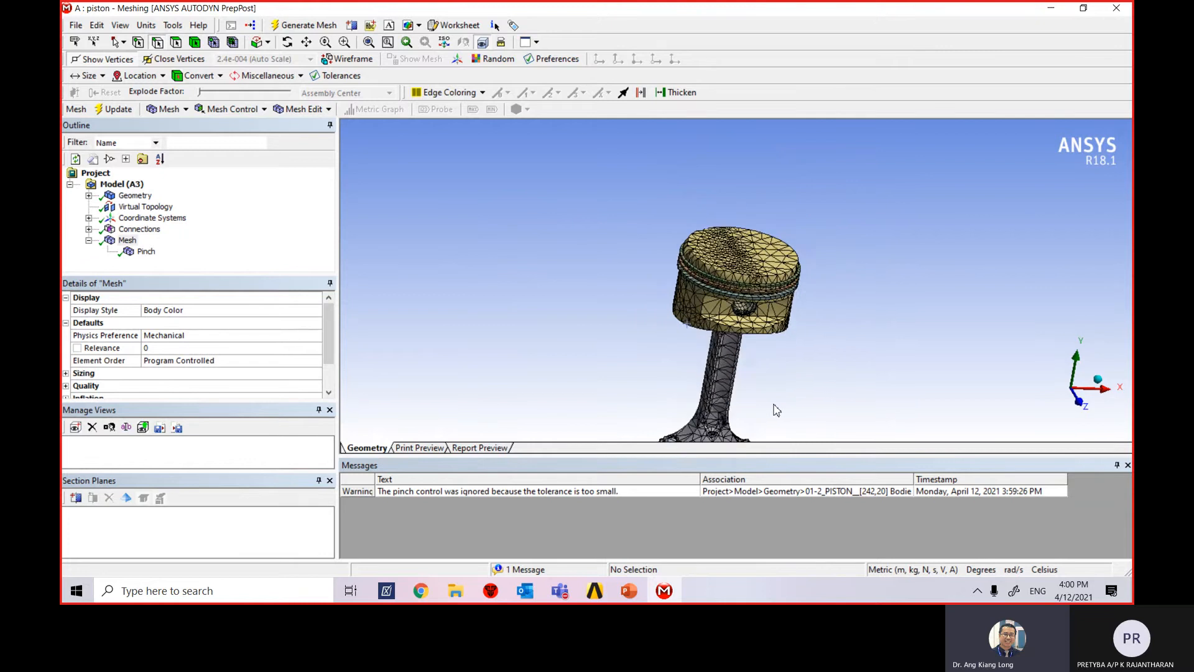
middle_click_drag(838, 419, 754, 444)
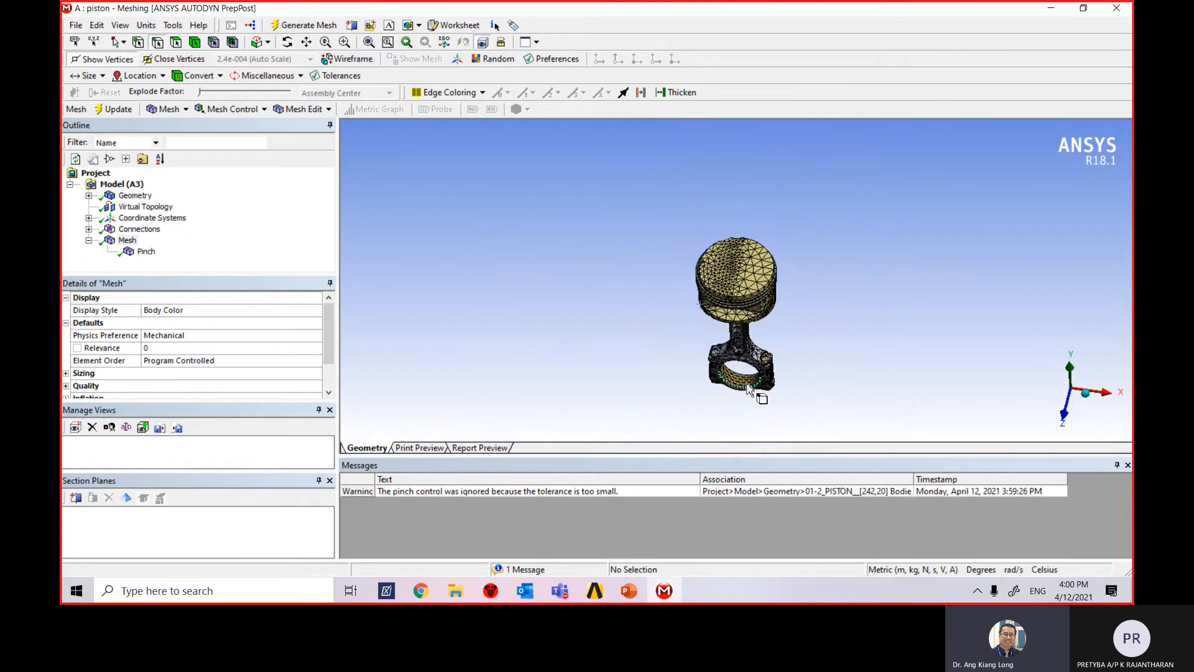
scroll(748, 386, "down", 2)
scroll(748, 387, "up", 3)
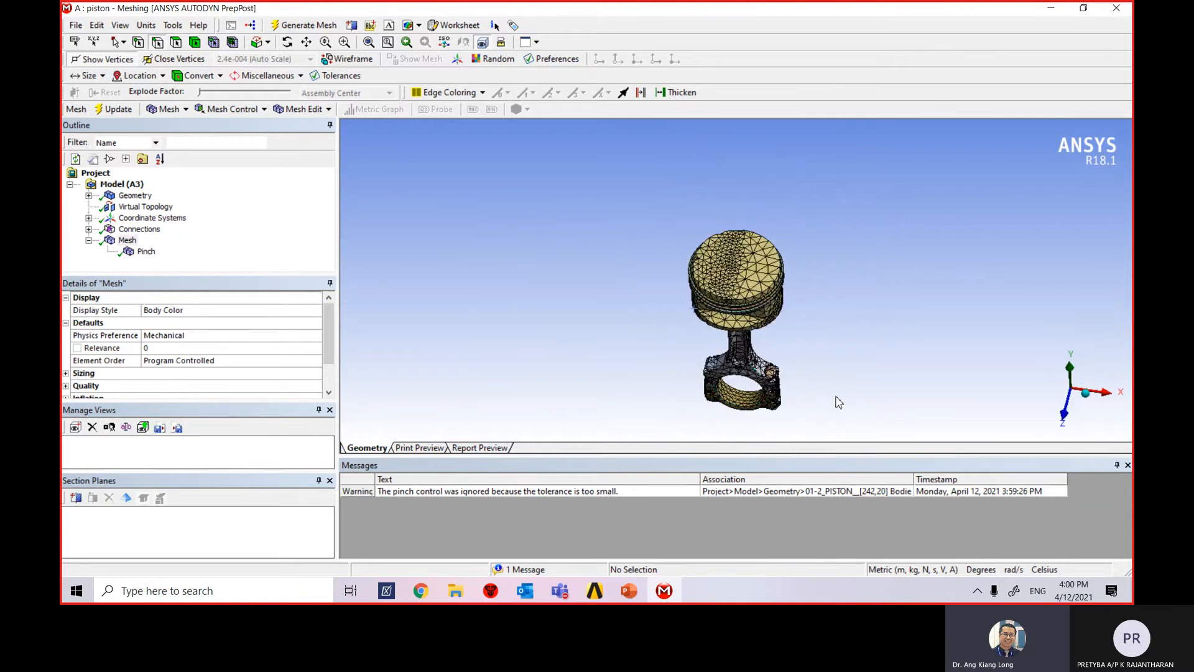
middle_click_drag(837, 401, 880, 387)
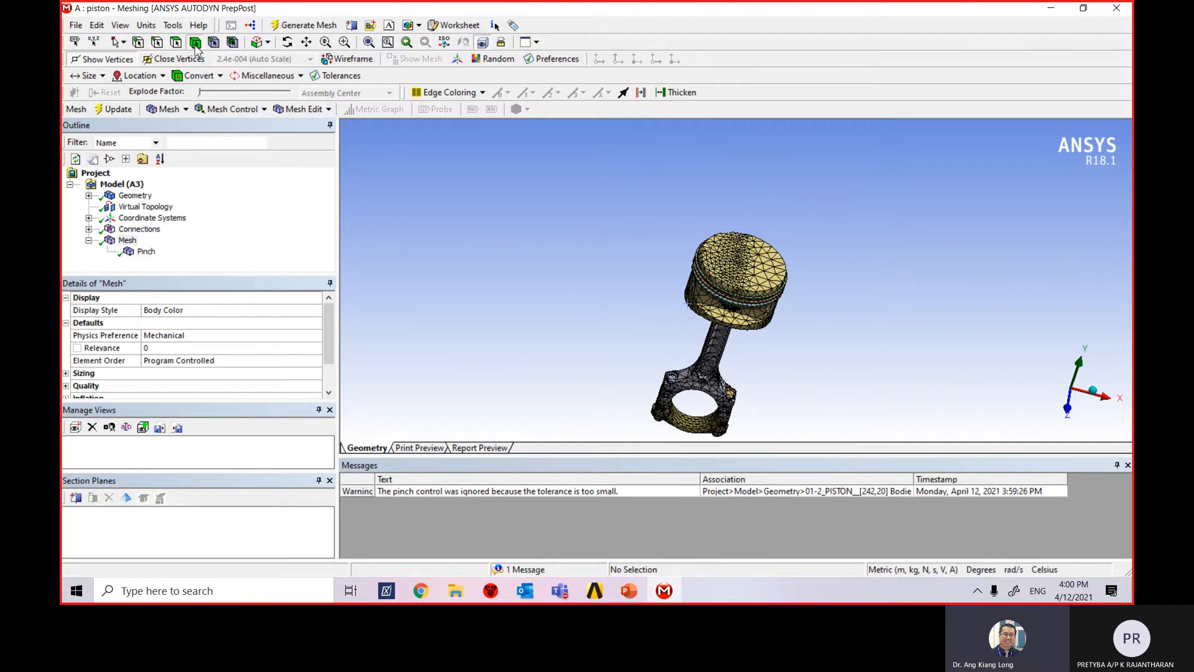
left_click(689, 429)
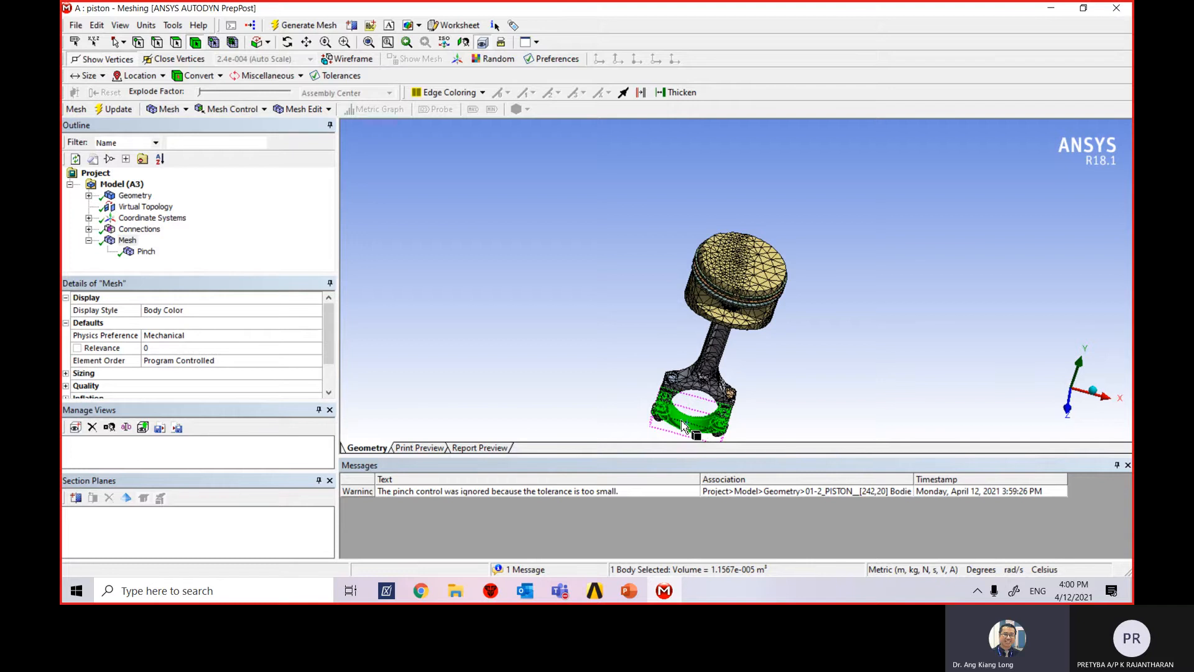
right_click(473, 234)
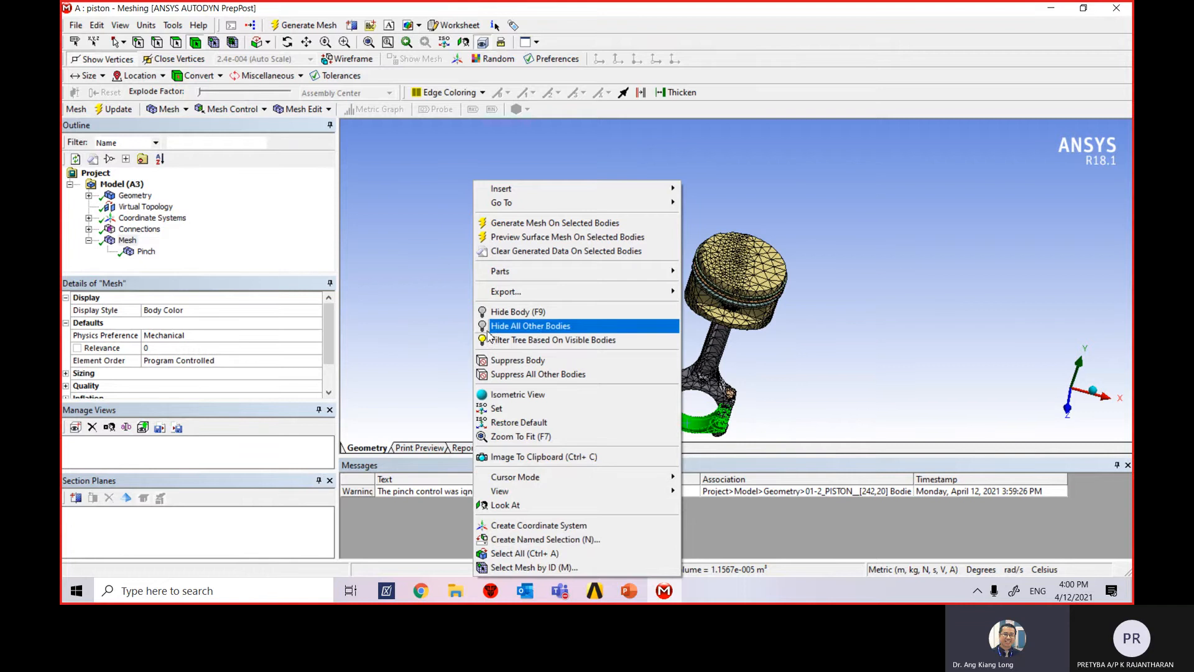
left_click(540, 325)
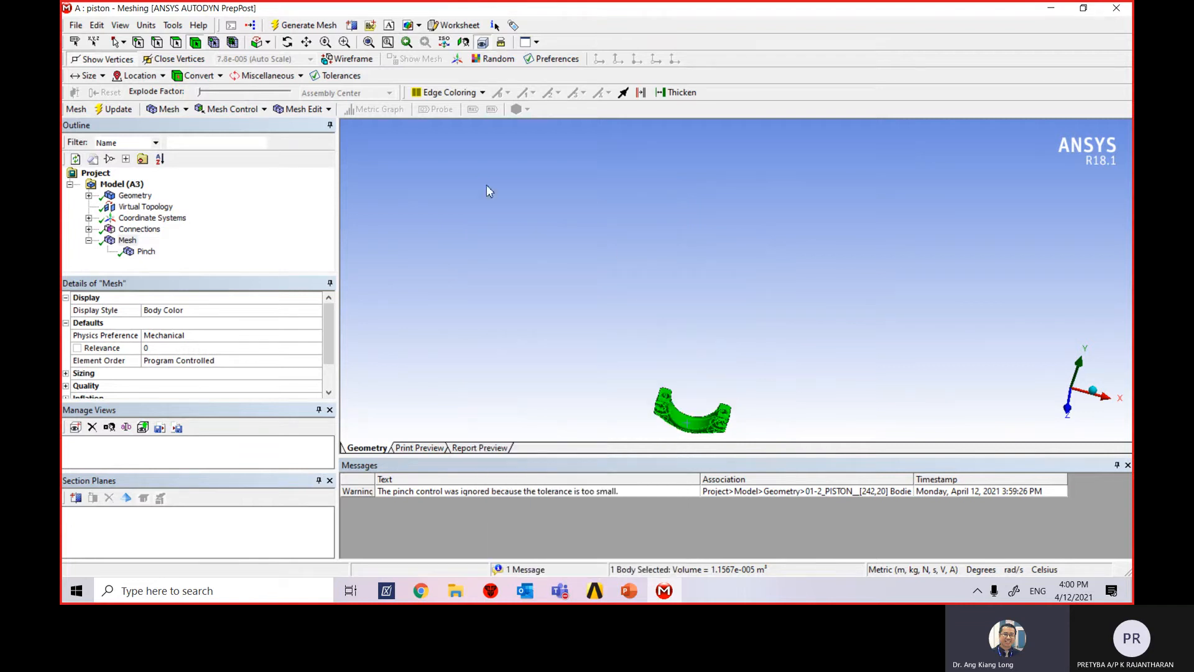
left_click(369, 41)
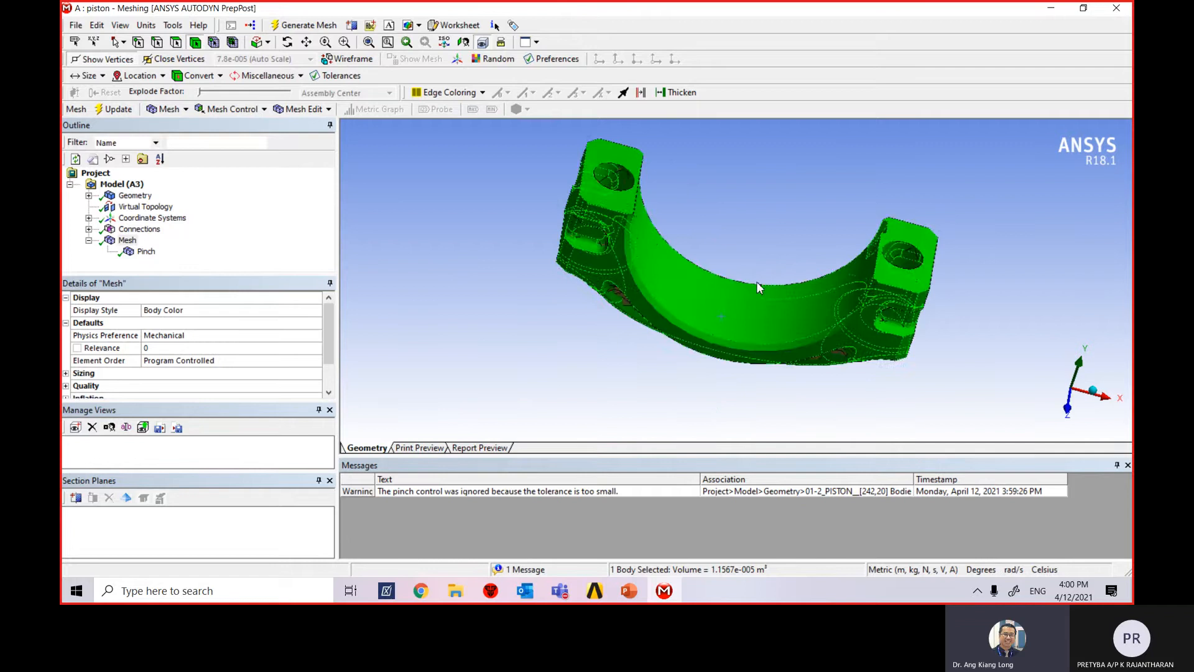
left_click(516, 327)
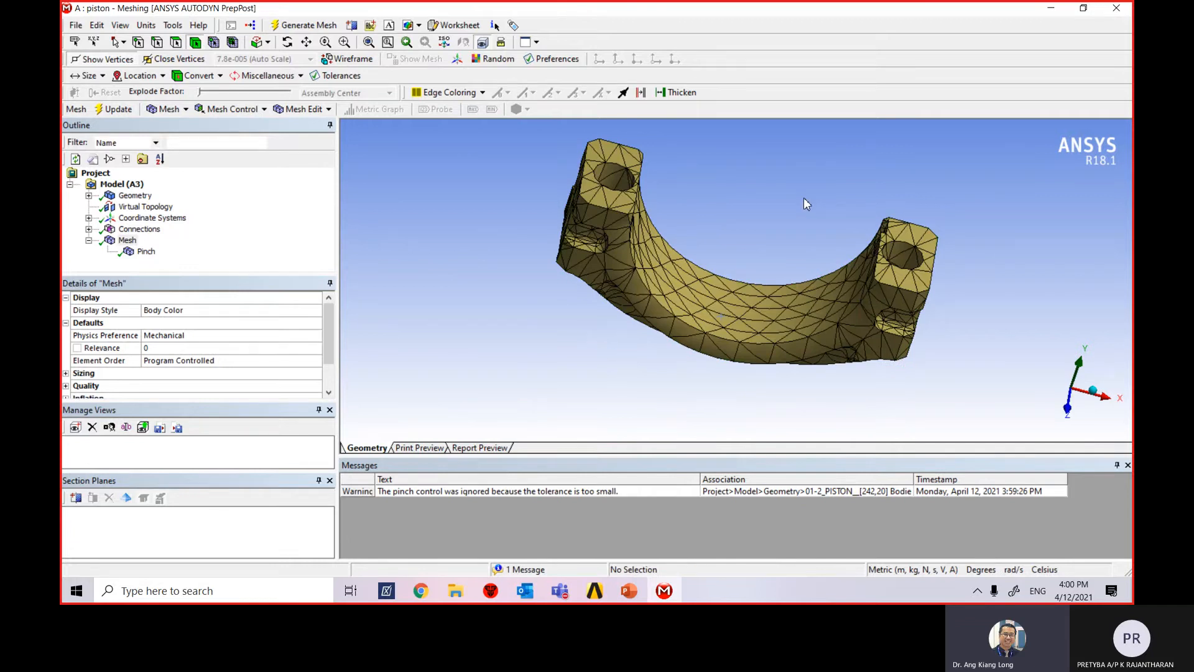
Add a Face Meshing control to the mesh and scope it to the cap's inner cylindrical bearing face
middle_click_drag(791, 198, 768, 218)
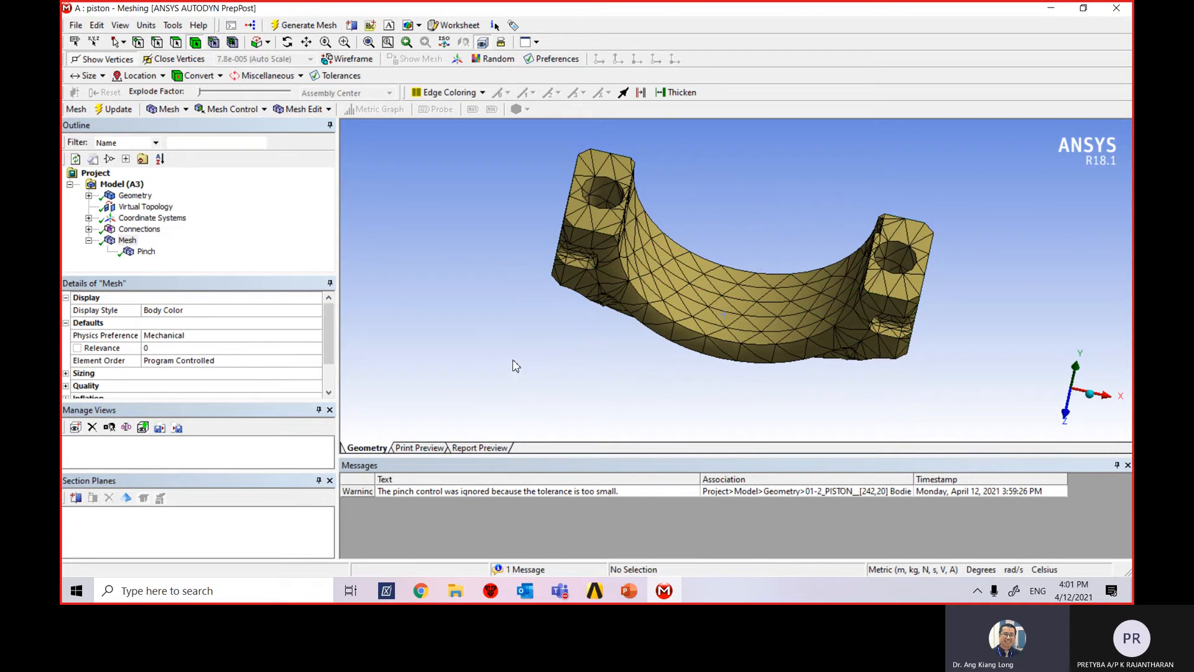
middle_click_drag(510, 216, 475, 244)
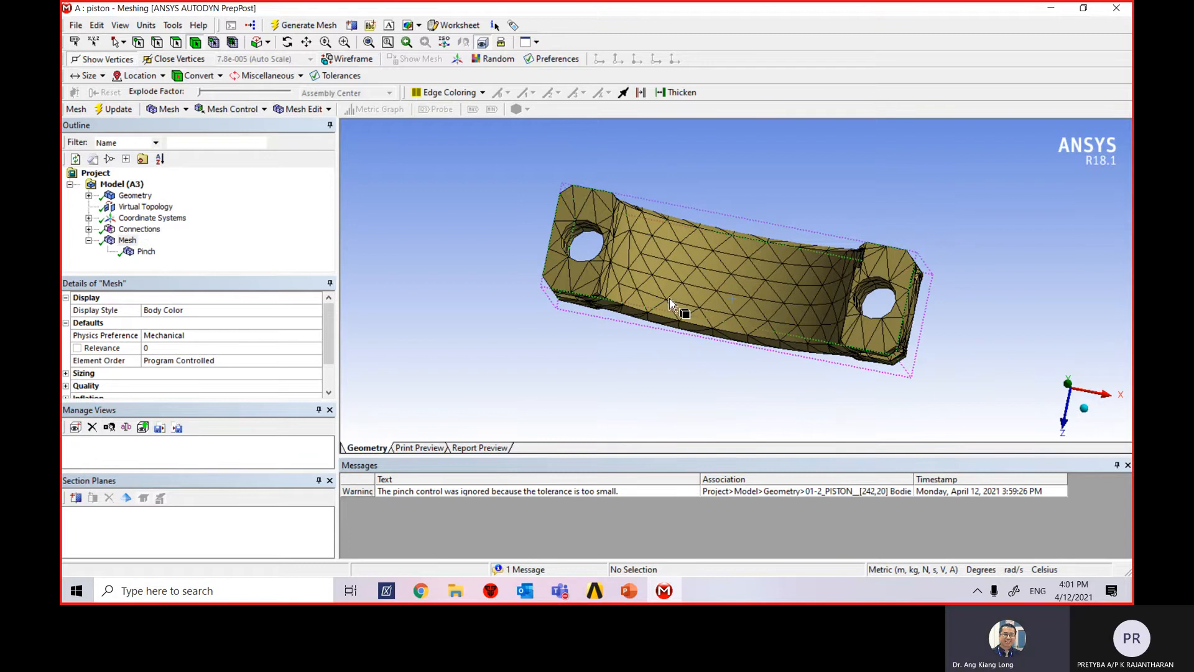
middle_click_drag(728, 374, 738, 368)
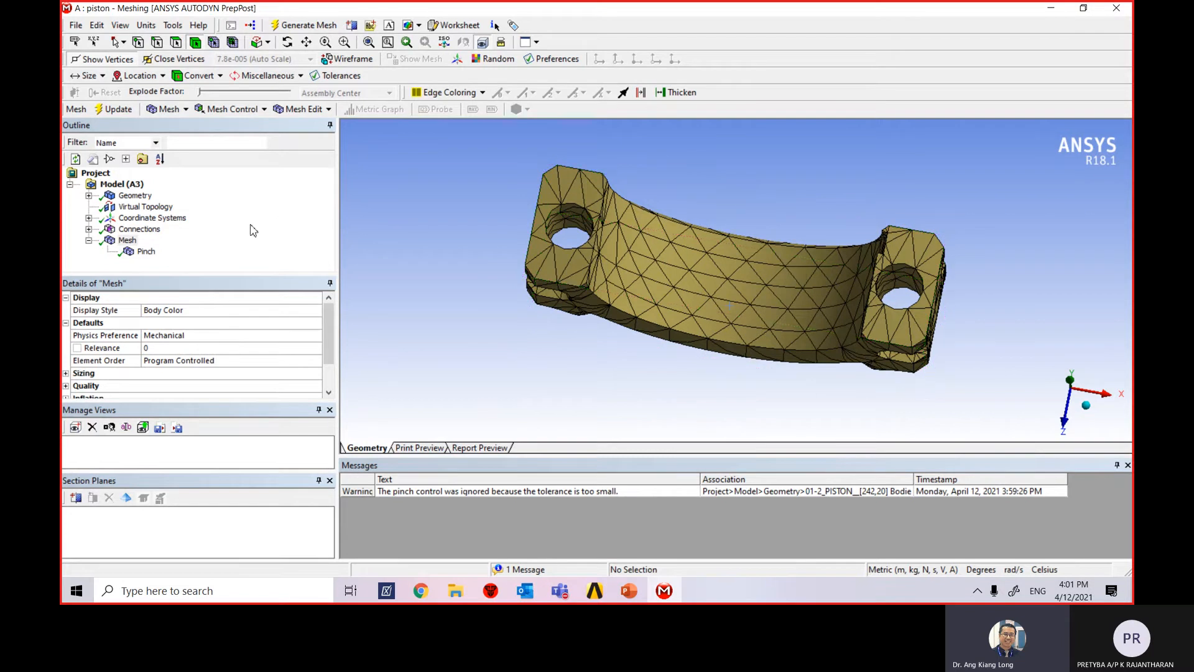
right_click(125, 242)
mouse_move(156, 254)
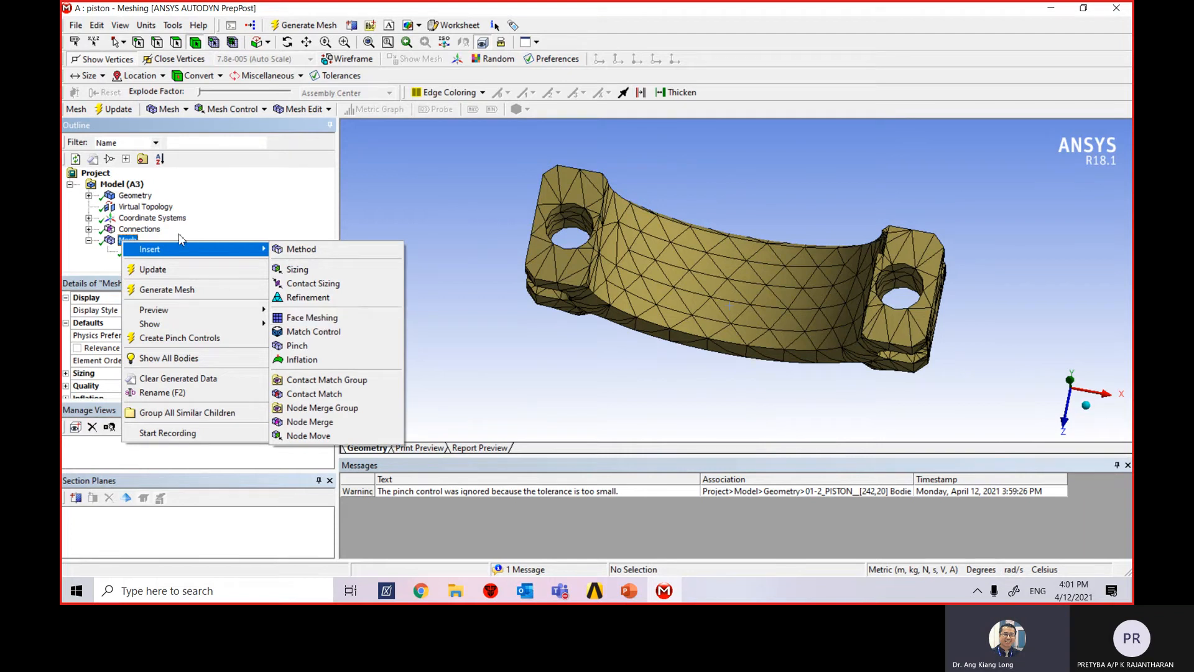
left_click(334, 318)
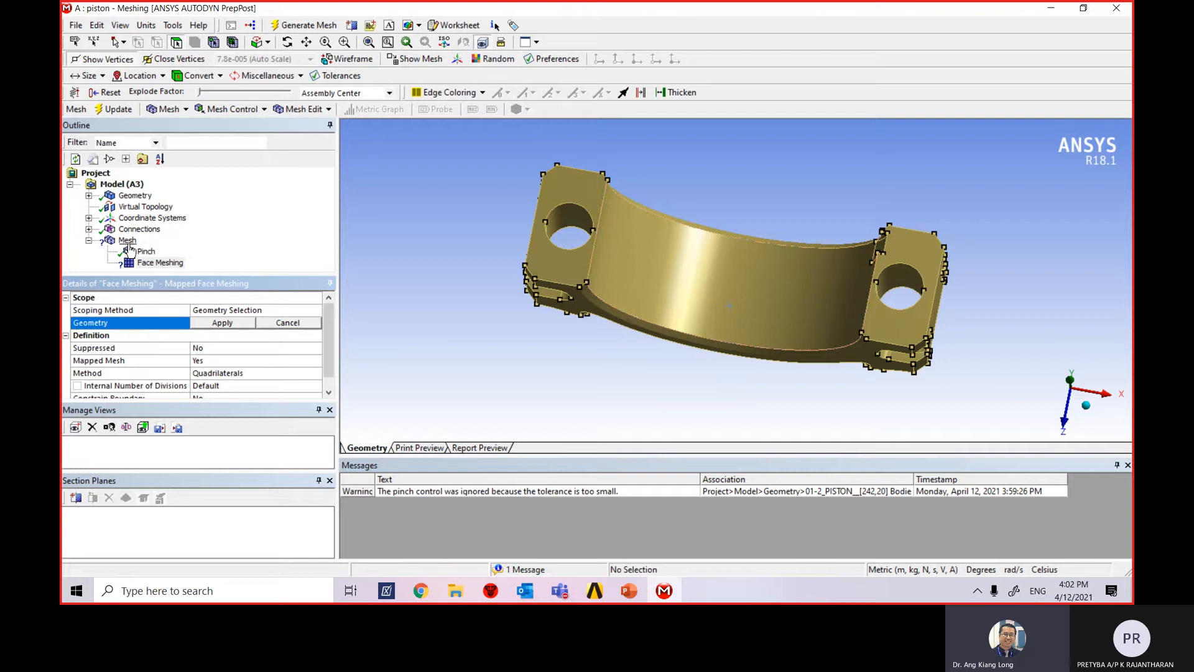
left_click(163, 263)
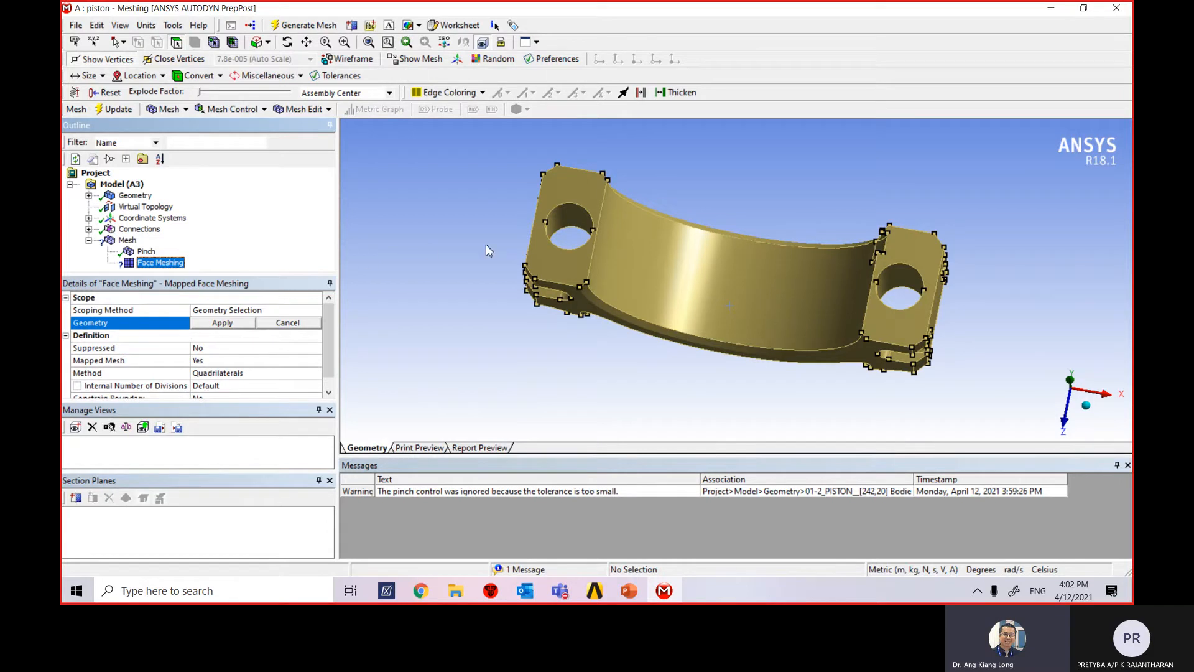
left_click(679, 269)
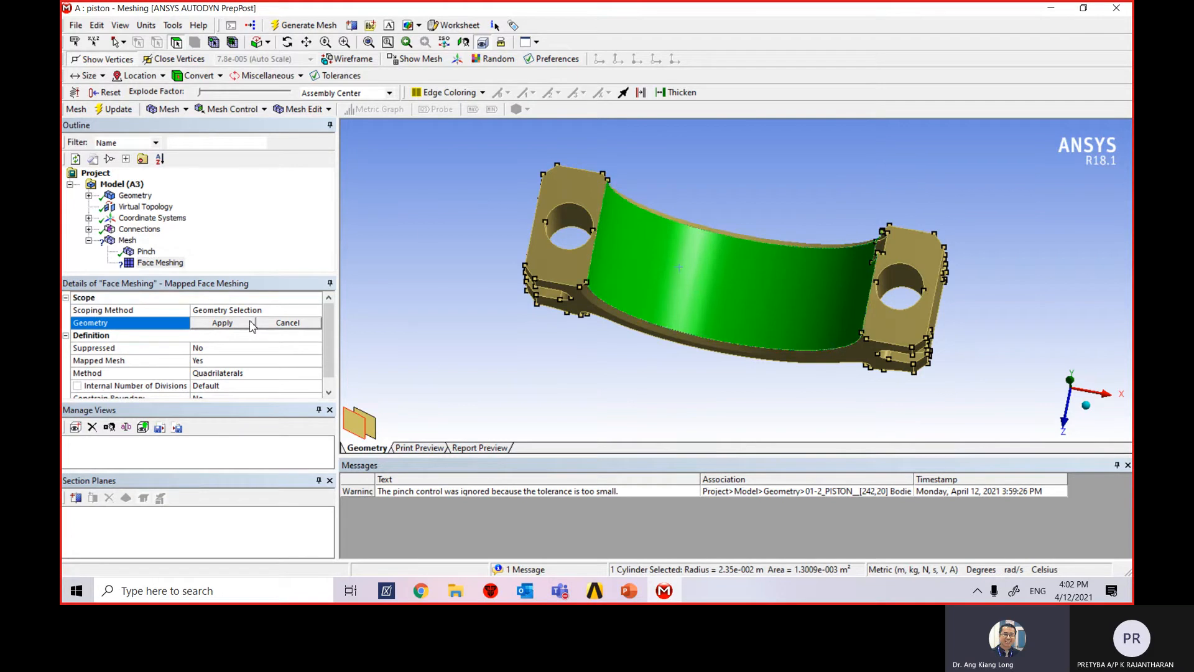
left_click(223, 323)
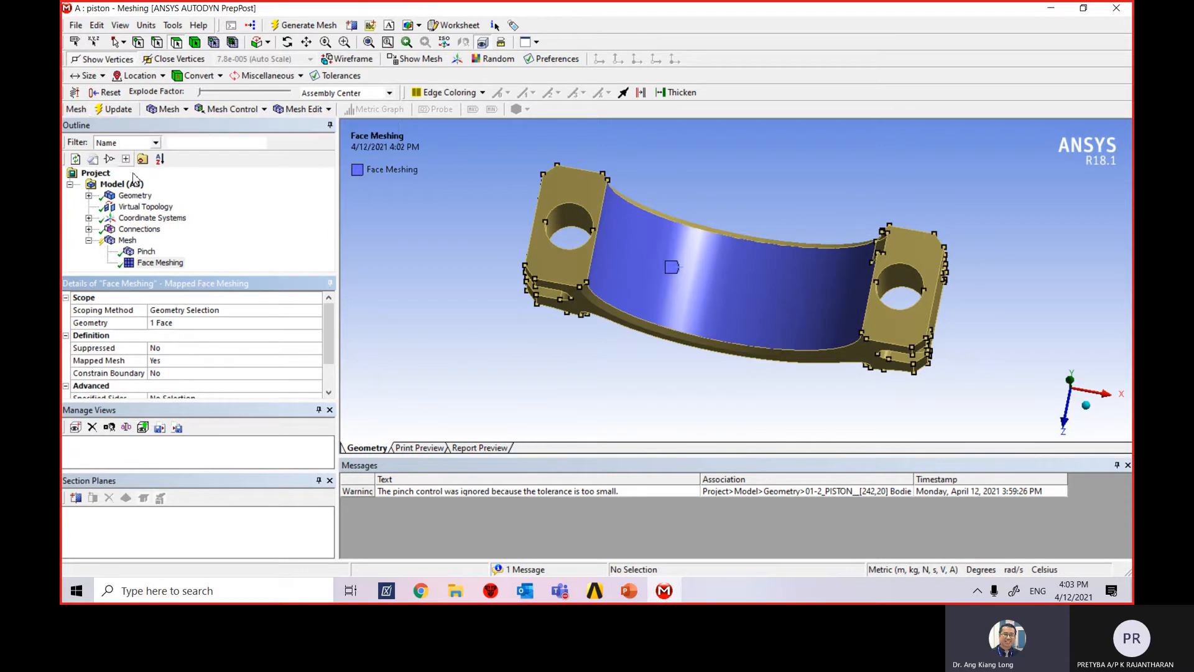
Update the mesh with the Face Meshing control and view the mapped mesh on the cap's inner face
right_click(127, 240)
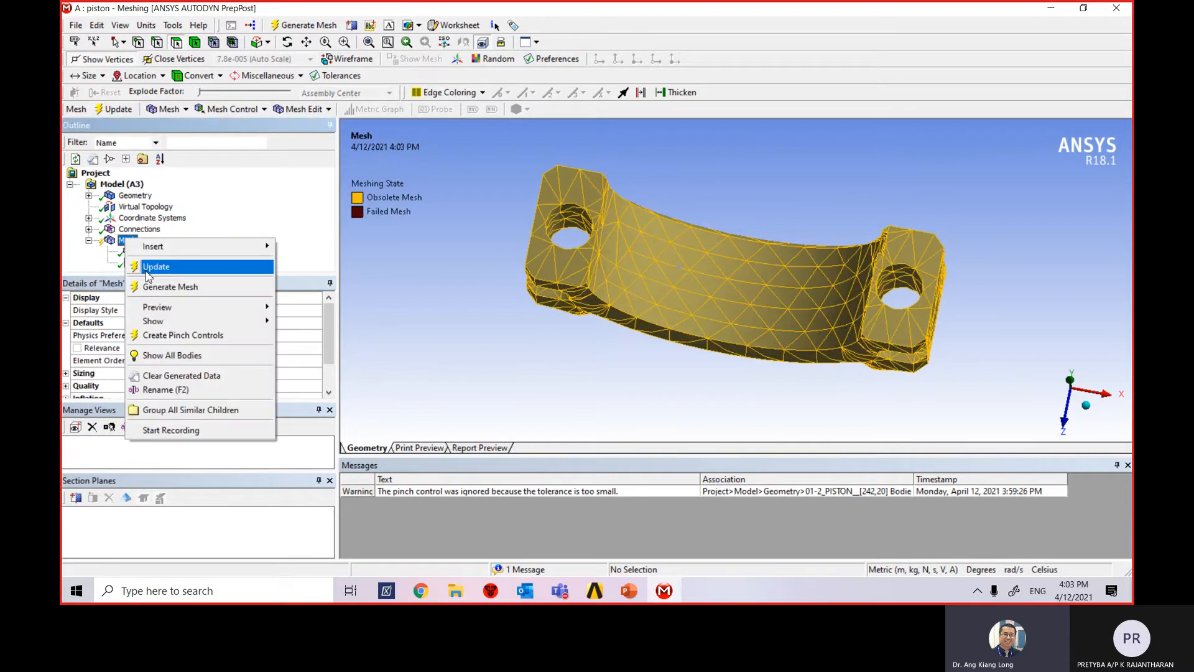
left_click(143, 267)
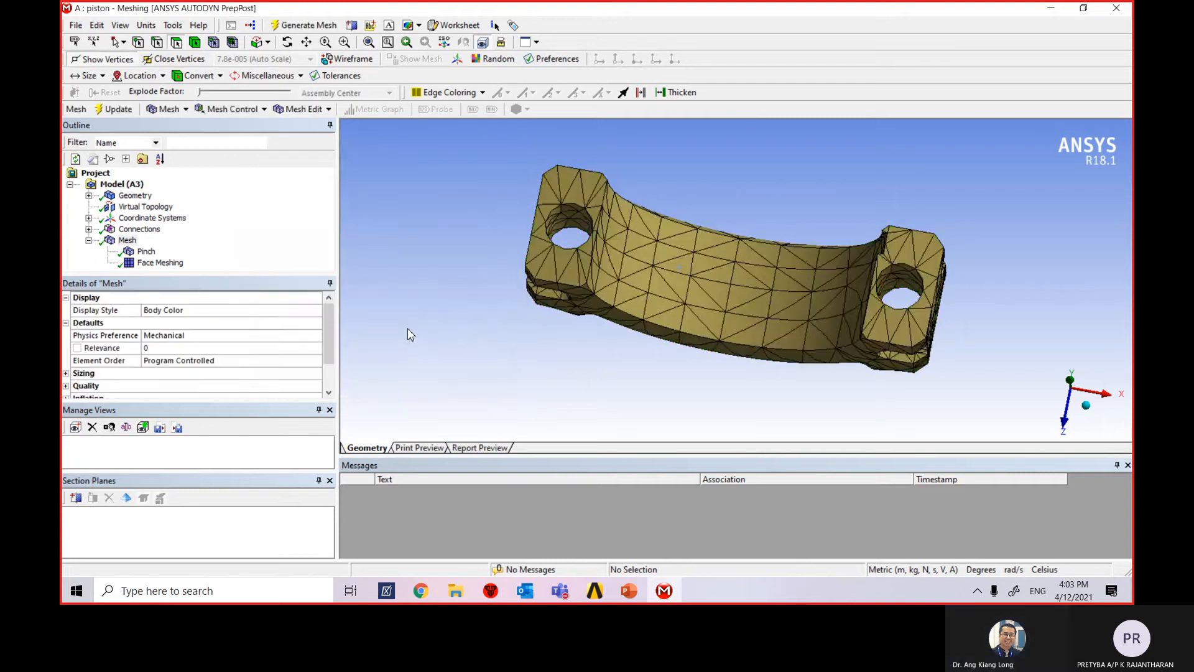
mouse_move(447, 274)
middle_mouse_down()
mouse_move(446, 288)
mouse_move(442, 269)
mouse_move(459, 285)
middle_mouse_up()
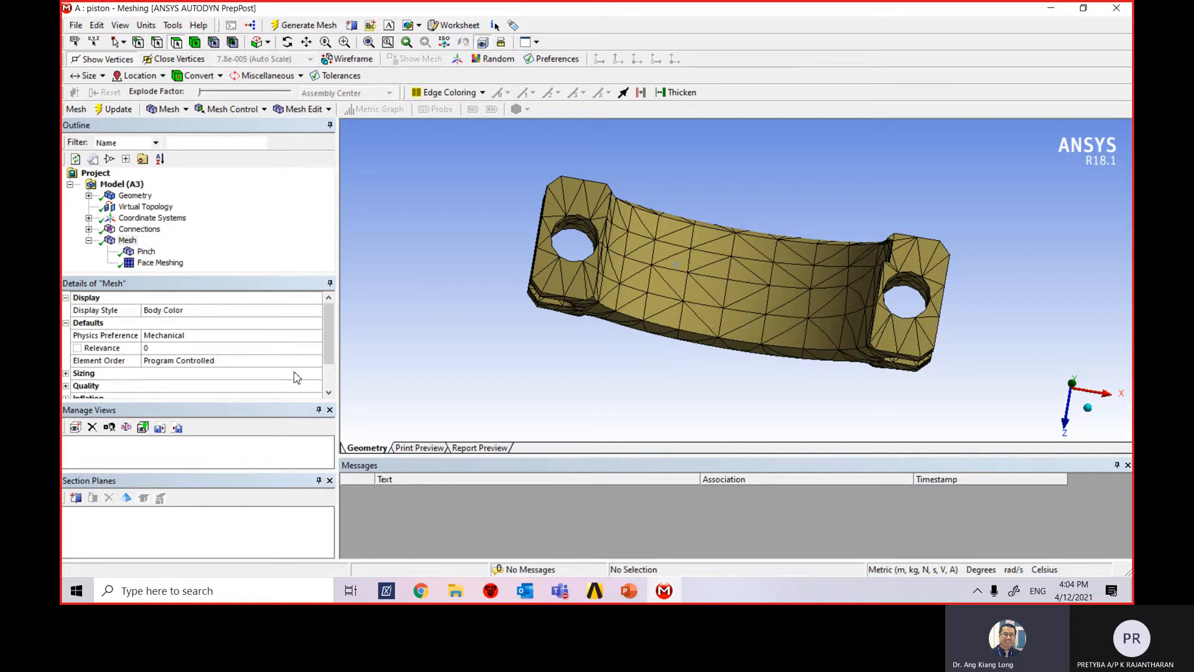
Show all bodies again and fit the whole piston assembly to the view
right_click(365, 369)
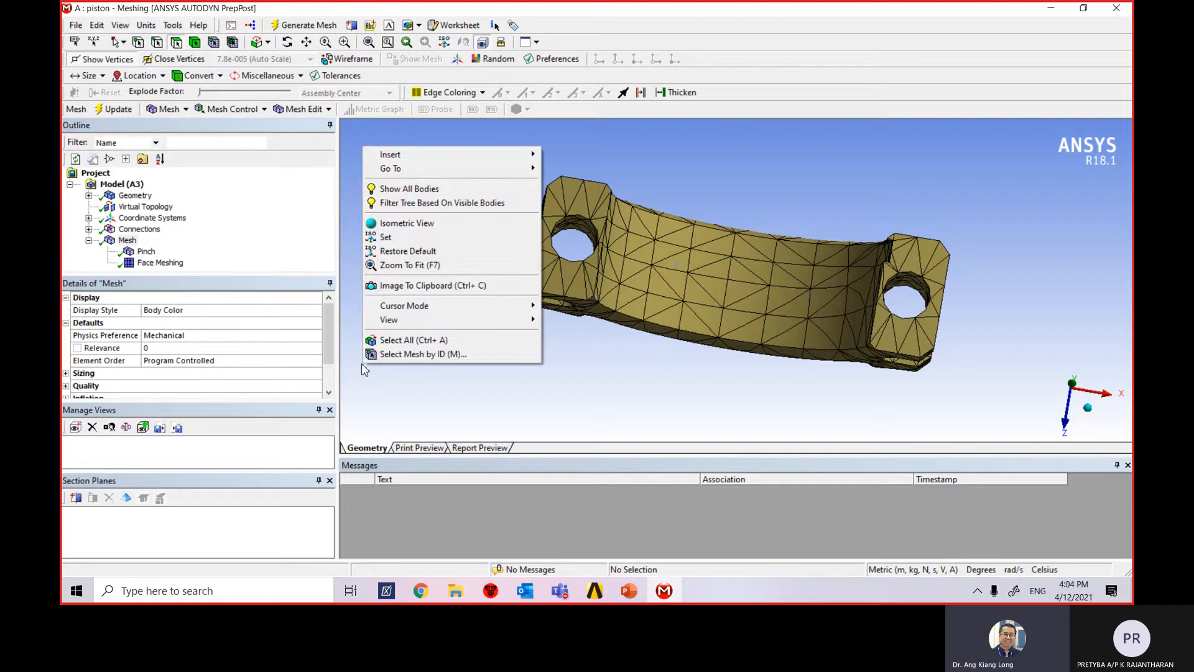
left_click(410, 188)
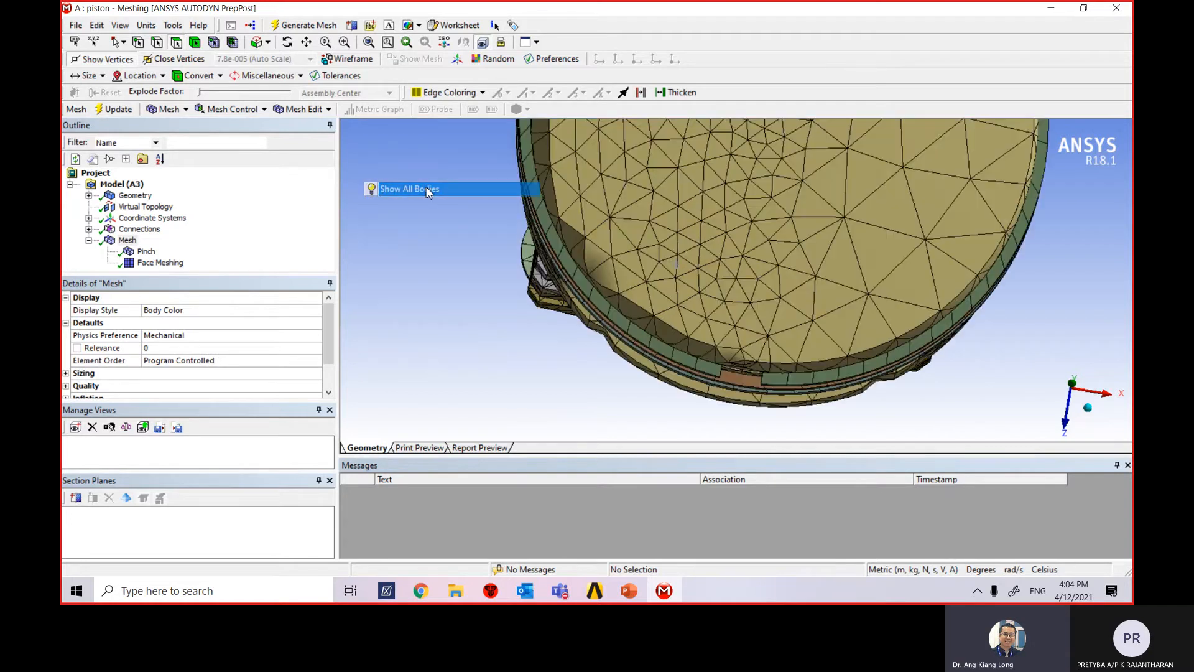
middle_click_drag(461, 307, 693, 256)
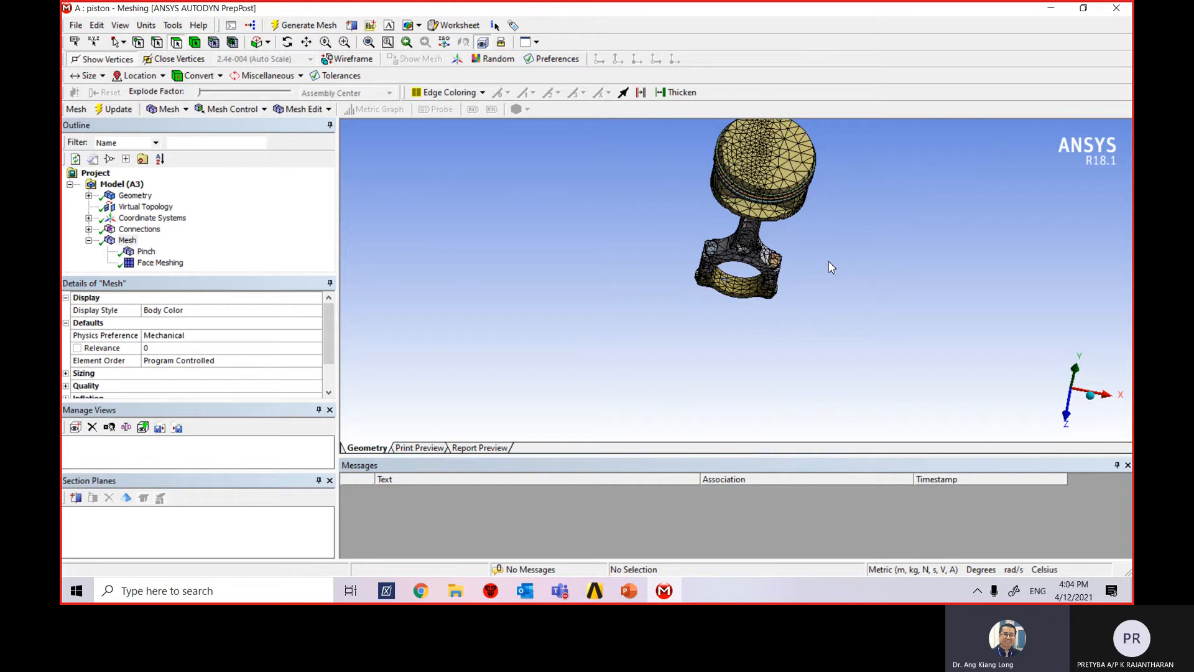
middle_click_drag(853, 181, 816, 192)
left_click(369, 42)
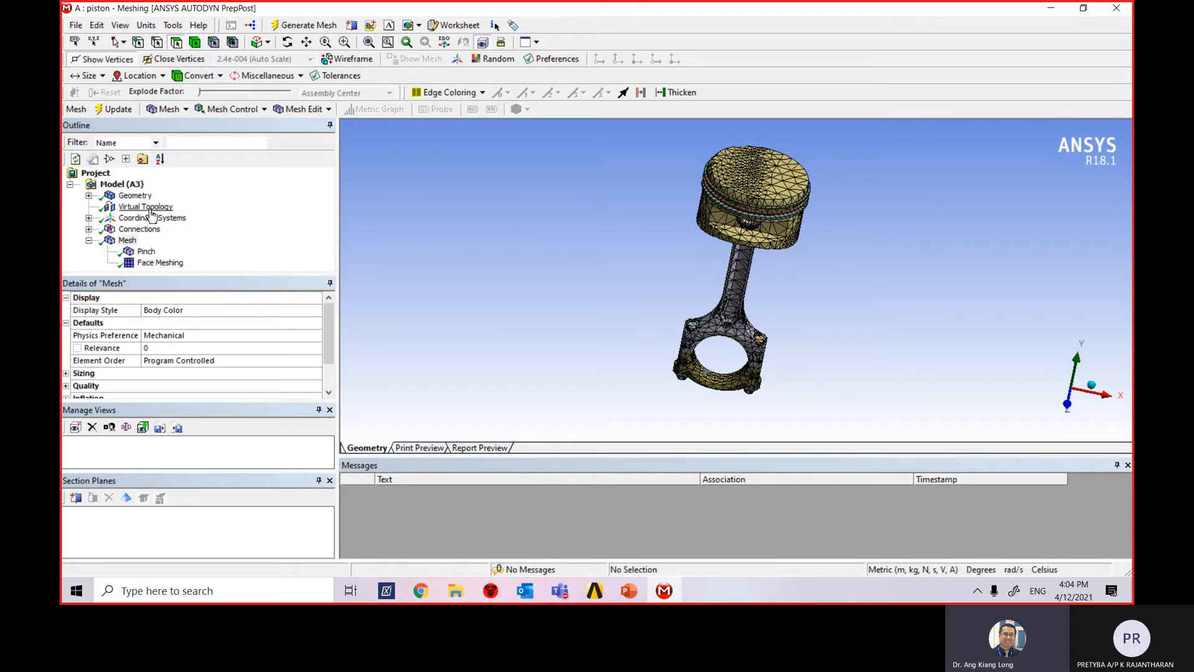
Delete all virtual entities from the Virtual Topology and confirm the deletion
right_click(147, 209)
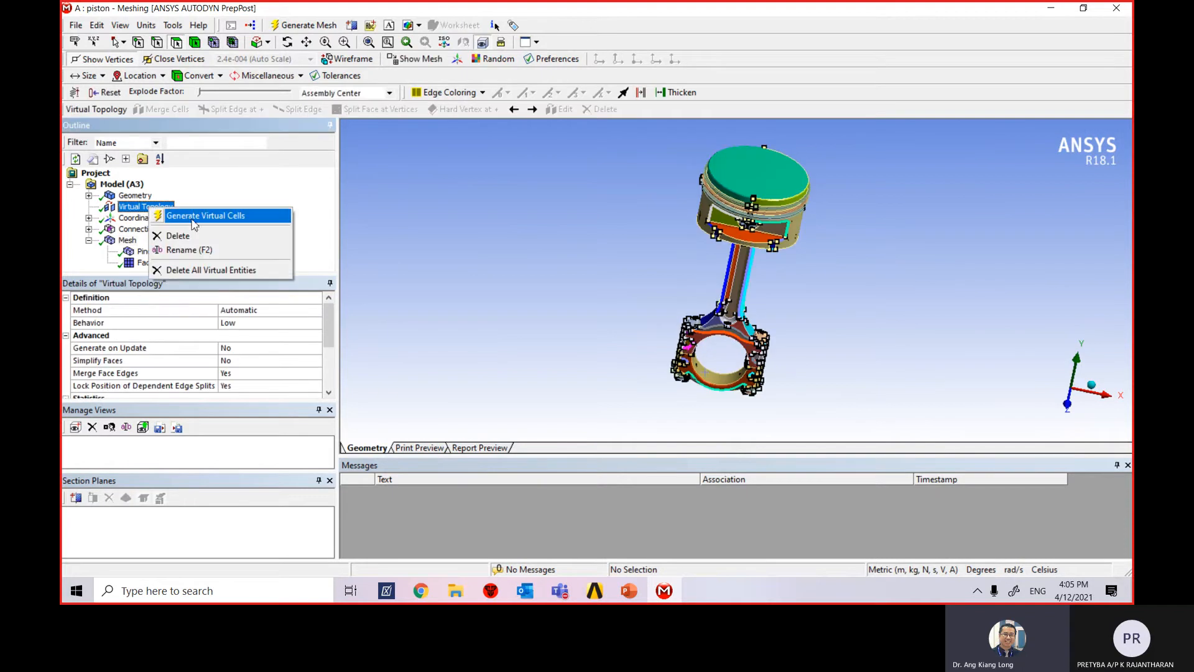
left_click(209, 271)
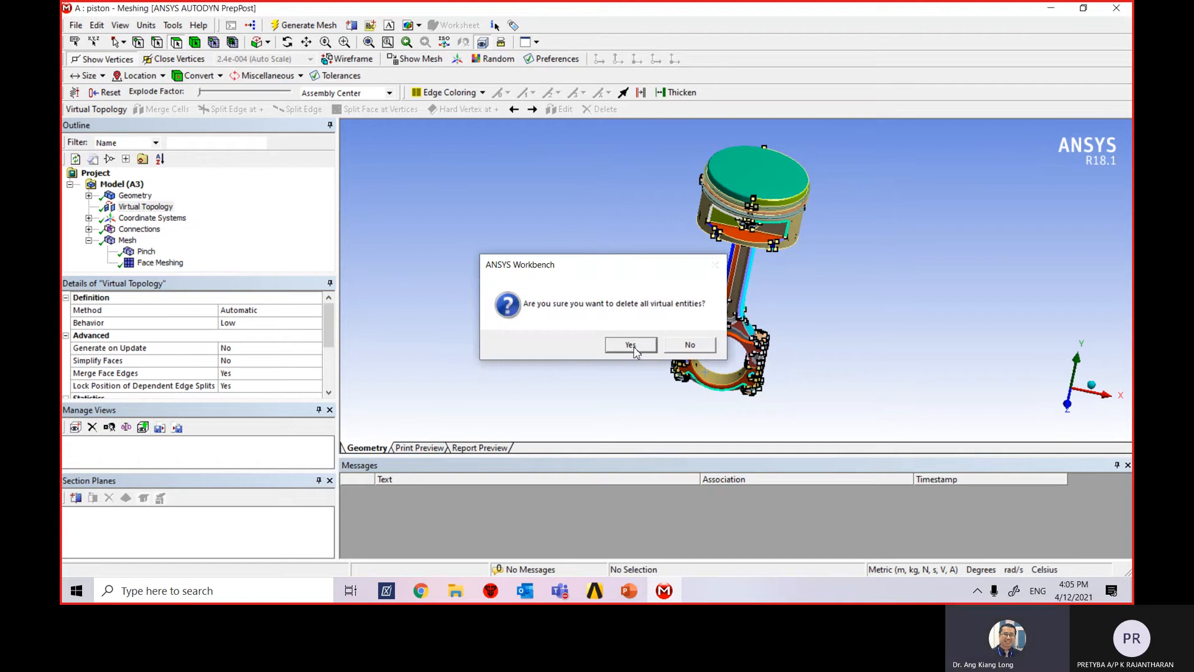
left_click(635, 348)
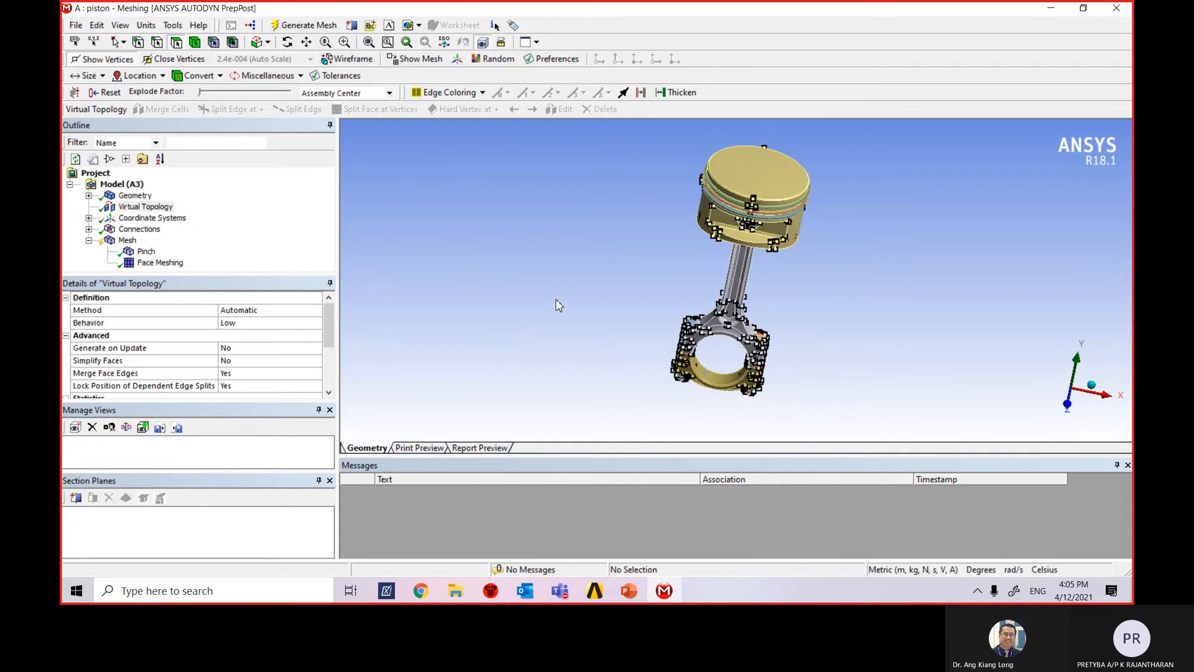
Isolate the blue bolt at the connecting rod's big end by hiding all other bodies
left_click(196, 45)
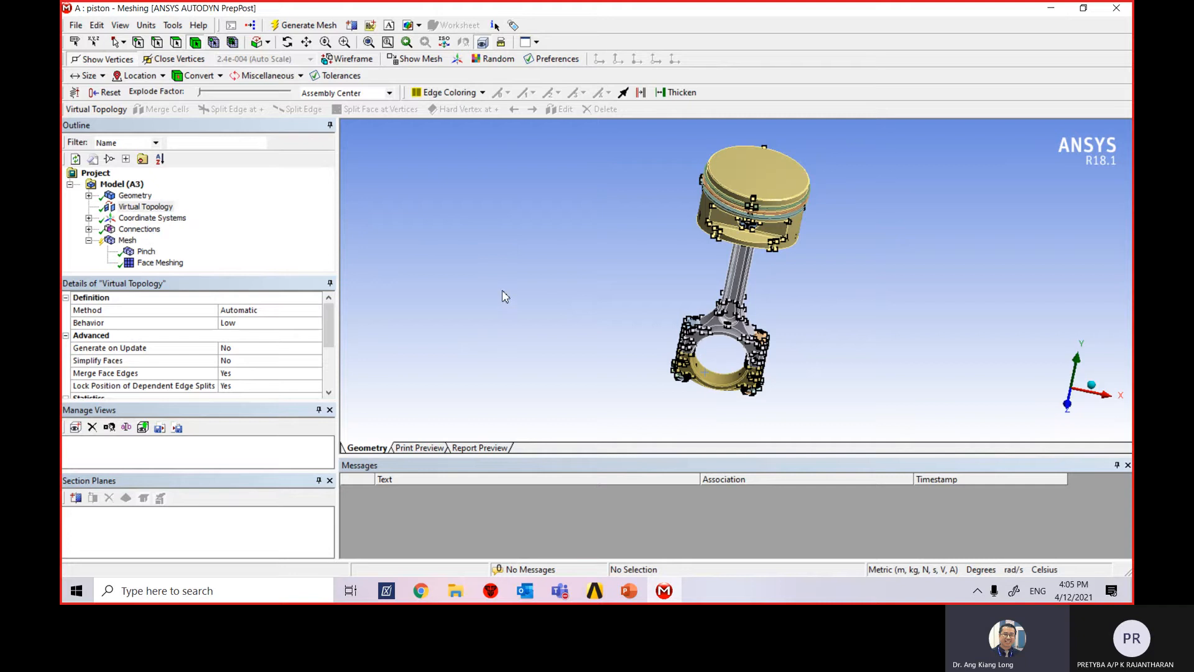
scroll(678, 367, "up", 4)
scroll(678, 367, "up", 2)
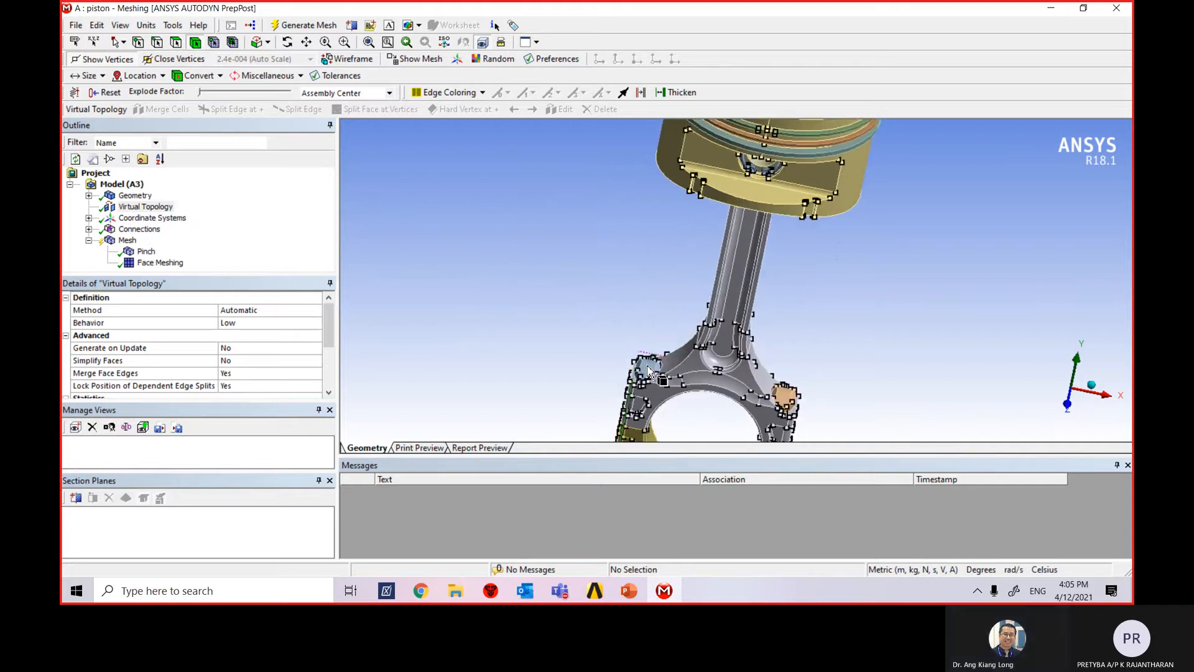
scroll(678, 367, "down", 1)
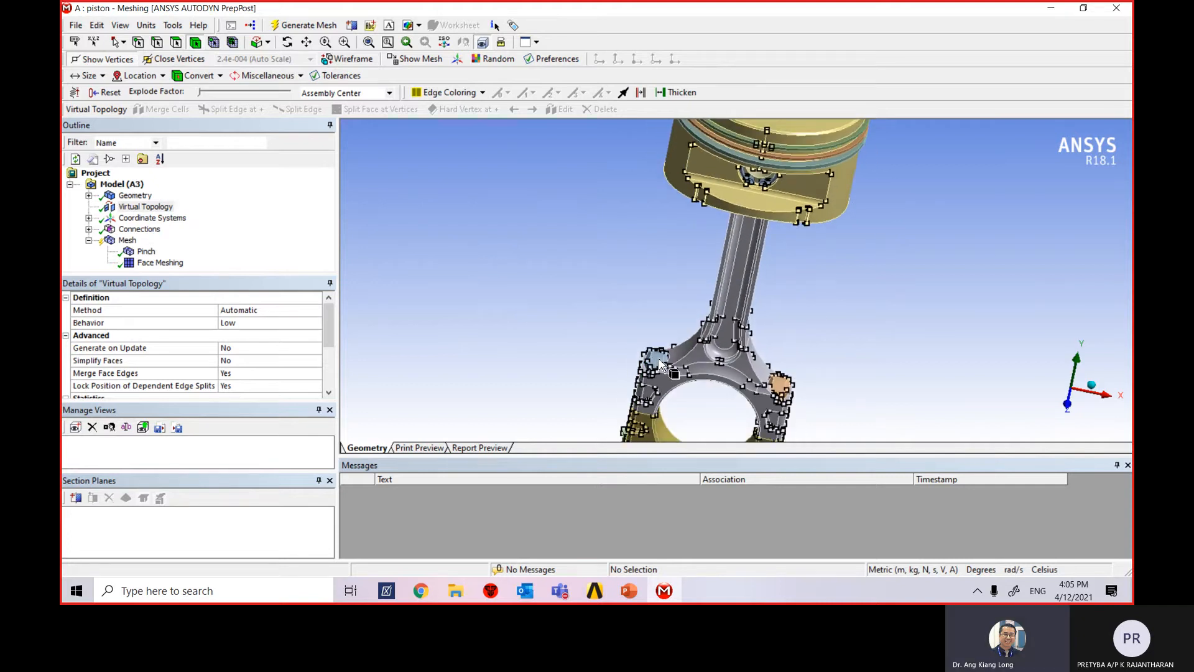
middle_click_drag(661, 364, 662, 363)
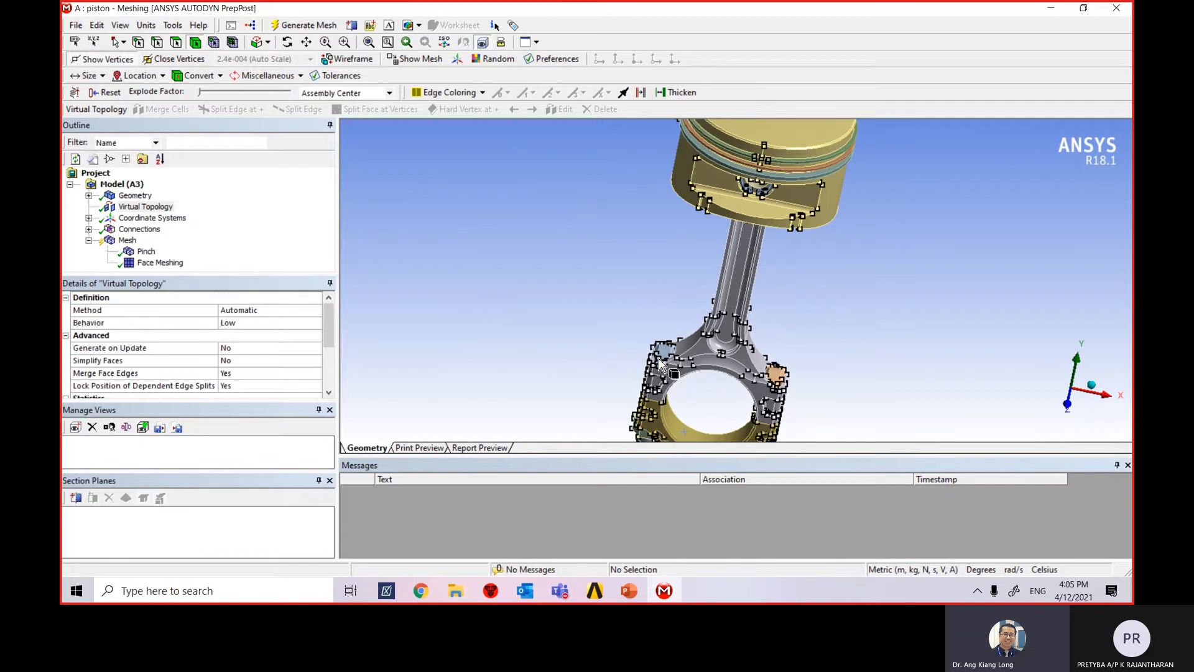
left_click(664, 357)
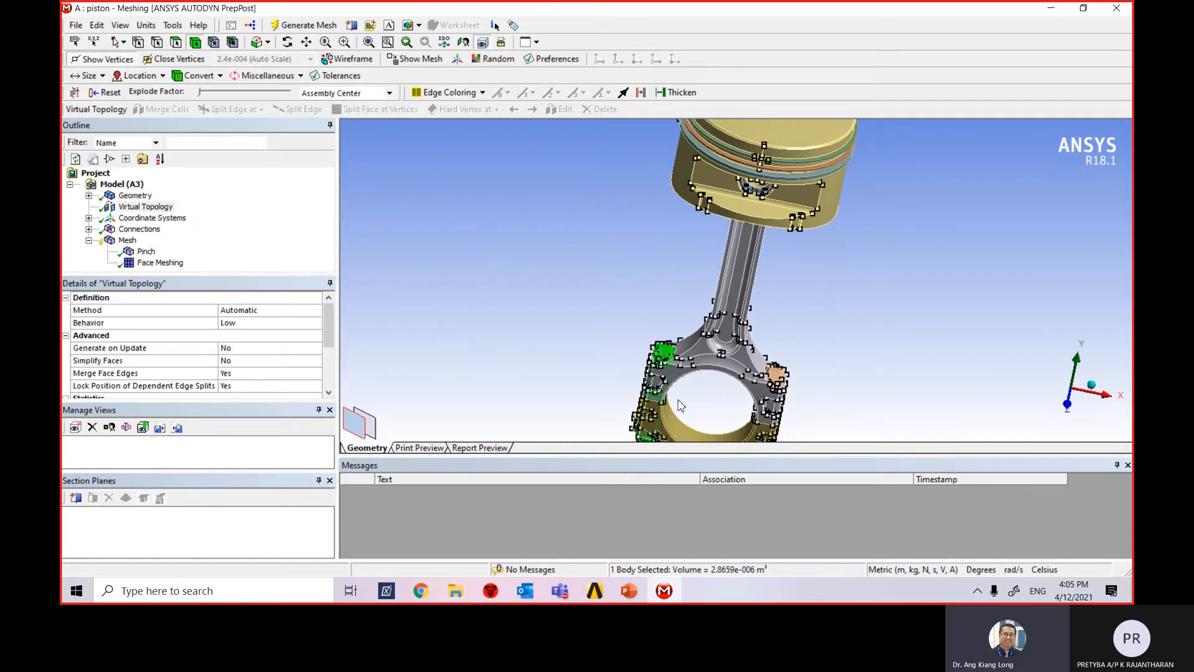
scroll(667, 355, "down", 2)
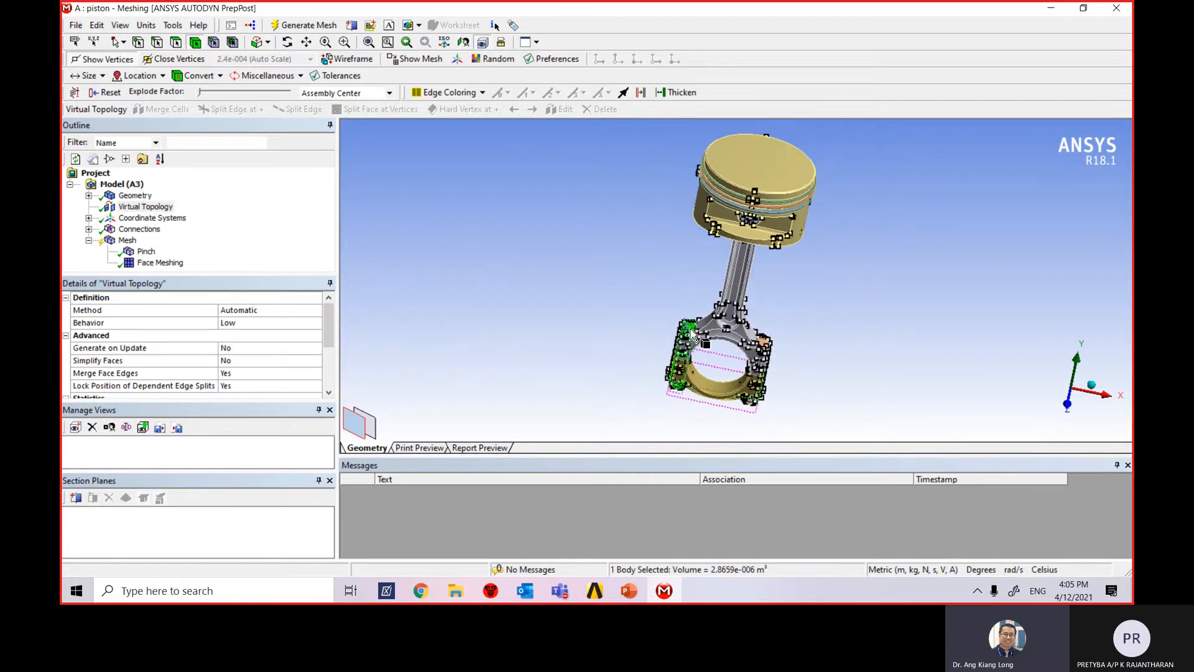
right_click(479, 189)
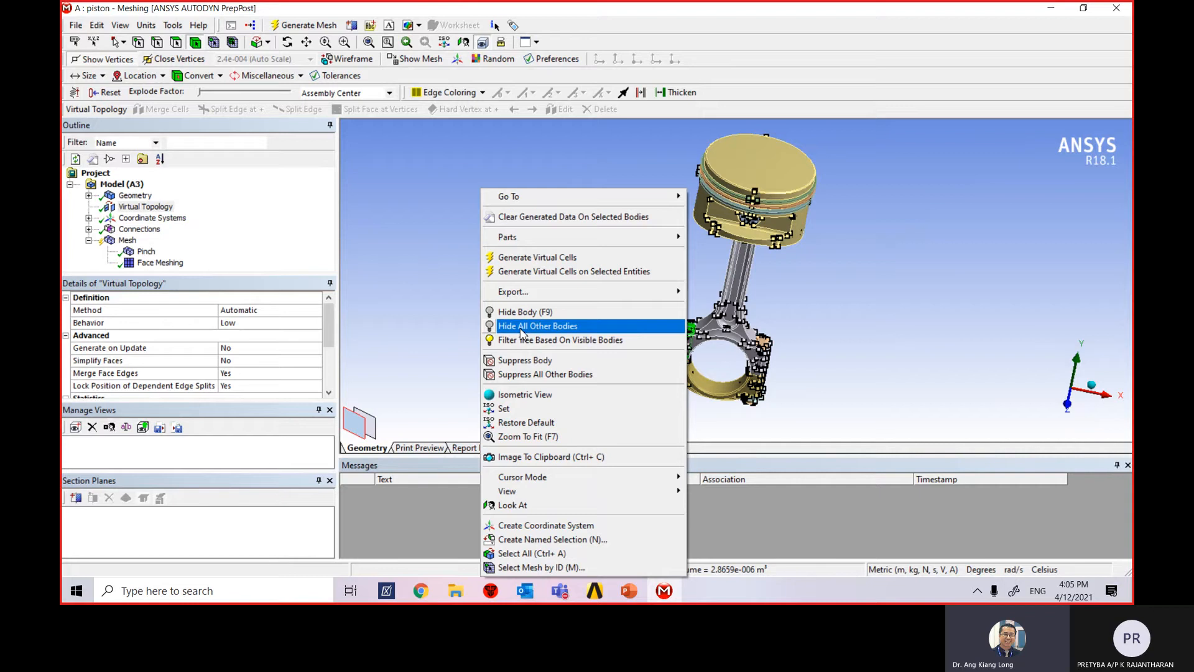
left_click(538, 326)
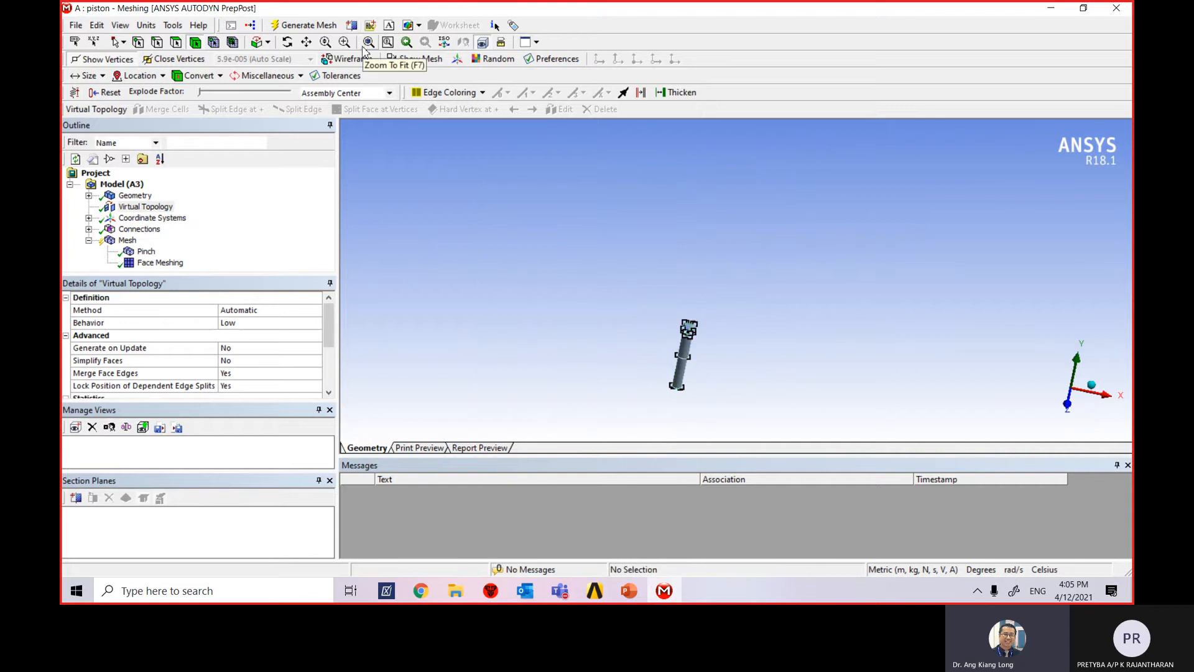
Merge the three faces on top of the bolt head into one virtual cell
left_click(368, 41)
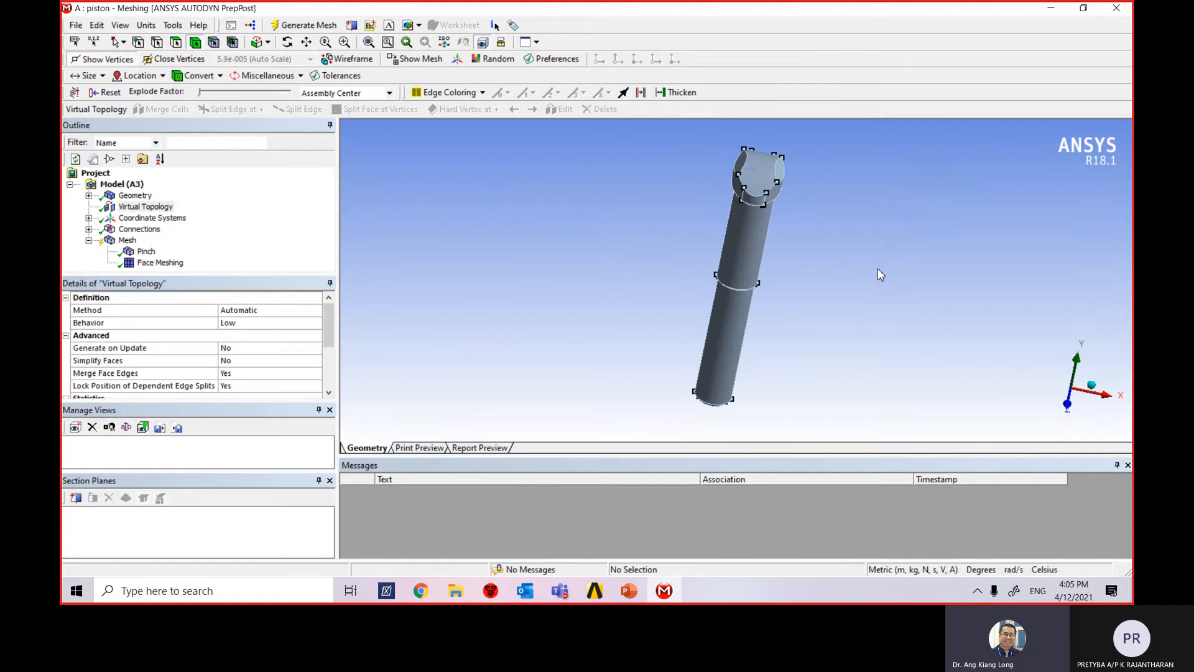
middle_click_drag(827, 326, 916, 256)
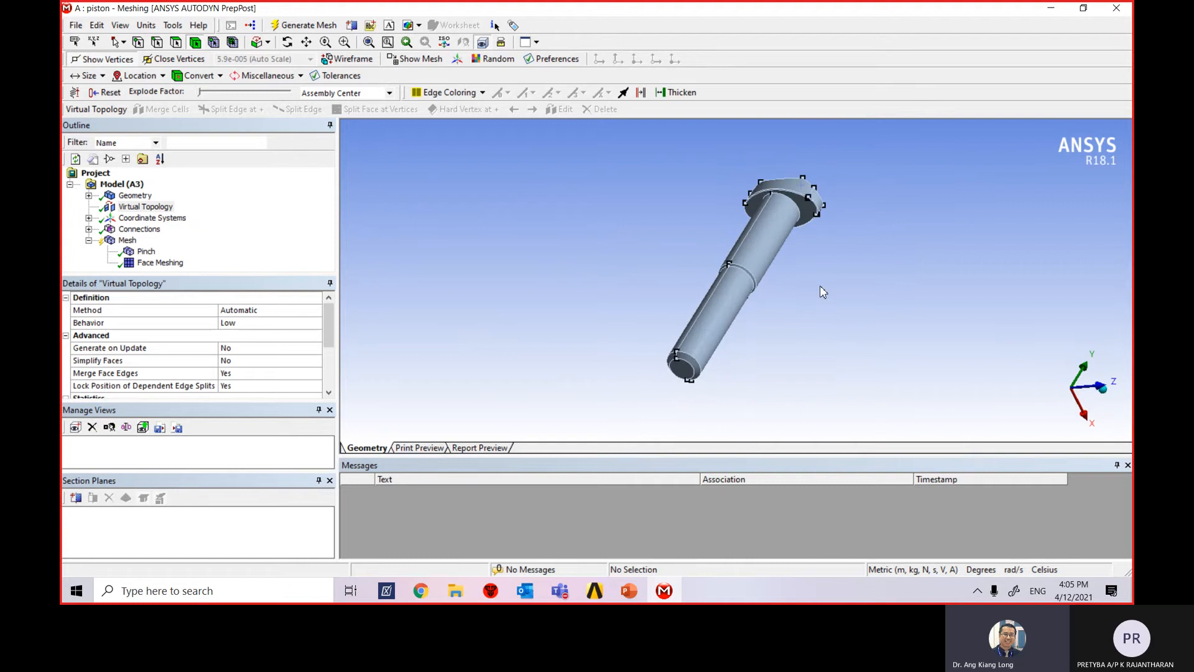
middle_click_drag(835, 294, 765, 336)
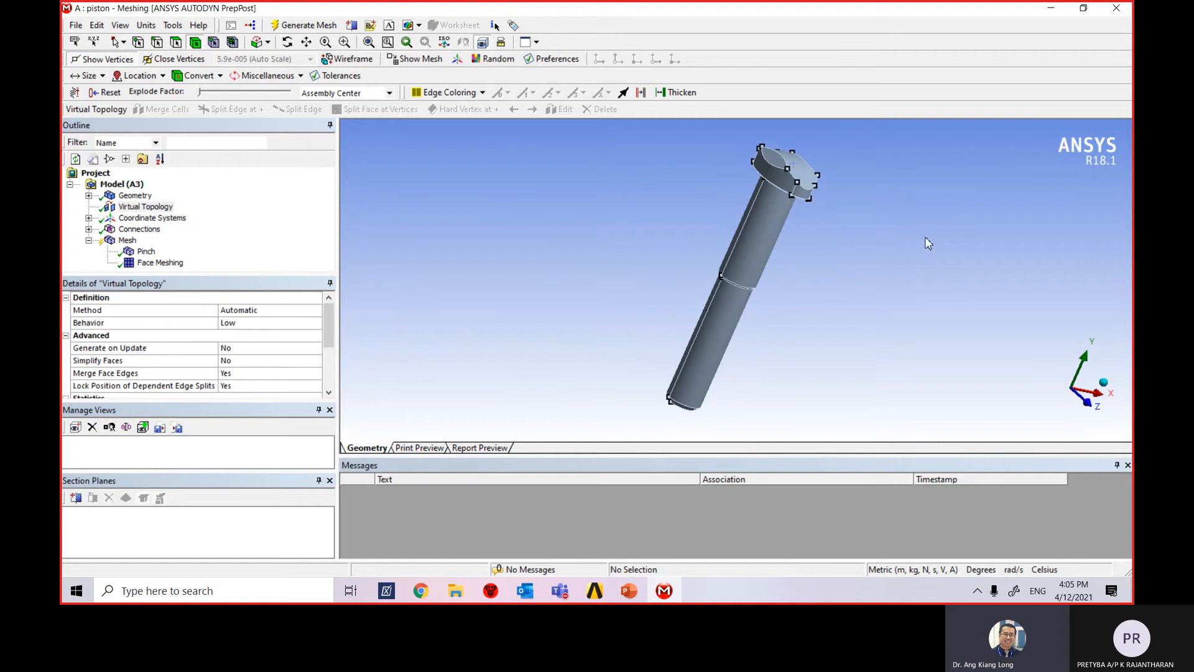
middle_click_drag(927, 243, 858, 214)
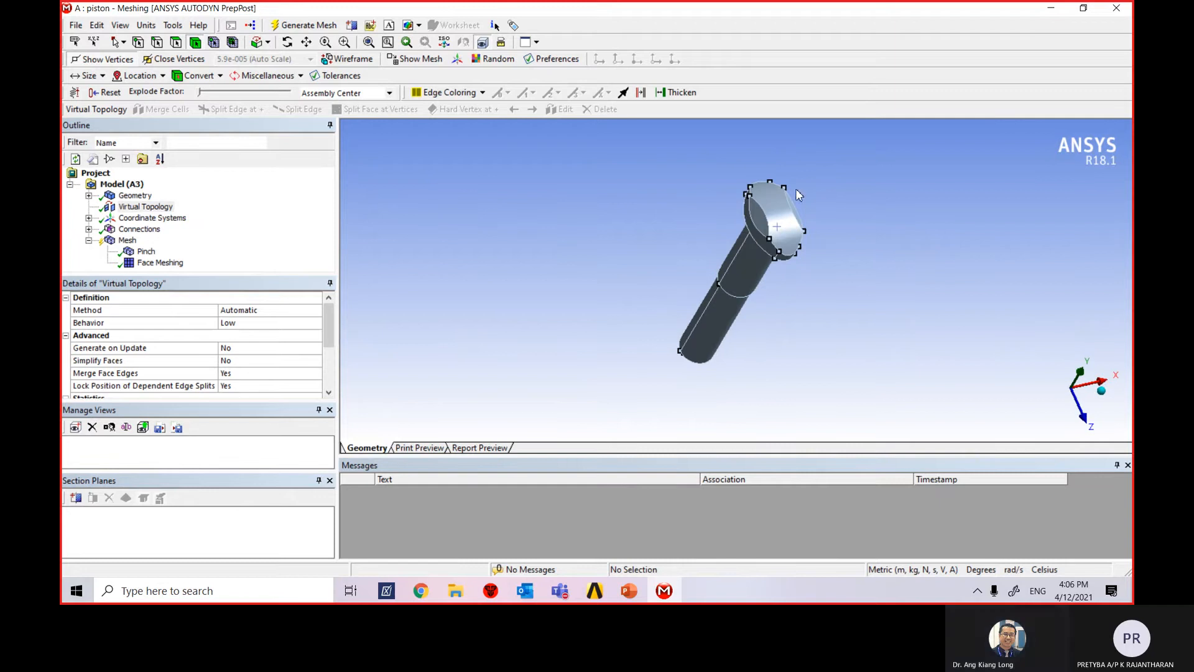
left_click(177, 44)
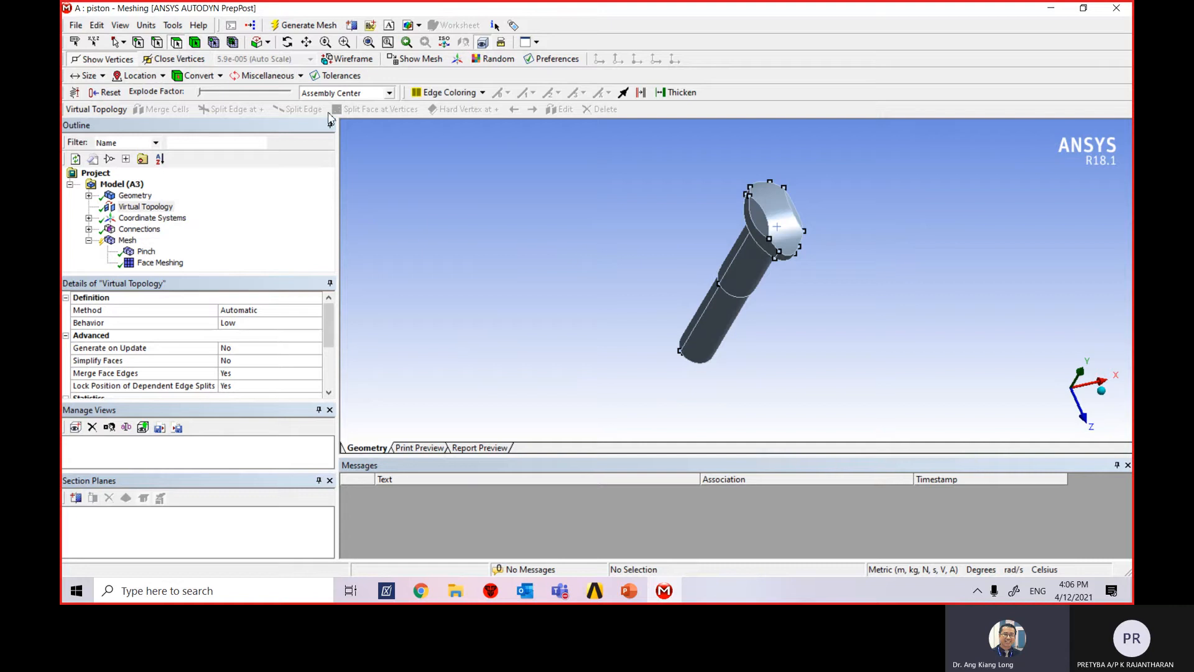
left_click(764, 225)
left_click(799, 235, "ctrl")
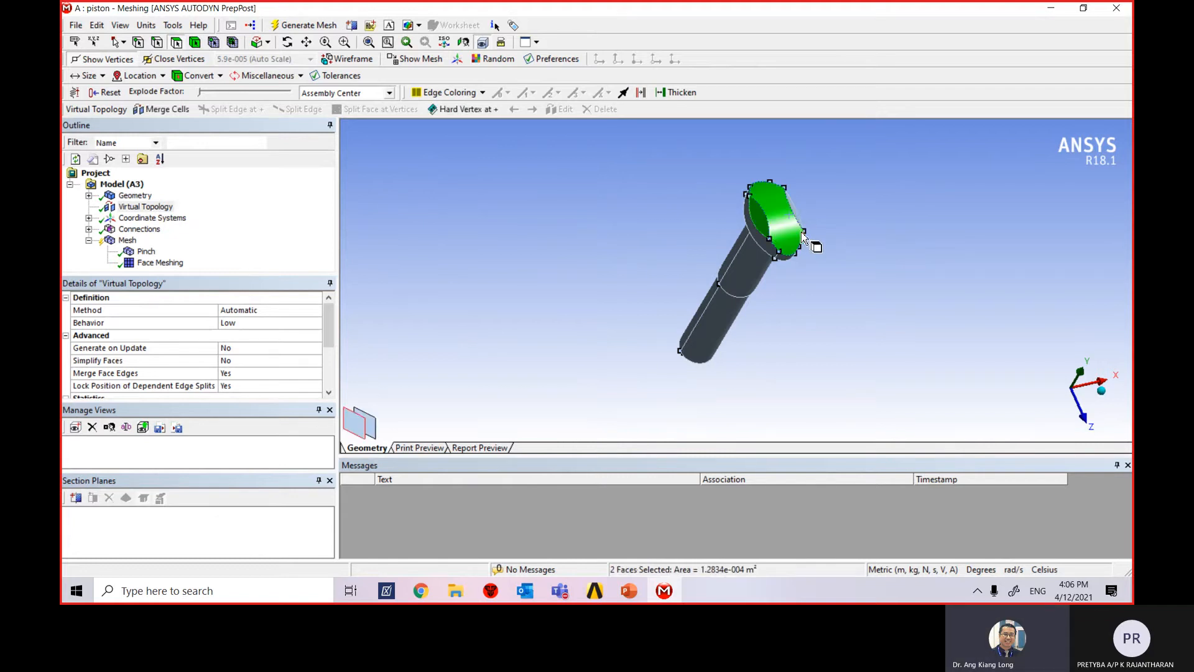
middle_click_drag(808, 246, 842, 266)
left_click(754, 244, "ctrl")
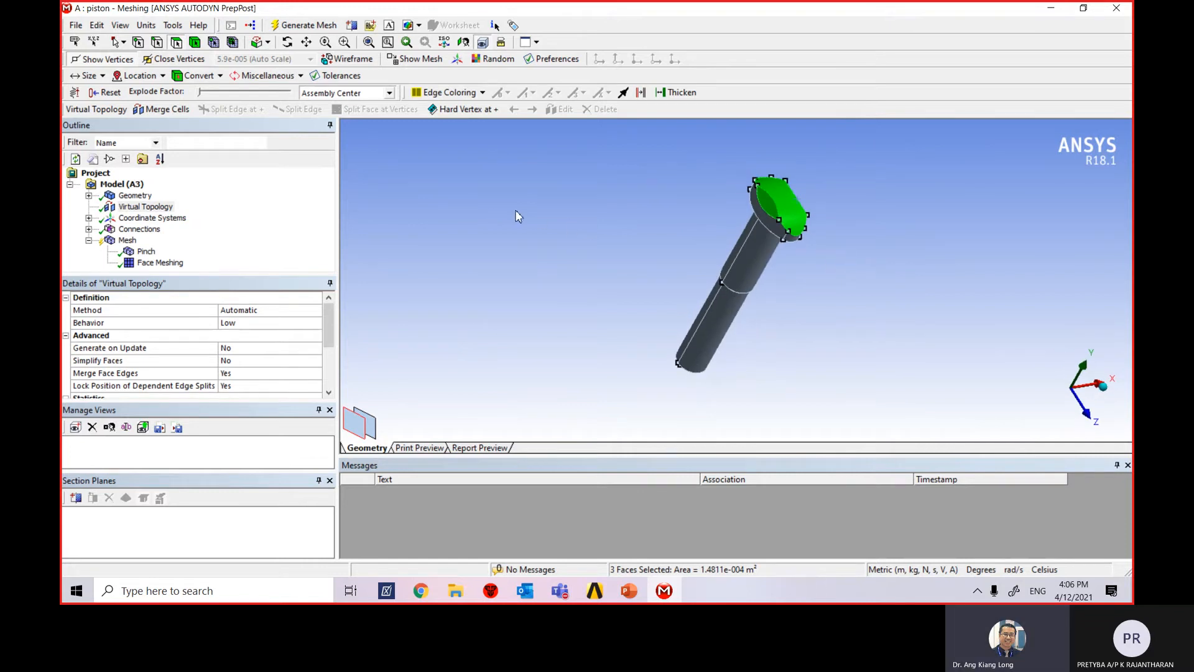
right_click(534, 217)
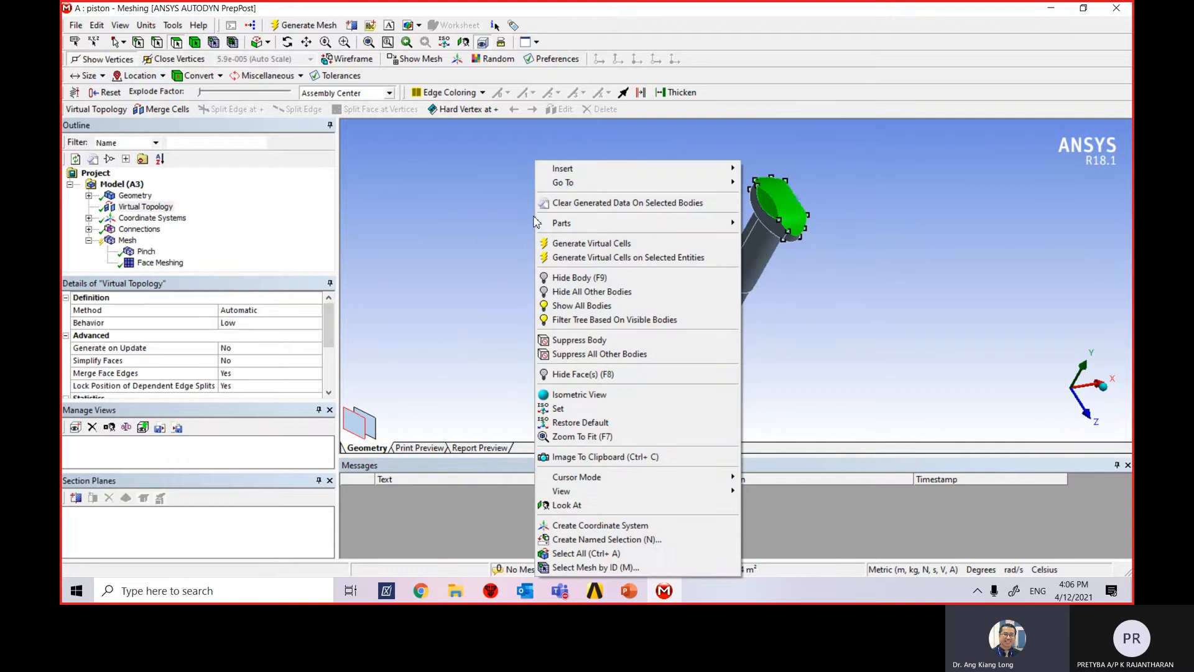
mouse_move(616, 169)
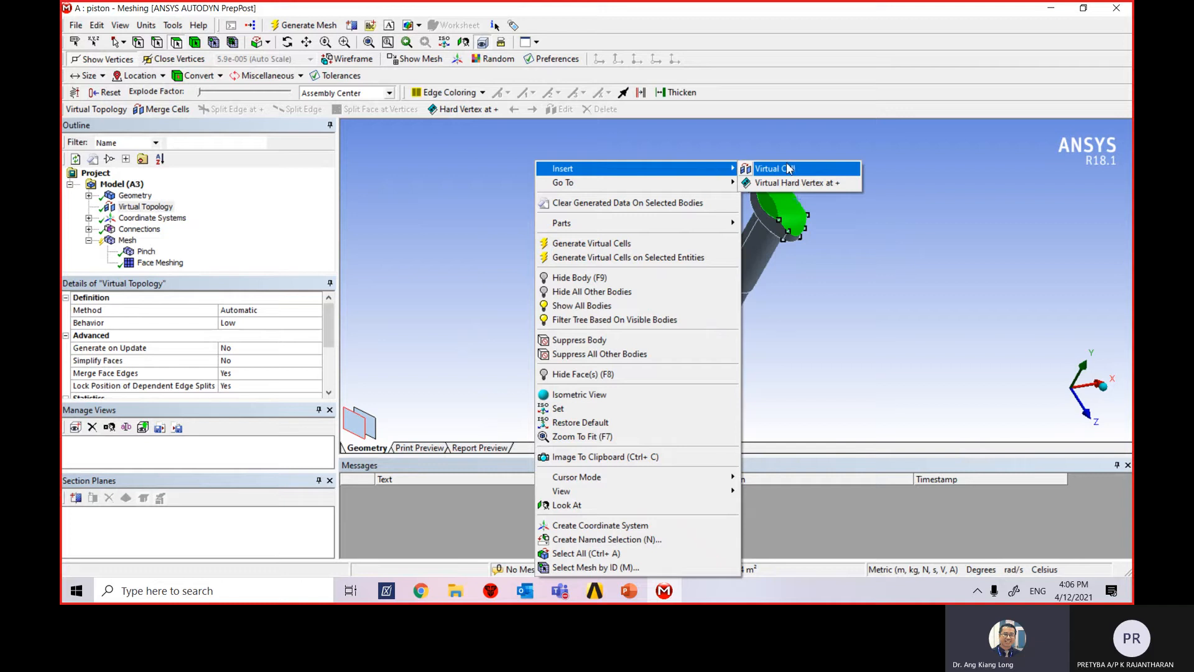
left_click(819, 172)
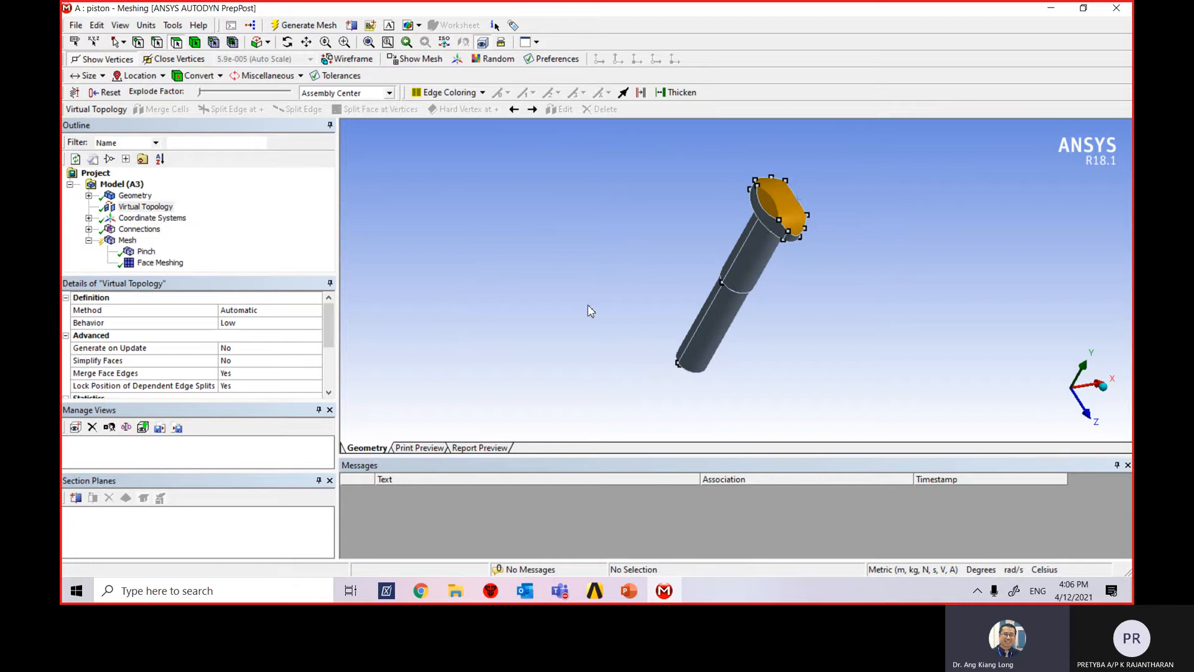
mouse_move(736, 349)
middle_mouse_down()
mouse_move(824, 320)
mouse_move(861, 290)
mouse_move(659, 386)
middle_mouse_up()
scroll(630, 405, "up", 2)
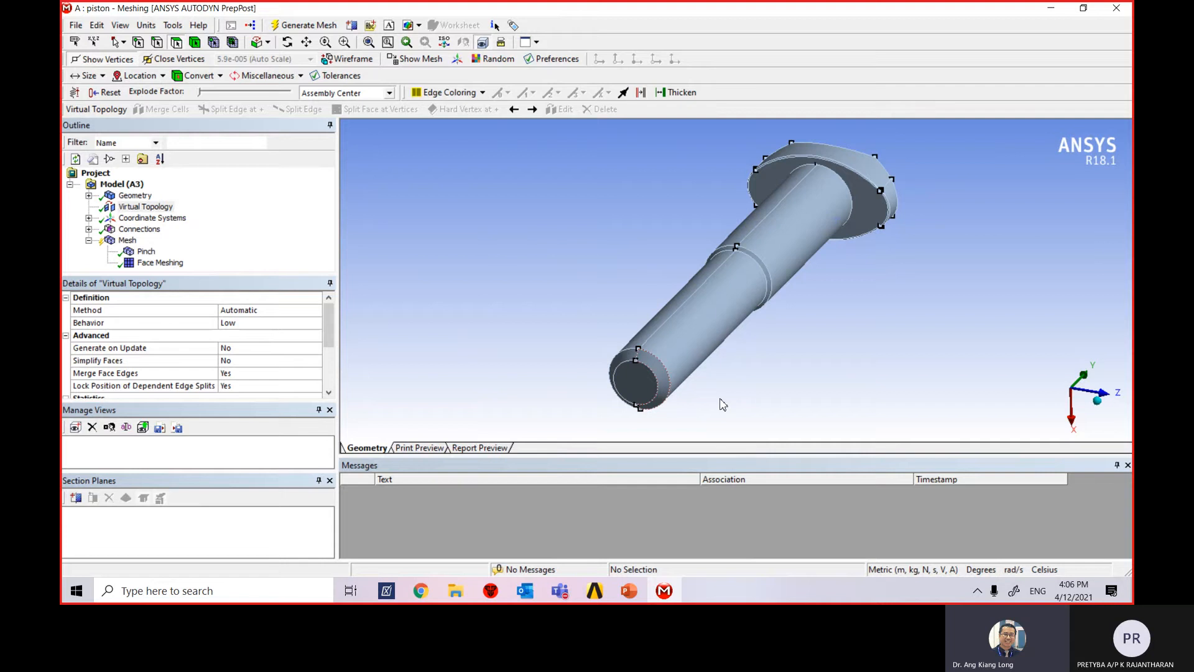
left_click(873, 215)
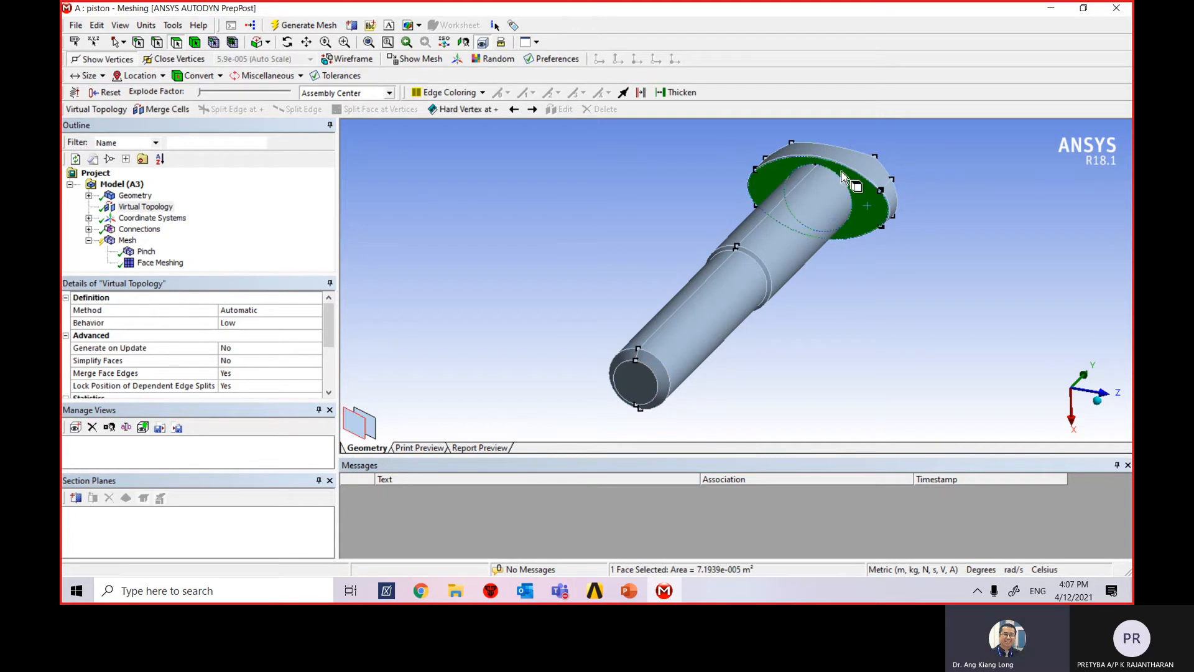
scroll(846, 176, "up", 5)
scroll(1014, 160, "down", 1)
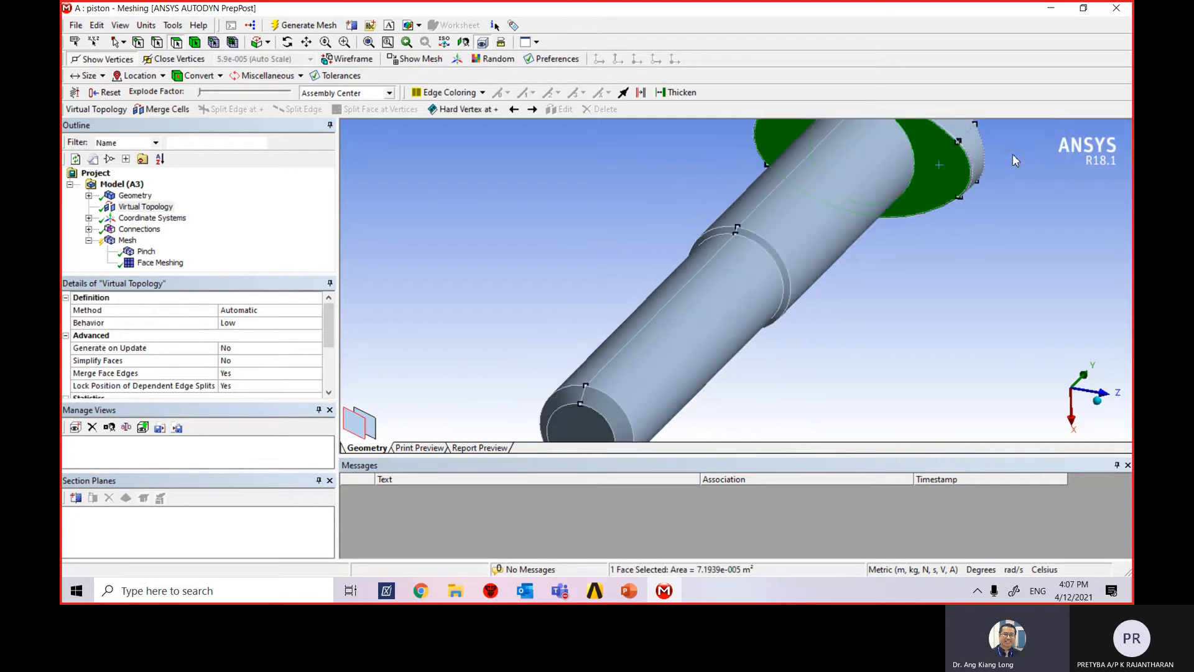
scroll(1014, 160, "down", 2)
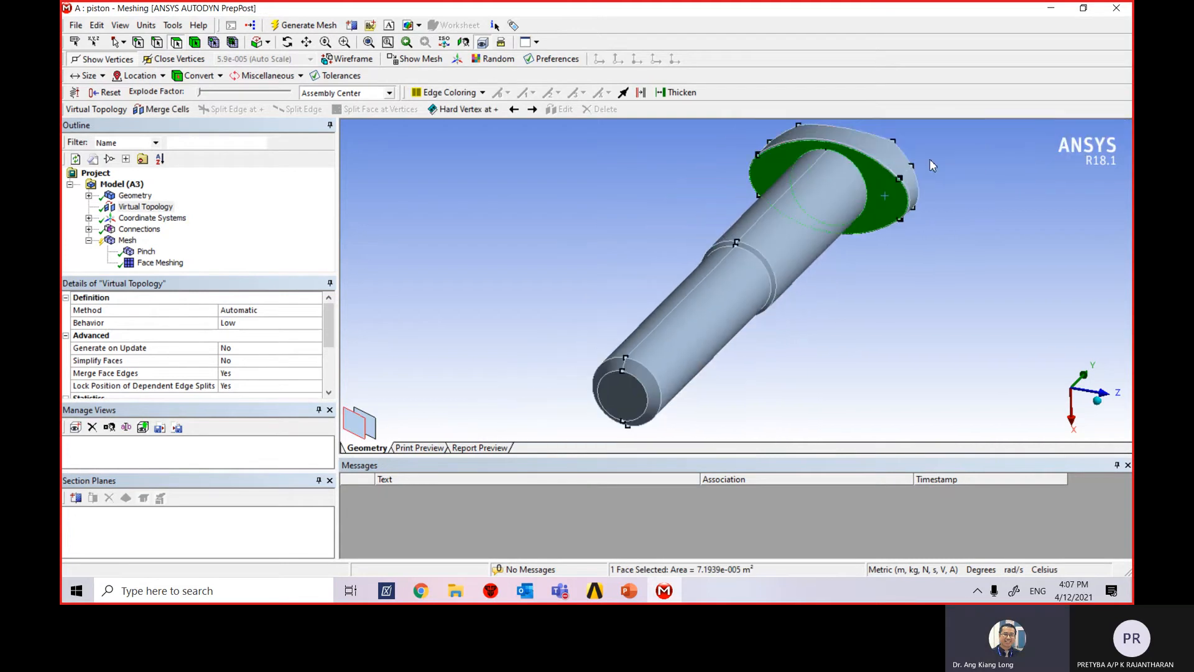
left_click(368, 44)
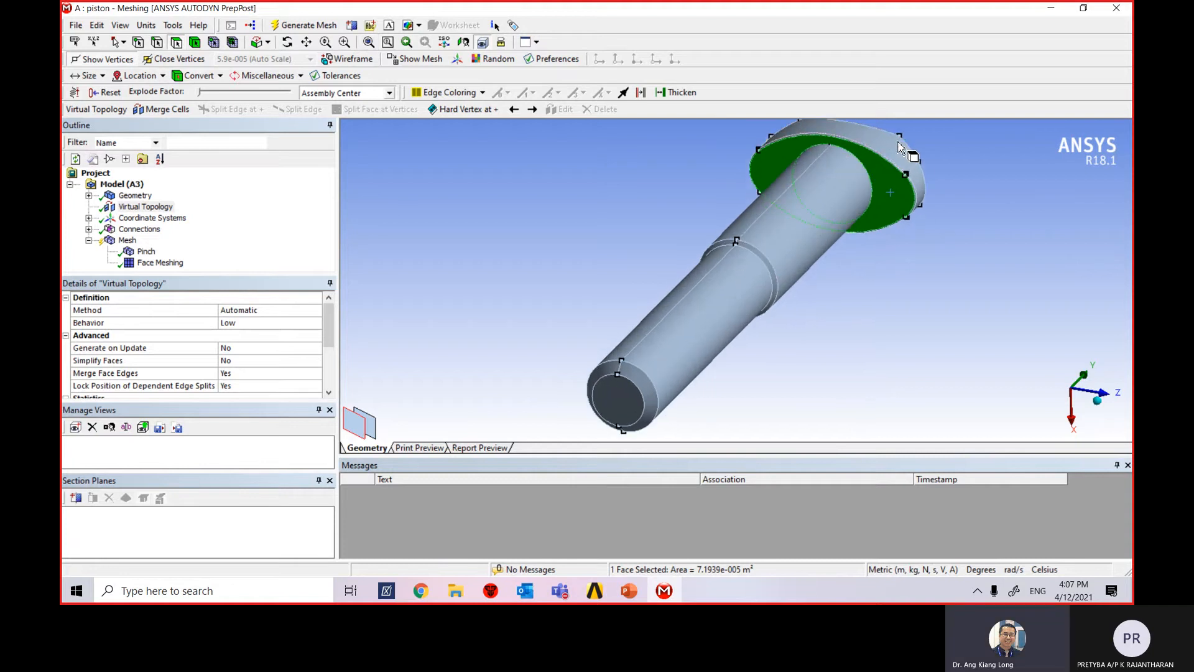
scroll(715, 153, "down", 1)
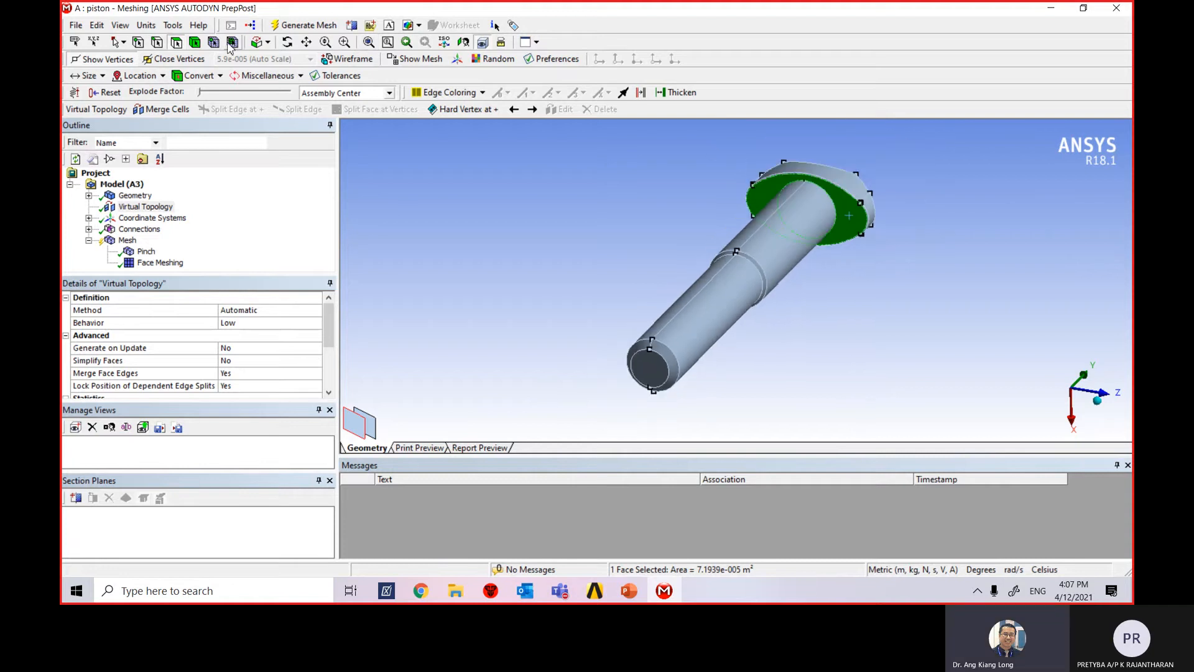
left_click(345, 42)
left_click_drag(714, 152, 925, 281)
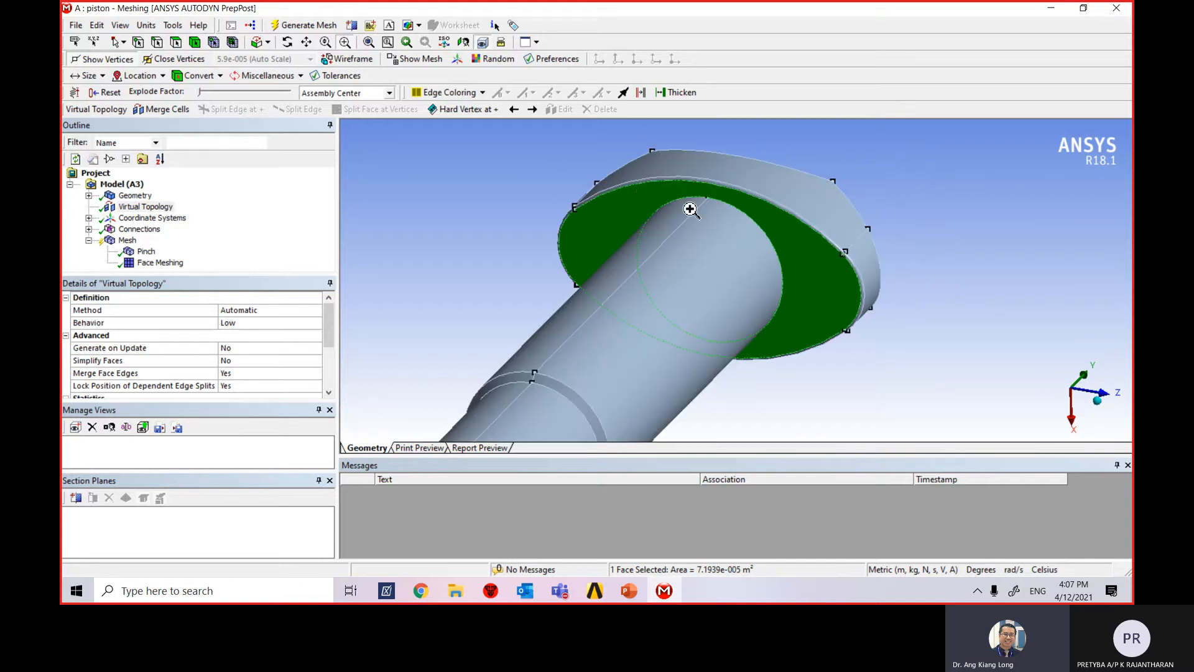
left_click_drag(529, 149, 896, 393)
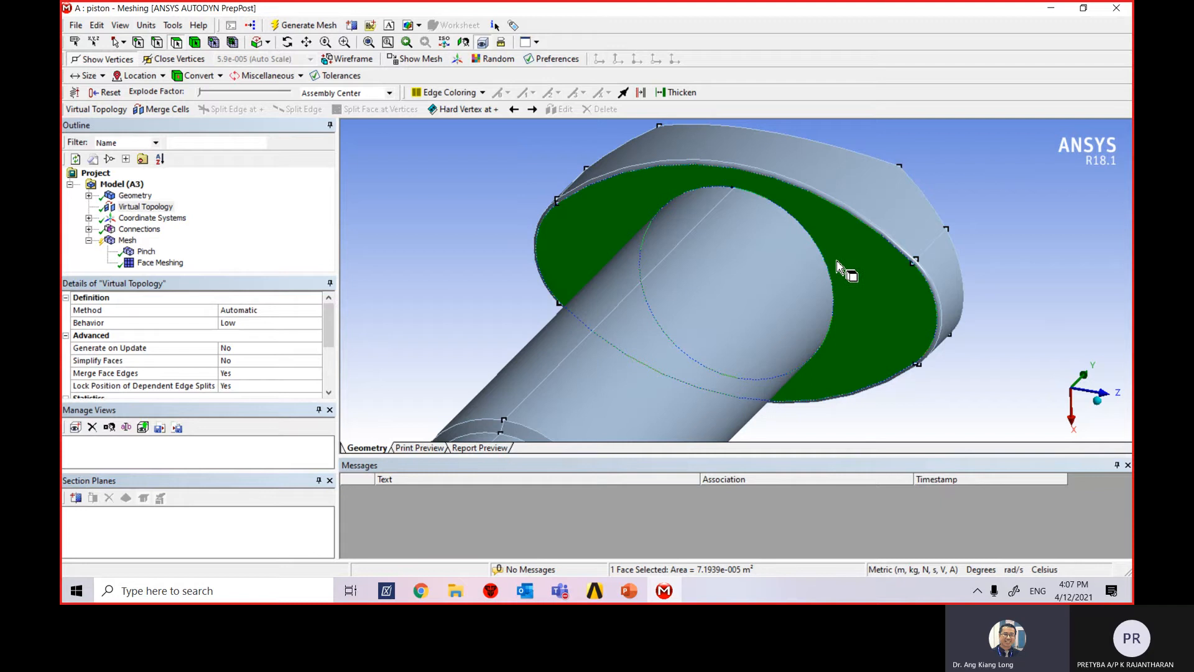
left_click(832, 203, "ctrl")
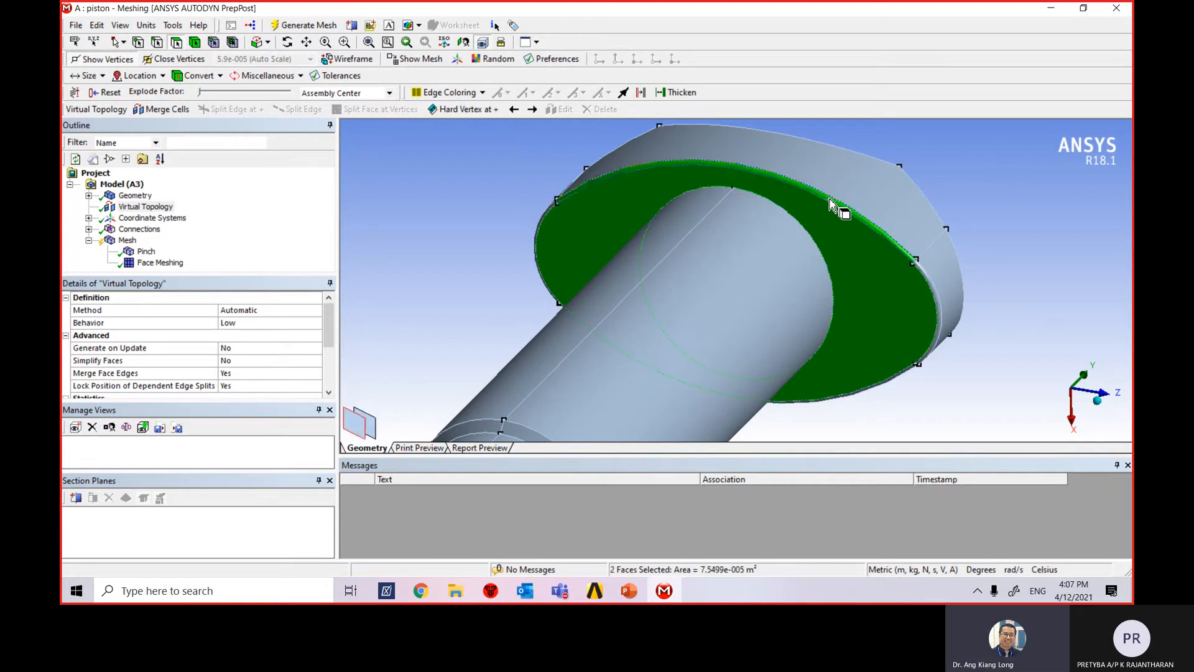
left_click(932, 290, "ctrl")
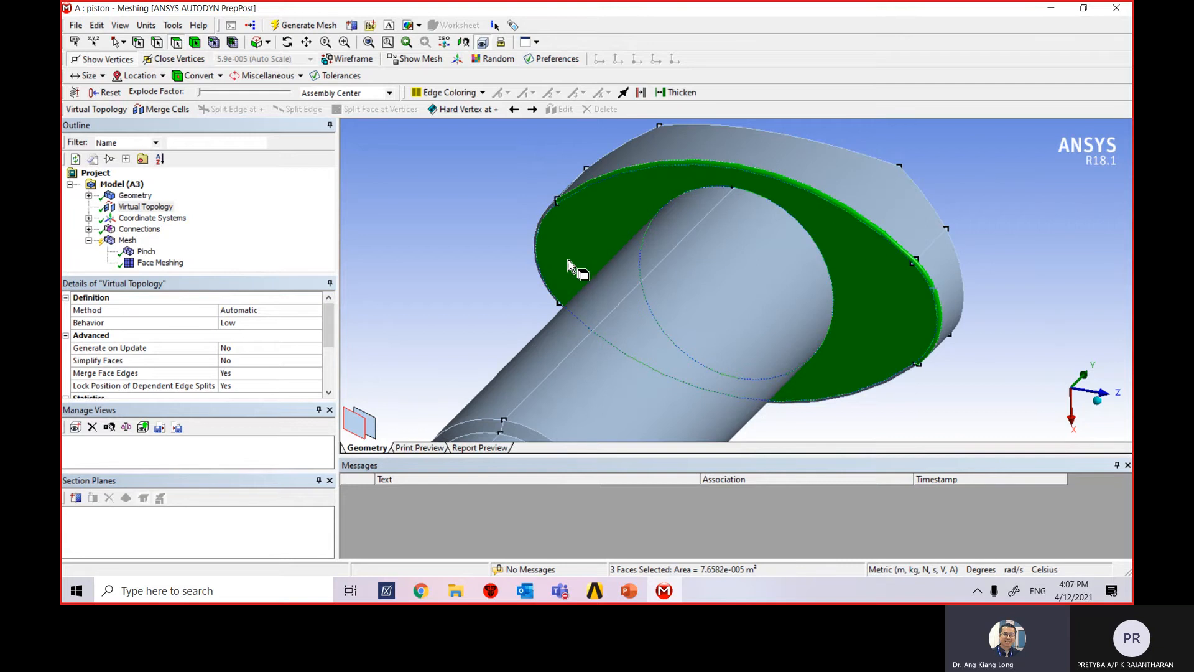
left_click(555, 213, "ctrl")
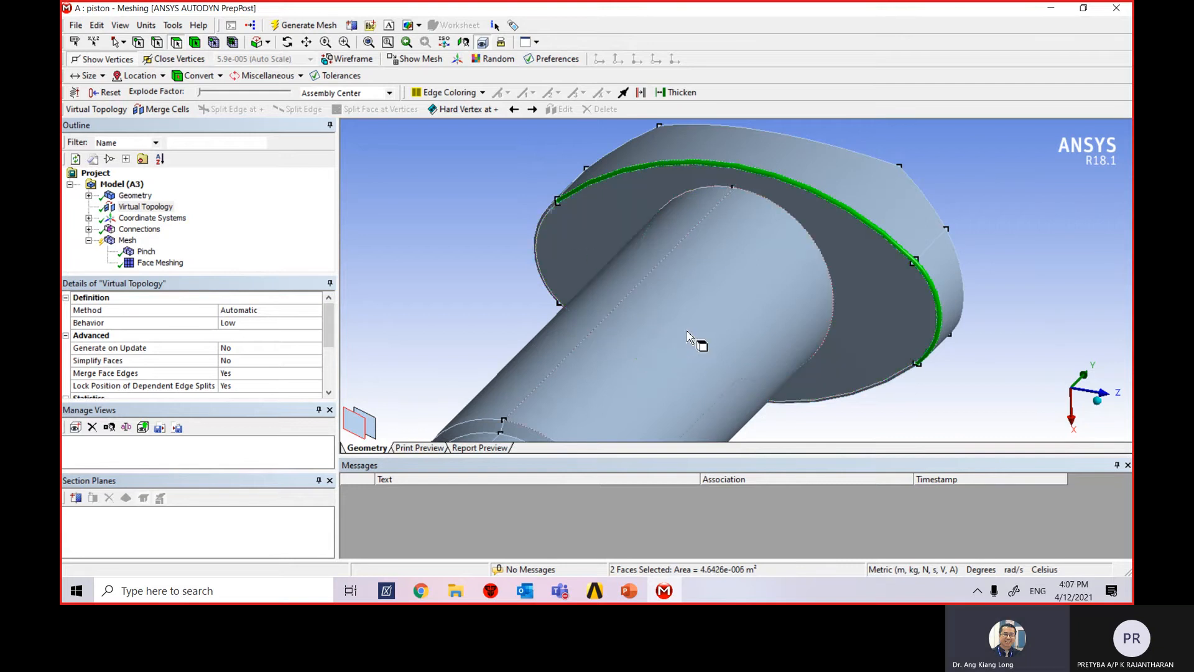
left_click(567, 226, "ctrl")
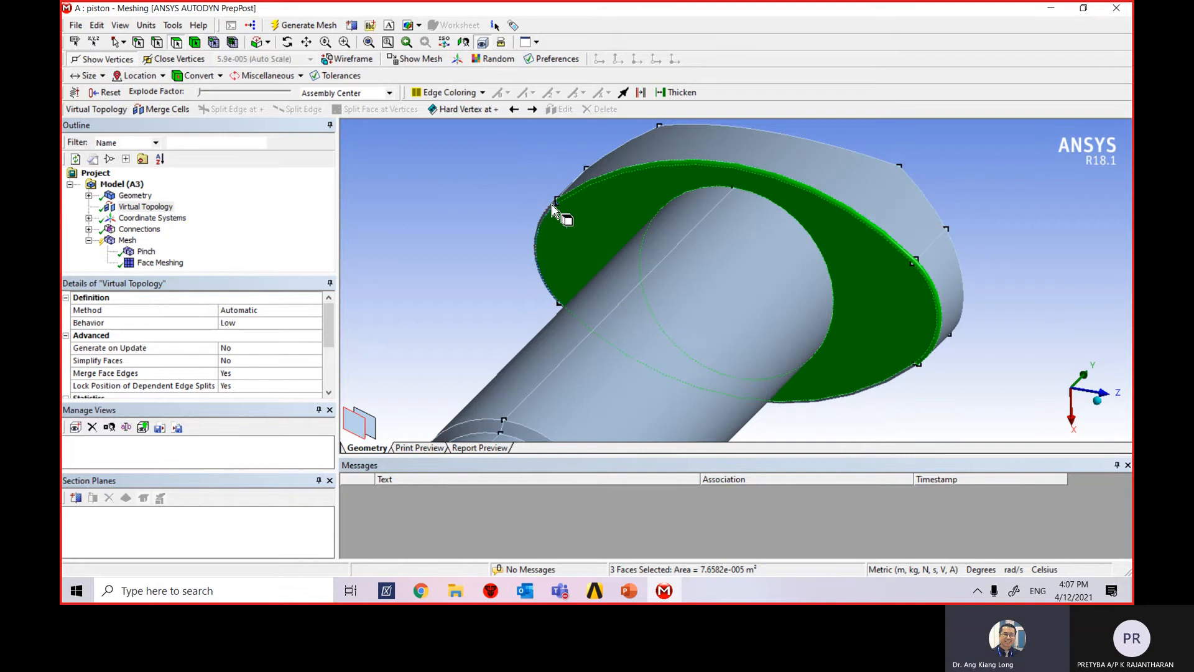
middle_click_drag(523, 250, 518, 398)
scroll(519, 398, "up", 3)
scroll(472, 349, "down", 4)
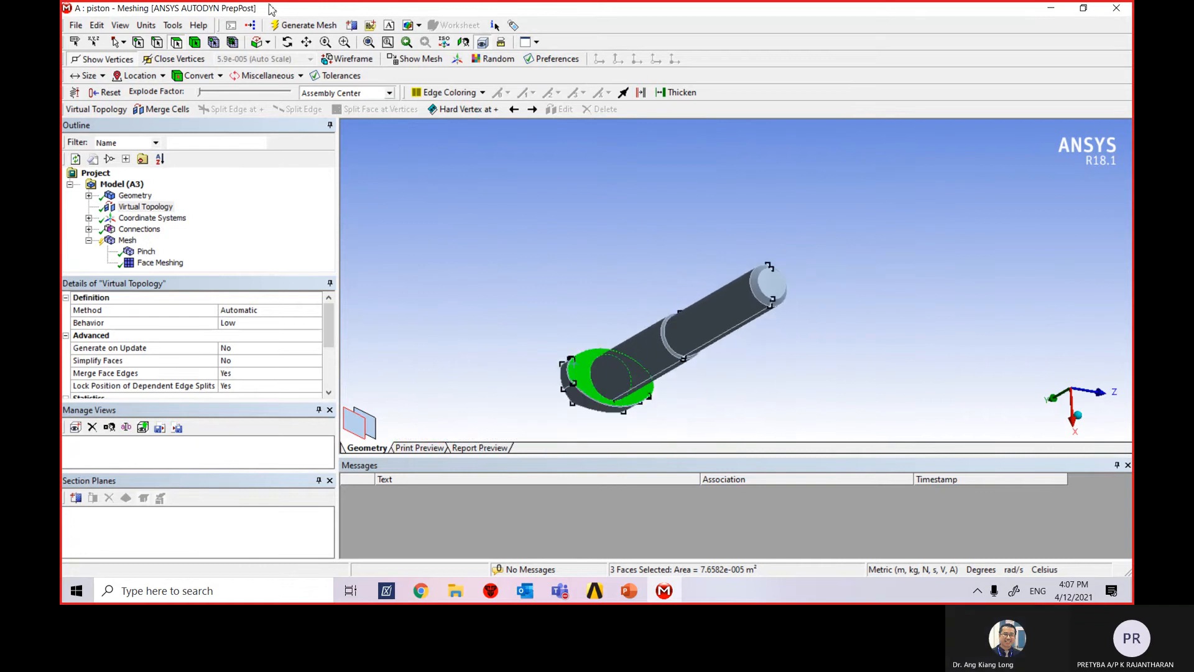
left_click(344, 43)
left_click_drag(506, 344, 713, 442)
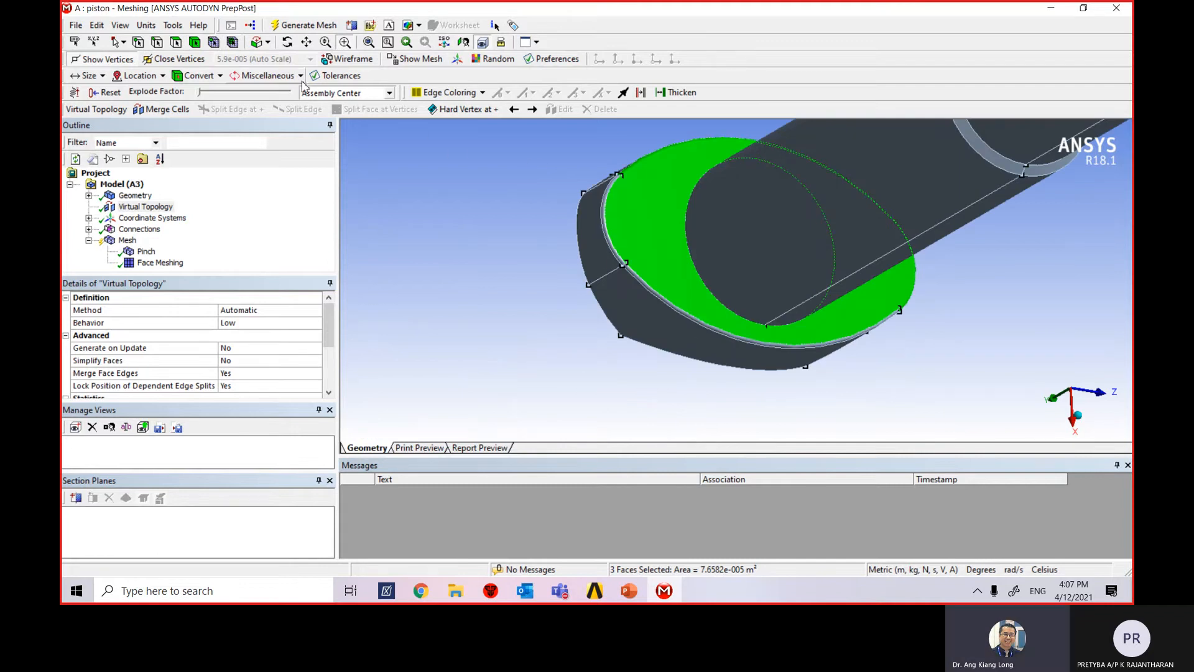
left_click(158, 44)
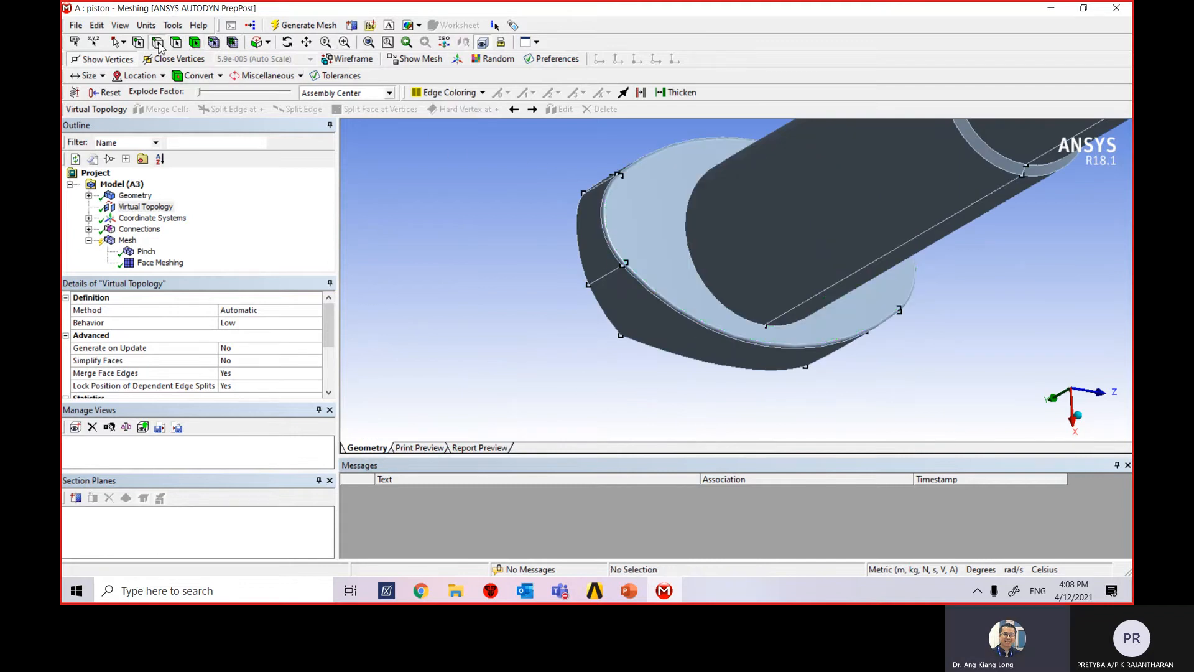
Merge the bolt head's flat underside face and the four narrow faces along its rim into one virtual cell
left_click(177, 43)
left_click(641, 241)
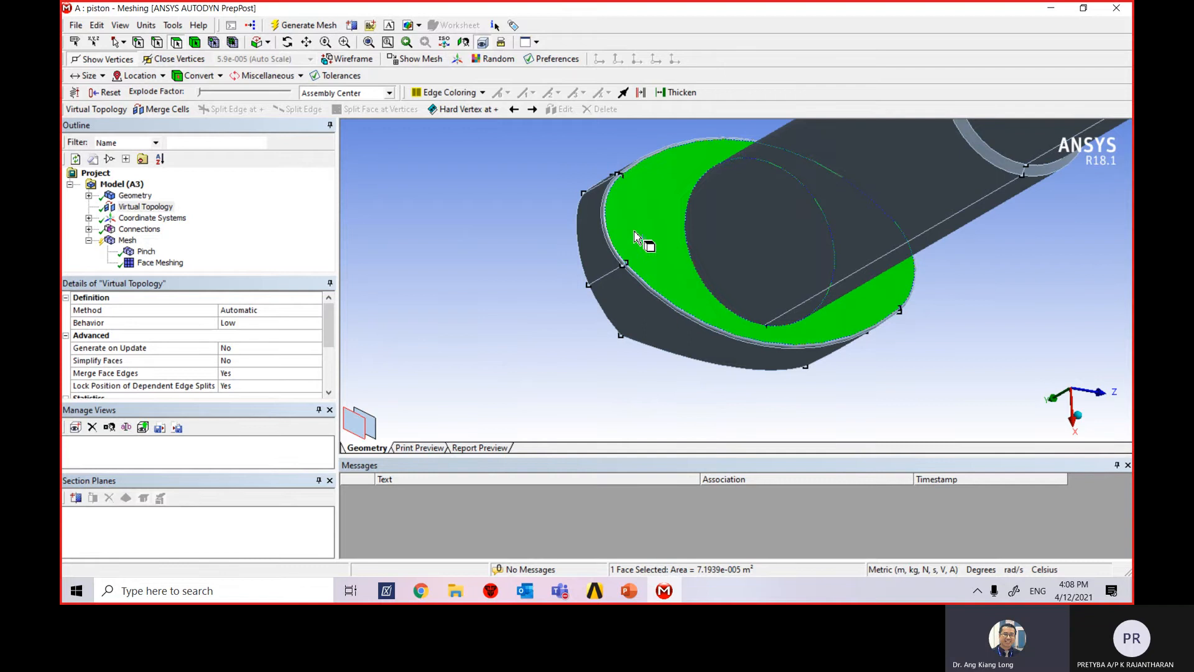
left_click(602, 215, "ctrl")
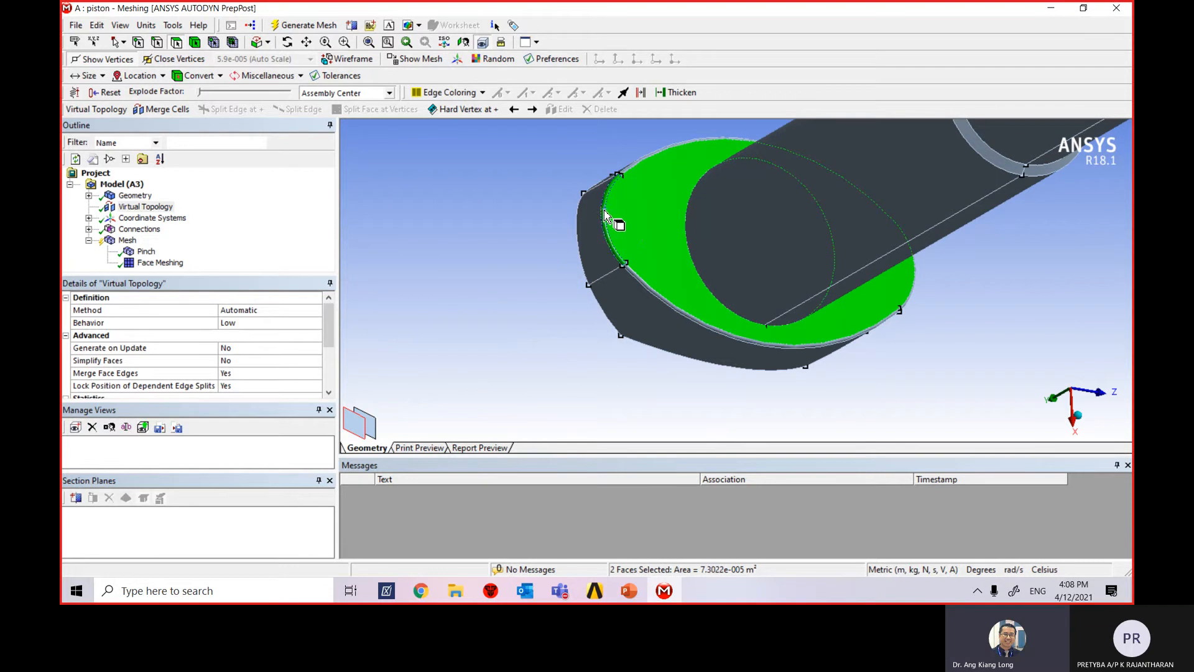
left_click(663, 156, "ctrl")
left_click(699, 325, "ctrl")
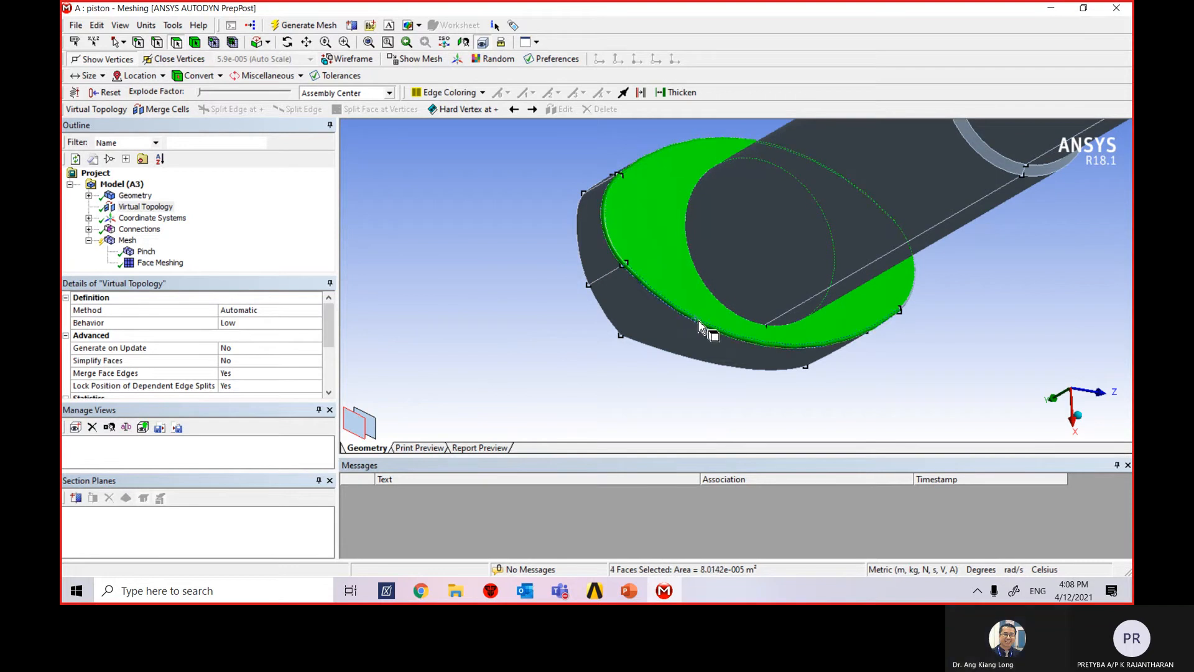
left_click(912, 302, "ctrl")
middle_click_drag(940, 337, 911, 339)
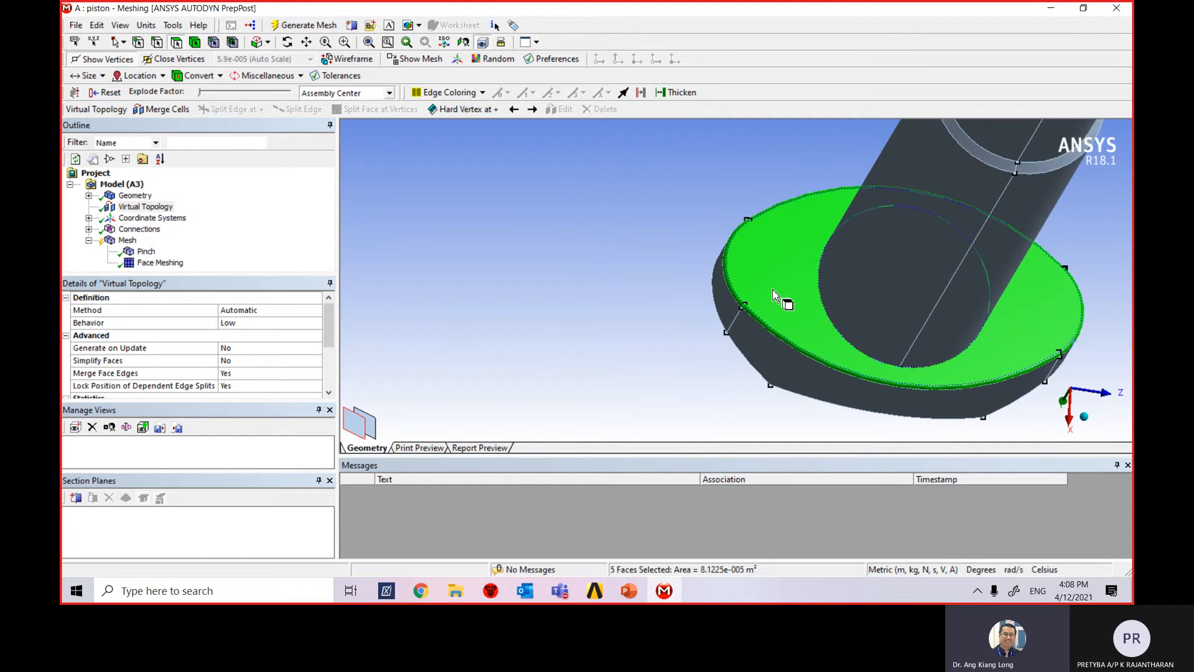
left_click(369, 43)
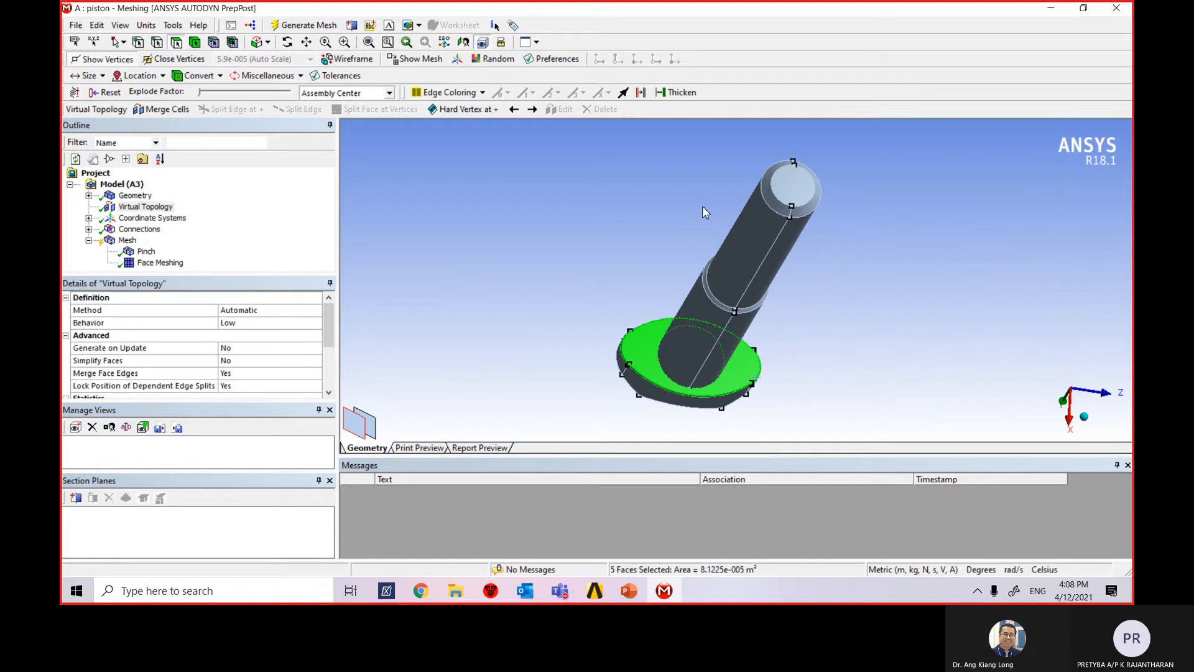
right_click(484, 209)
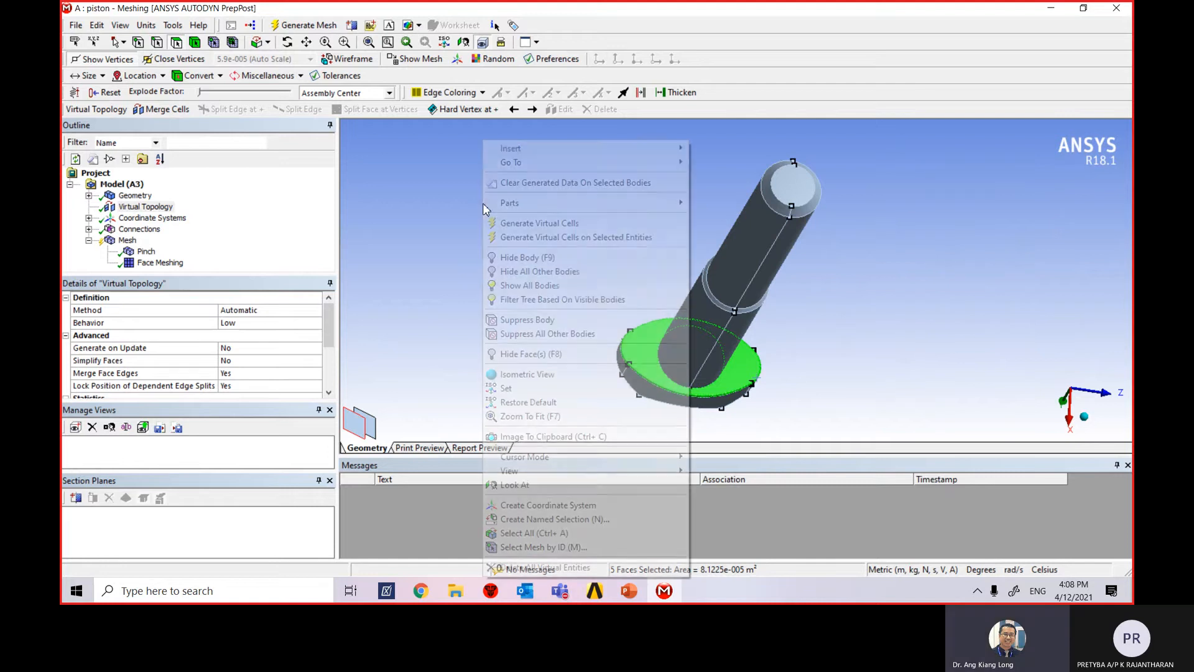
mouse_move(555, 149)
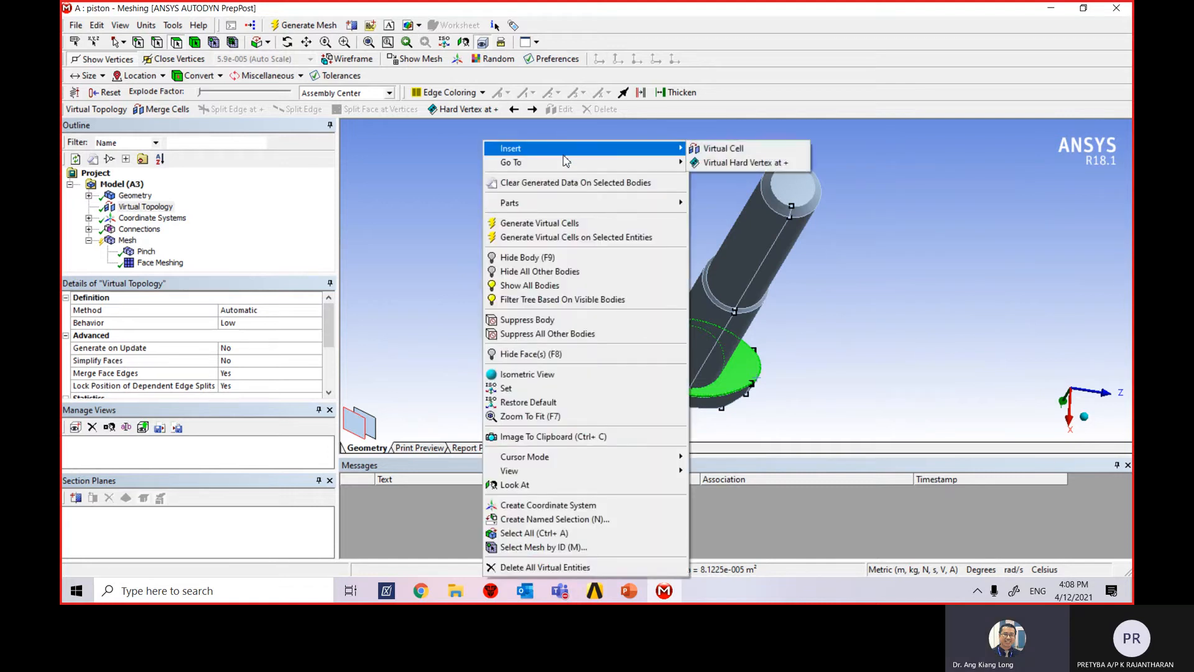
left_click(771, 151)
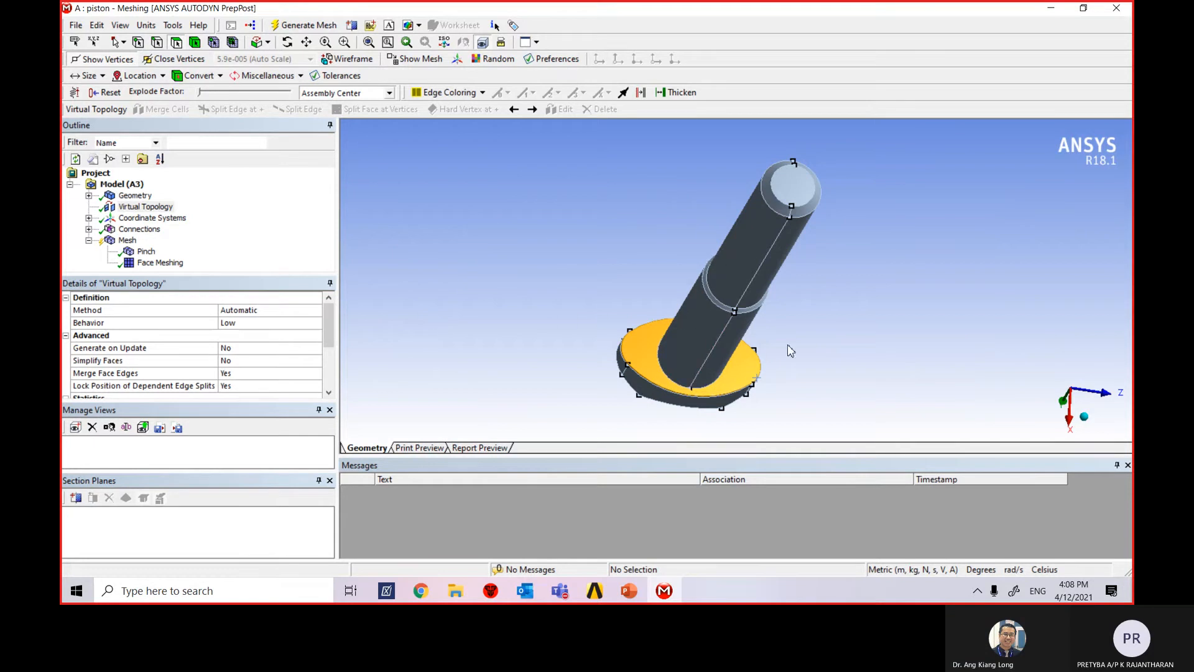
Merge the flat end face and the two surrounding chamfer faces at the bolt's tip into one virtual cell
middle_click_drag(878, 313, 721, 341)
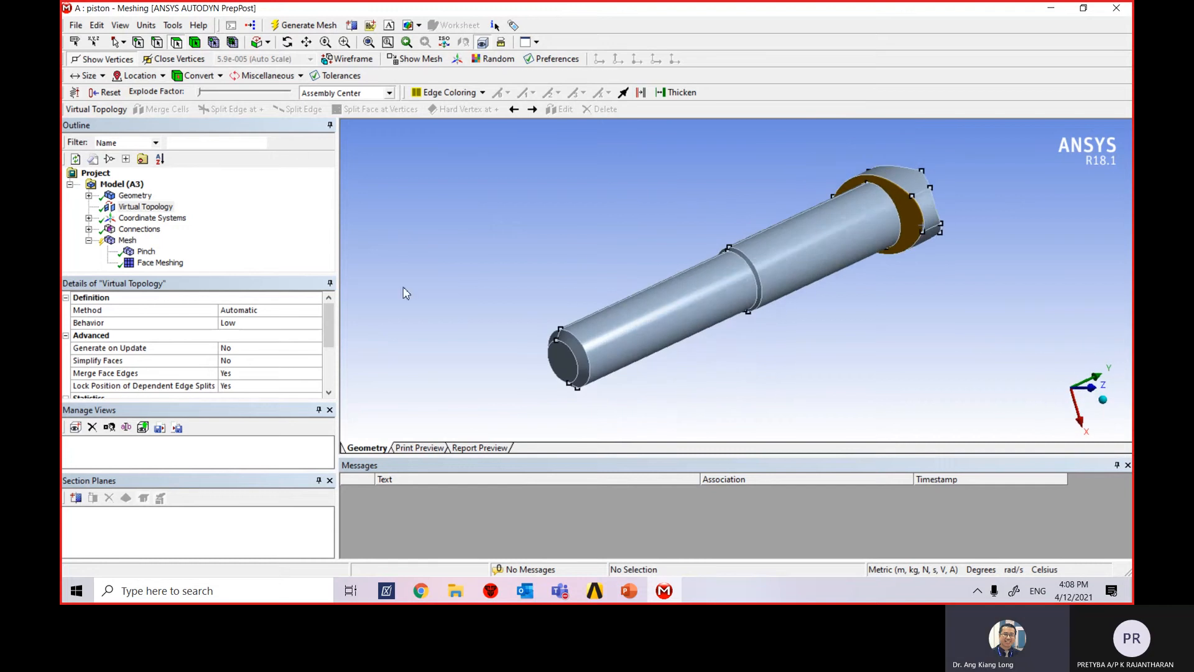
left_click(567, 368)
left_click(581, 377, "ctrl")
middle_click_drag(591, 390, 712, 375)
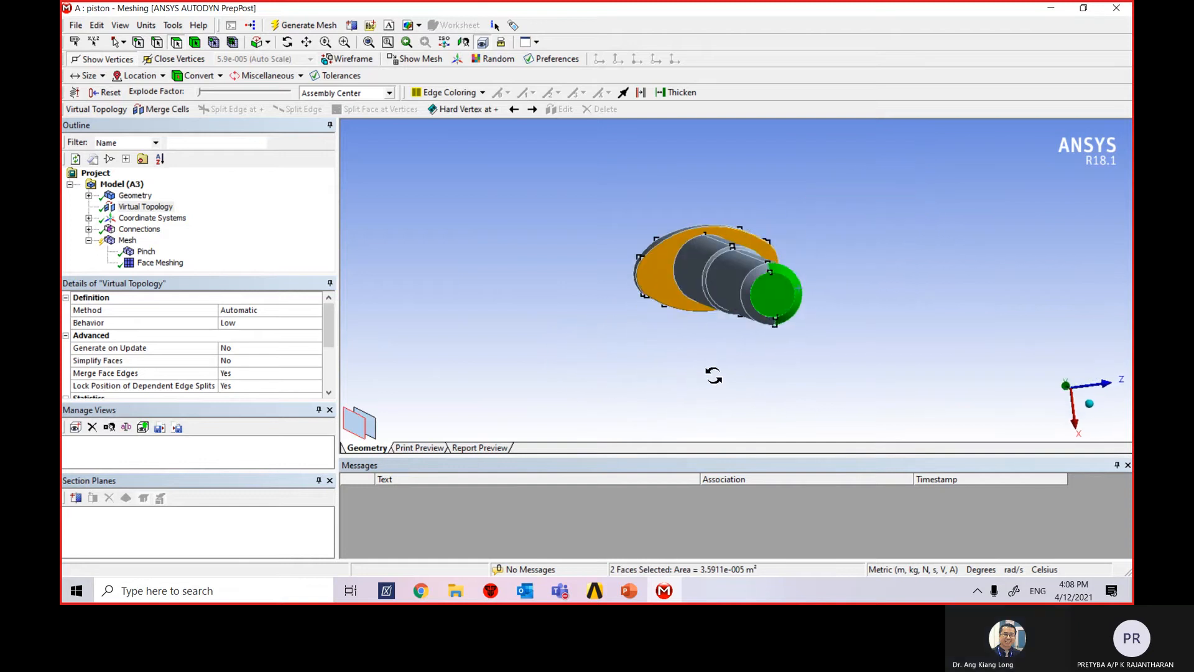
left_click(764, 325, "ctrl")
middle_click_drag(860, 297, 746, 329)
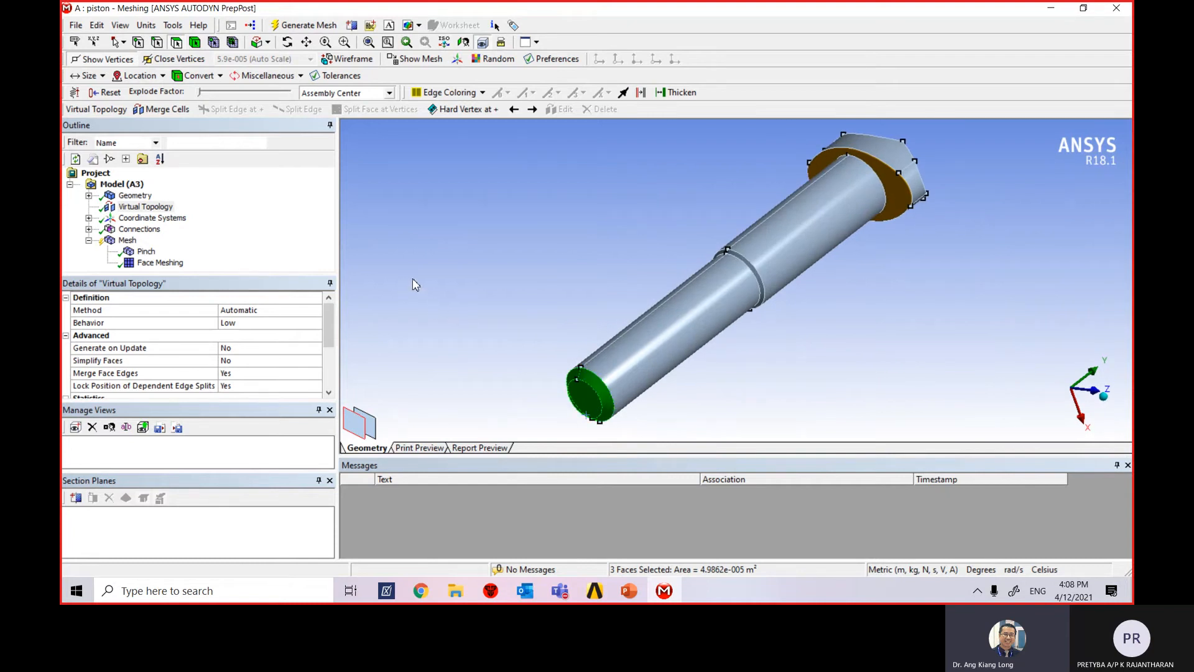
right_click(495, 247)
mouse_move(587, 152)
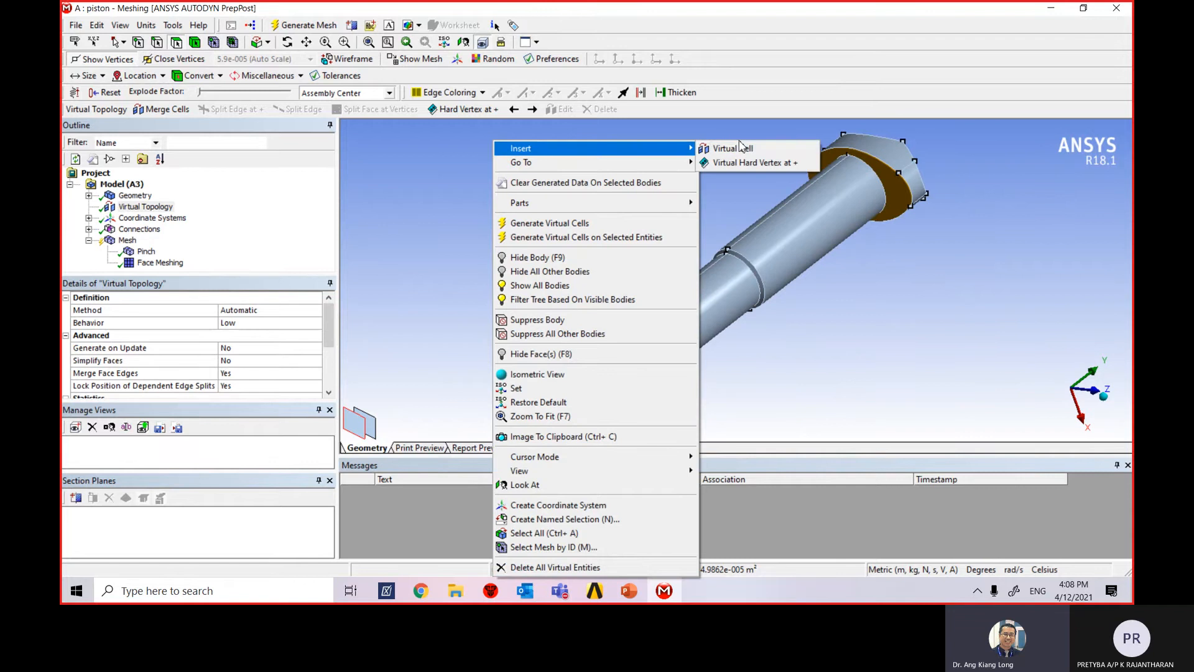
left_click(751, 149)
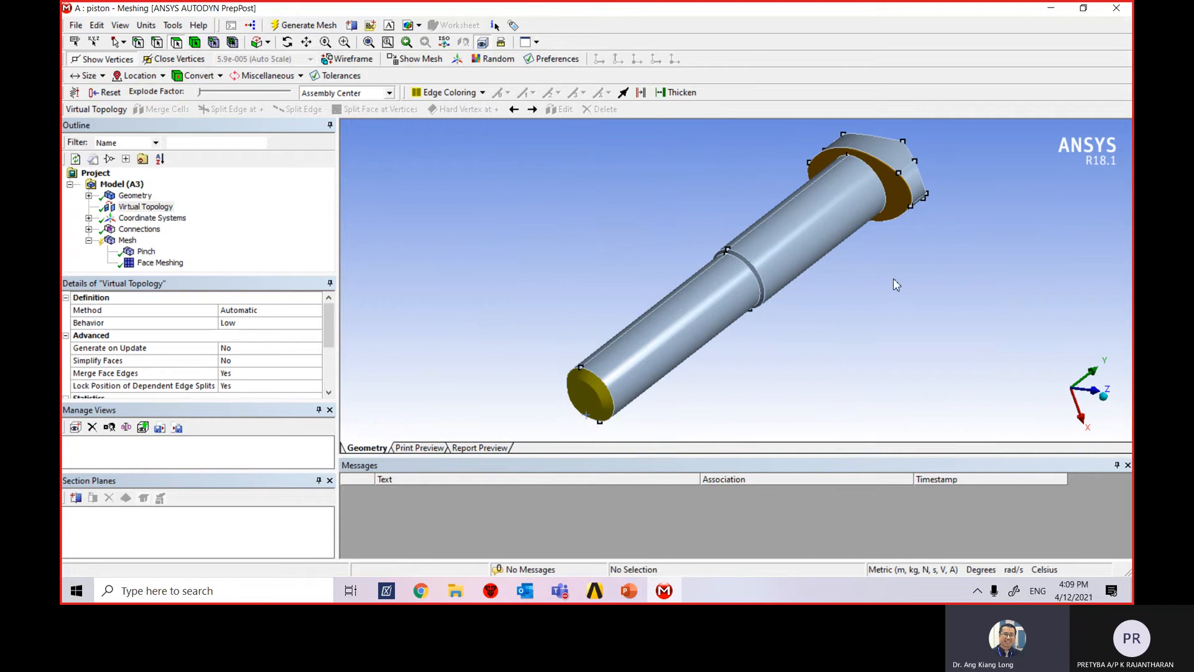
Add a mesh method scoped to the bolt body and set it to MultiZone
middle_click_drag(893, 278, 886, 281)
scroll(885, 282, "up", 1)
middle_click_drag(968, 181, 903, 301)
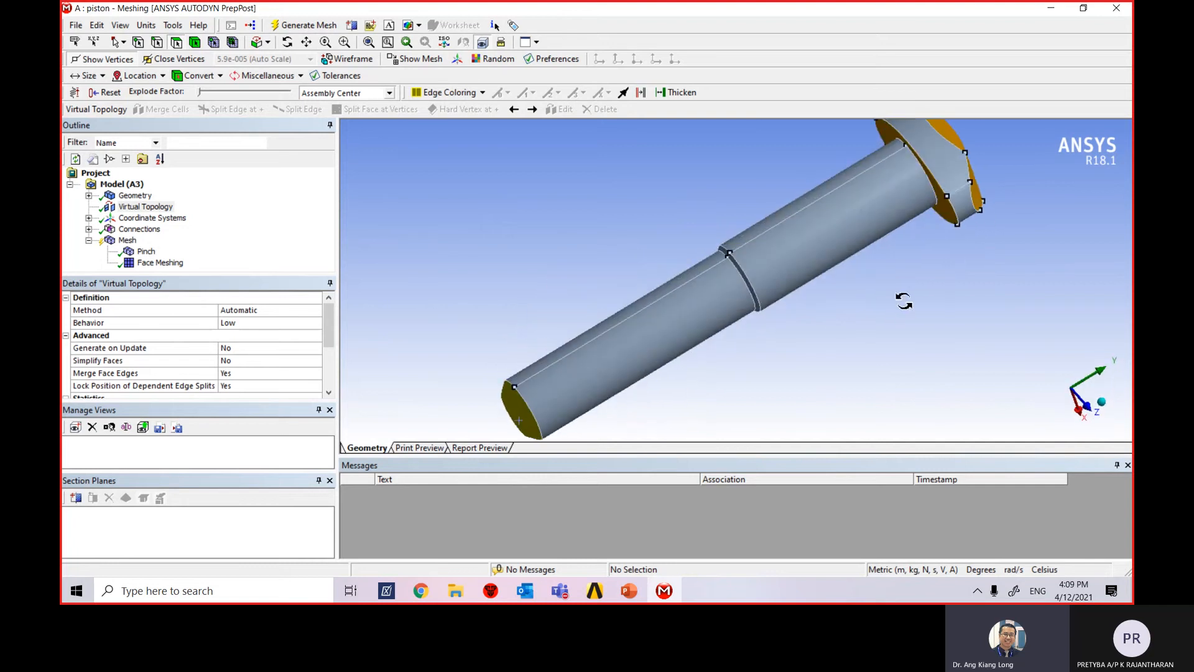
scroll(825, 340, "down", 2)
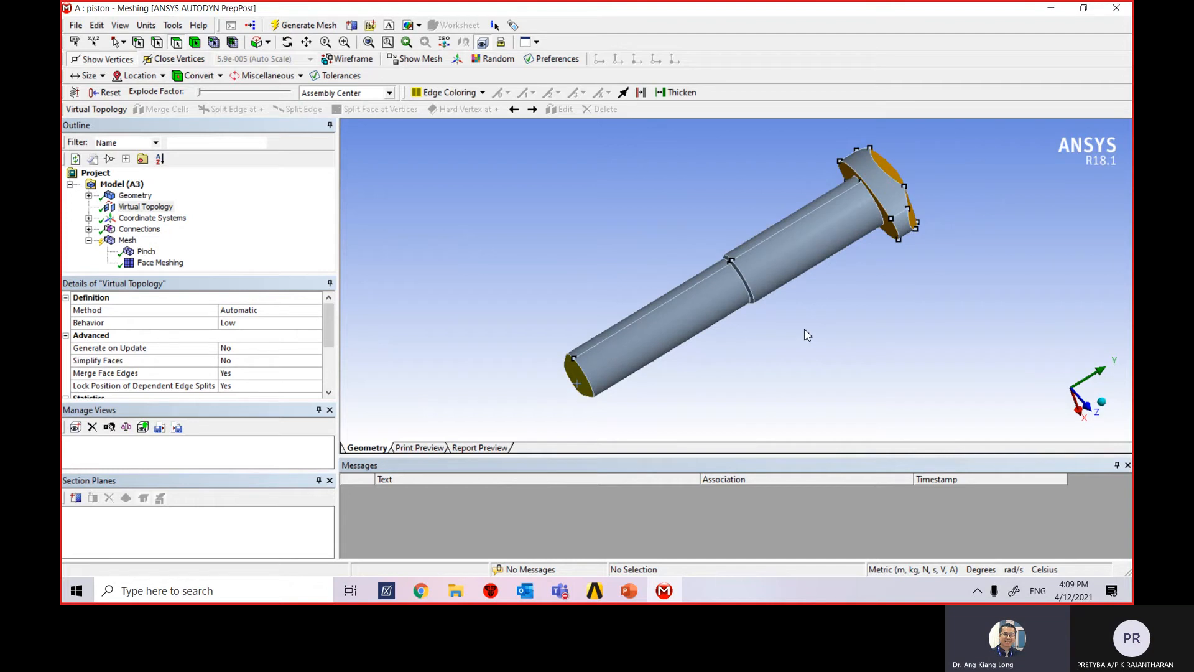
right_click(129, 242)
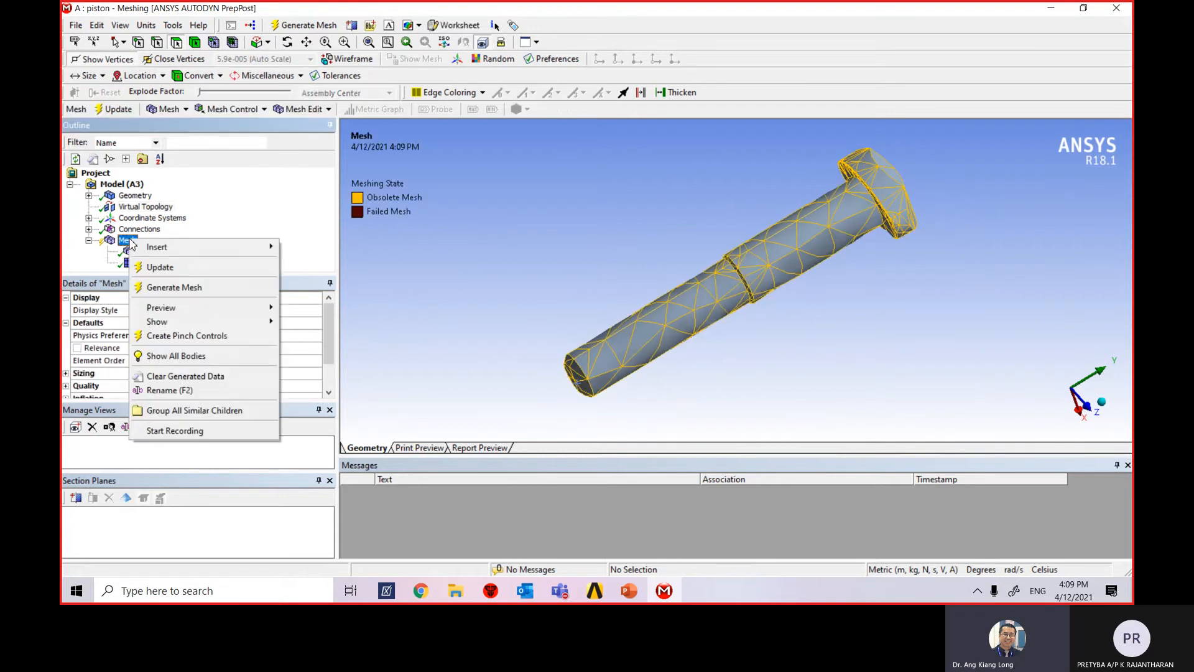
mouse_move(150, 252)
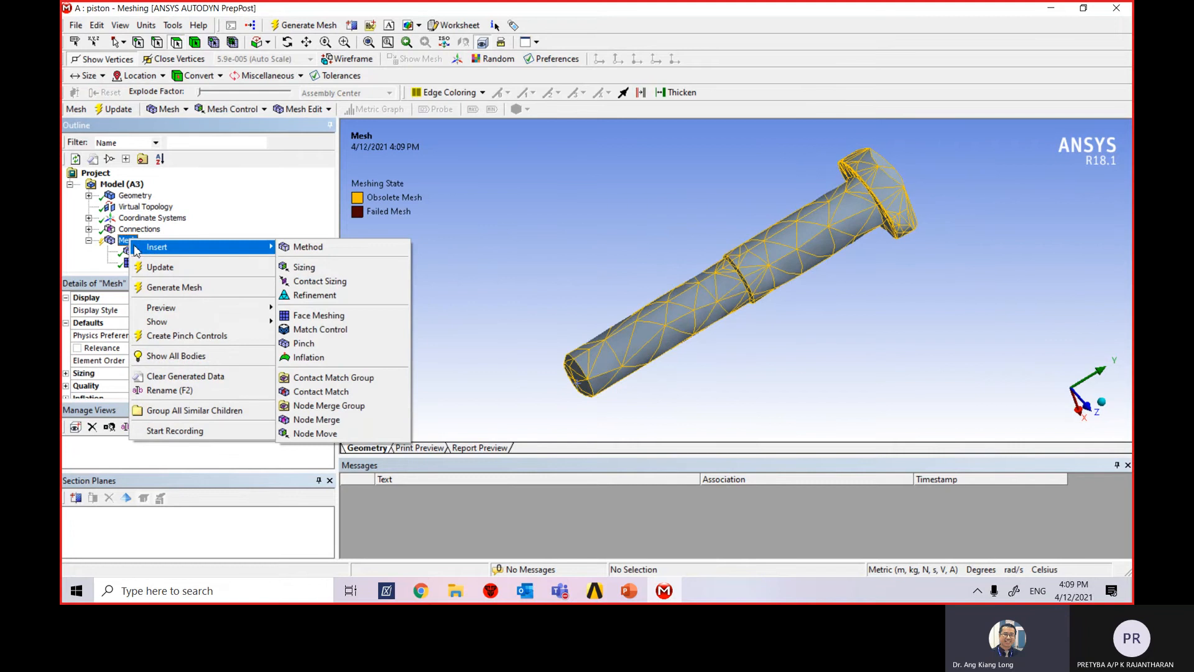
left_click(304, 249)
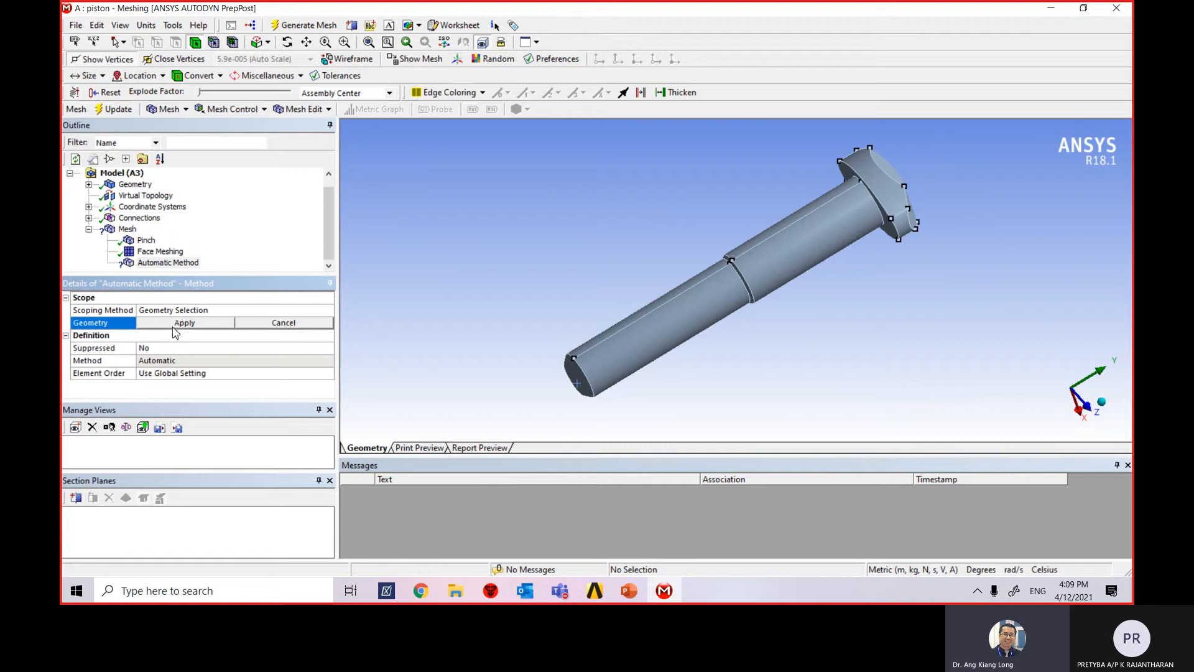
left_click(689, 329)
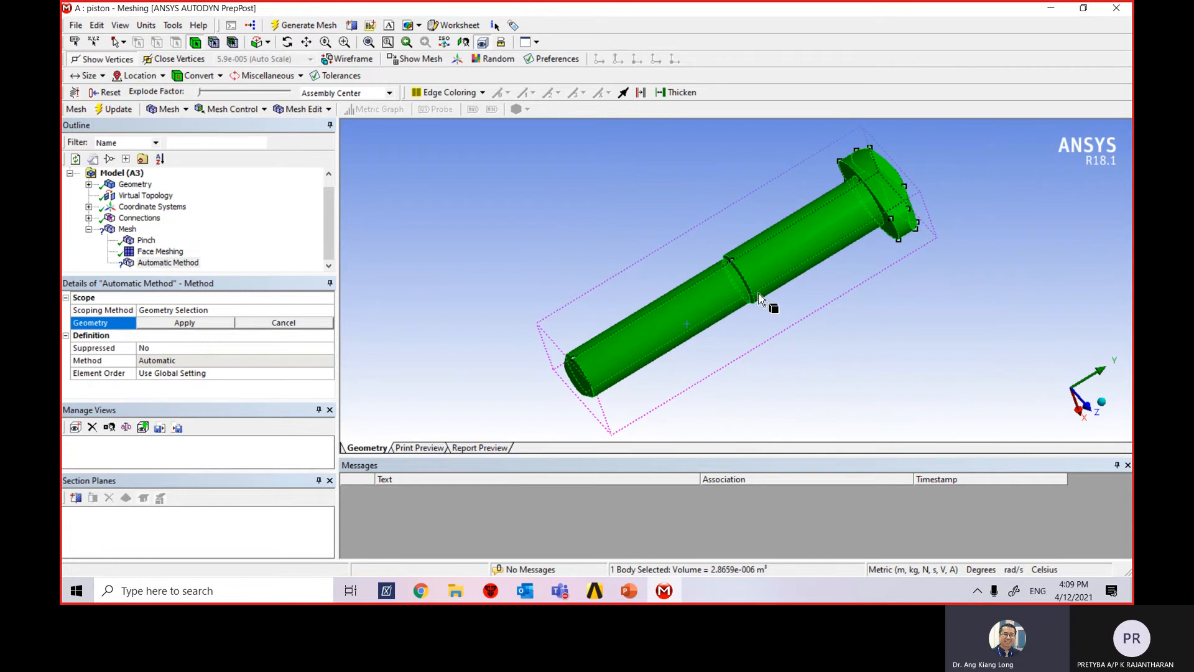
left_click(167, 325)
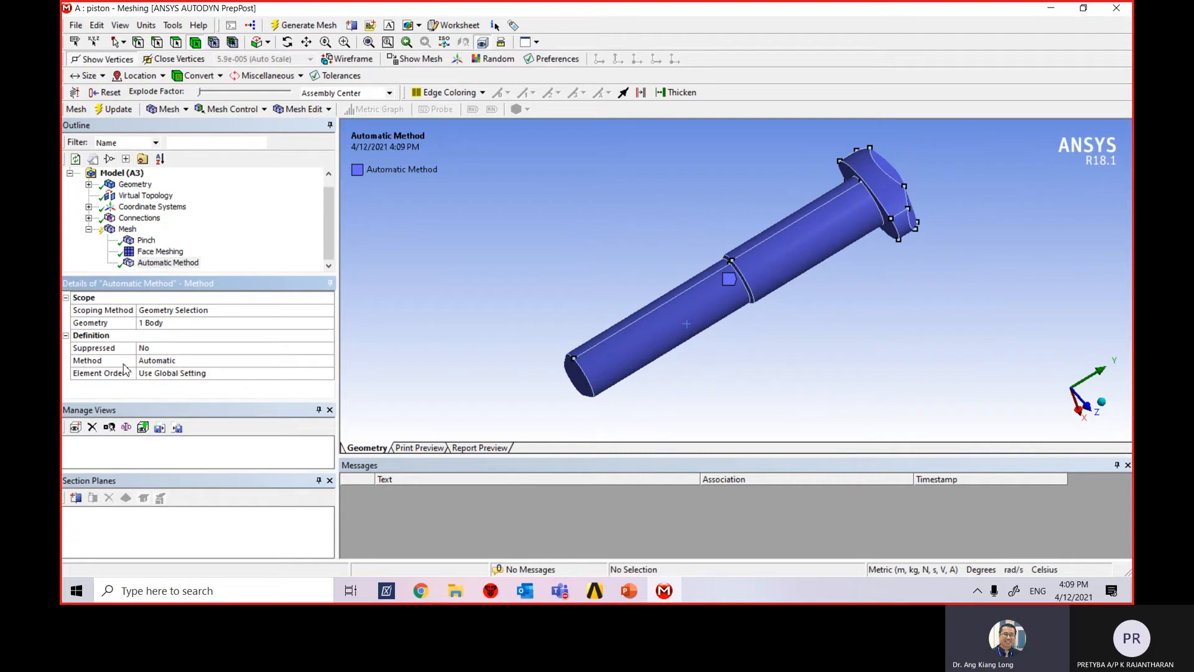
left_click(222, 362)
left_click(328, 361)
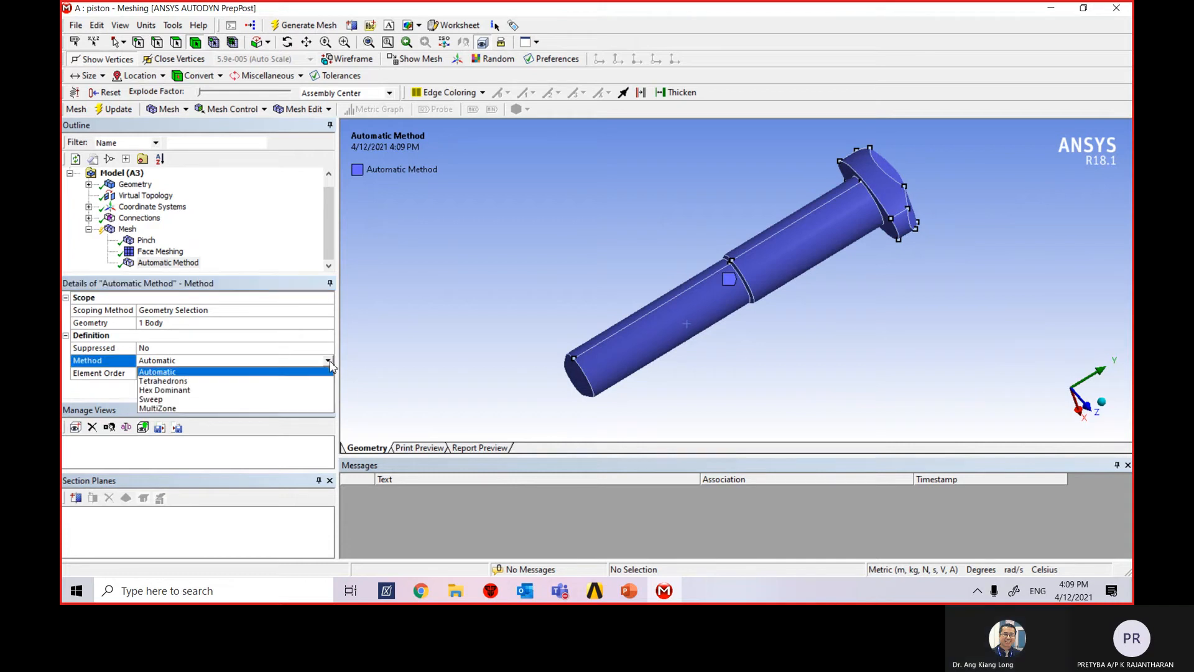
left_click(266, 409)
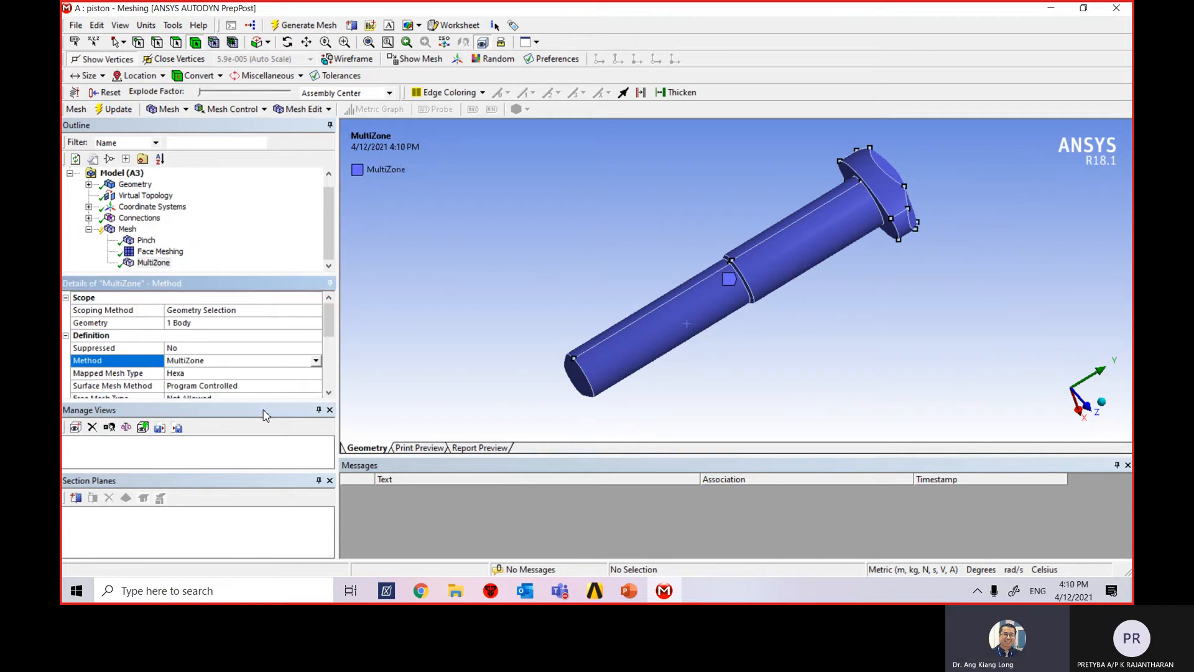
Set the MultiZone source/target selection to Manual Source and switch the selection filter to faces
scroll(329, 339, "down", 1)
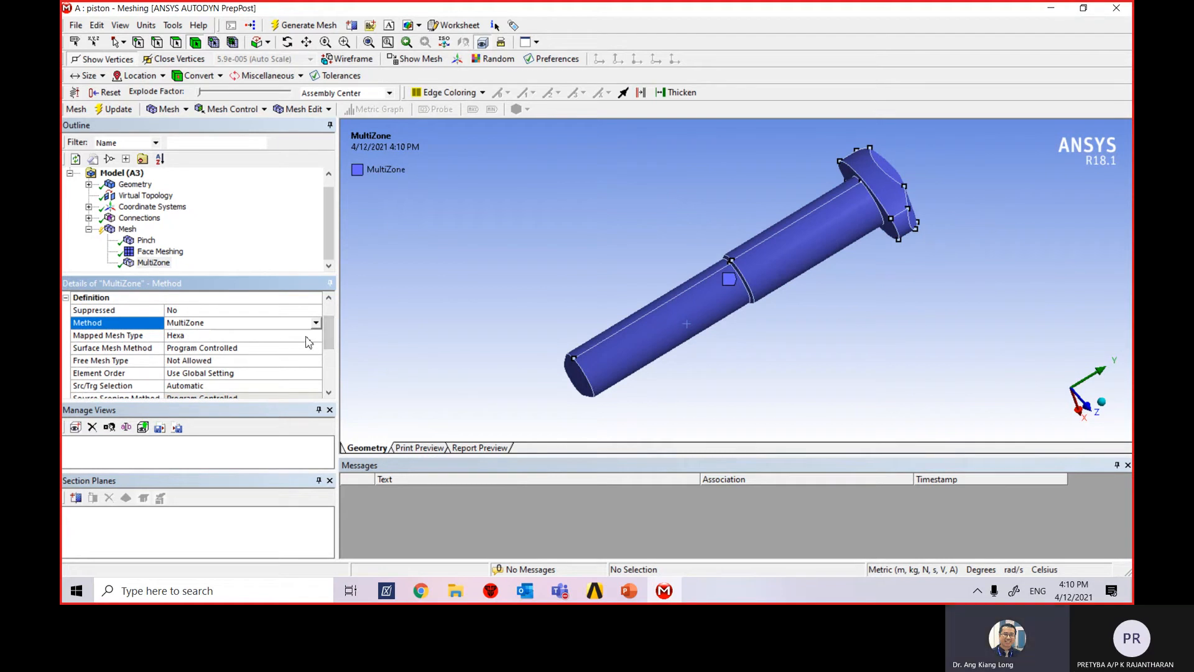
scroll(327, 335, "down", 1)
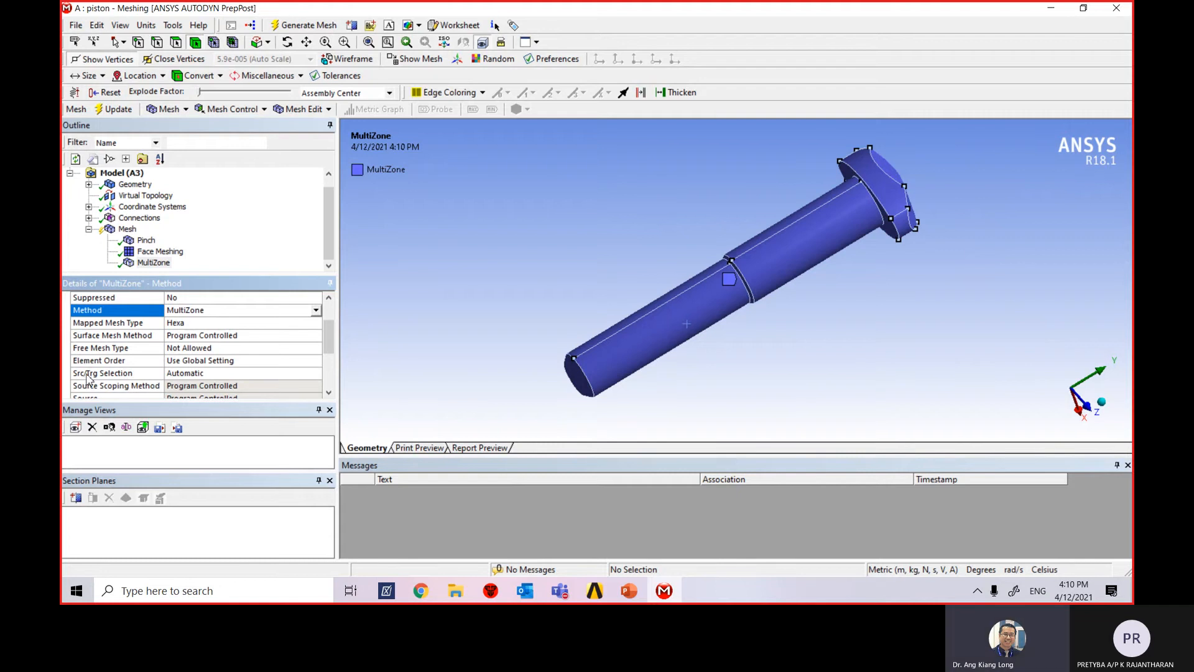
left_click(304, 379)
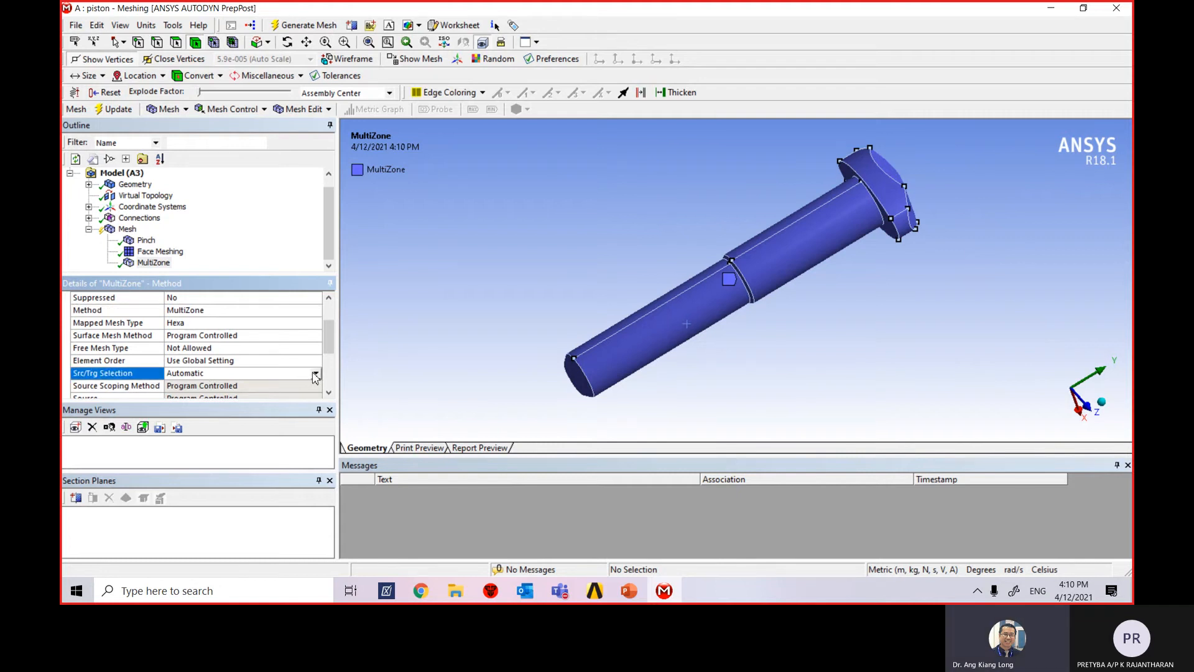
left_click(316, 373)
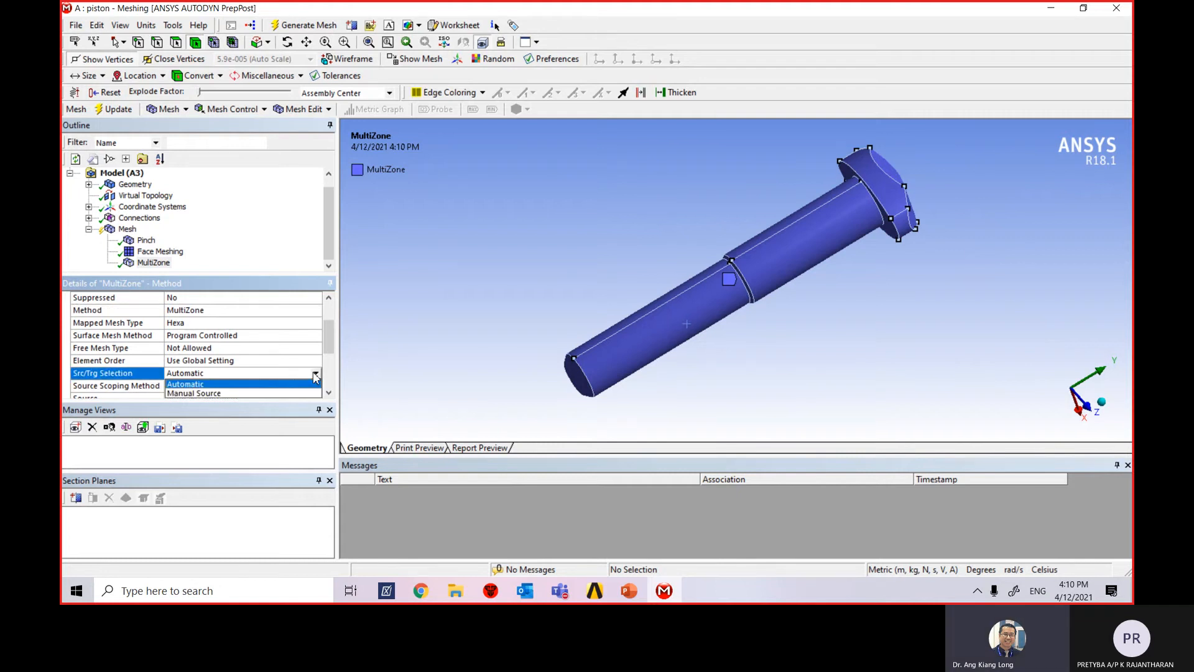
left_click(228, 393)
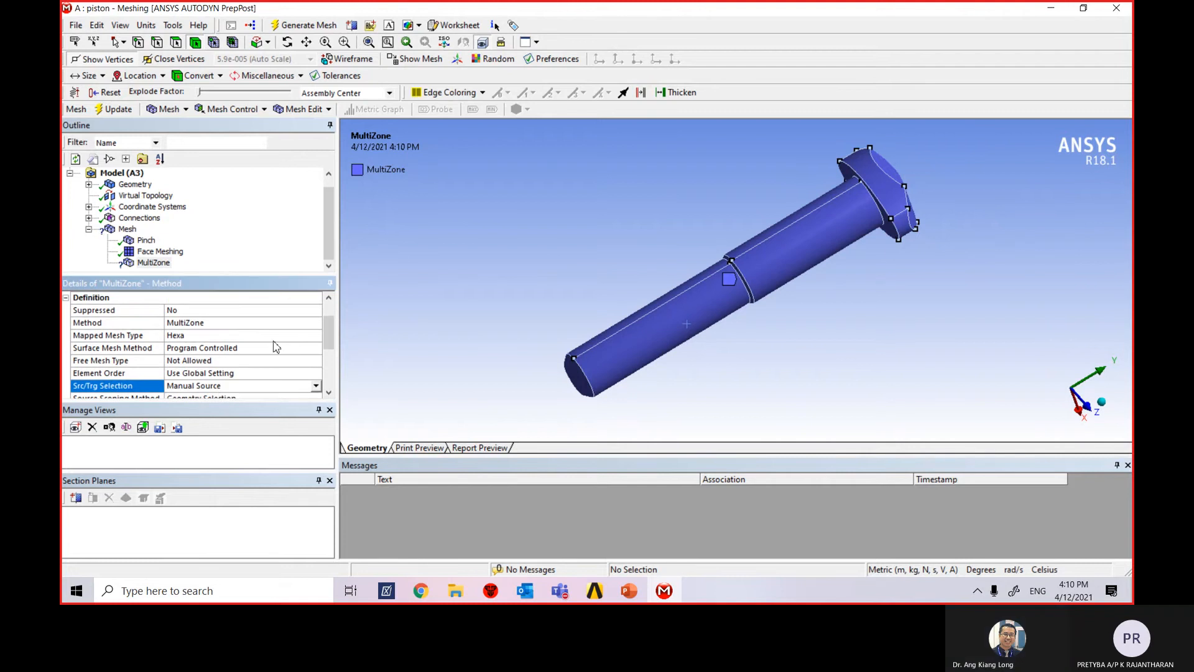
left_click_drag(331, 348, 331, 353)
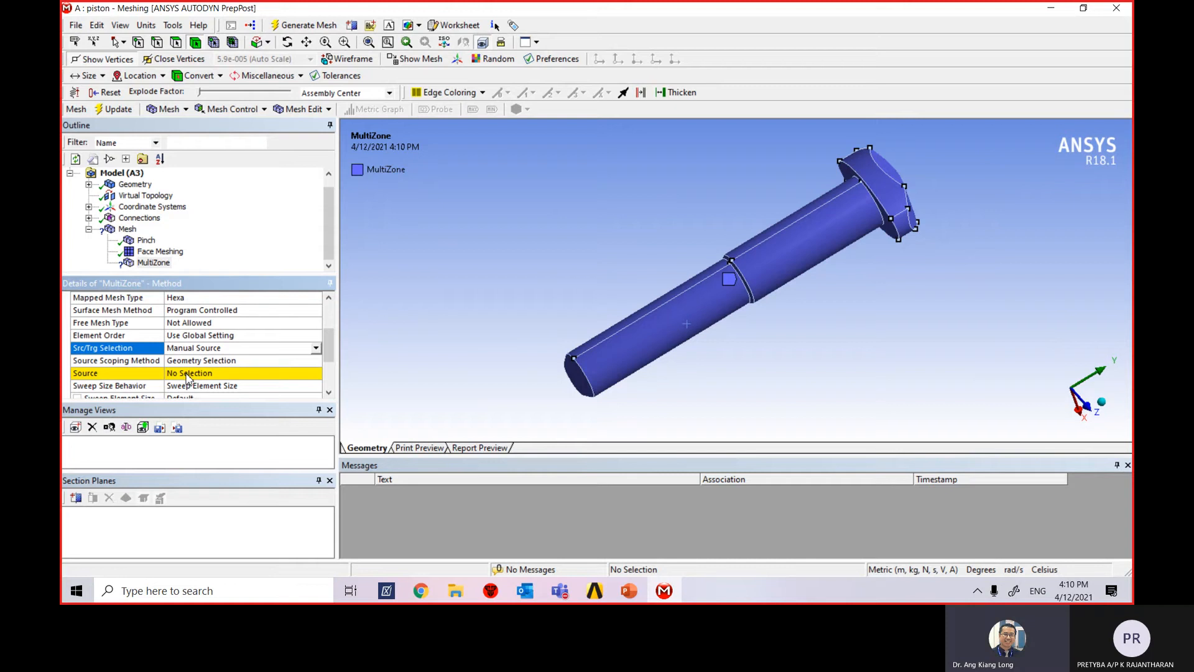
left_click(177, 43)
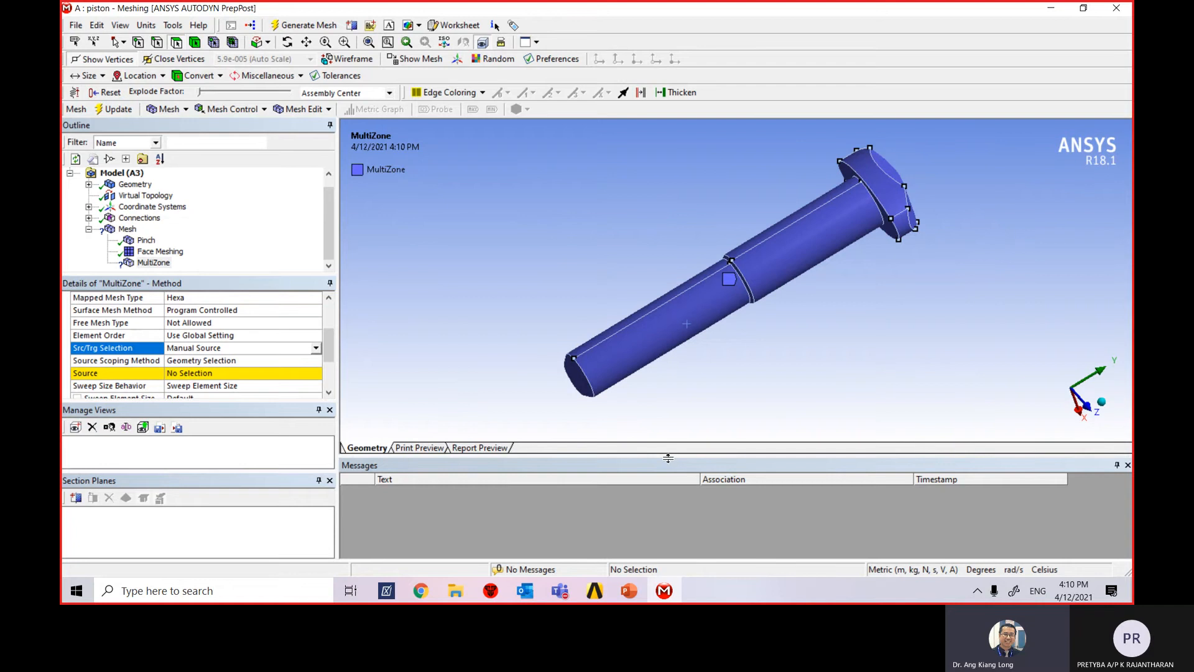
Try to assign the bolt's tip face and the head's underside and top faces as the MultiZone source
middle_click_drag(719, 439, 740, 380)
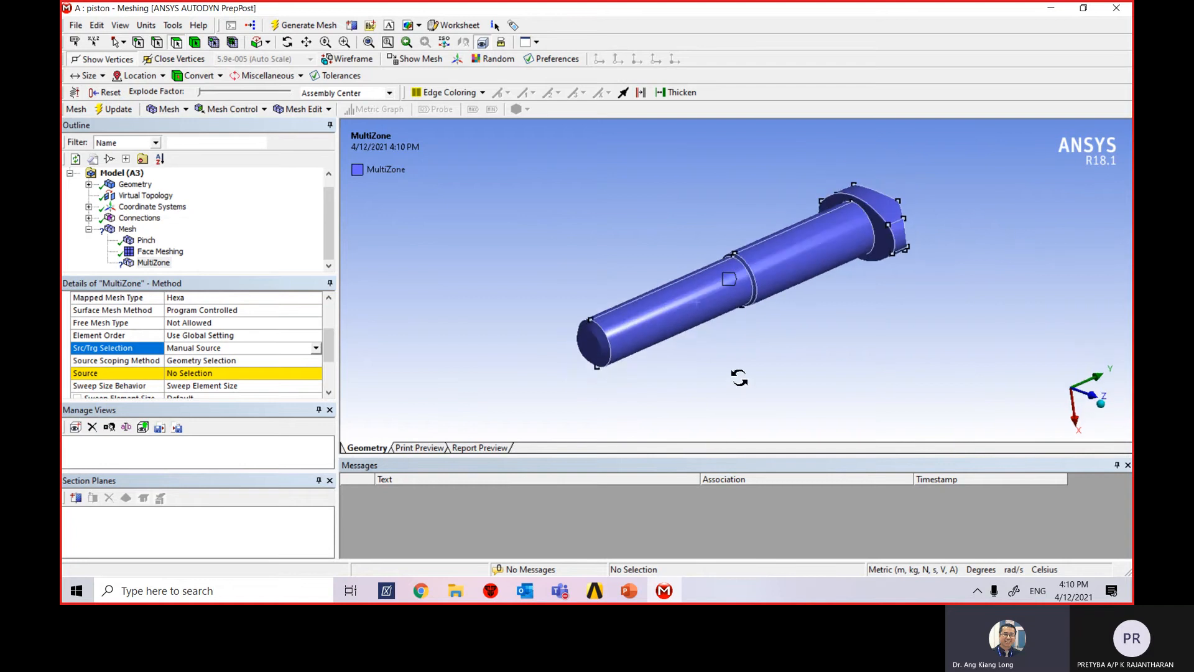
left_click(598, 356)
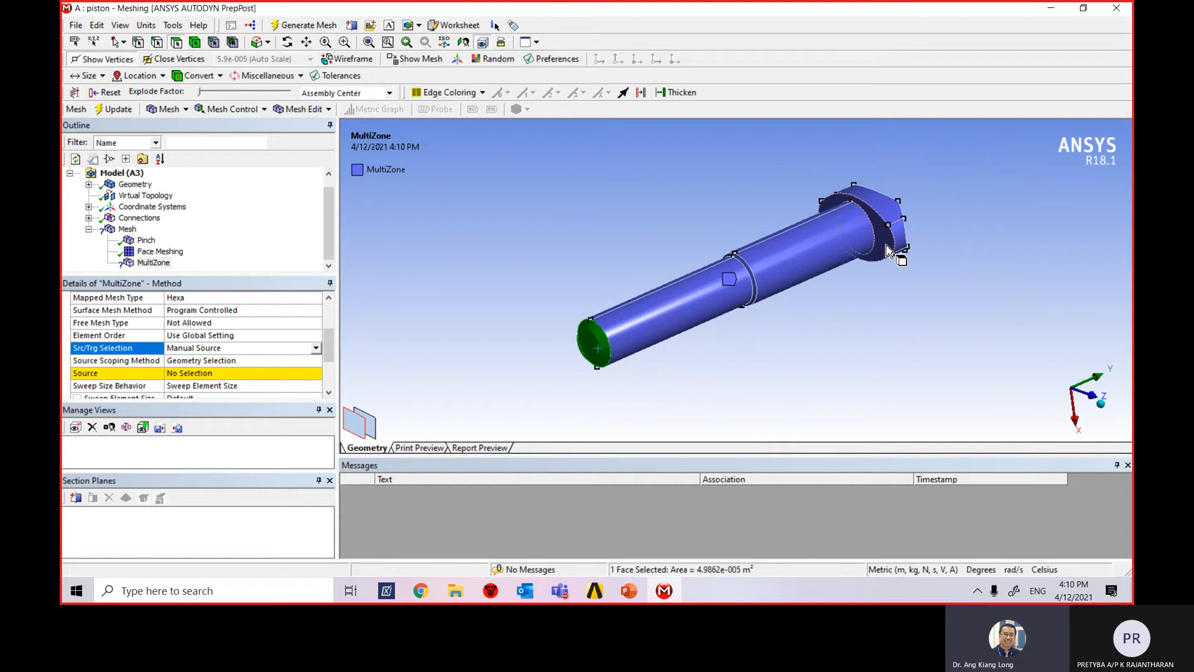
left_click(899, 257, "ctrl")
middle_click_drag(959, 278, 893, 267)
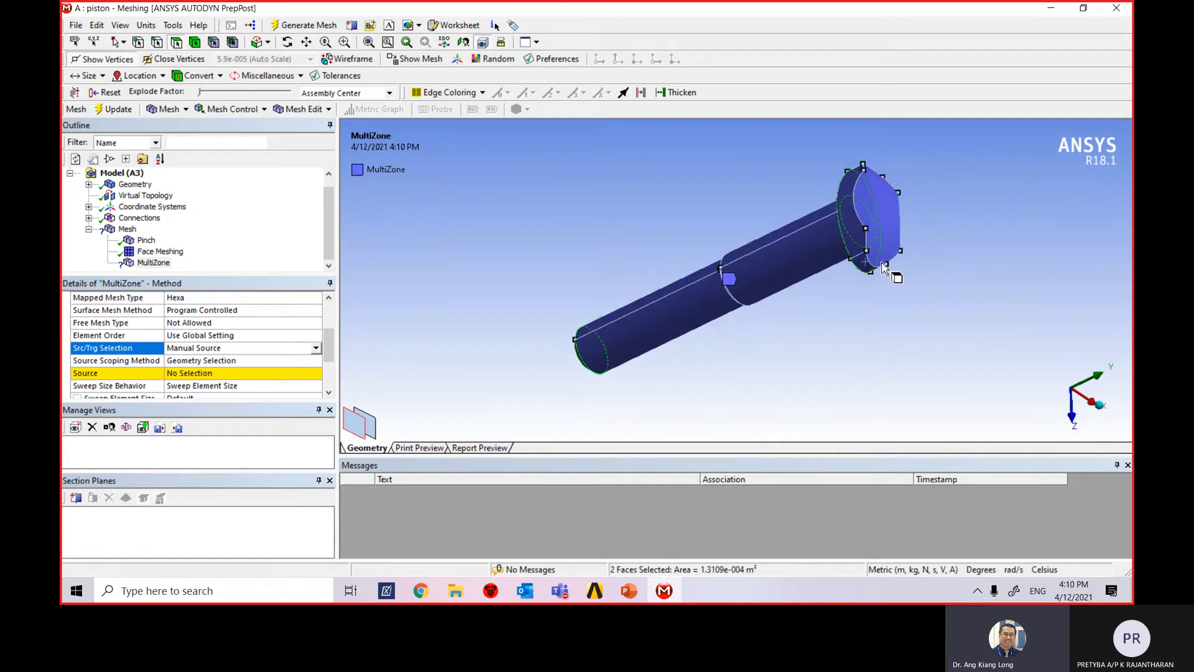
left_click(885, 231, "ctrl")
middle_click_drag(830, 362, 910, 325)
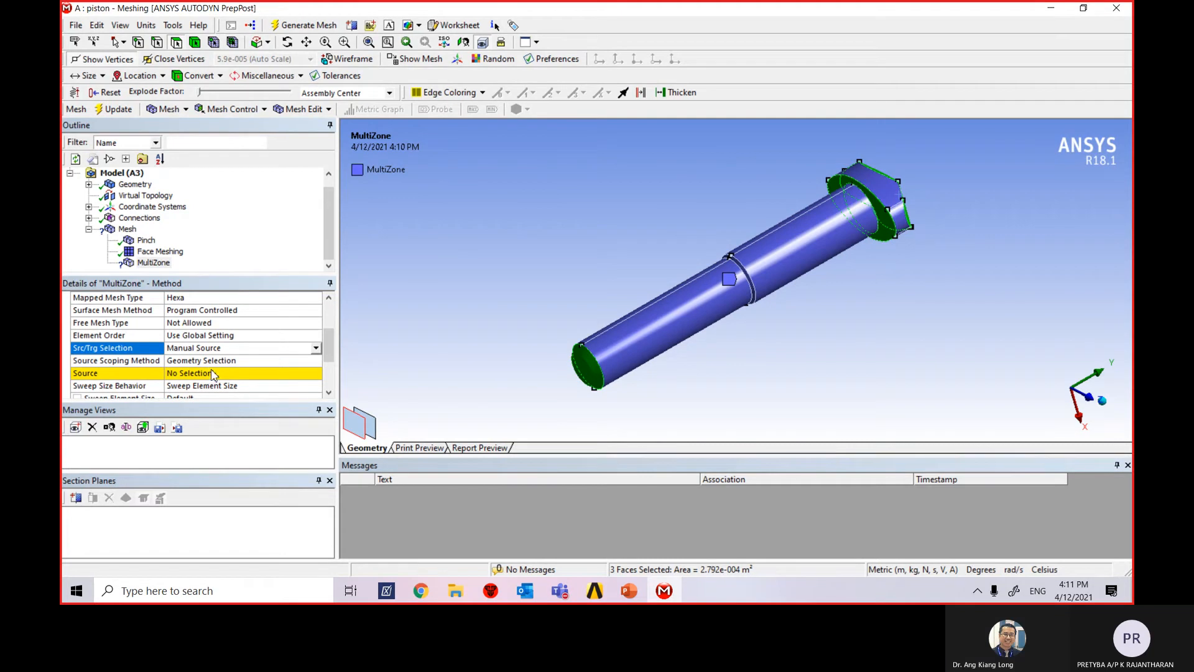
left_click(216, 373)
left_click(222, 364)
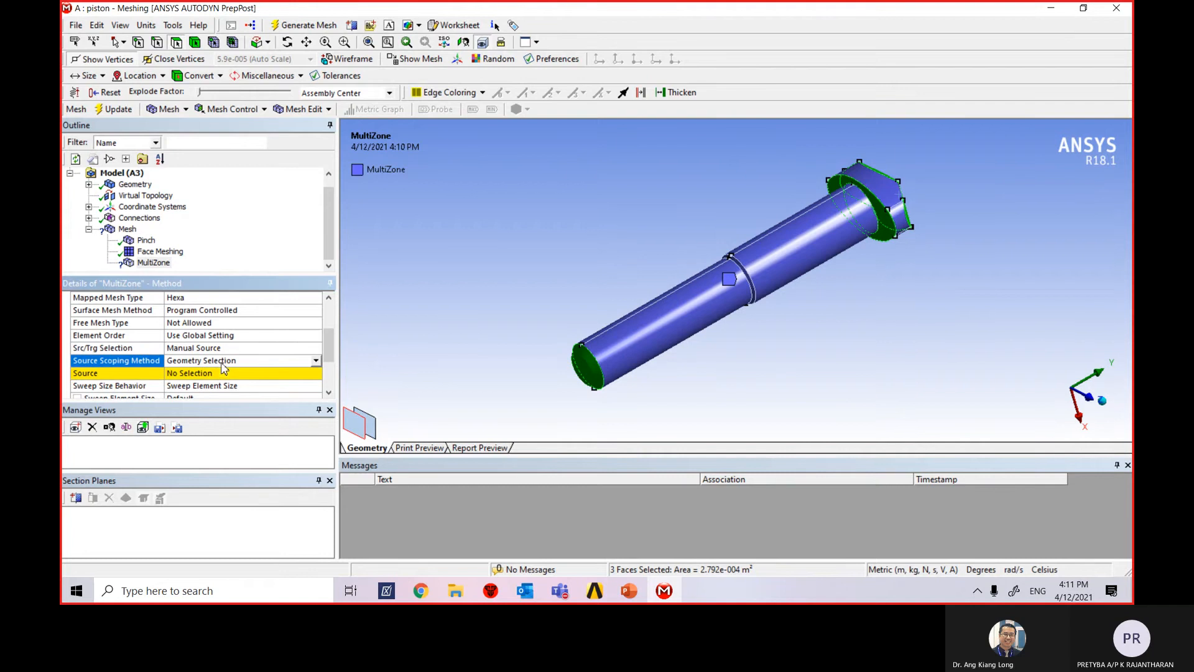
left_click(317, 365)
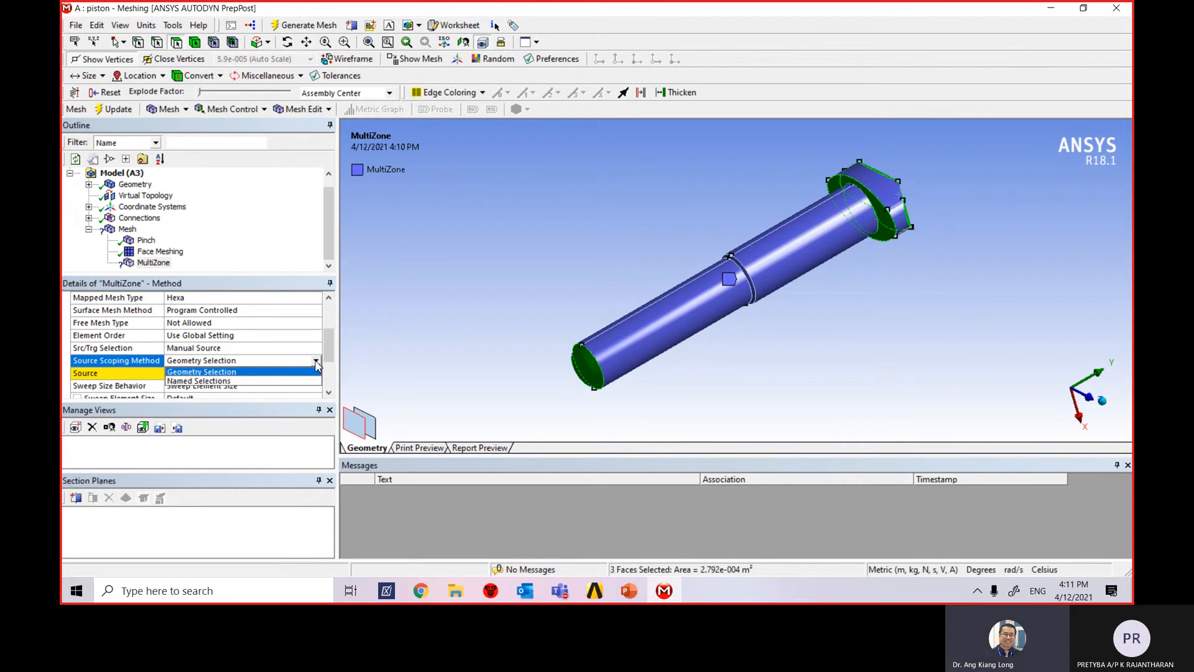
left_click(317, 365)
left_click(363, 355)
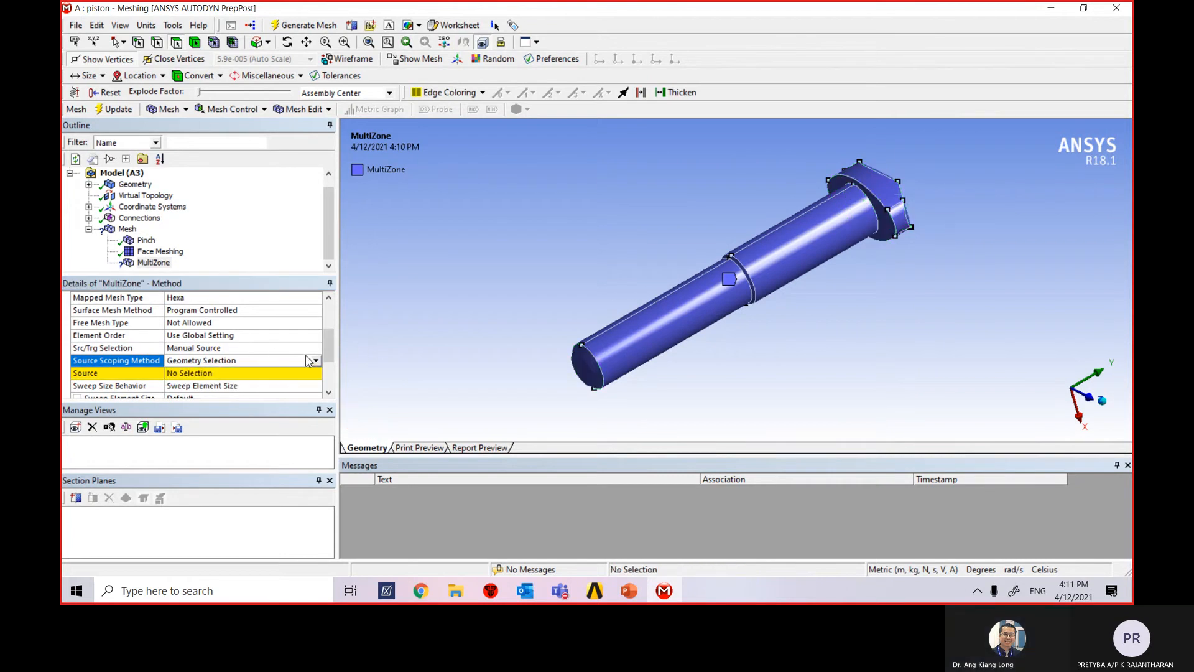
left_click(221, 375)
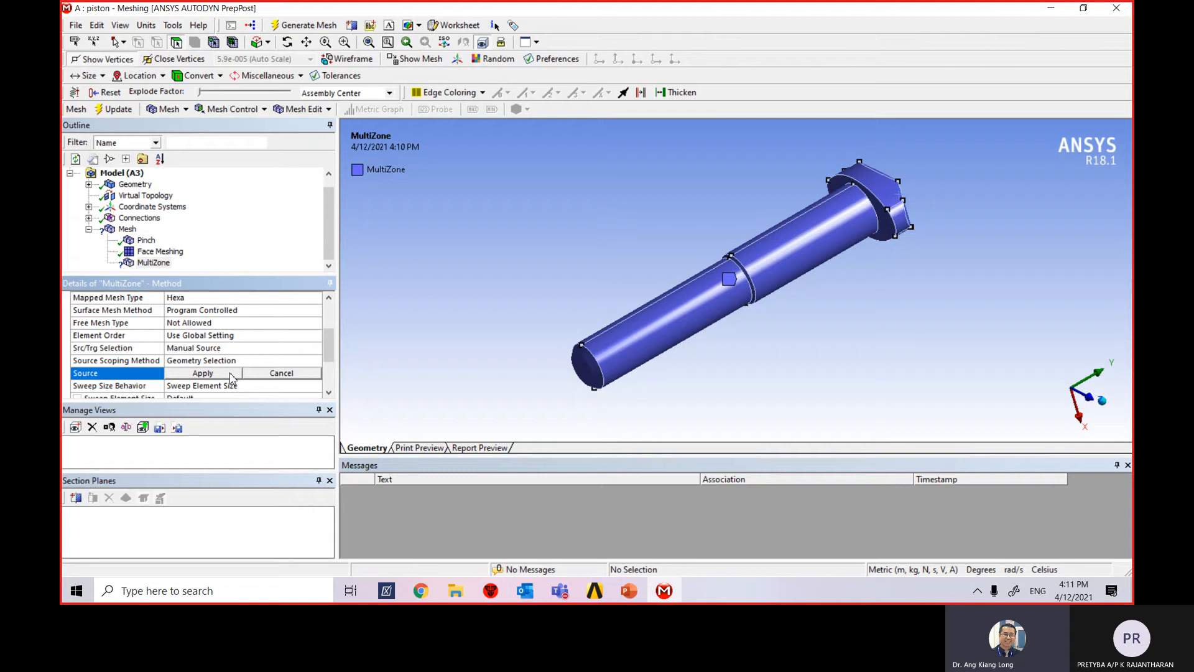
left_click(229, 377)
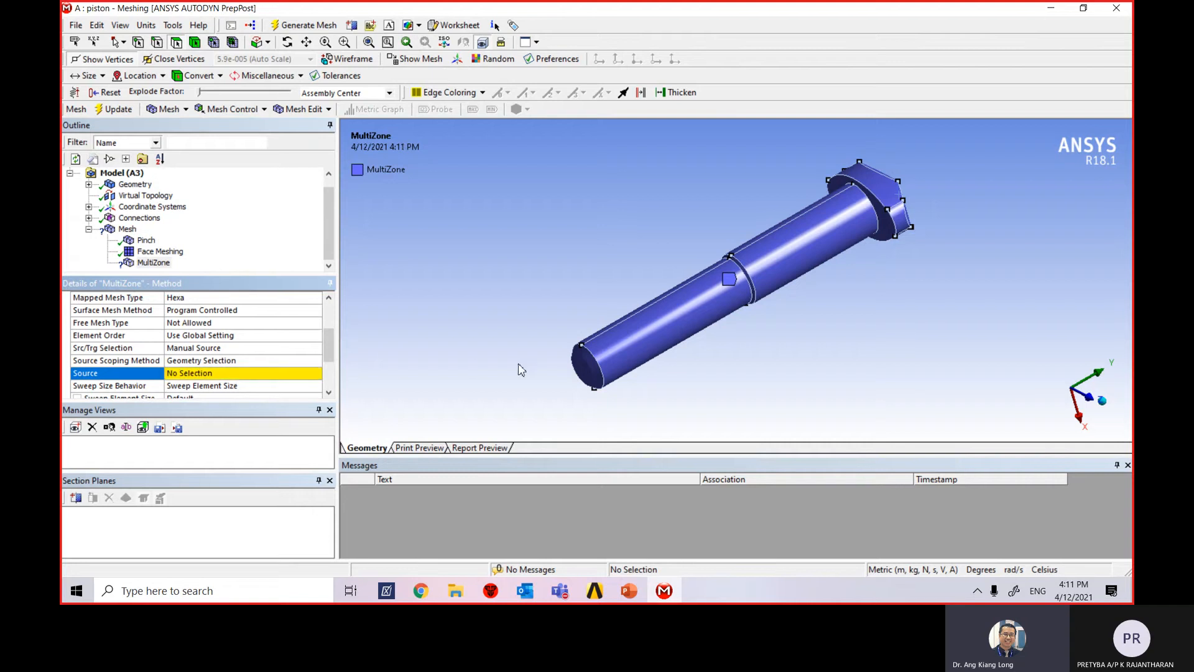
Select the bolt's tip face, head underside and head top face, and apply all three as the MultiZone source
left_click(591, 374)
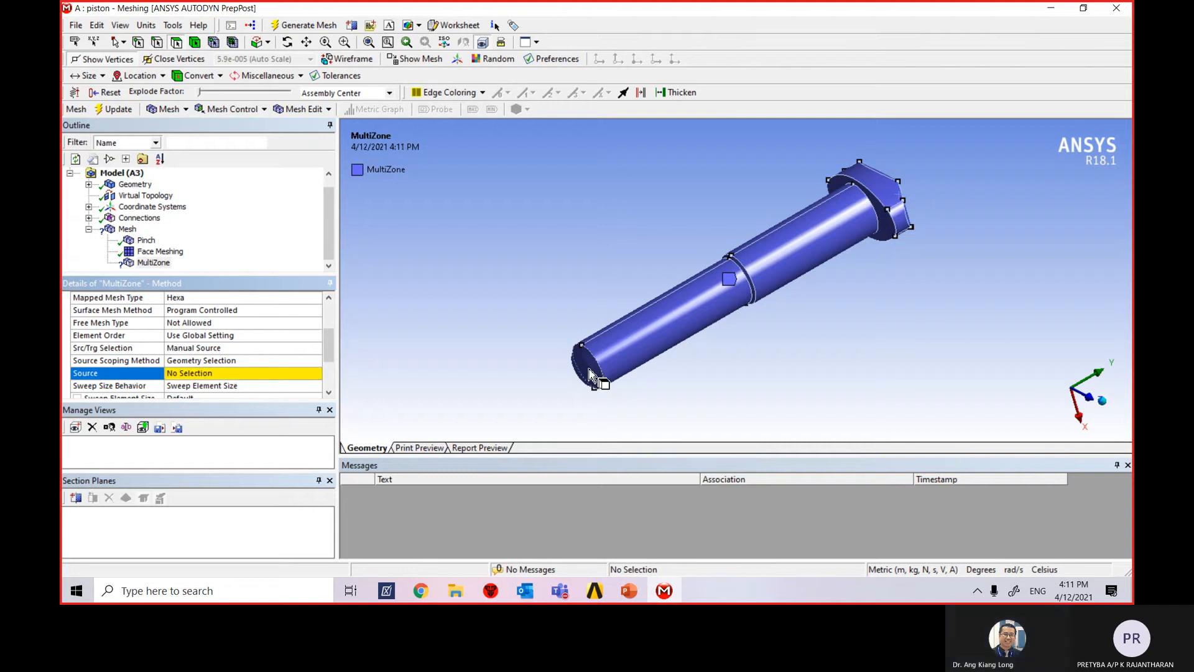
left_click(890, 224, "ctrl")
middle_click_drag(936, 226, 873, 264)
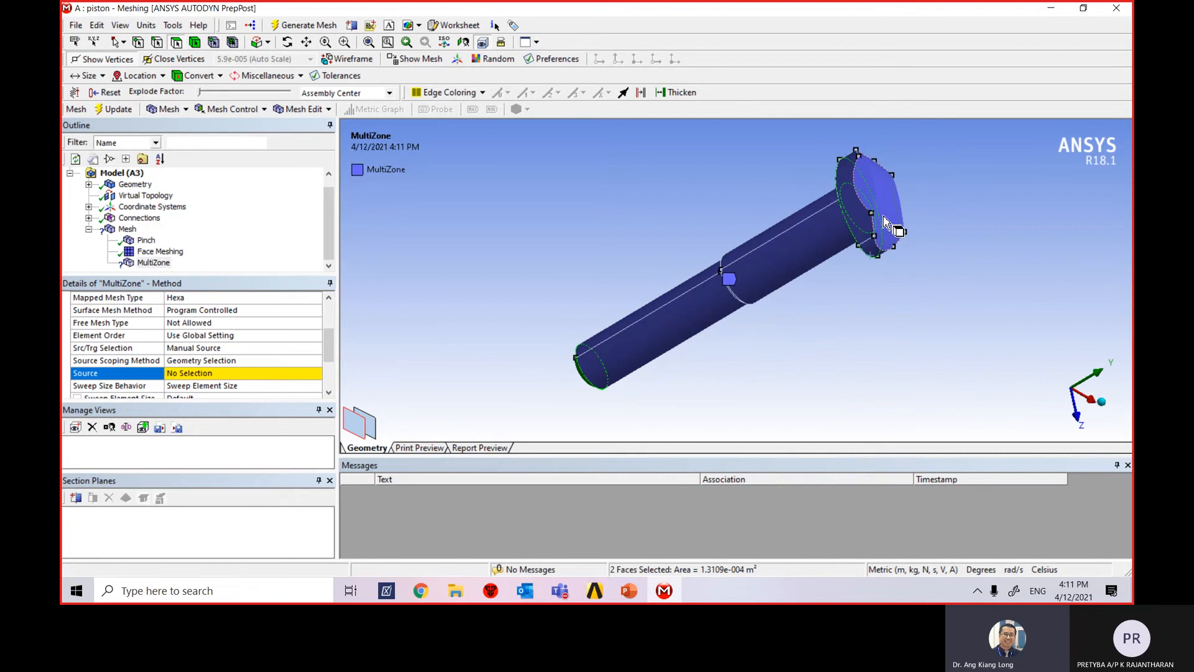
left_click(891, 219, "ctrl")
middle_click_drag(747, 360, 688, 330)
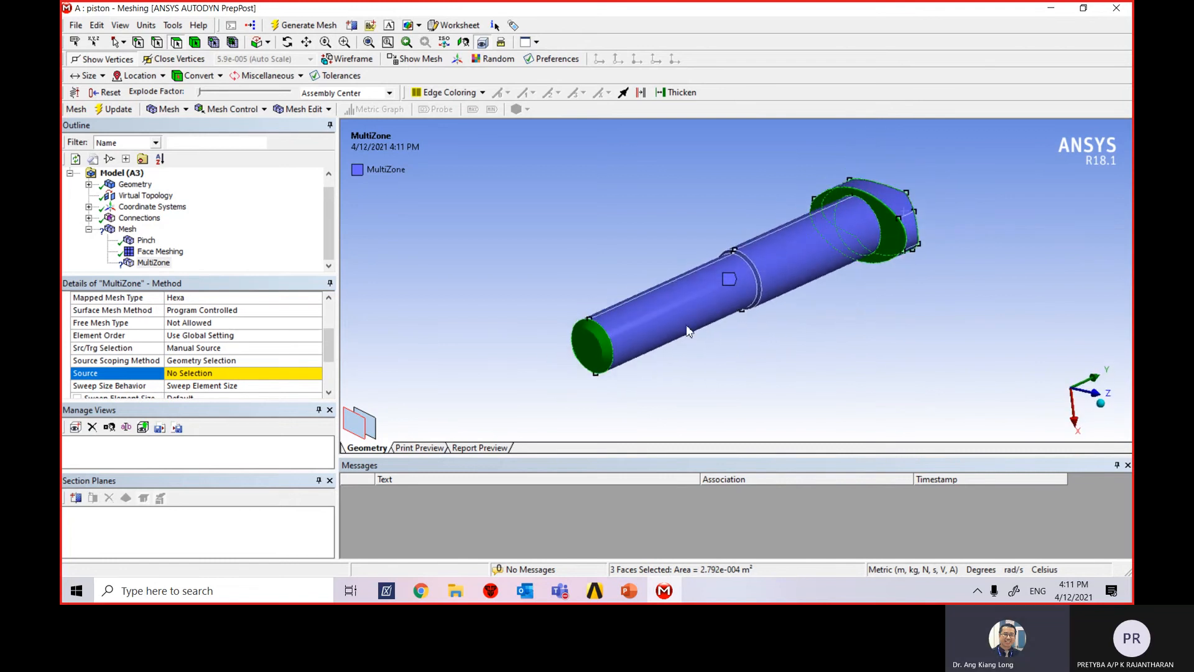
left_click(206, 373)
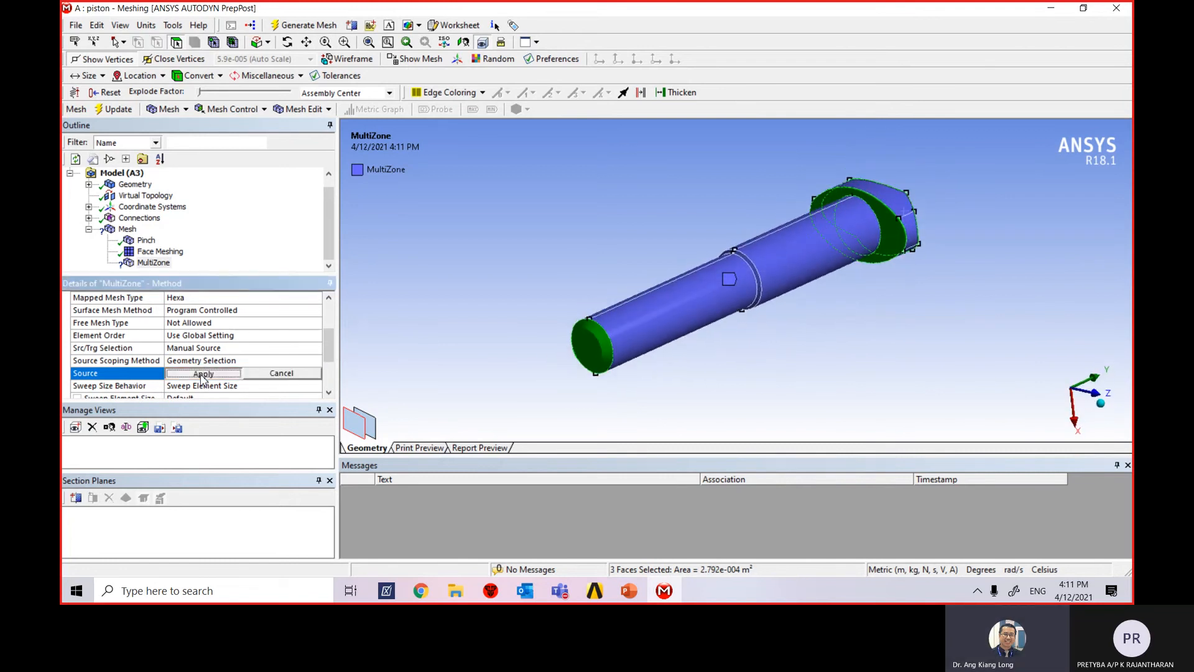
left_click(202, 375)
left_click_drag(328, 327, 329, 359)
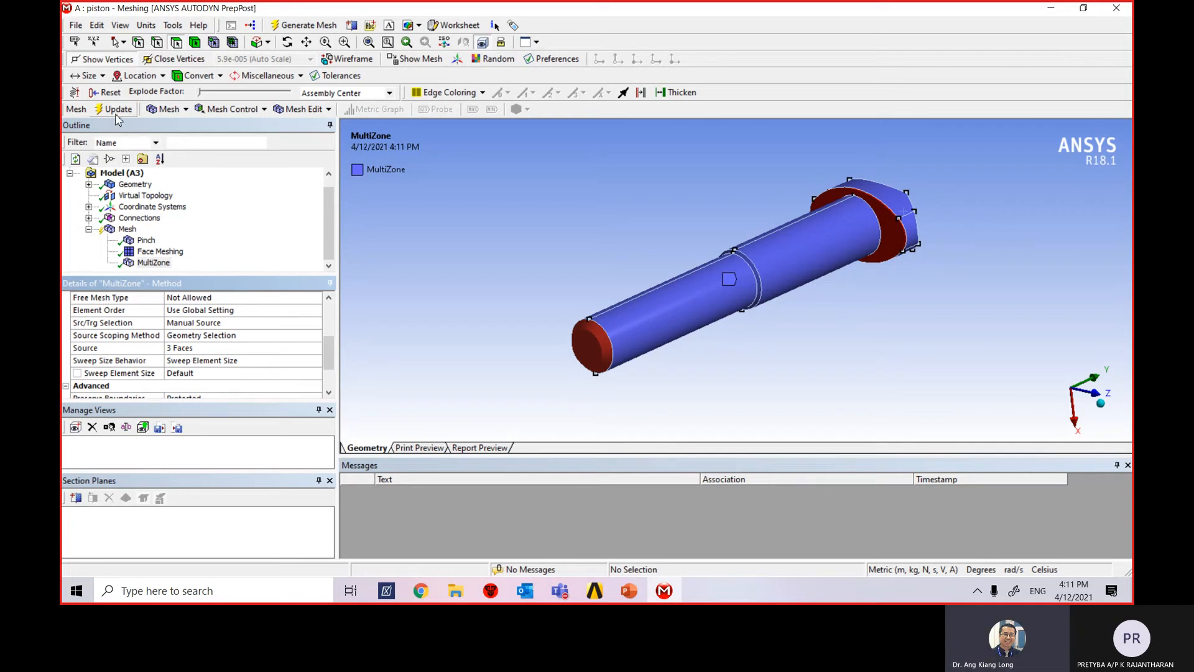
Update the mesh to apply the MultiZone method to the bolt
right_click(122, 228)
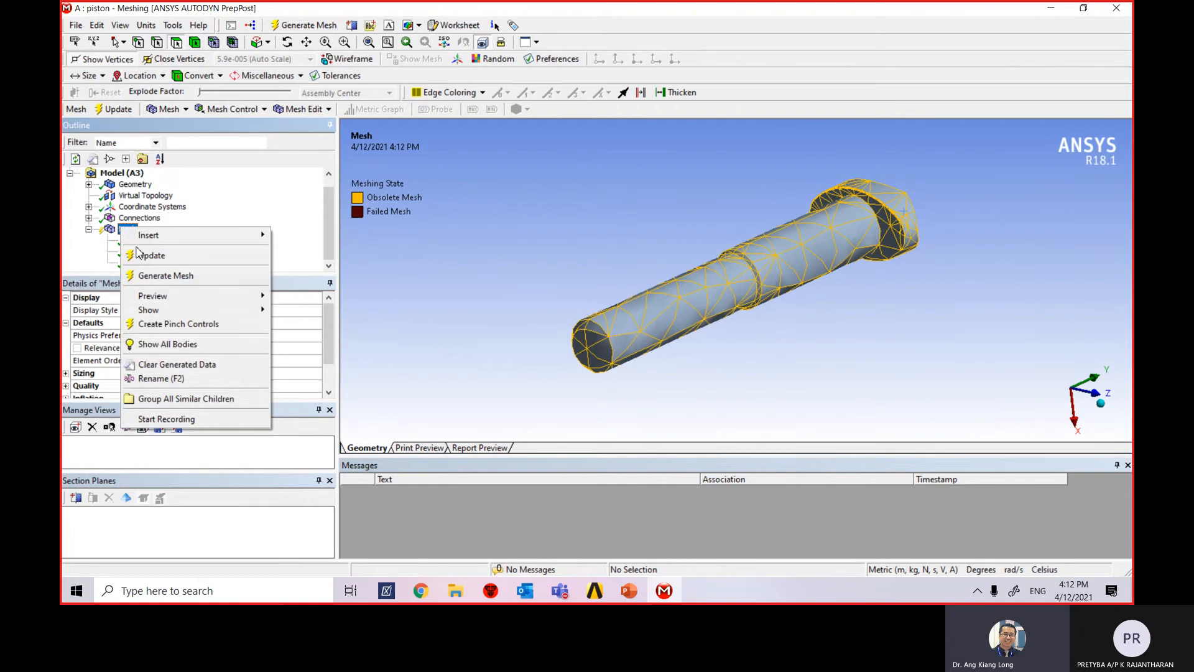
left_click(151, 255)
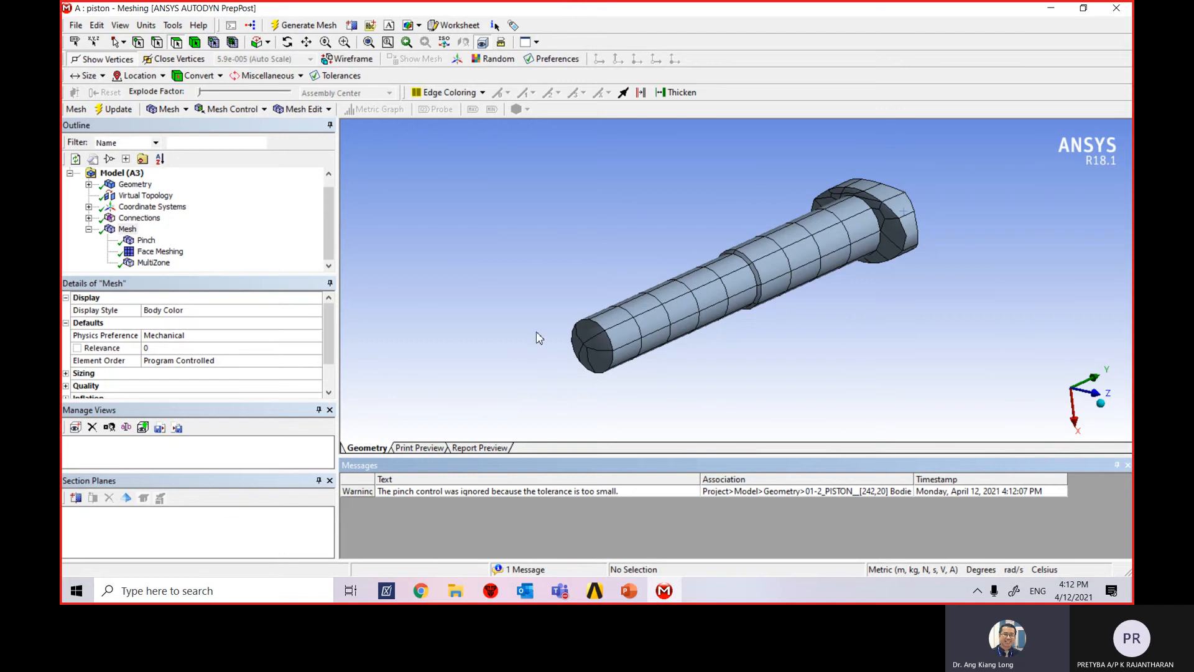
Examine the MultiZone mesh along the bolt's shank, tip face, shoulder and head from several angles
middle_click_drag(535, 334, 597, 367)
scroll(747, 367, "down", 3)
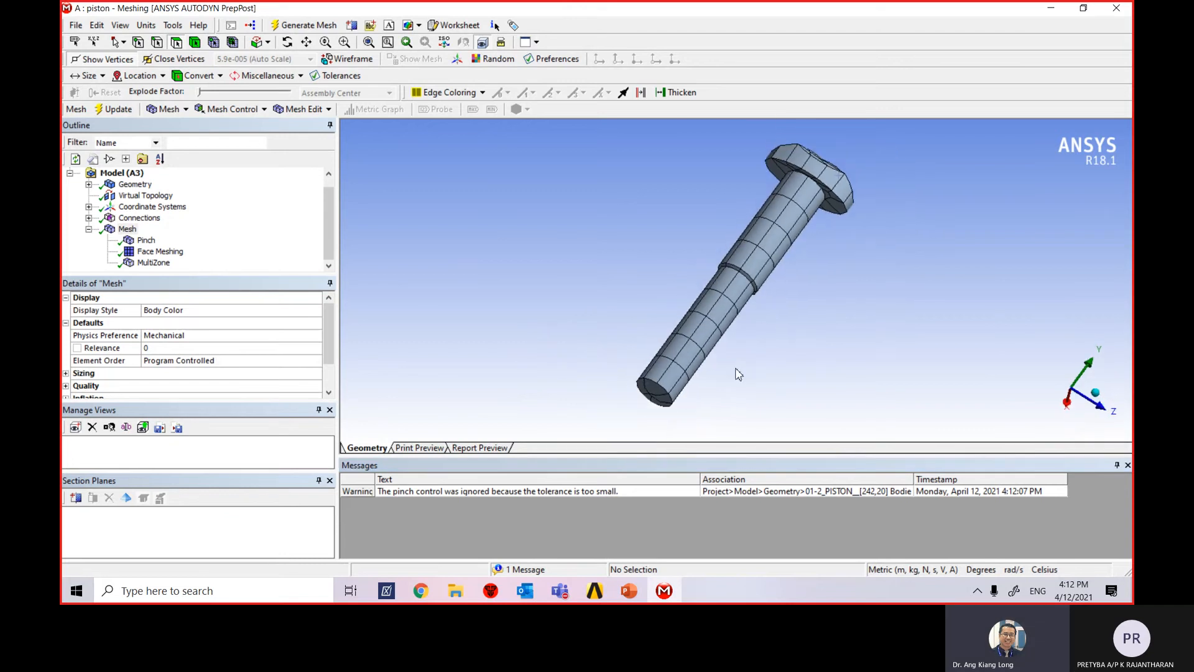
middle_click_drag(738, 370, 853, 288)
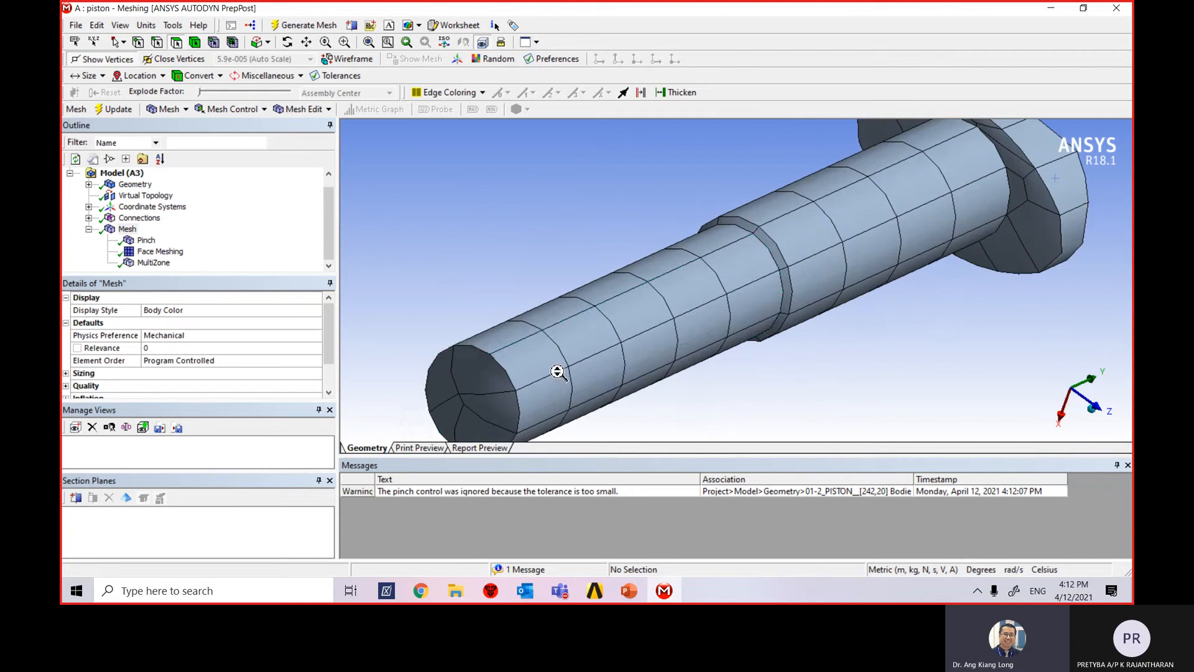
scroll(555, 373, "up", 1)
scroll(497, 412, "up", 1)
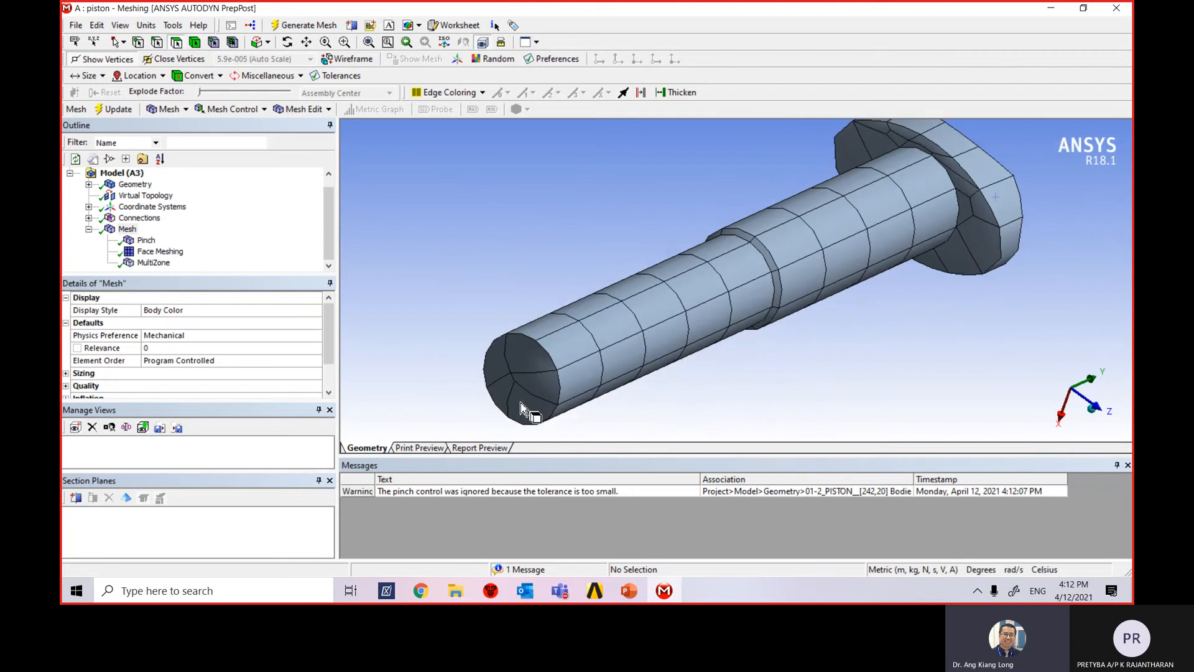
mouse_move(518, 404)
middle_mouse_down()
mouse_move(542, 387)
mouse_move(533, 398)
middle_mouse_up()
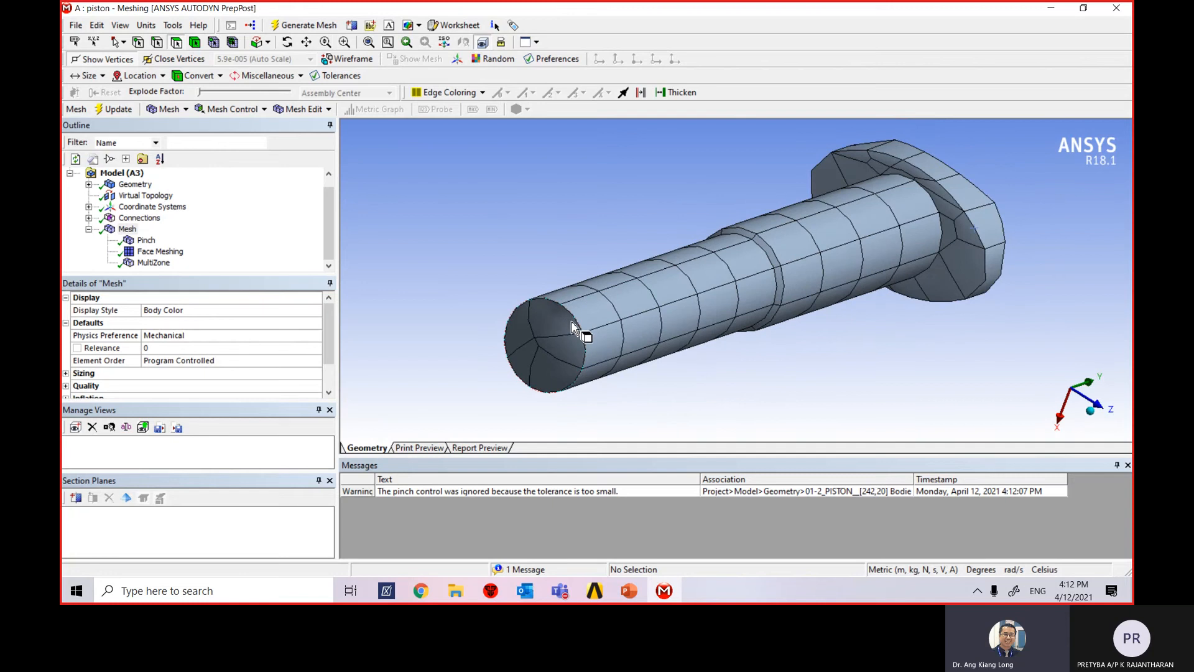
middle_click_drag(719, 332, 547, 368)
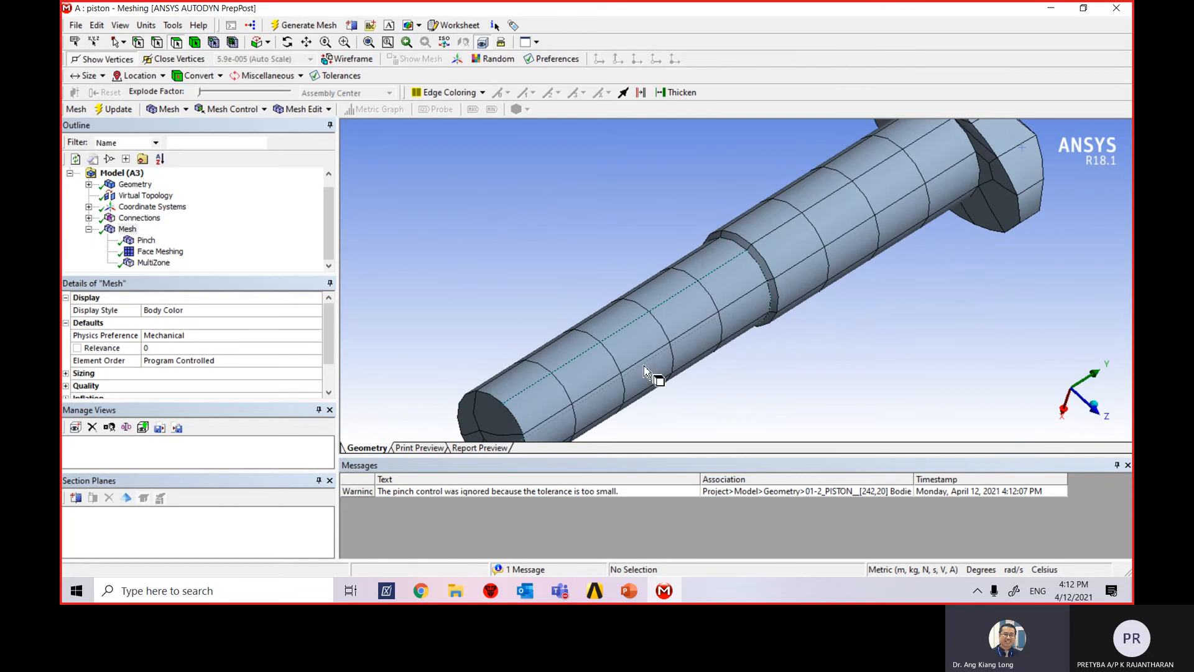
scroll(1001, 230, "up", 3)
scroll(1027, 238, "down", 4)
scroll(1007, 188, "down", 2)
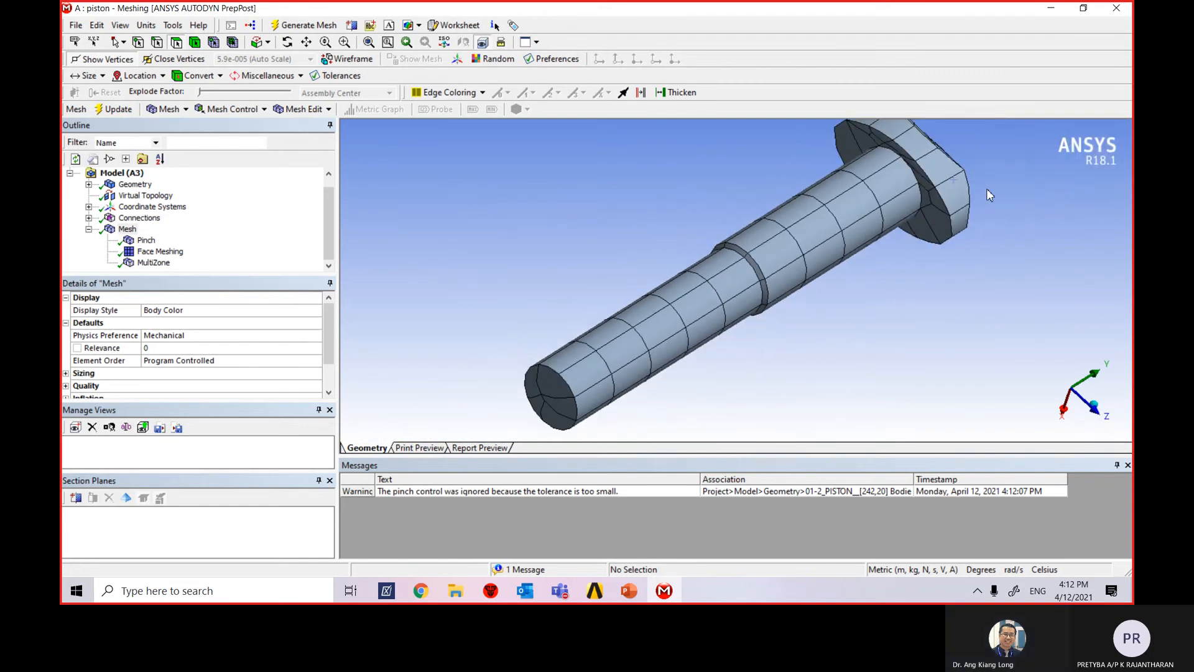
middle_click_drag(986, 188, 896, 240)
scroll(722, 301, "up", 1)
scroll(722, 296, "down", 1)
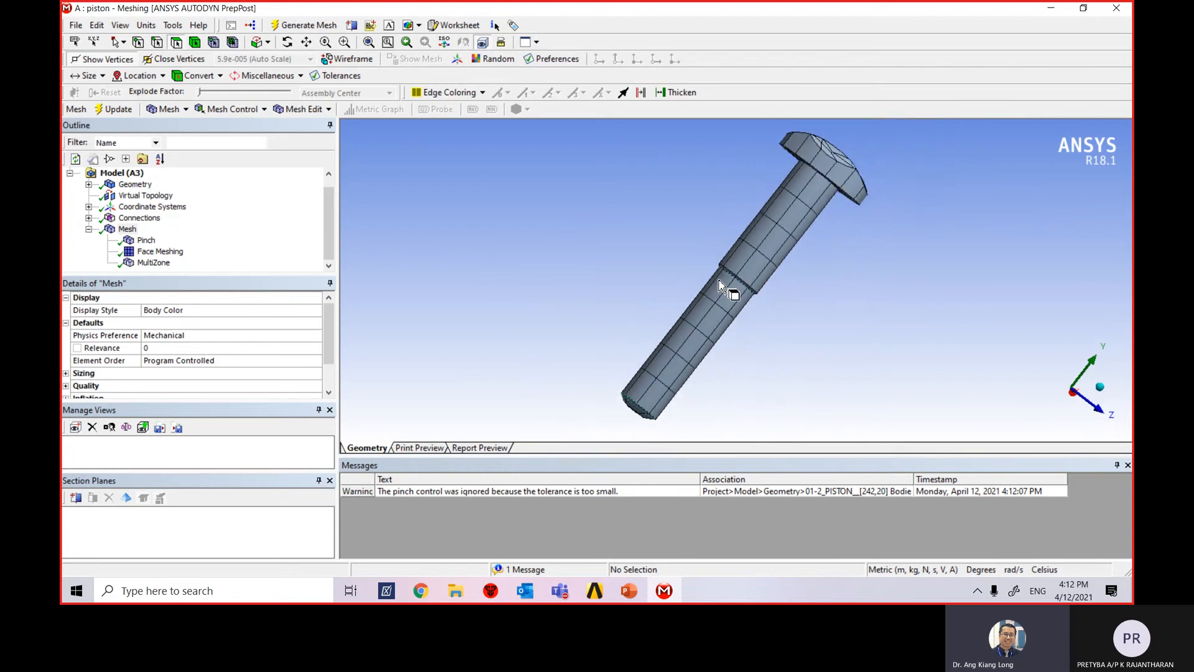
middle_click_drag(571, 313, 633, 301)
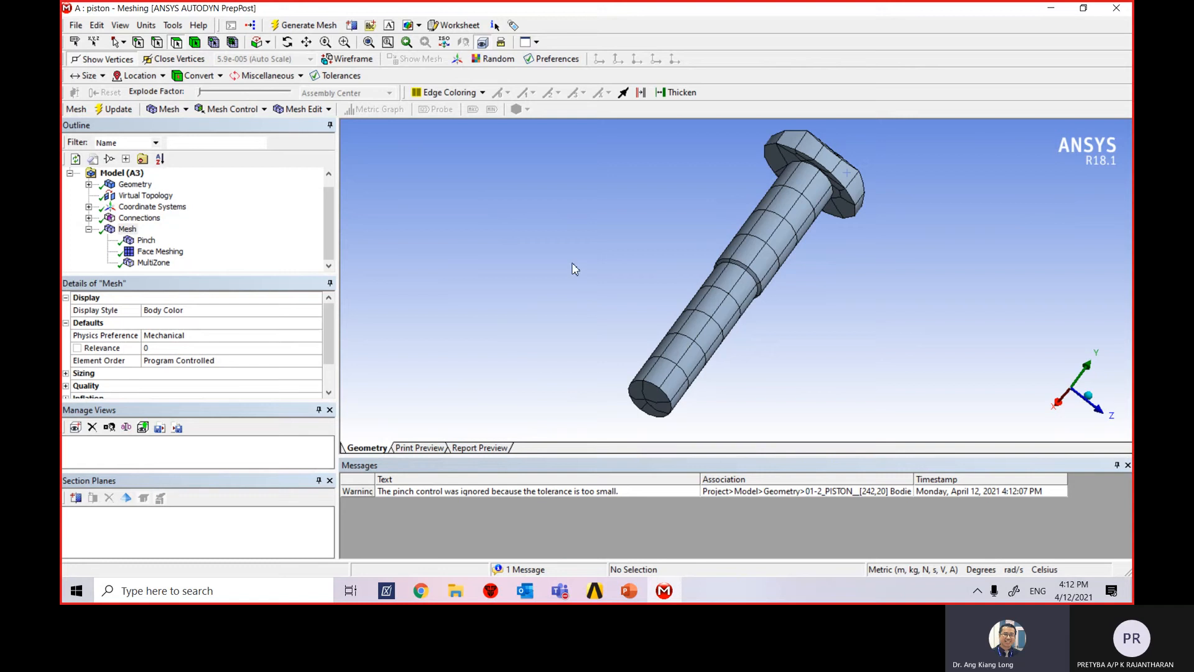
middle_click_drag(853, 292, 783, 308)
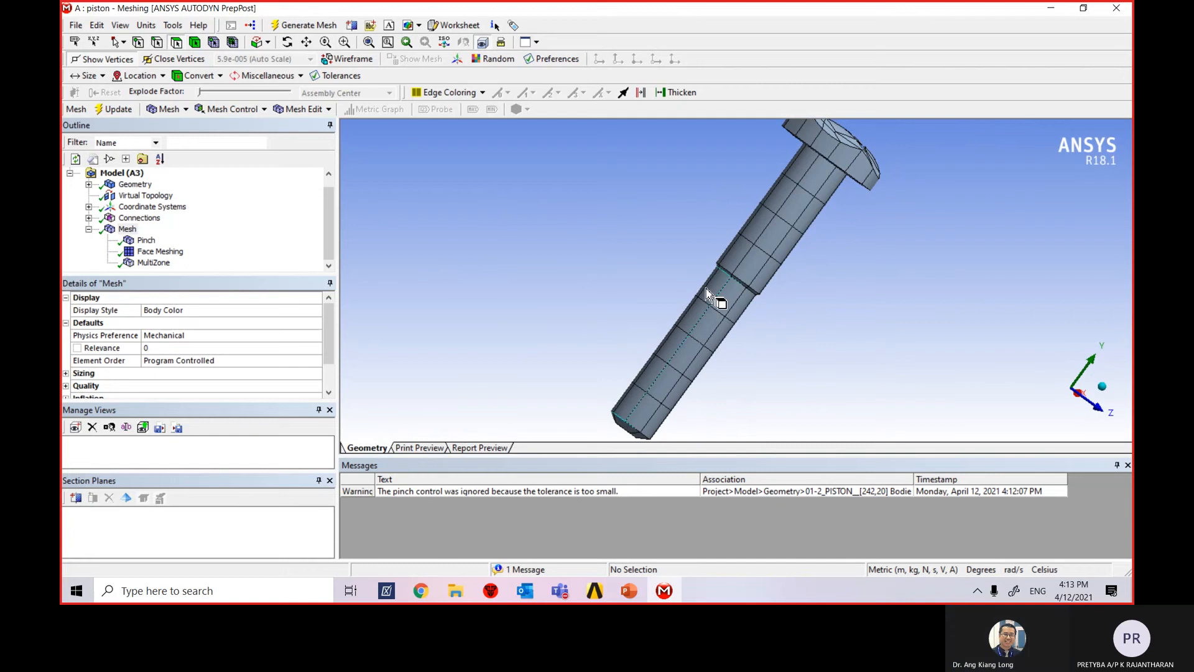
Add a mesh sizing control and scope it to the whole bolt body
right_click(127, 232)
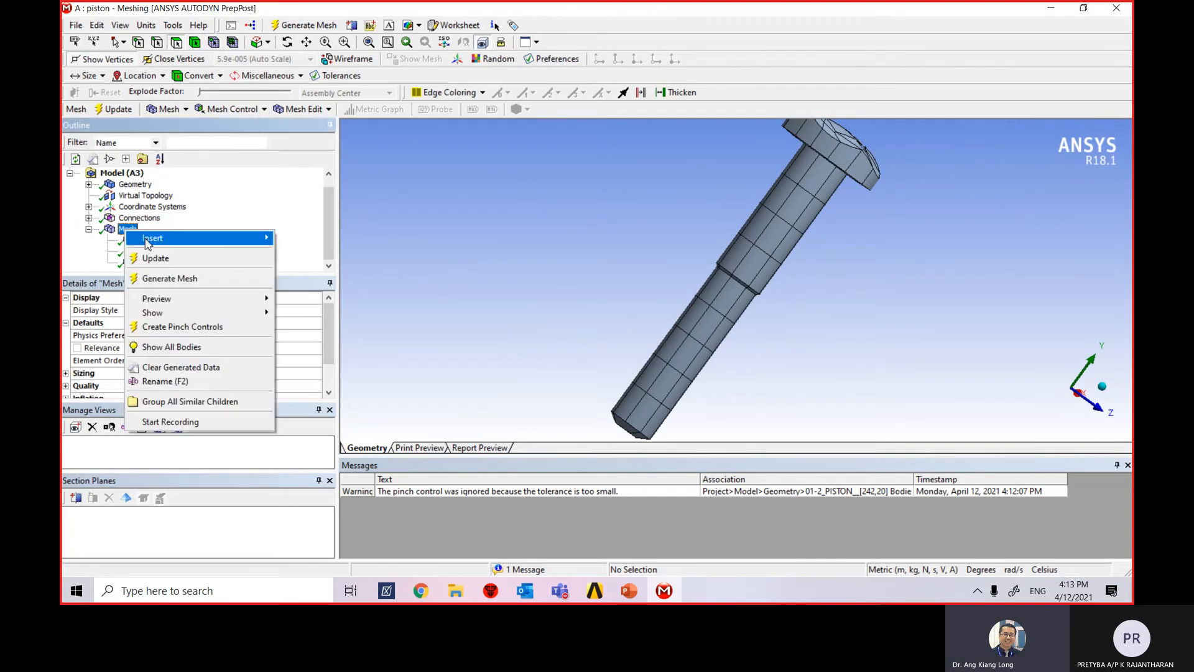
mouse_move(153, 238)
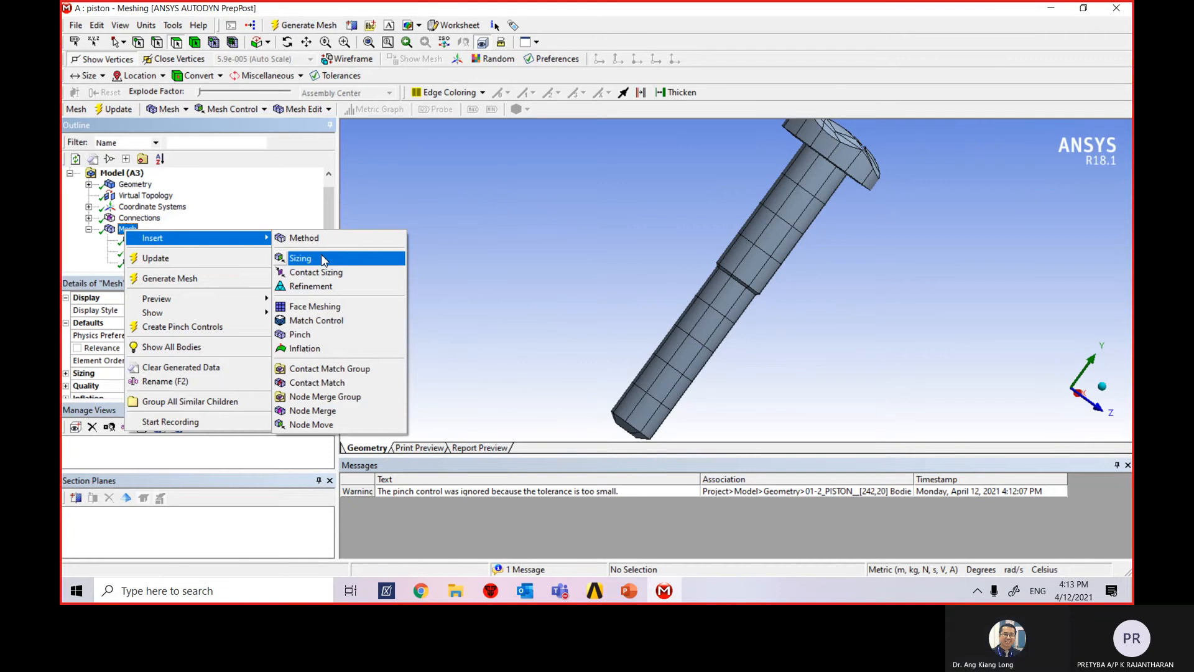
left_click(321, 257)
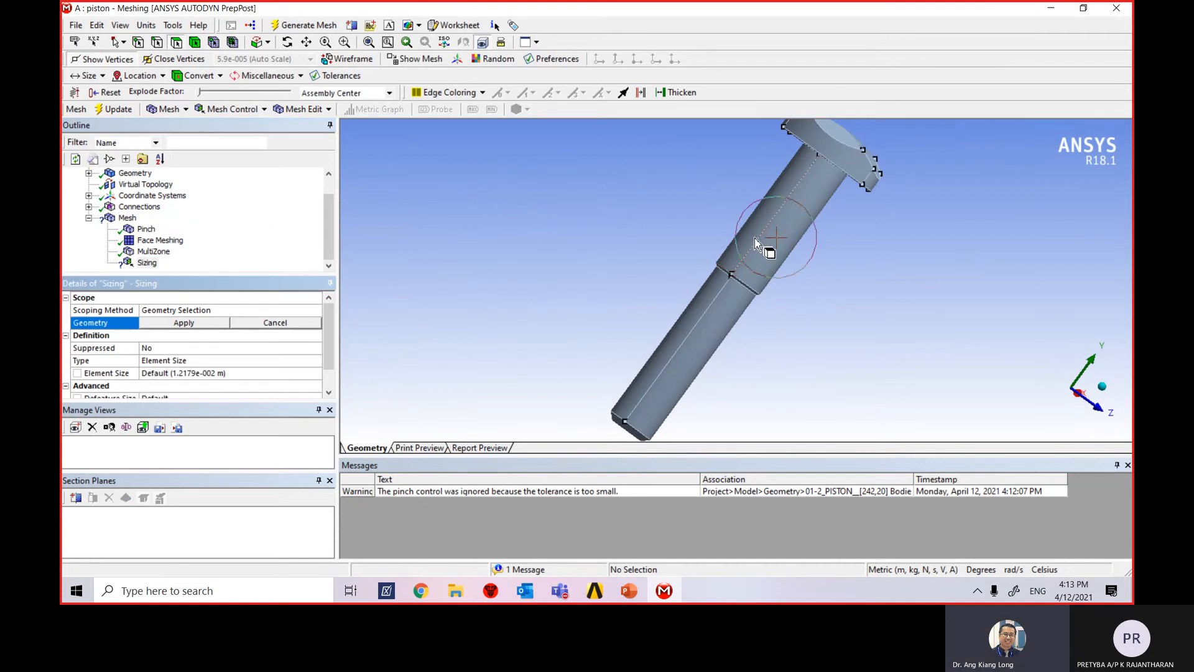
left_click(774, 257)
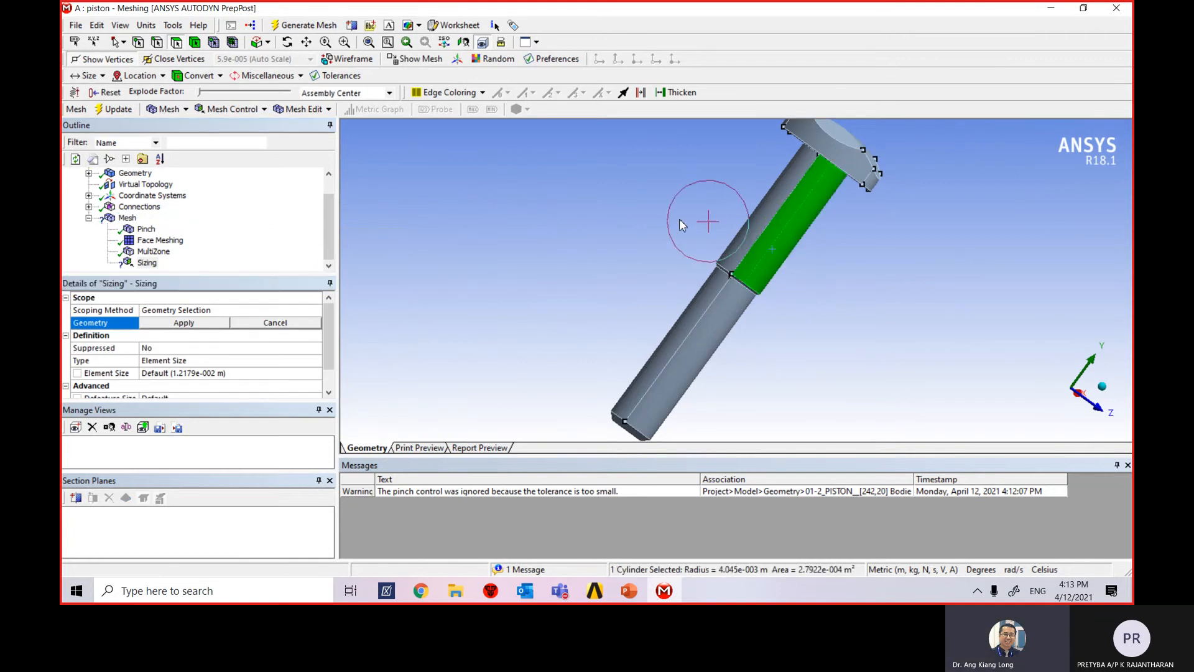
left_click(659, 212)
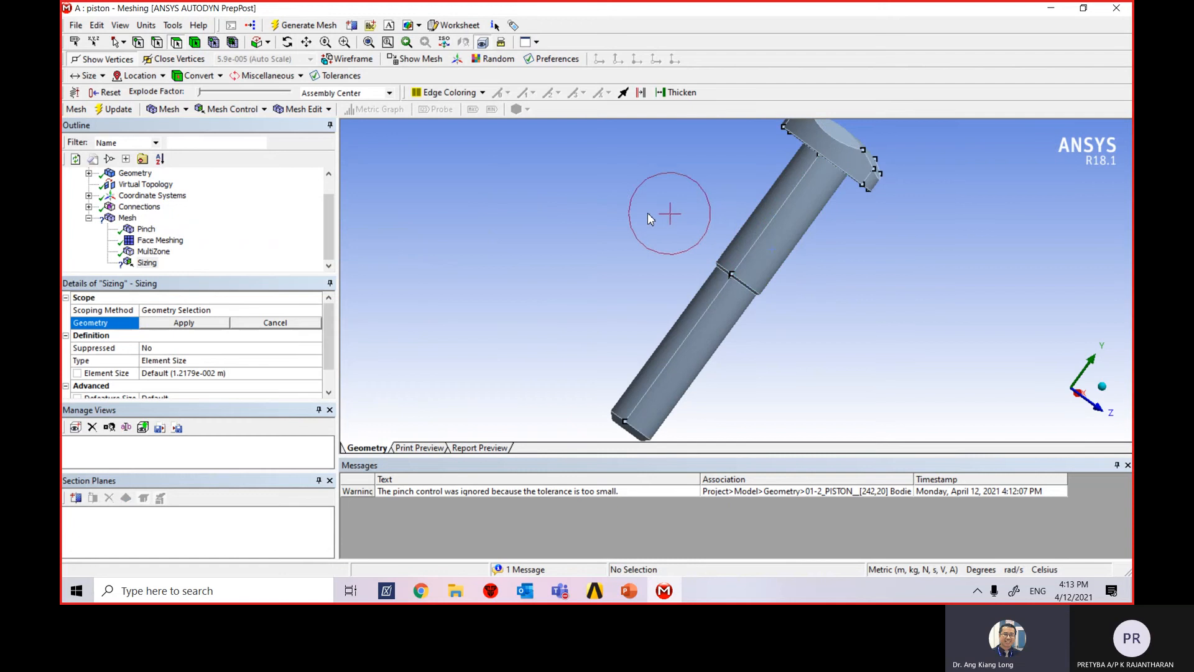
left_click(195, 41)
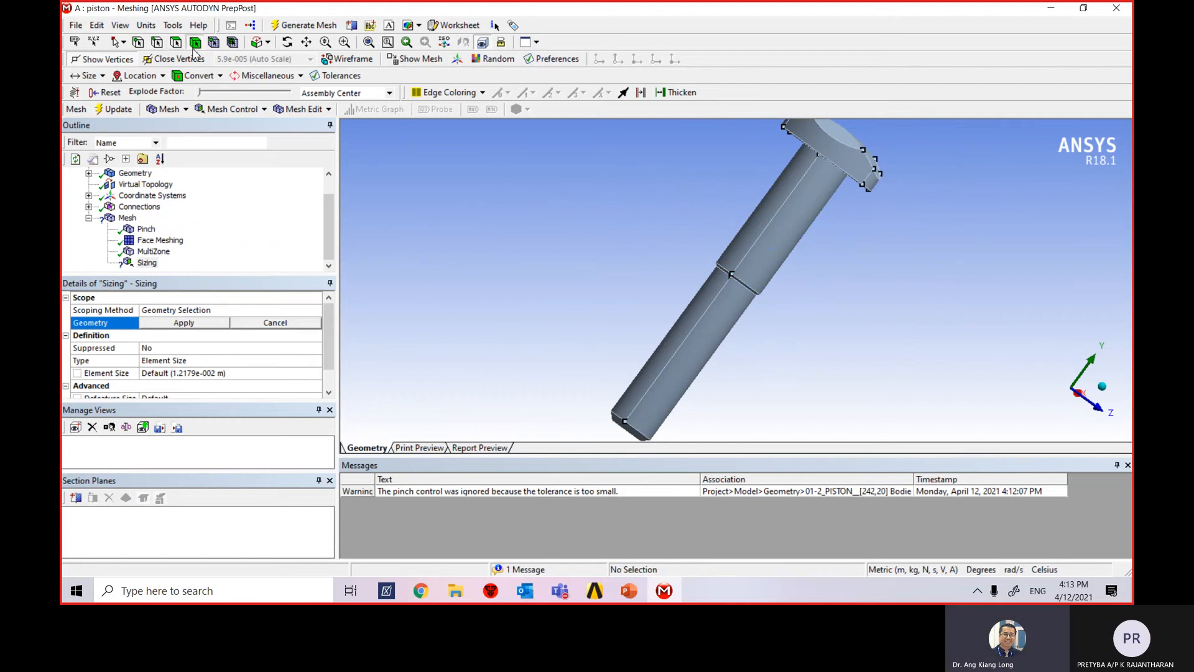
left_click(776, 254)
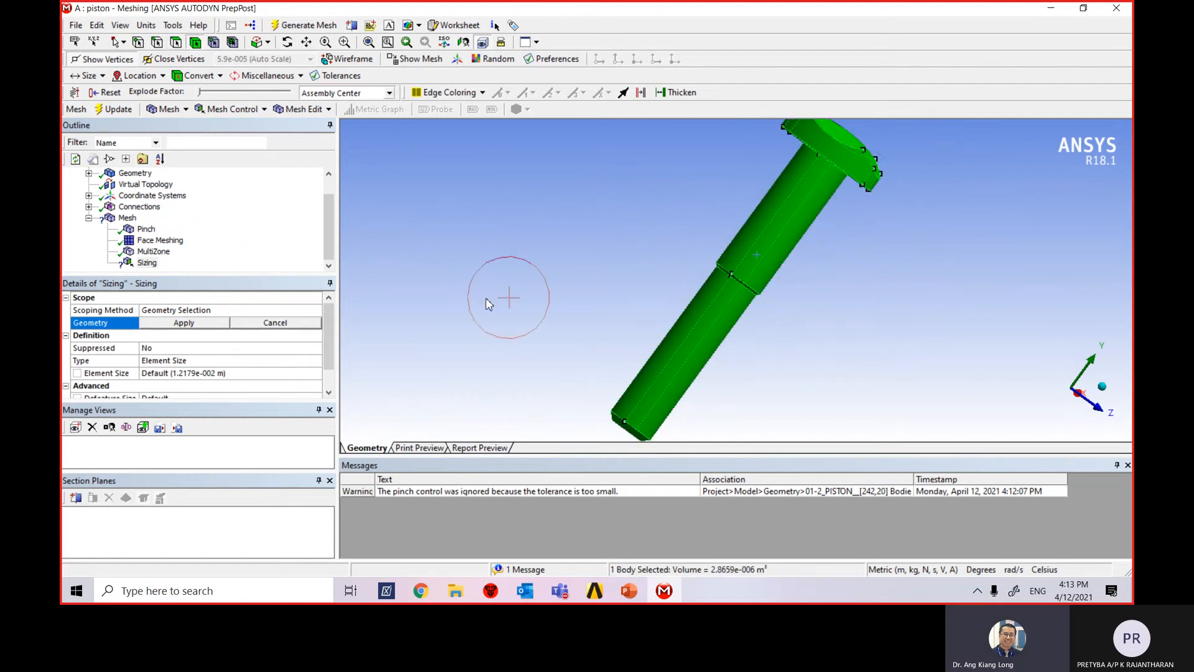
left_click(184, 324)
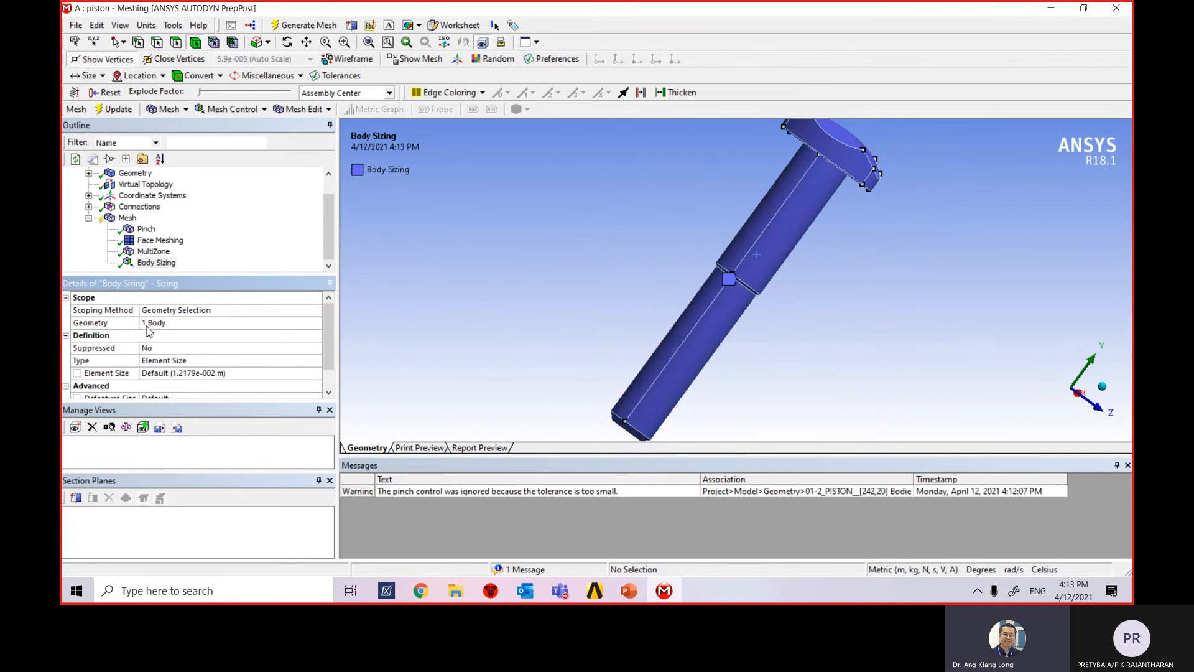
Set the bolt's body sizing element size to 0.001 m and update the mesh
left_click(366, 309)
scroll(318, 354, "down", 2)
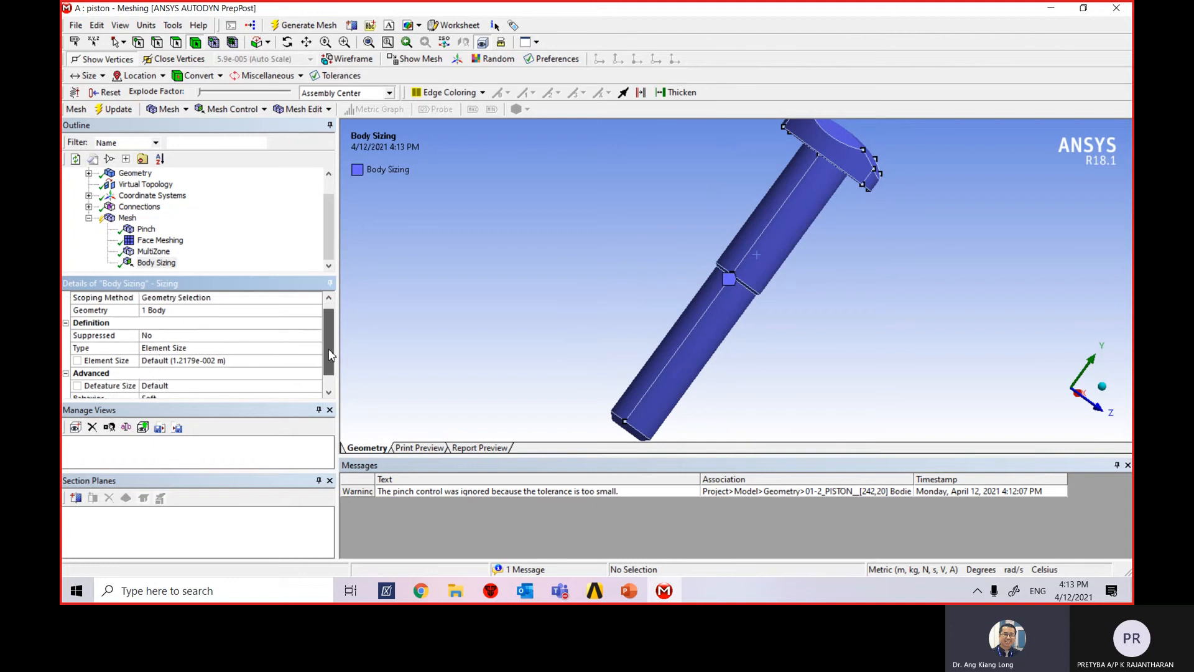
left_click(209, 349)
left_click_drag(201, 350, 111, 348)
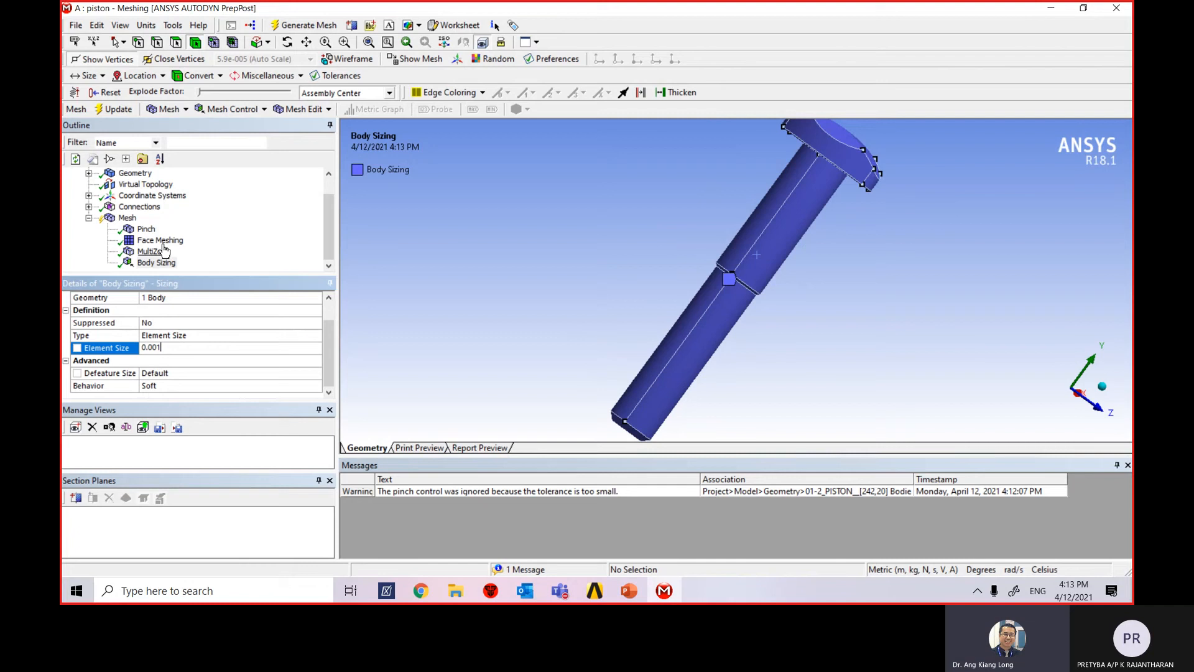
right_click(125, 219)
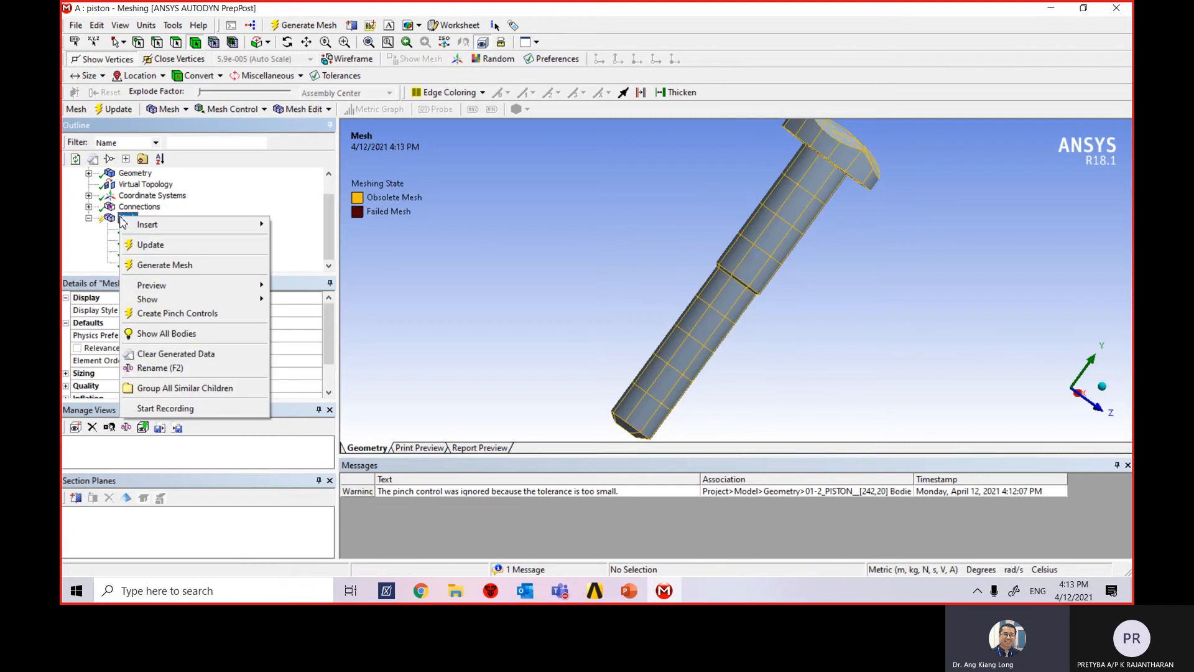
left_click(148, 246)
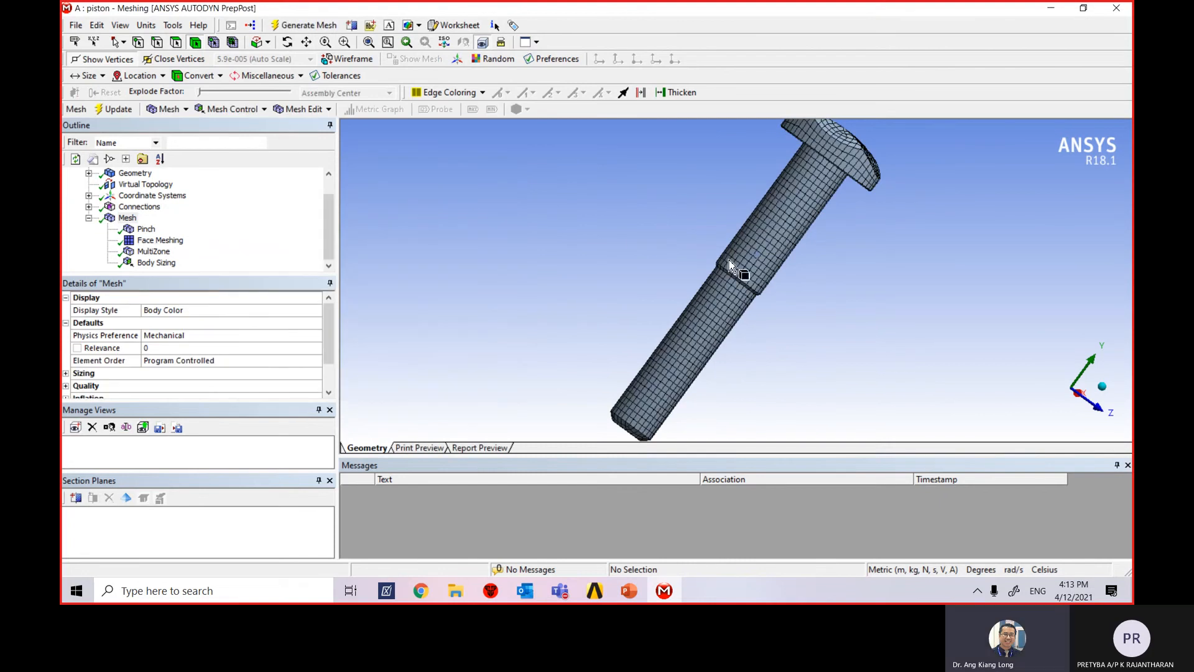
Inspect the refined mesh on the bolt's head, shank and tip from different angles
middle_click_drag(828, 289, 861, 301)
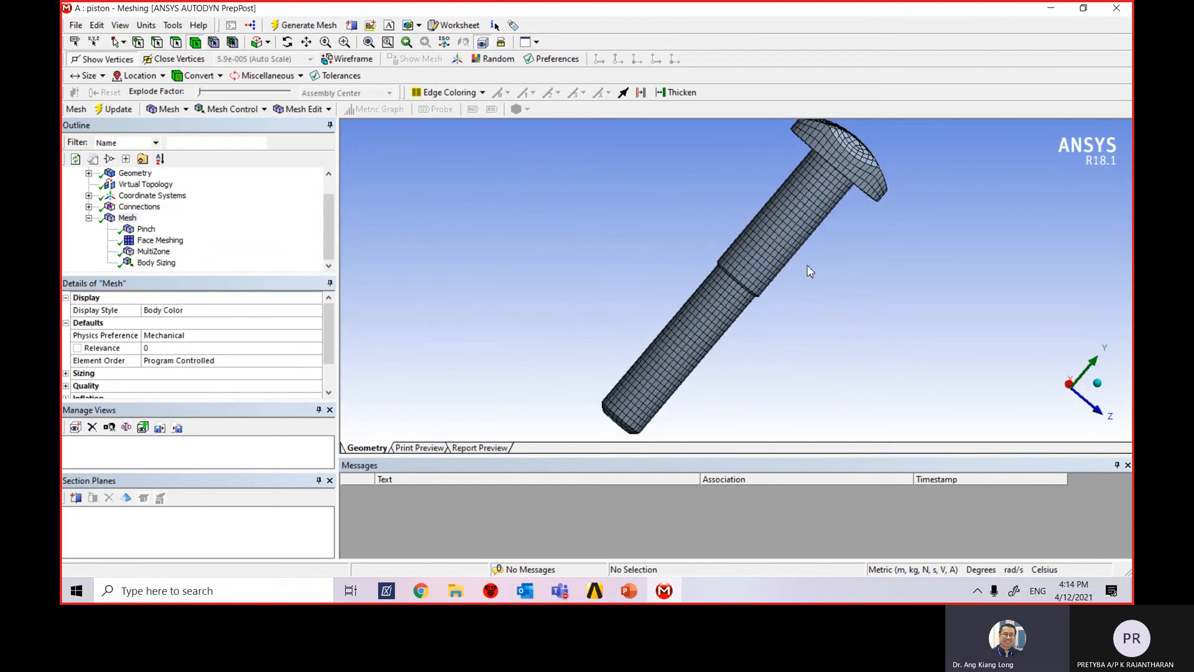
scroll(810, 219, "up", 1)
scroll(810, 219, "down", 3)
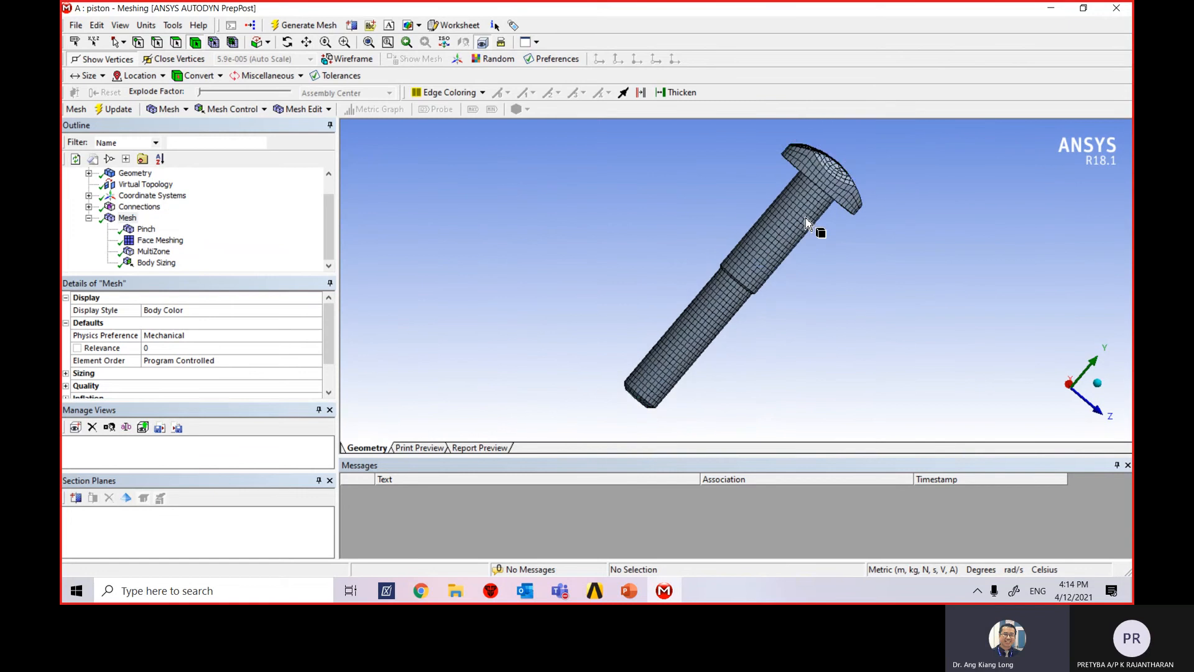
mouse_move(780, 298)
middle_mouse_down()
mouse_move(878, 329)
mouse_move(728, 370)
mouse_move(769, 304)
mouse_move(789, 236)
mouse_move(782, 277)
middle_mouse_up()
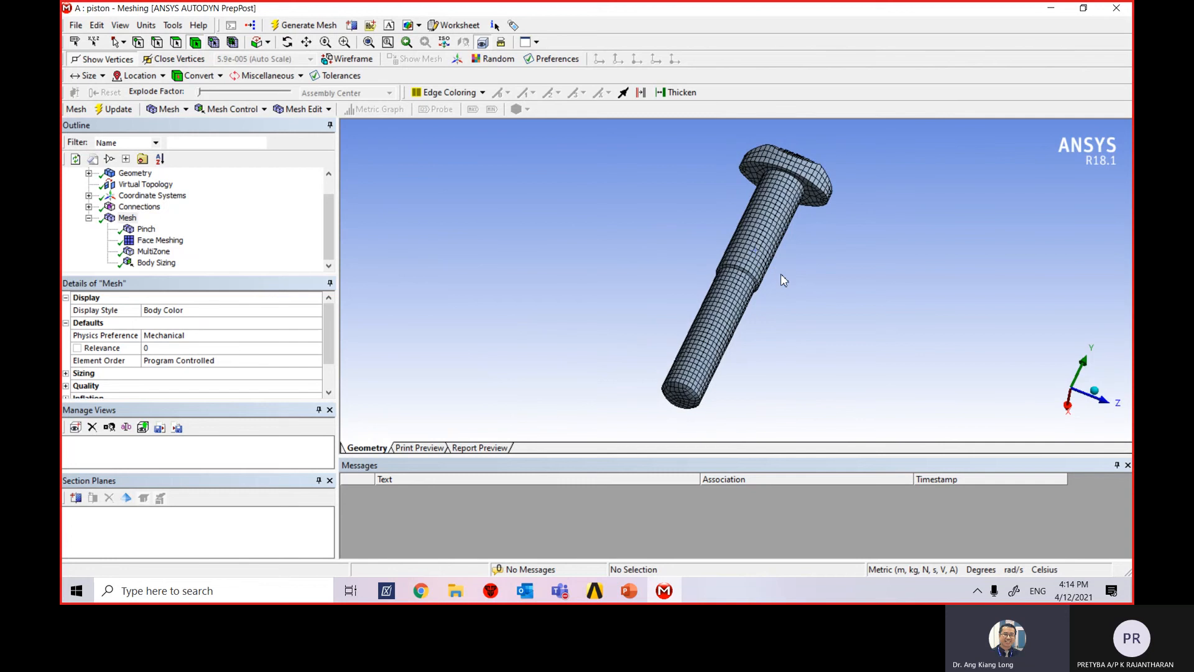
mouse_move(777, 367)
middle_mouse_down()
mouse_move(826, 382)
mouse_move(813, 390)
mouse_move(784, 364)
mouse_move(635, 313)
mouse_move(711, 383)
mouse_move(752, 365)
mouse_move(757, 375)
mouse_move(720, 382)
mouse_move(768, 376)
middle_mouse_up()
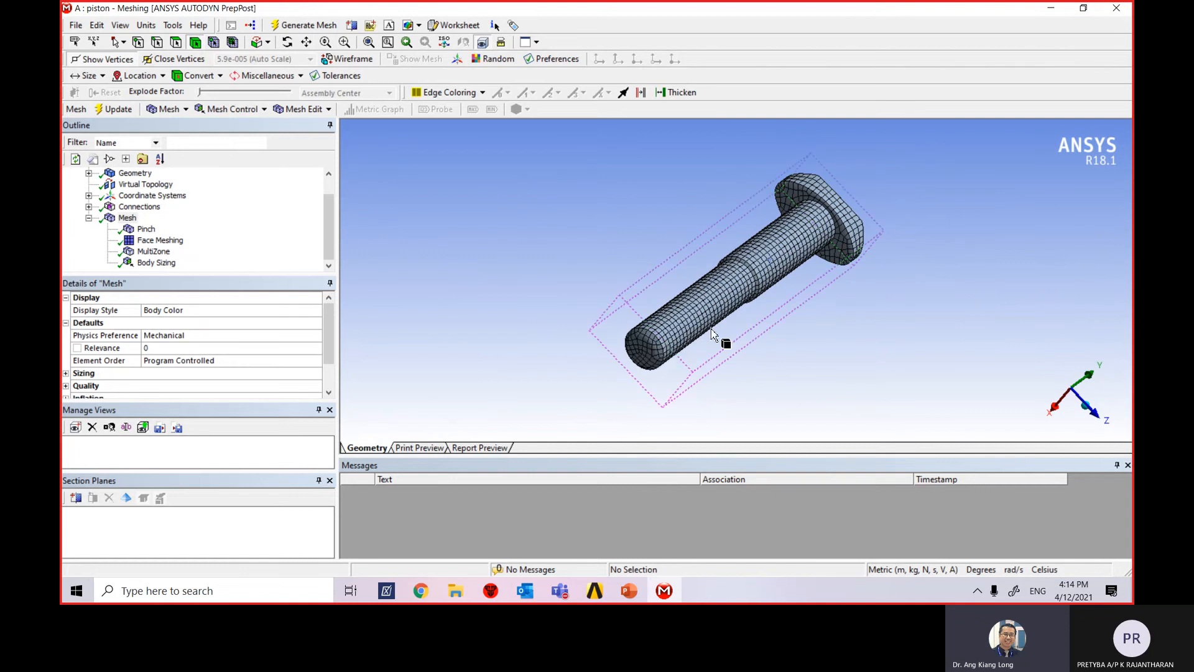
middle_click_drag(712, 334, 829, 248)
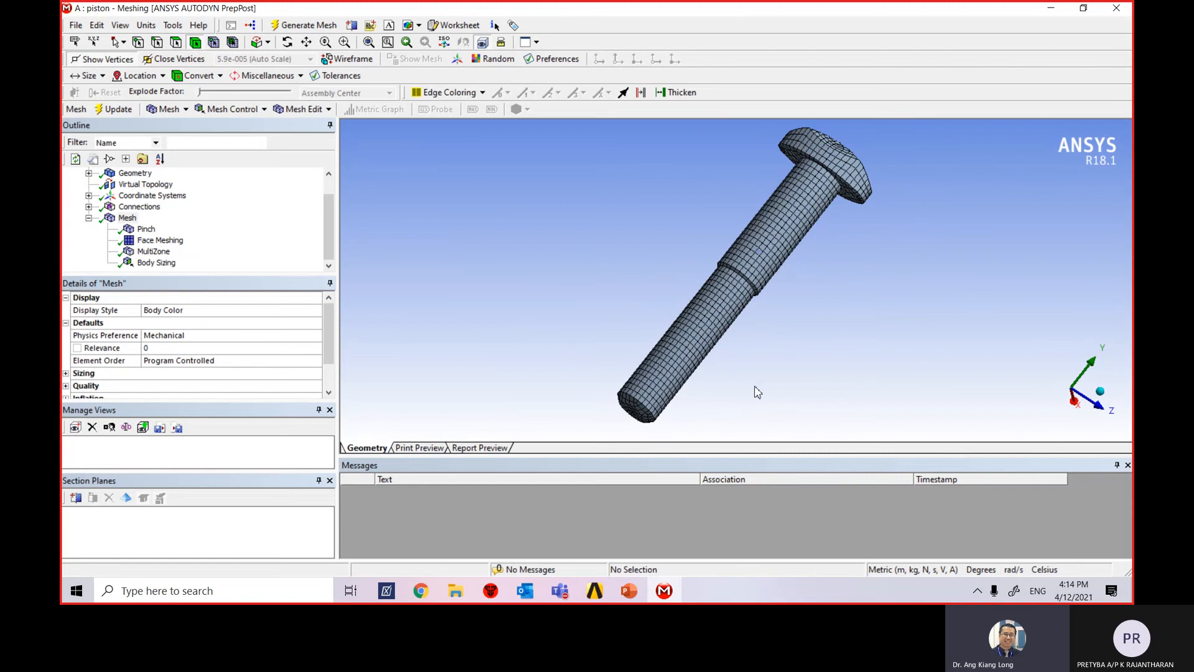
middle_click_drag(858, 398, 931, 351)
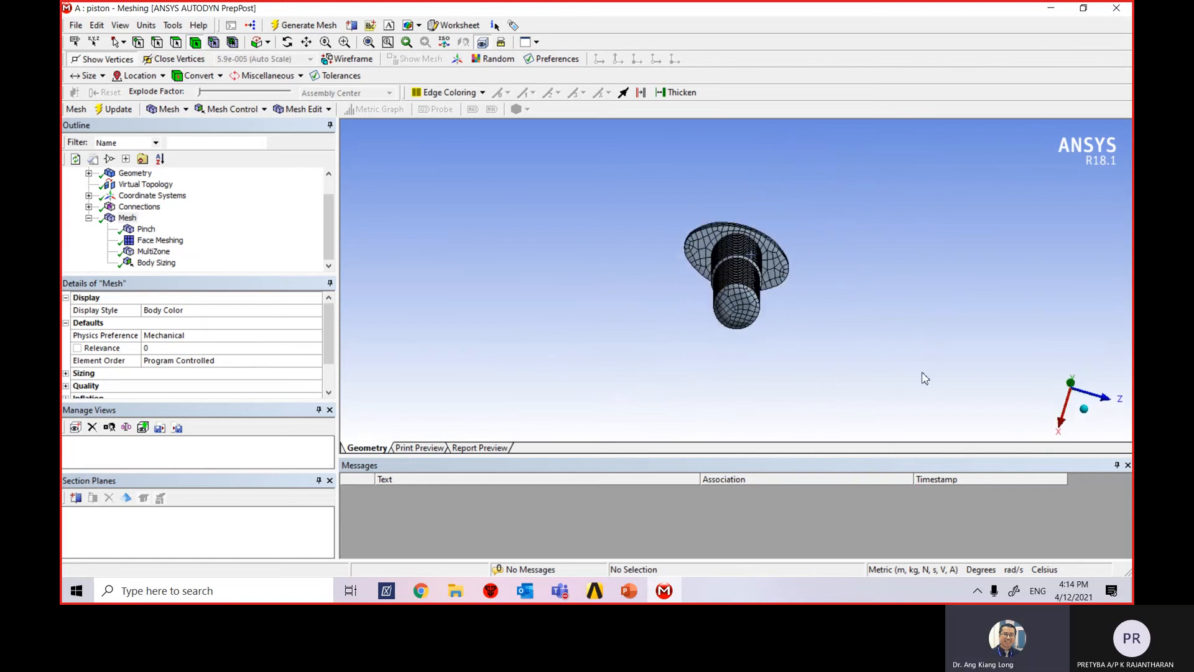
View the bolt along its Y axis, cut it lengthwise with a section plane through the head's centre, and inspect the interior mesh
left_click(1071, 385)
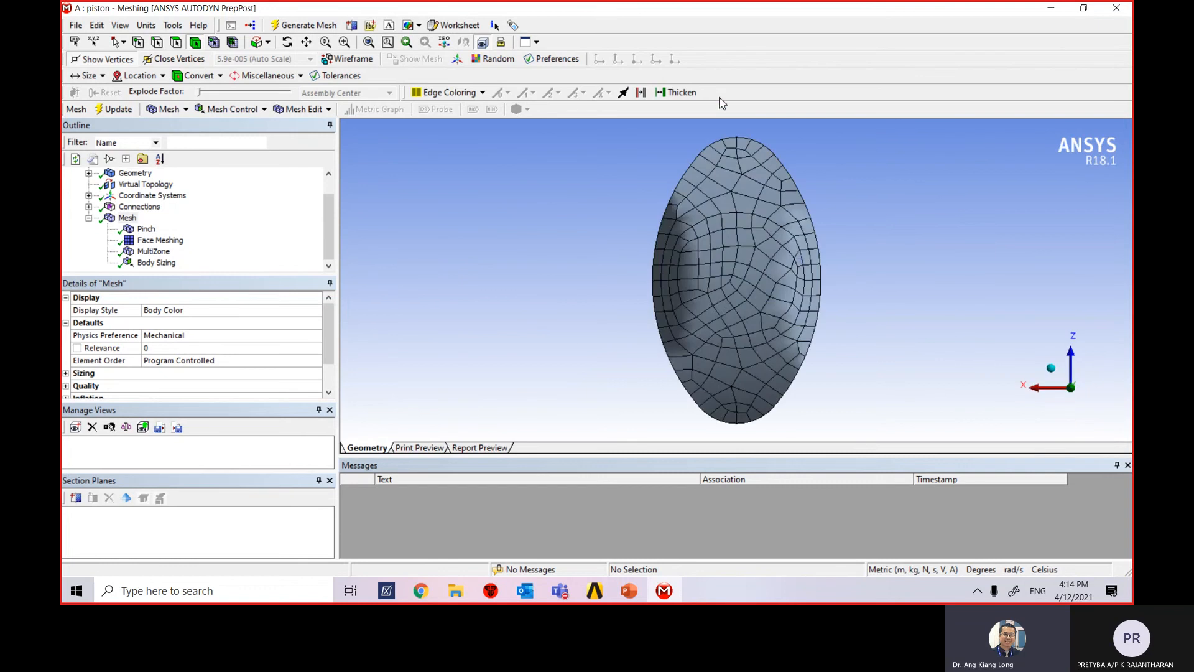
scroll(776, 232, "up", 2)
scroll(776, 232, "down", 4)
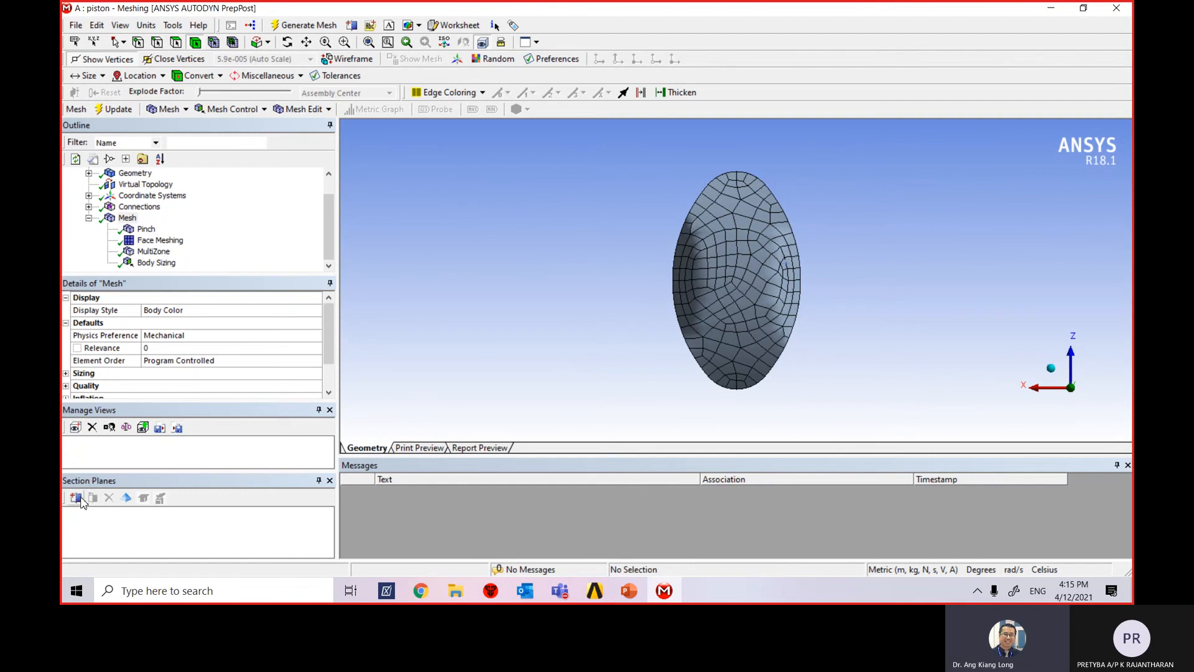
left_click(352, 26)
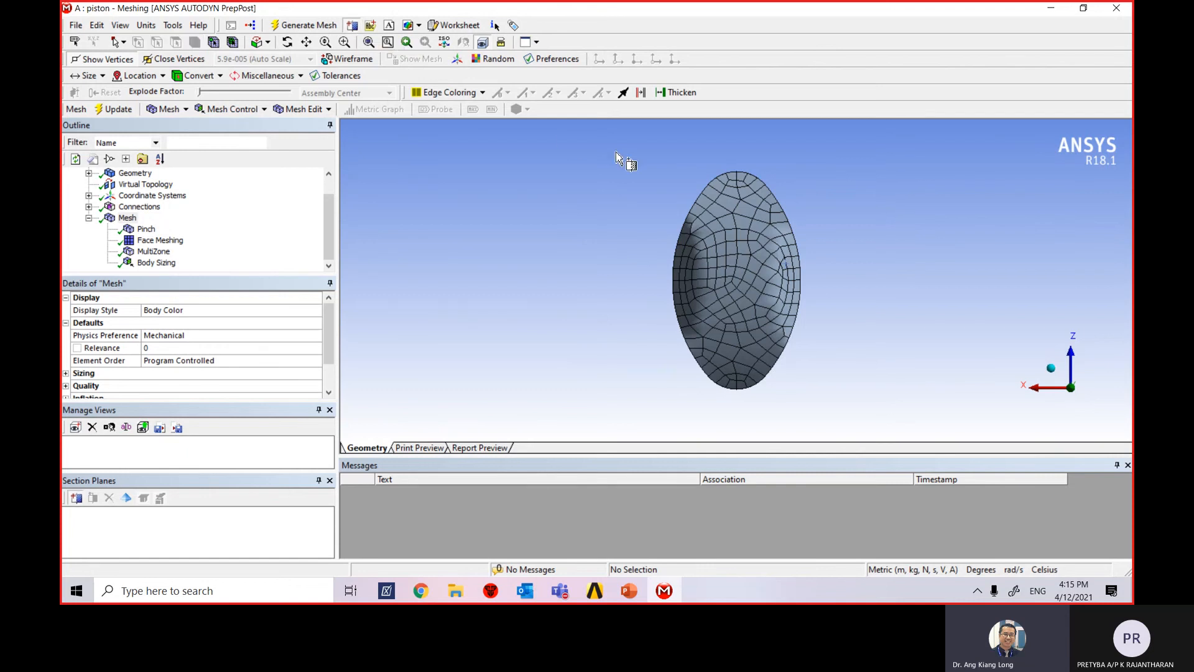
left_click_drag(744, 145, 741, 415)
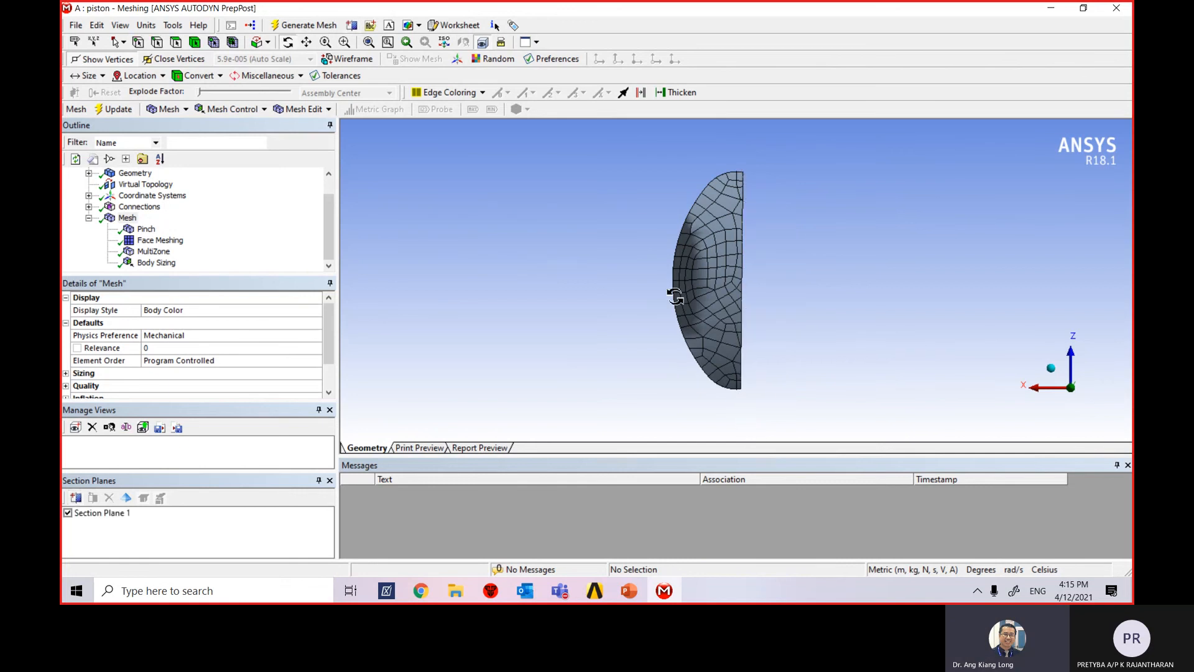
left_click_drag(795, 308, 619, 274)
left_click_drag(699, 324, 586, 315)
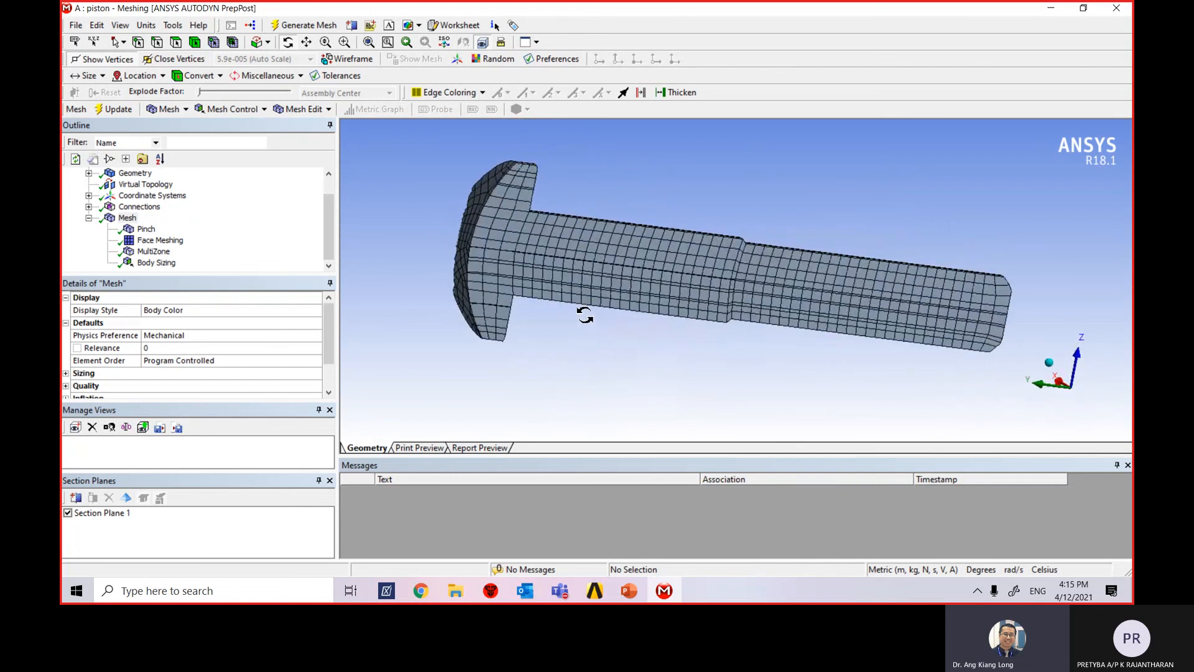
left_click_drag(525, 353, 554, 363)
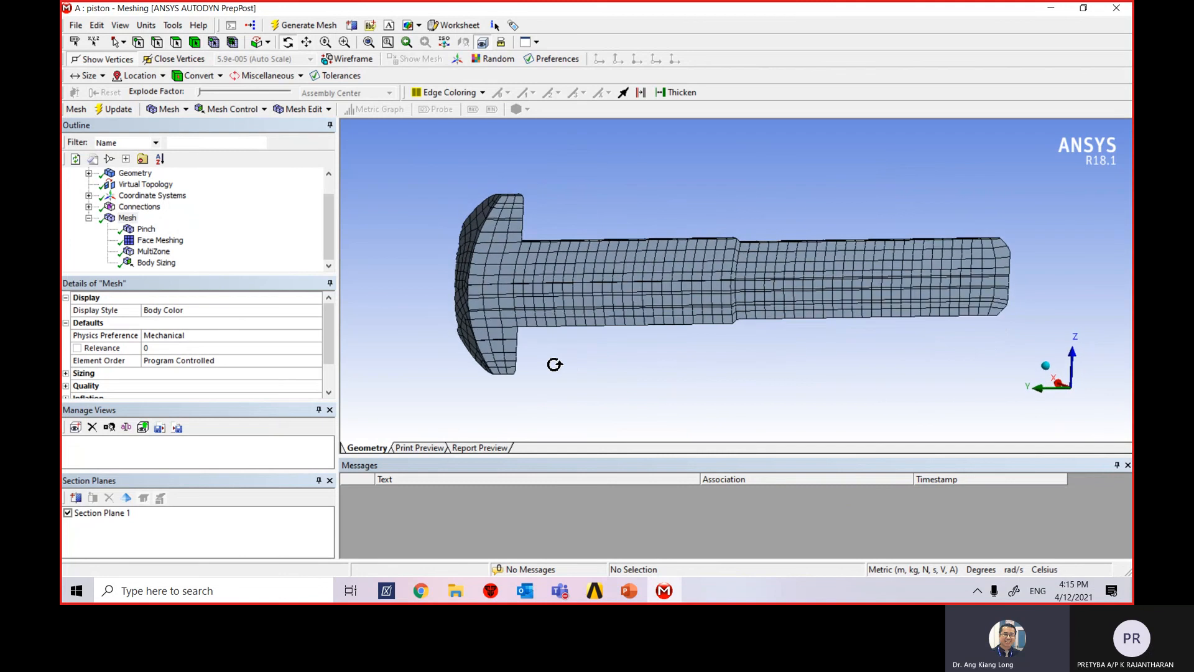
Show whole elements along the section plane and examine the bolt's cut interior from an angle
left_click(128, 499)
left_click_drag(582, 410, 612, 392)
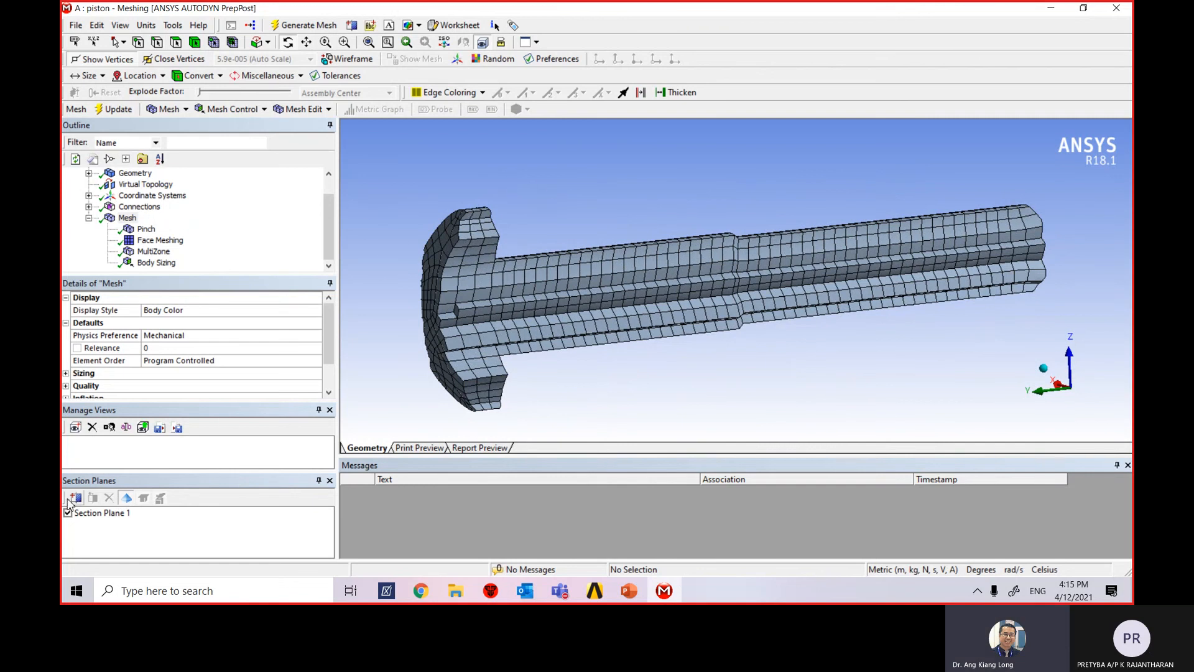
right_click(623, 193)
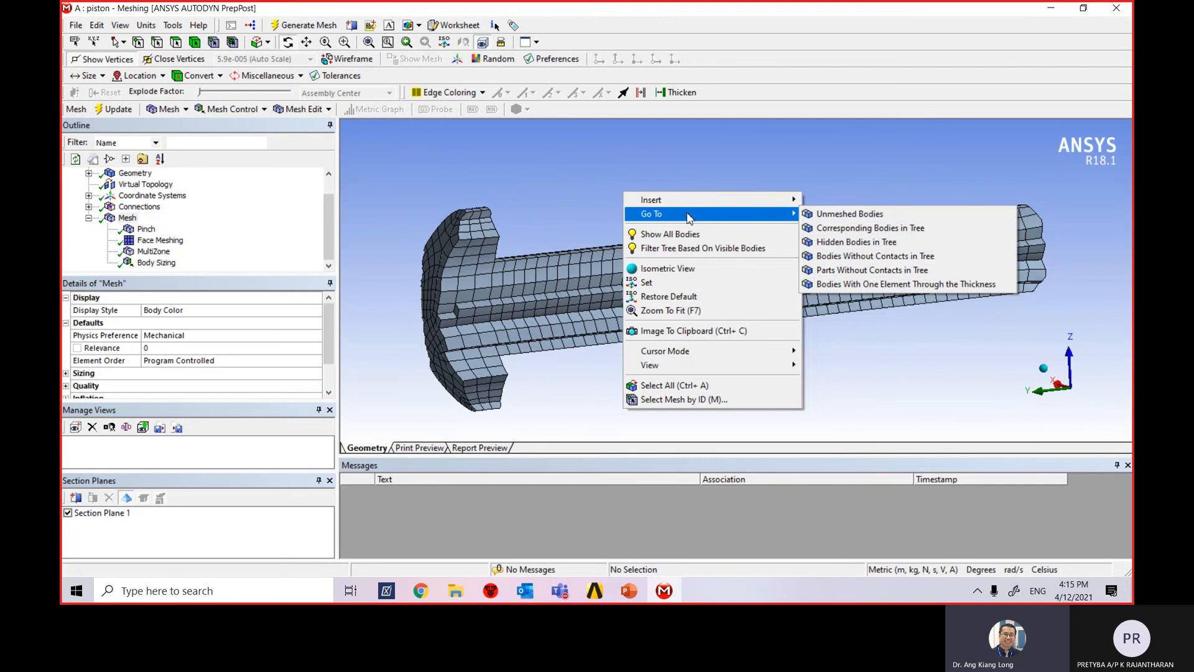
mouse_move(703, 201)
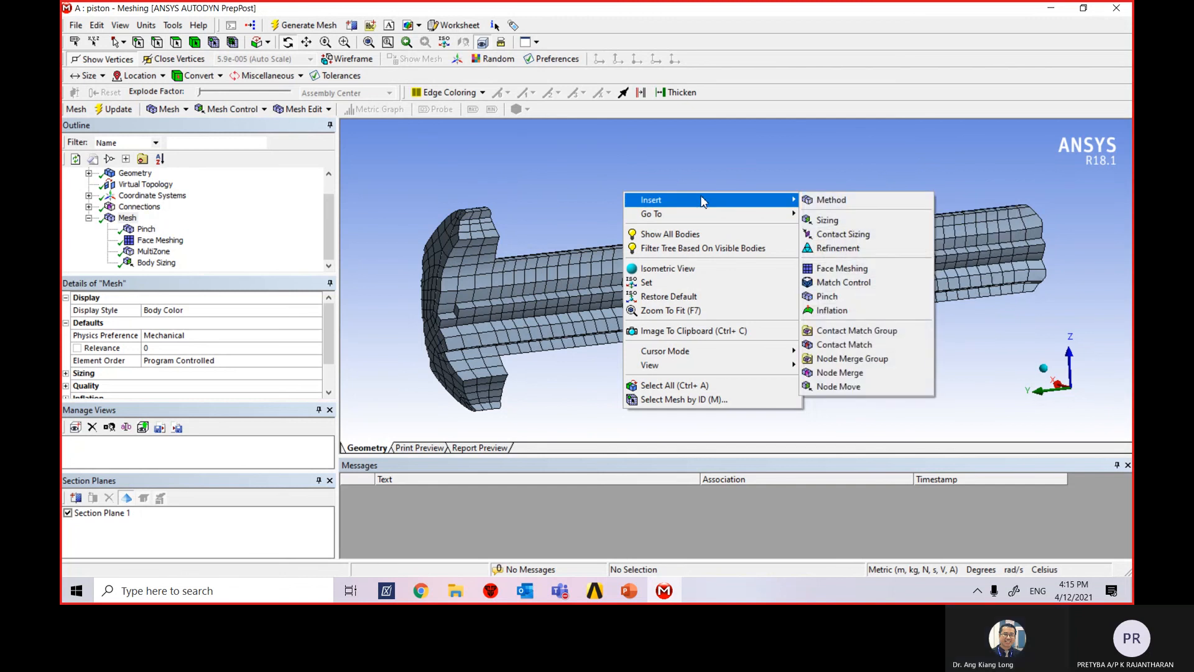
left_click(558, 181)
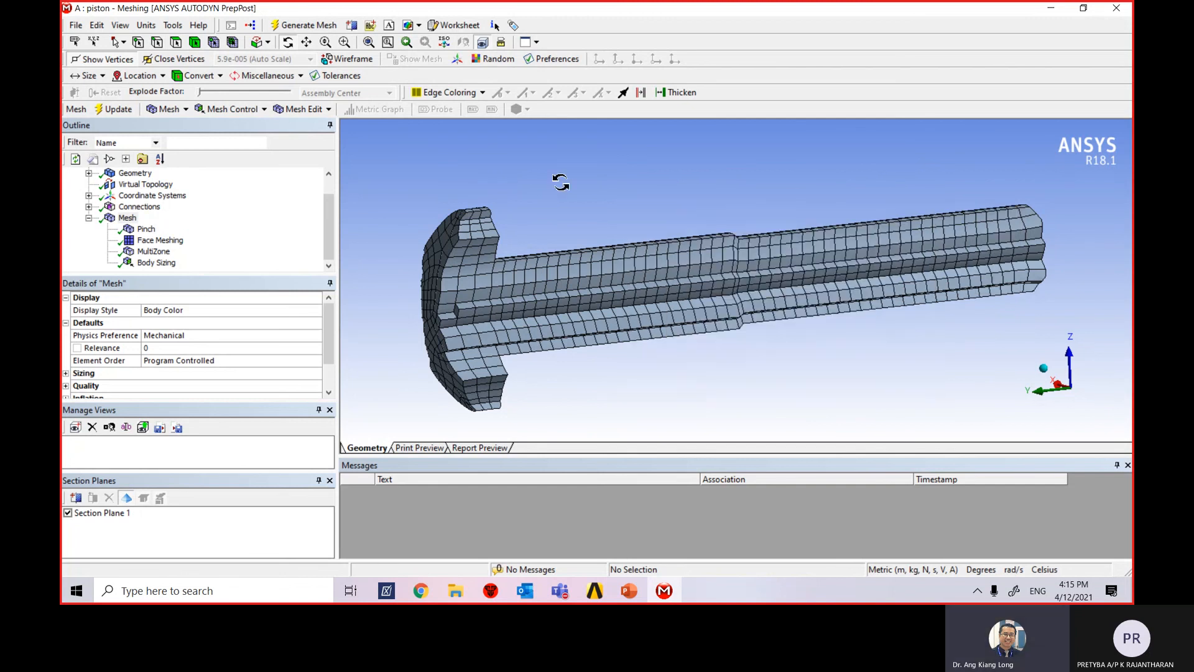
left_click(327, 109)
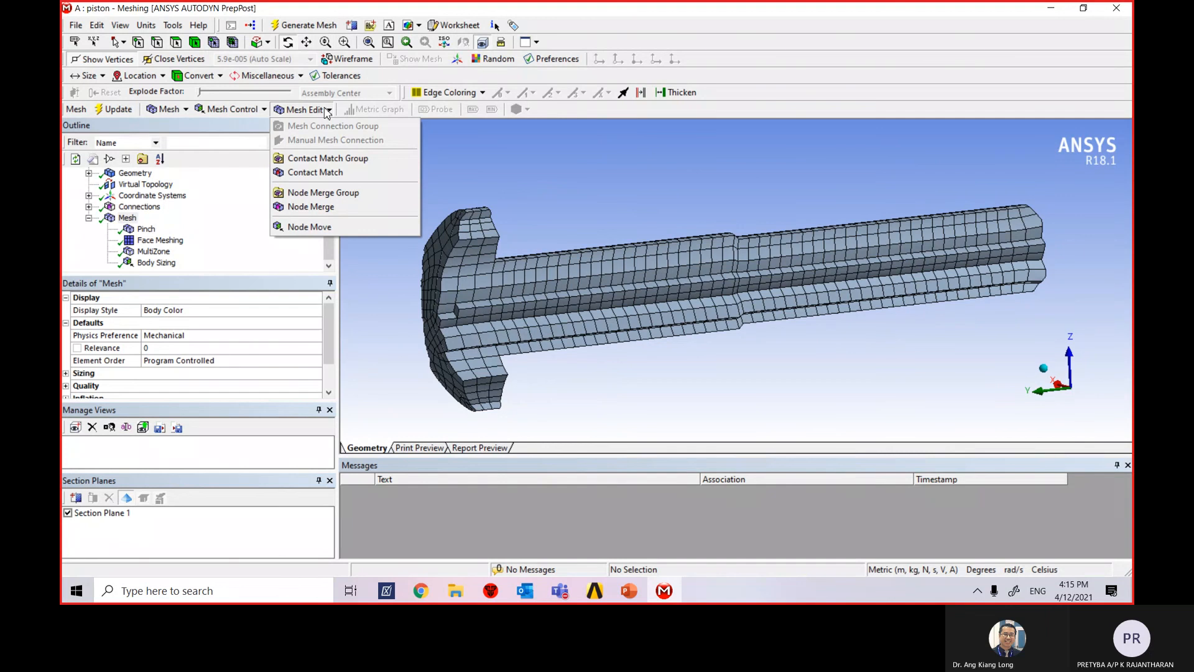
left_click(247, 110)
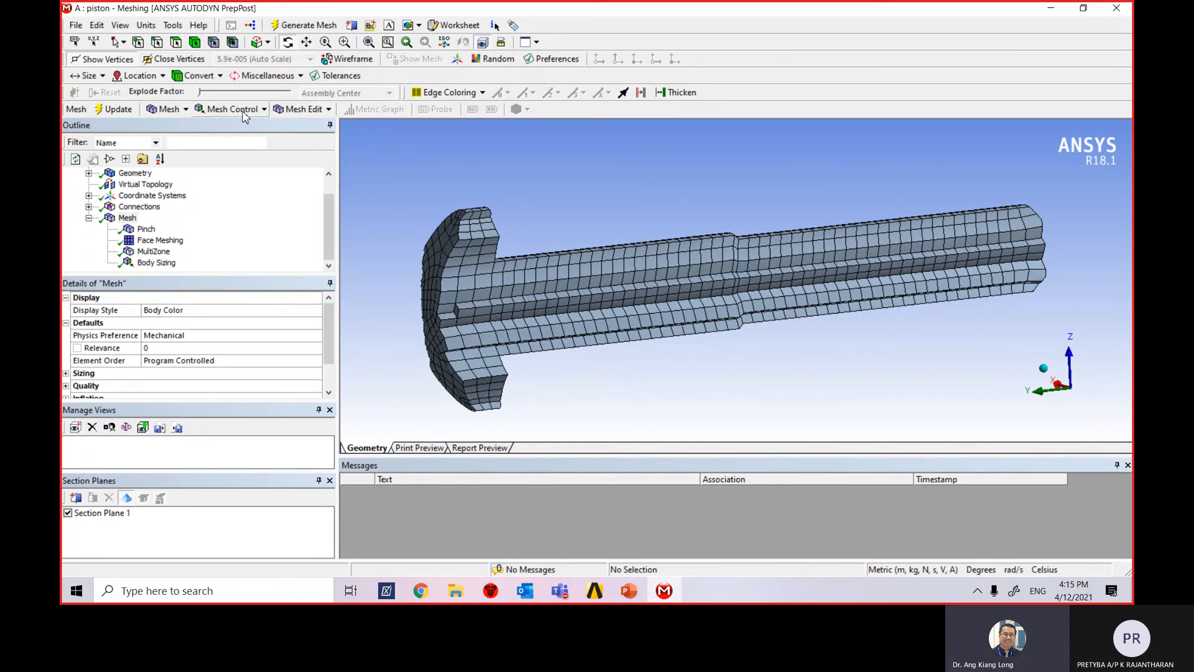
left_click(249, 110)
left_click(323, 111)
left_click(322, 112)
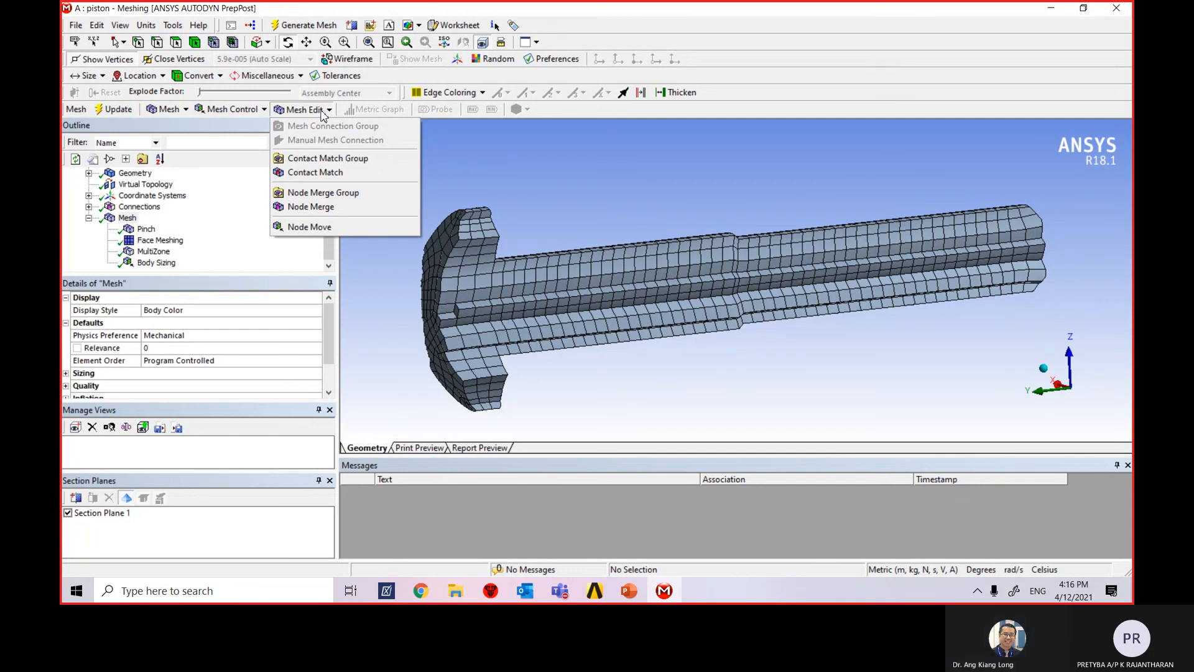
left_click(245, 116)
left_click(174, 112)
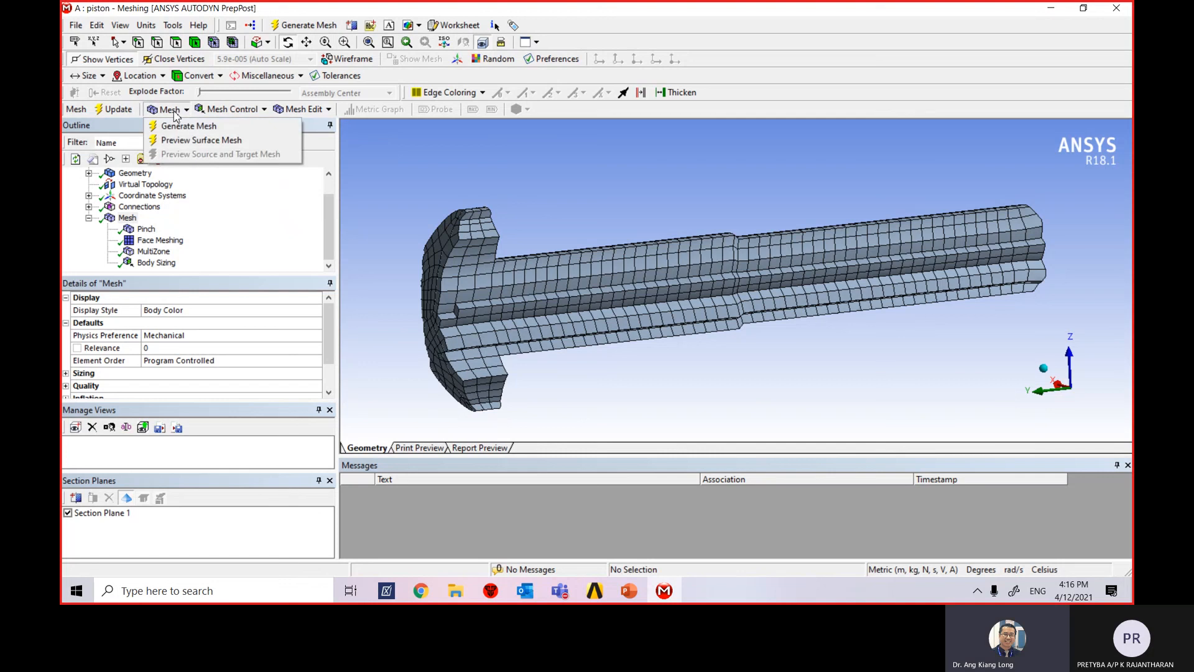
left_click(229, 115)
left_click(246, 115)
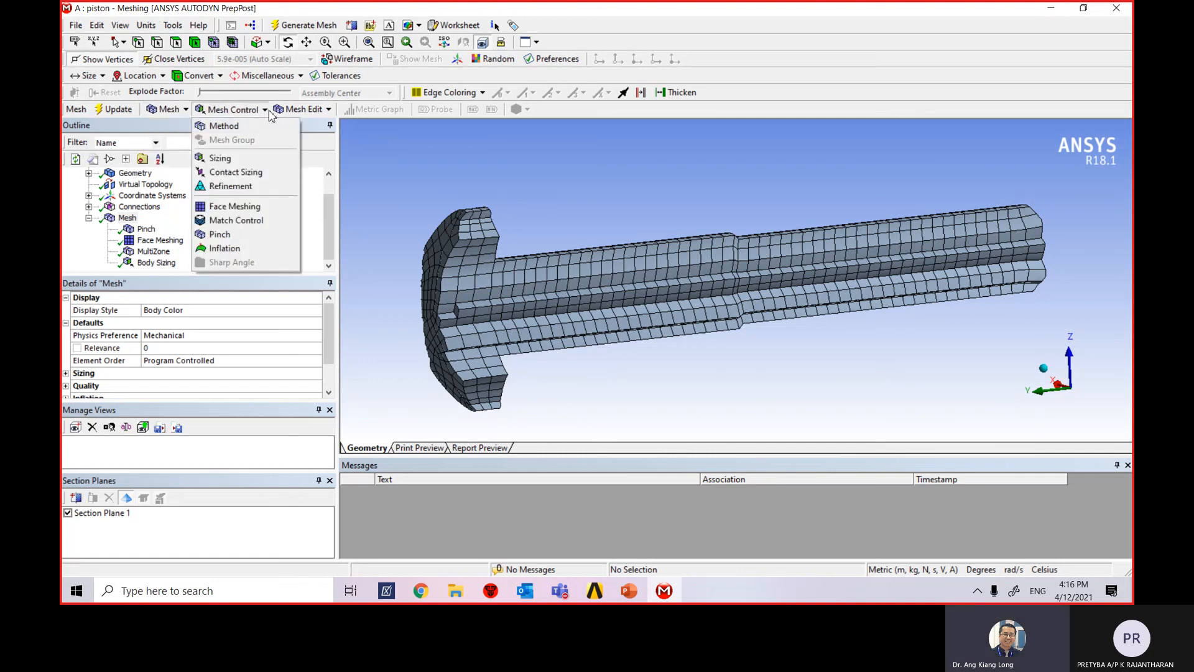
left_click(304, 115)
Add a Node Move mesh edit and select a band of elements across the bolt's sectioned head
left_click(327, 112)
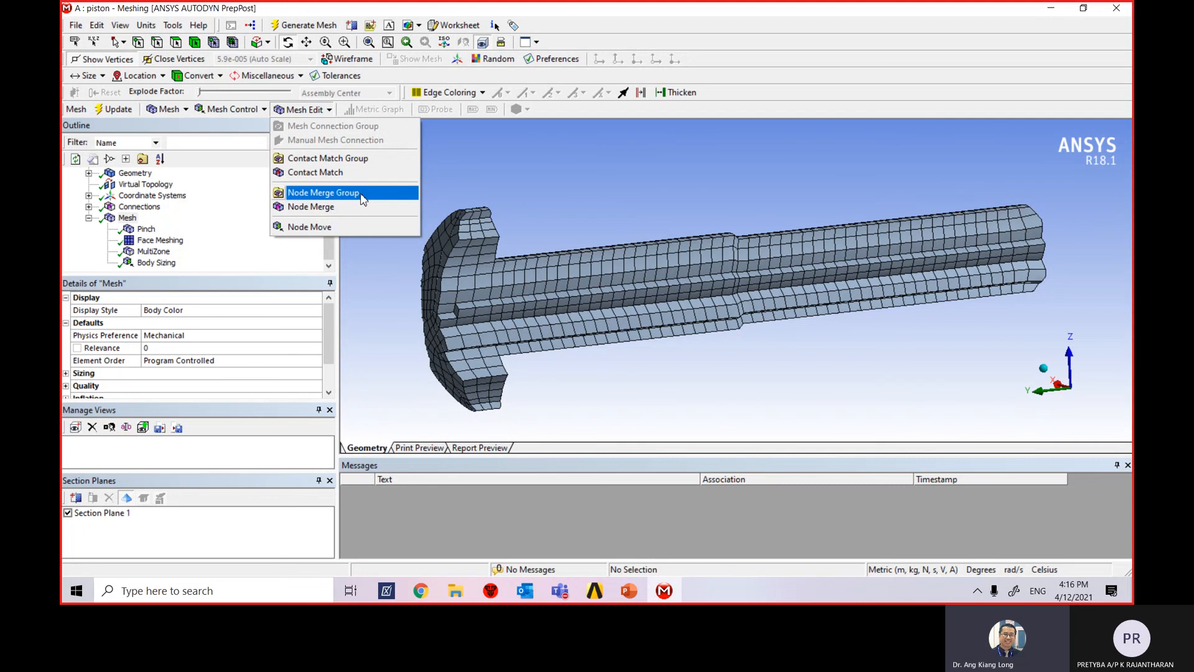
left_click(360, 226)
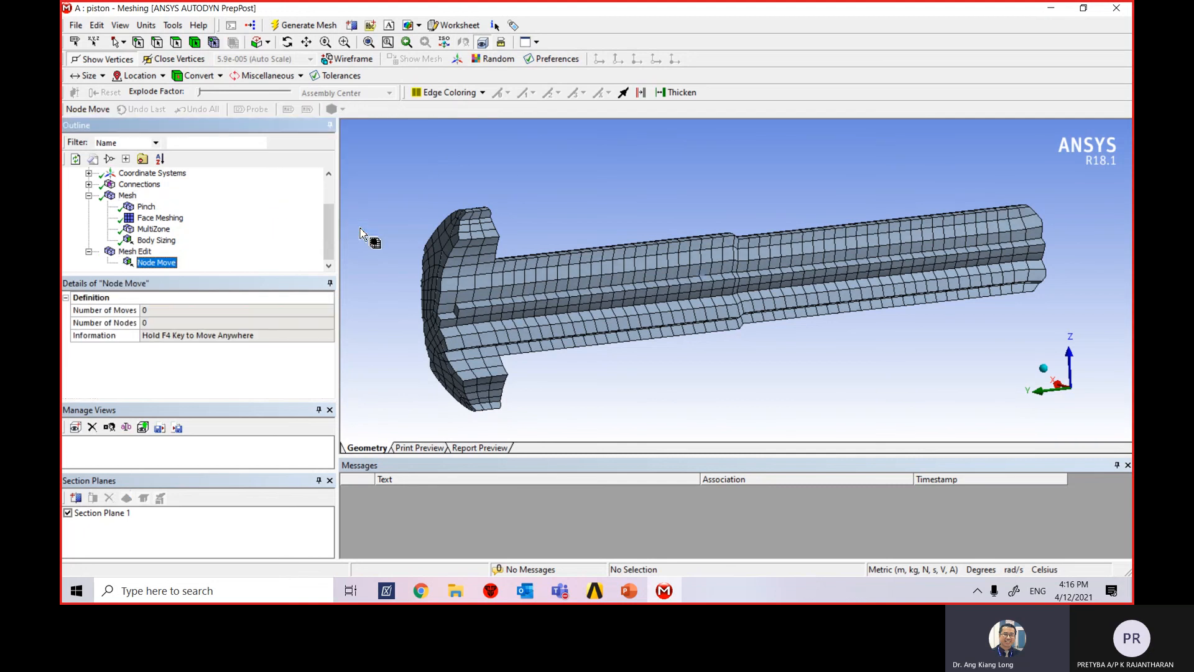
scroll(568, 316, "down", 2)
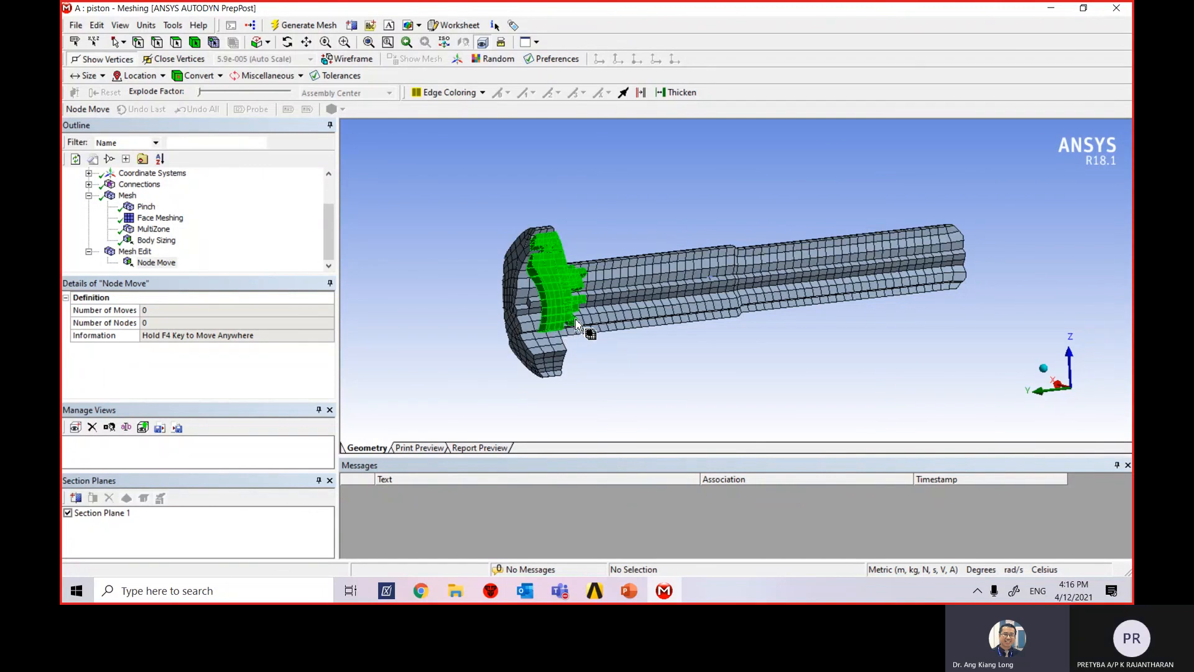
left_click(555, 364)
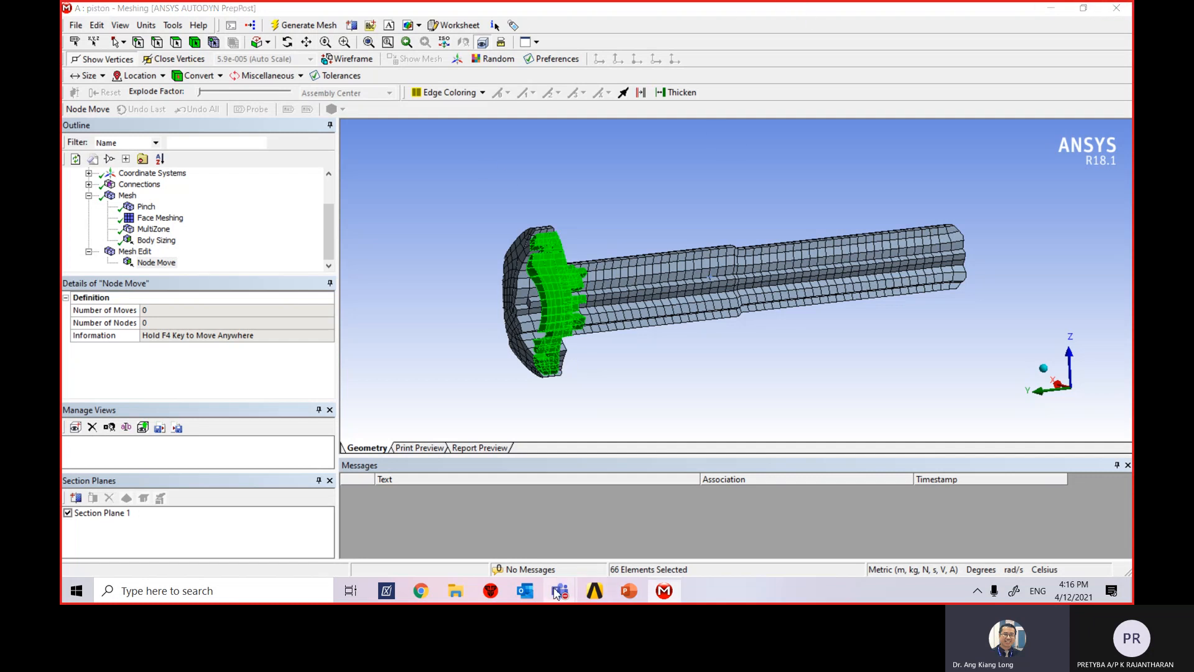
Switch to the Microsoft Teams meeting and open its additional meeting actions
mouse_move(560, 590)
left_click(684, 529)
left_click(890, 51)
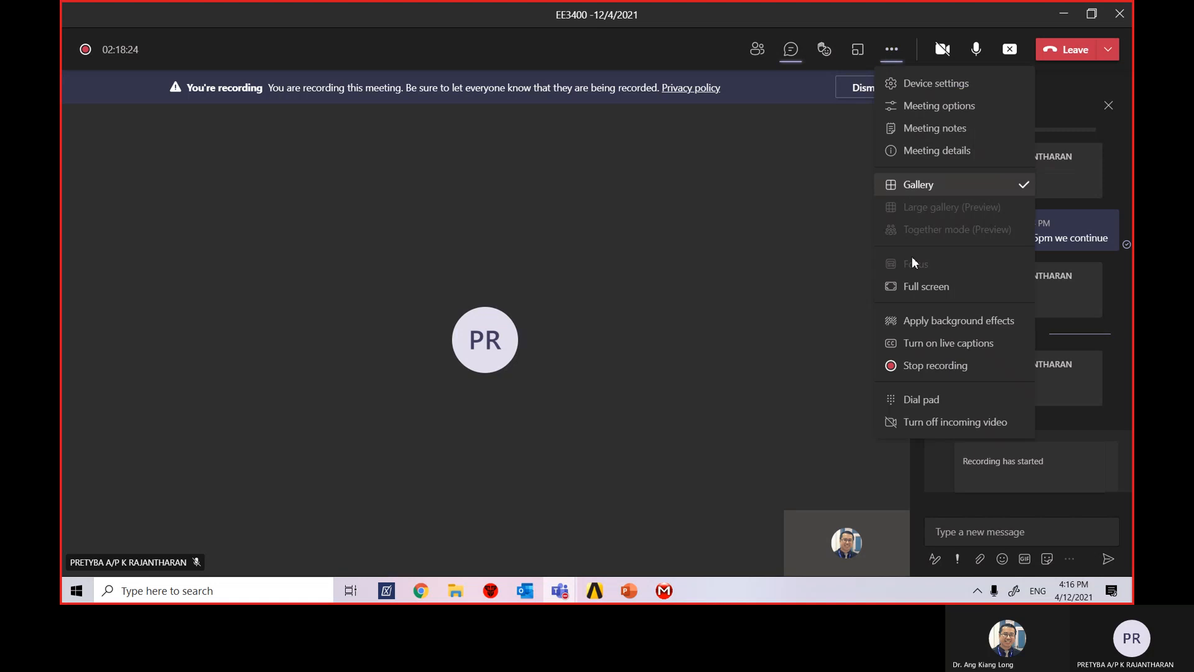